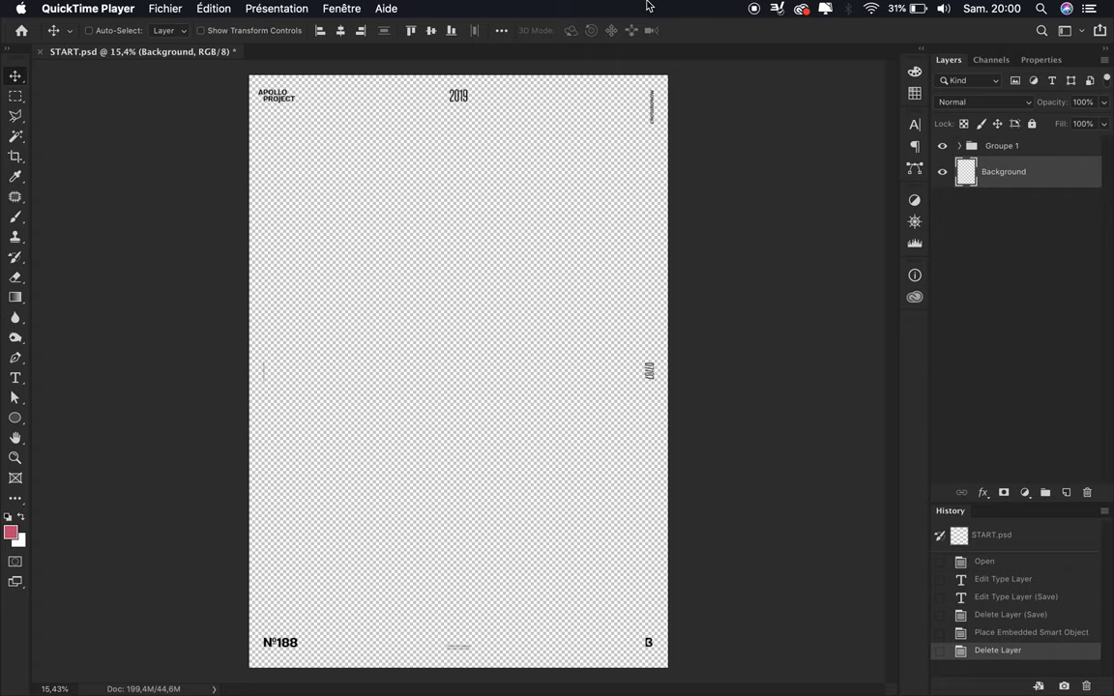
Give the full-poster rectangle no stroke and a gradient fill from the presets
key(u)
mouse_move(246, 71)
mouse_down()
mouse_move(631, 668)
mouse_move(671, 671)
mouse_up()
key(ctrl+z)
click(225, 30)
click(158, 61)
click(171, 30)
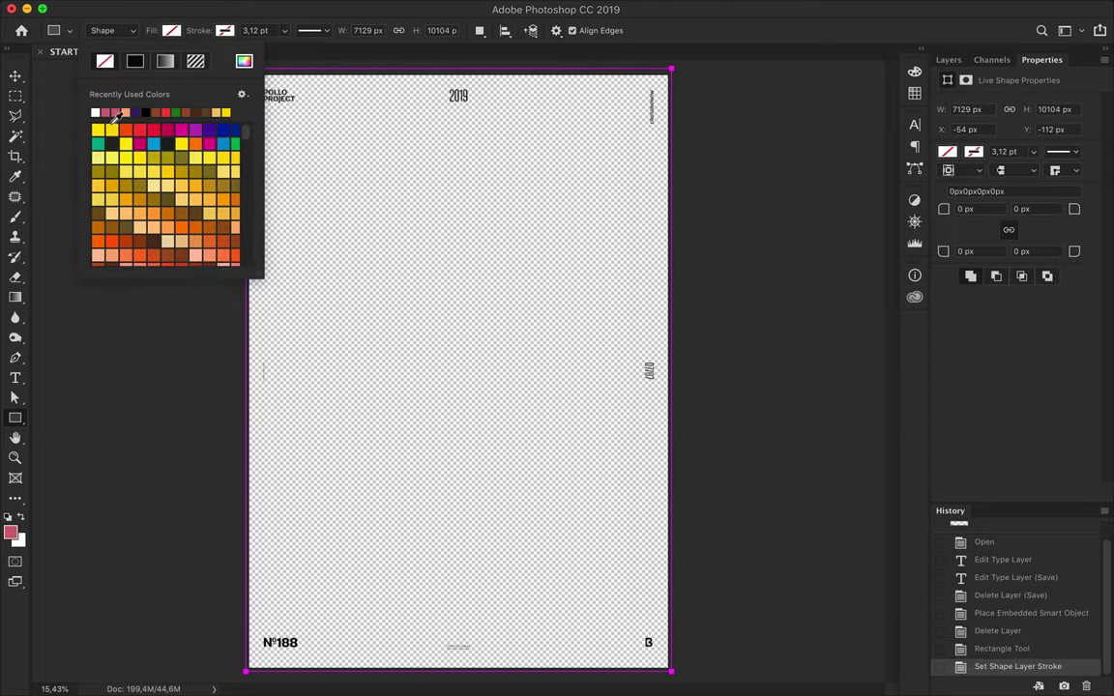
click(165, 61)
scroll(145, 125, down, 3)
click(129, 147)
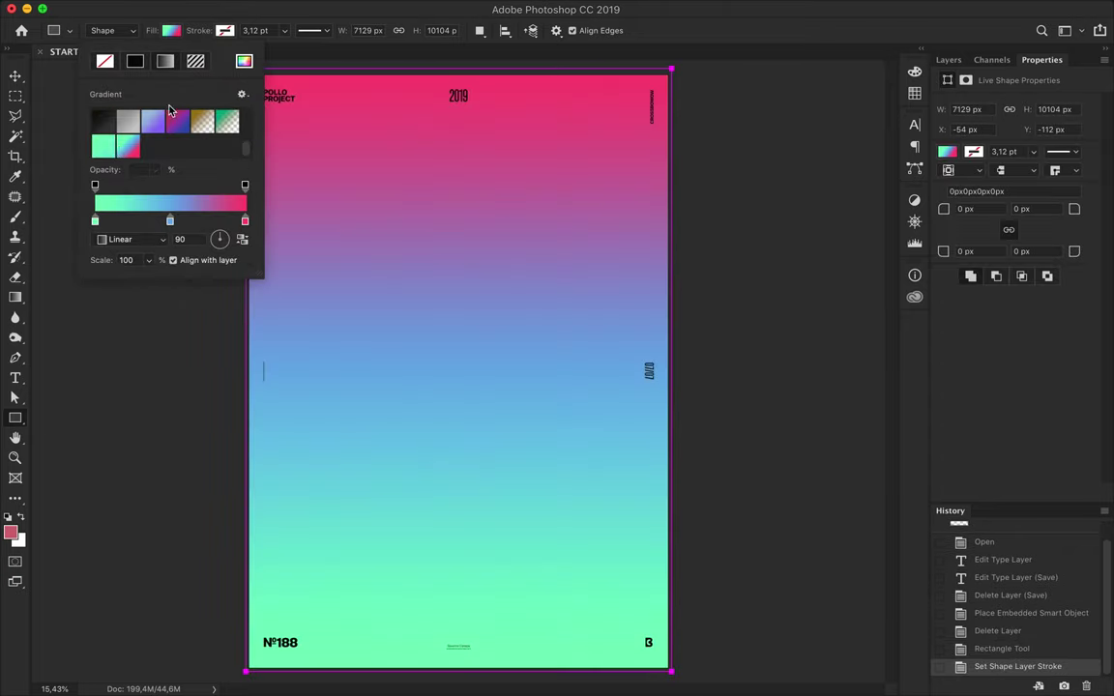
Save the gradient as a new preset and recolour its stops to peach and purple
click(232, 146)
click(709, 331)
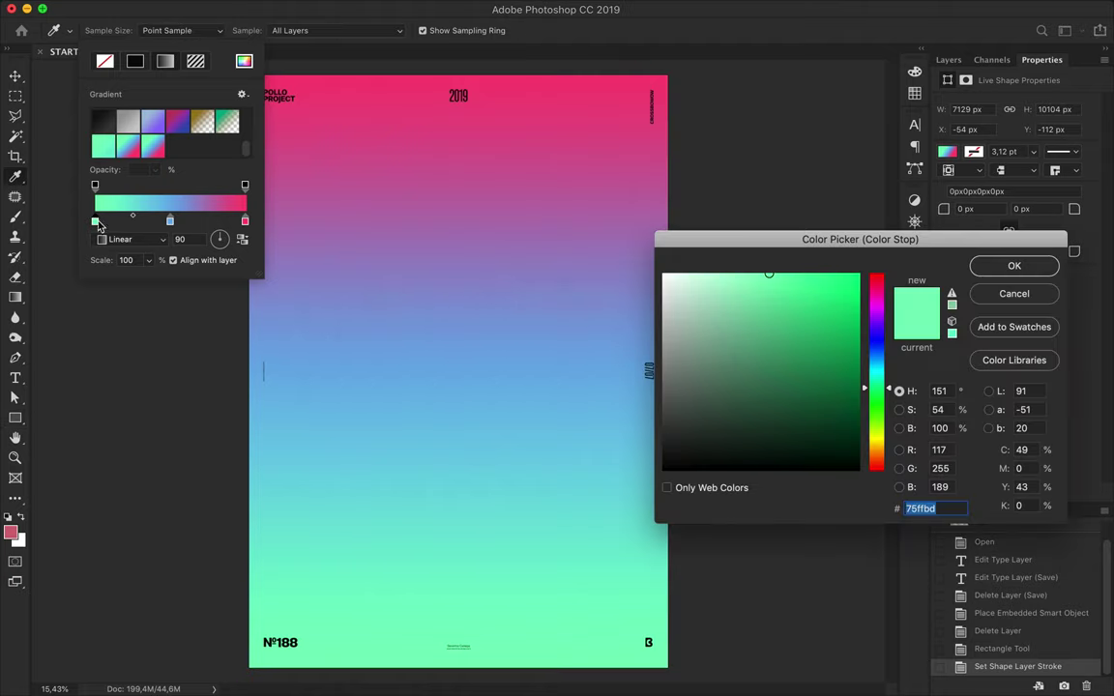
click(790, 77)
key(Return)
double_click(170, 220)
click(774, 77)
key(Return)
double_click(171, 221)
click(772, 77)
key(Return)
click(523, 370)
Narrow the background copy to about 50% width and reposition it on the poster
key(p)
key(v)
drag(444, 300, 505, 300)
key(ctrl+t)
drag(739, 373, 529, 374)
key(Return)
mouse_move(417, 619)
mouse_down()
mouse_move(413, 540)
mouse_move(425, 528)
mouse_up()
key(ctrl+t)
right_click(422, 530)
click(451, 572)
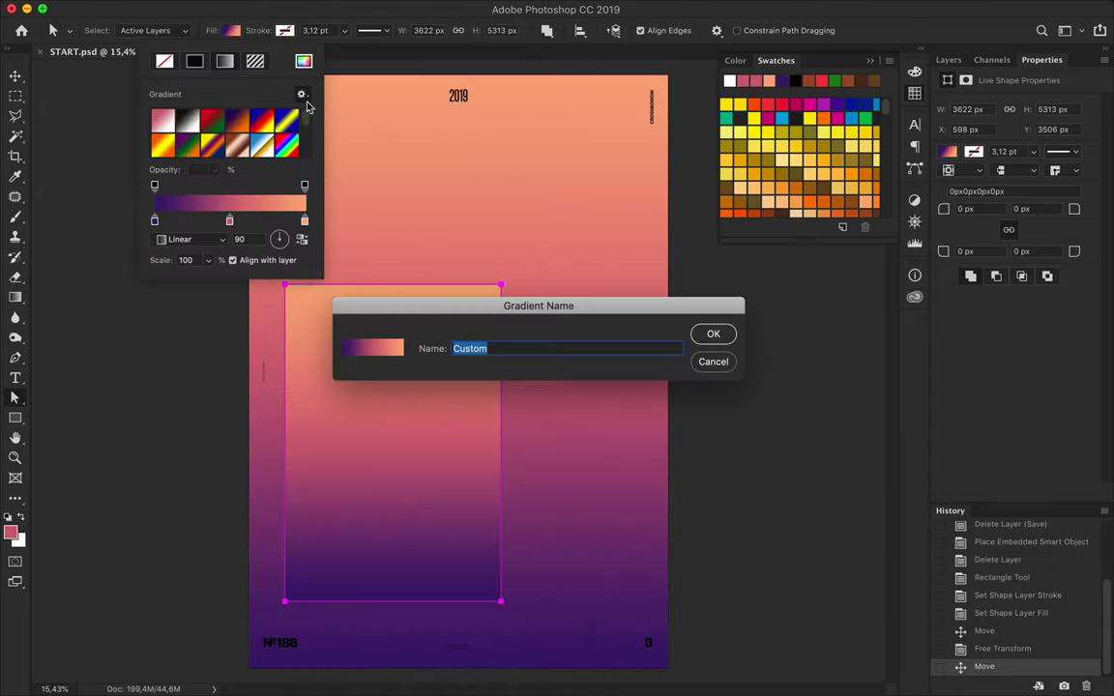
Fill the rectangle with a purple gradient whose stop fades to 0% opacity, then move it lower
click(214, 147)
click(301, 94)
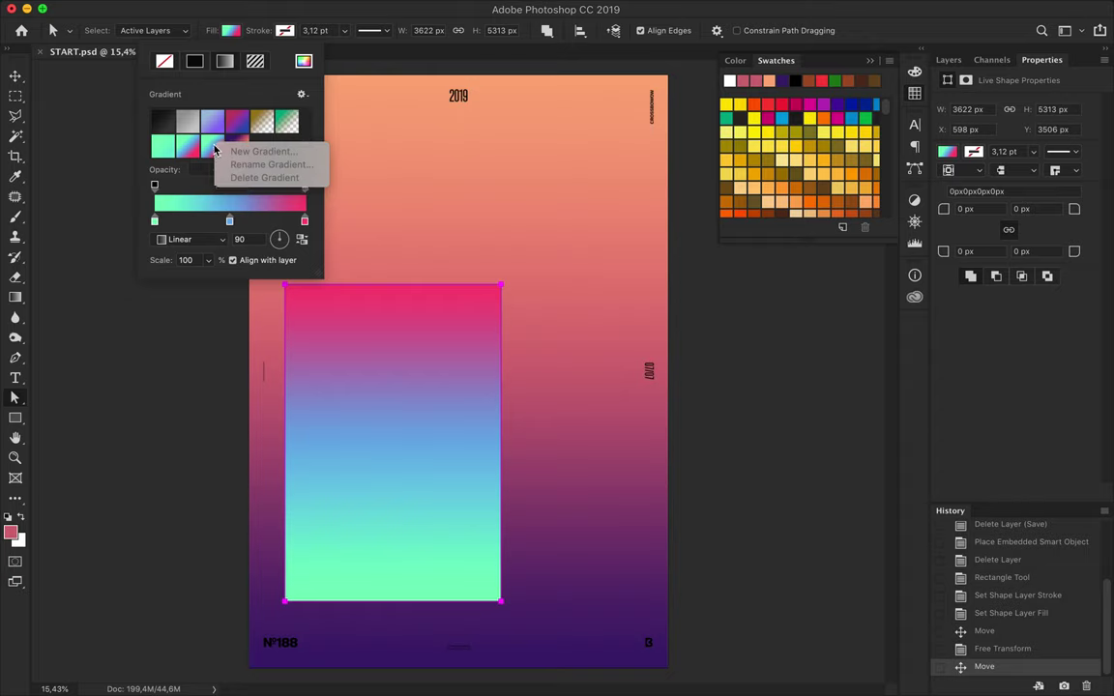
click(243, 147)
drag(231, 221, 221, 238)
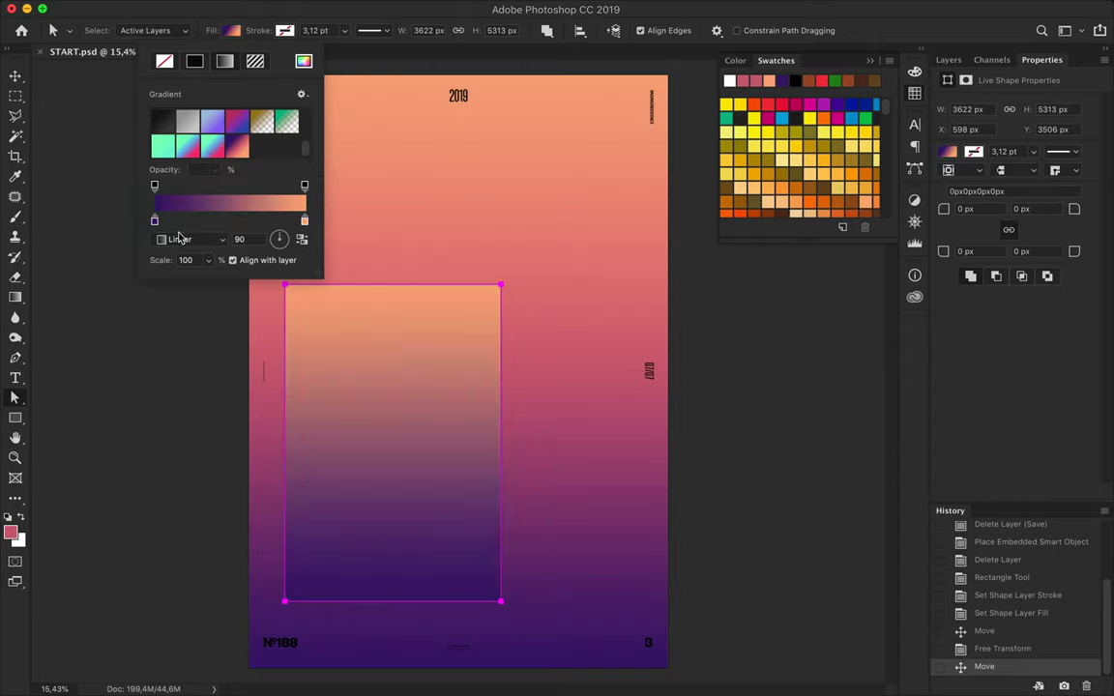
drag(155, 222, 189, 226)
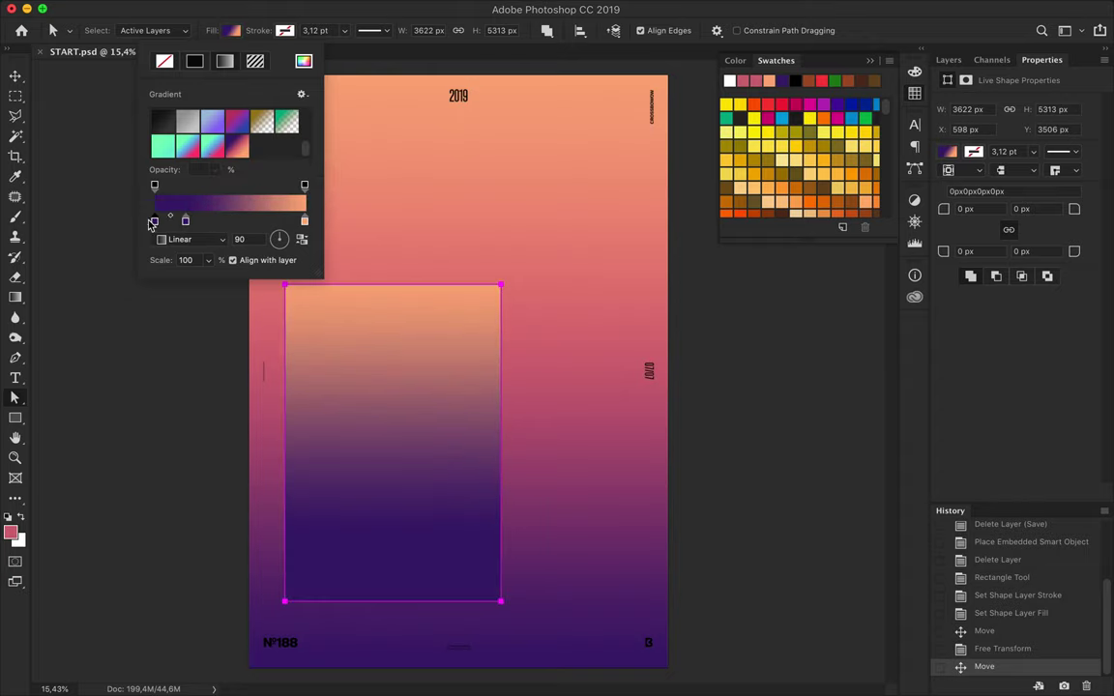
text(0)
click(304, 61)
key(Return)
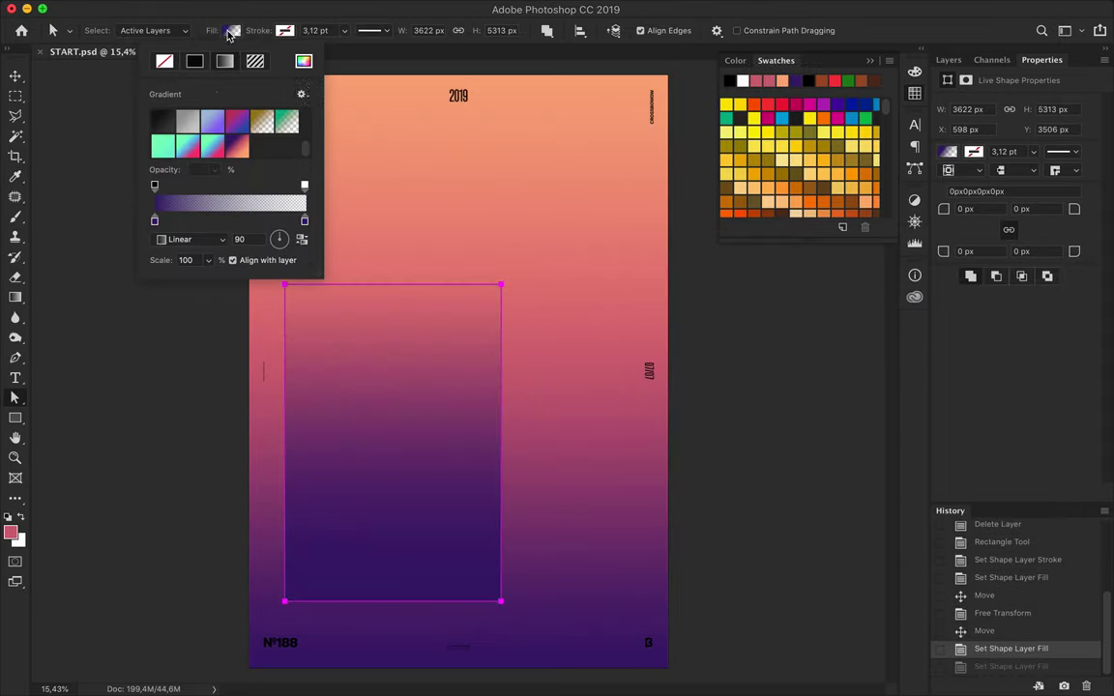
drag(445, 502, 445, 568)
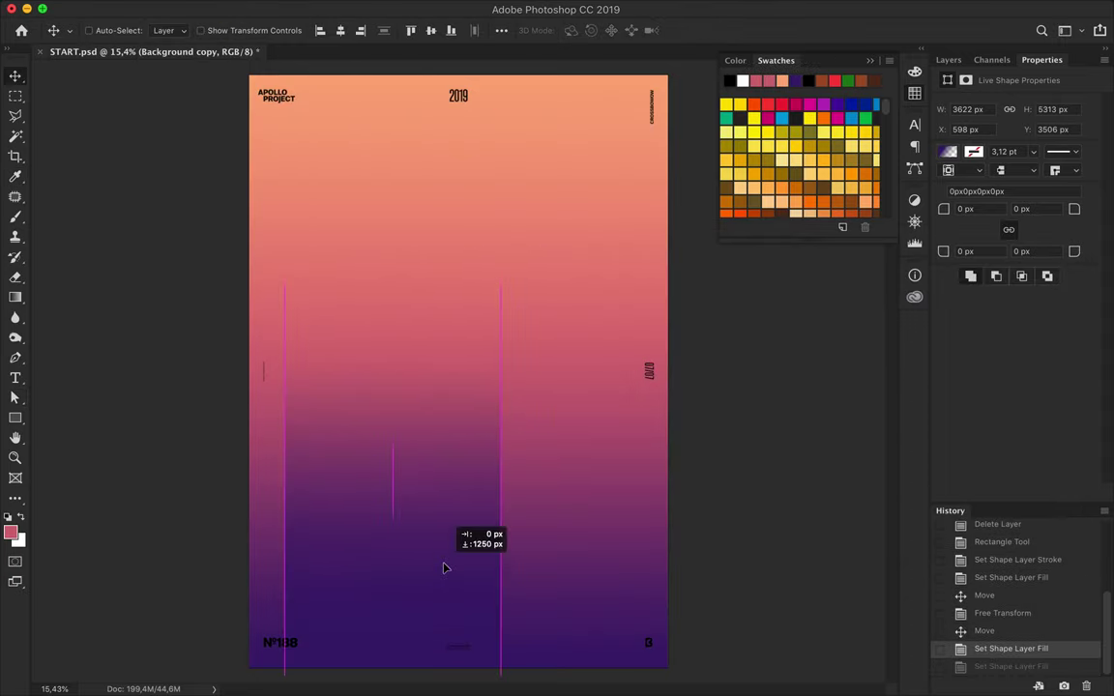
Warp the purple rectangle's right edge into a curve and move it down
key(ctrl+t)
right_click(445, 567)
click(520, 526)
mouse_move(520, 526)
mouse_down()
mouse_move(350, 525)
mouse_move(330, 273)
mouse_up()
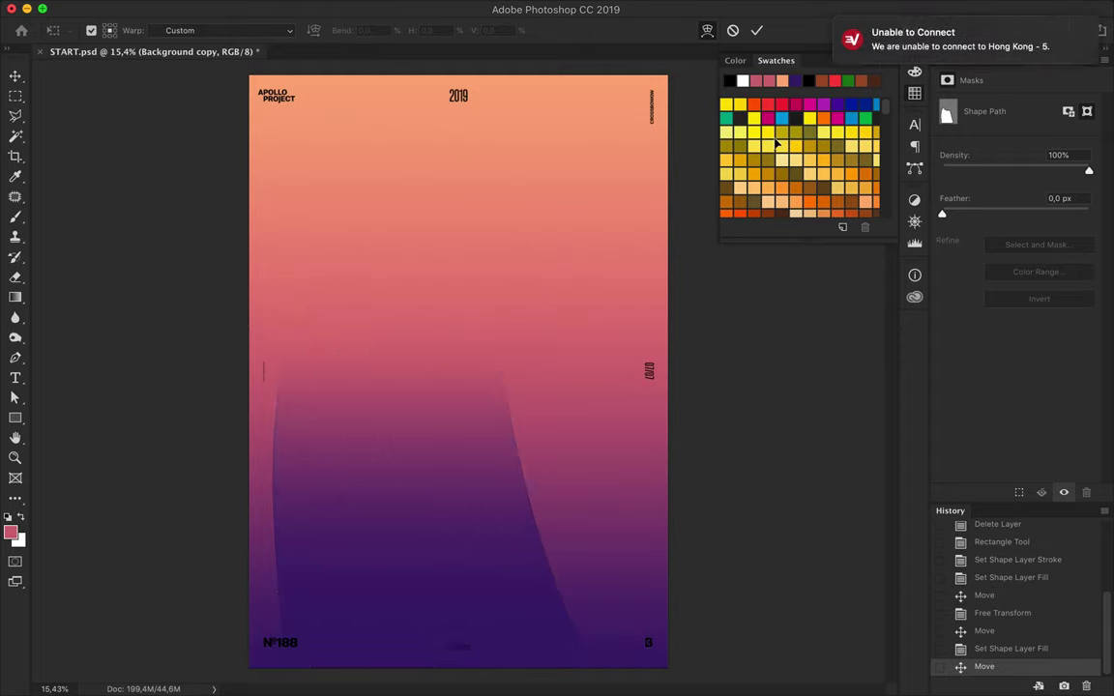
key(Return)
drag(433, 425, 435, 502)
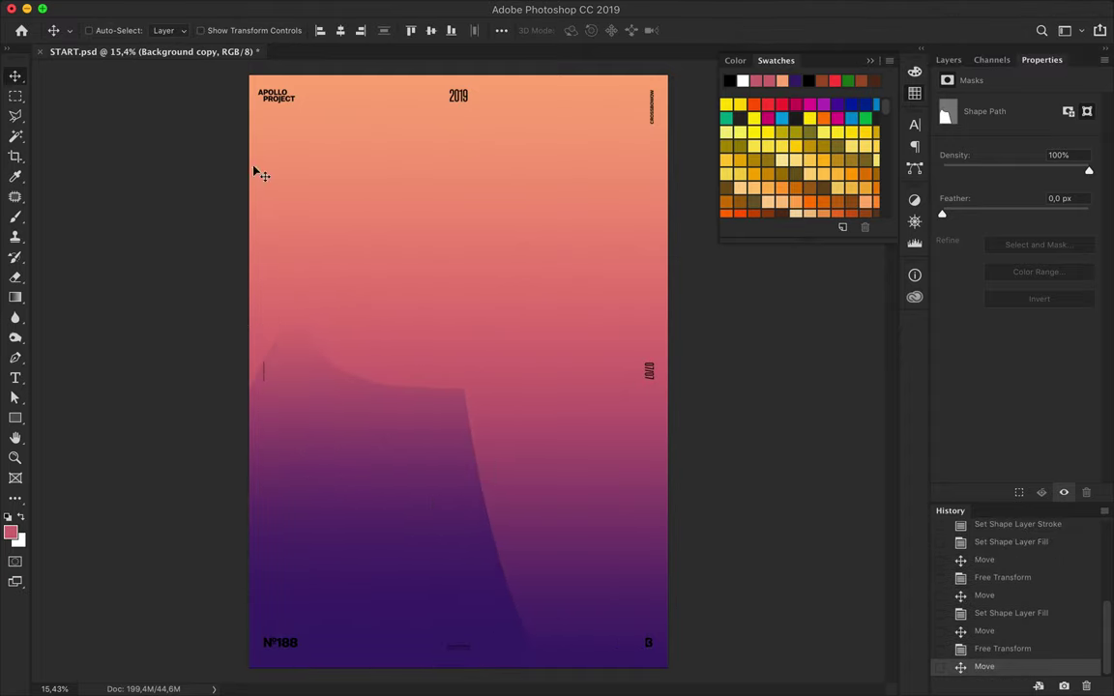
Draw a rectangle across the top right with a peach gradient saved as a preset
key(u)
drag(328, 71, 700, 280)
click(172, 30)
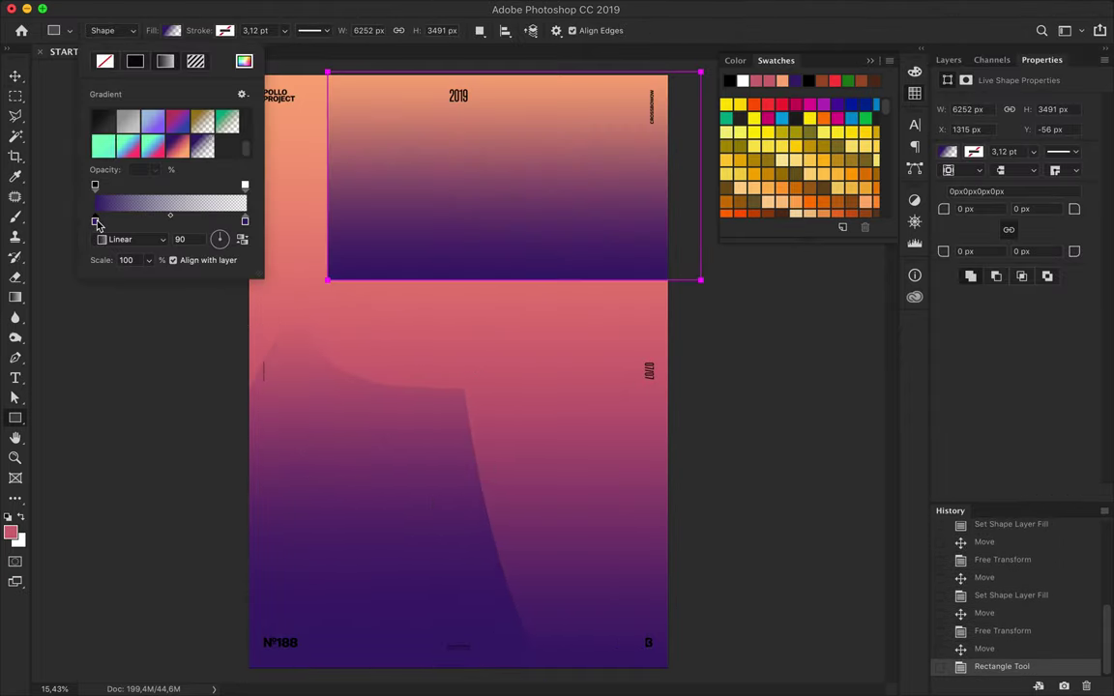
double_click(97, 222)
click(783, 80)
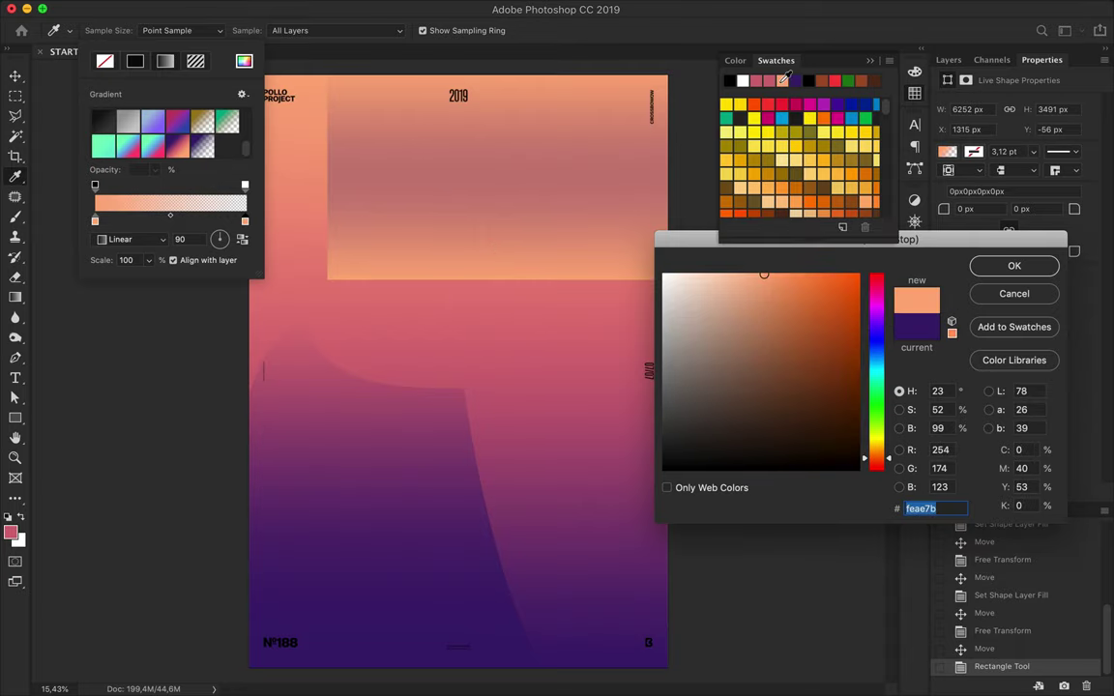
key(Return)
click(243, 95)
key(Return)
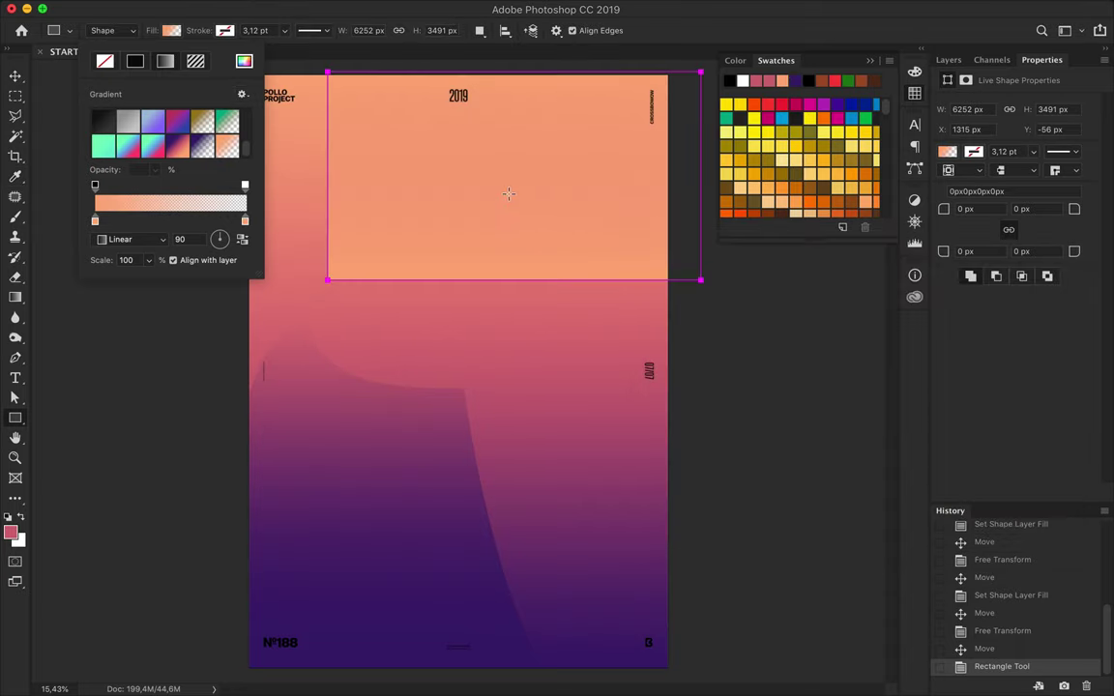
Set the peach rectangle's gradient angle to -90 and shift it left
key(v)
mouse_move(453, 184)
mouse_down()
mouse_move(423, 219)
mouse_move(446, 208)
mouse_up()
key(a)
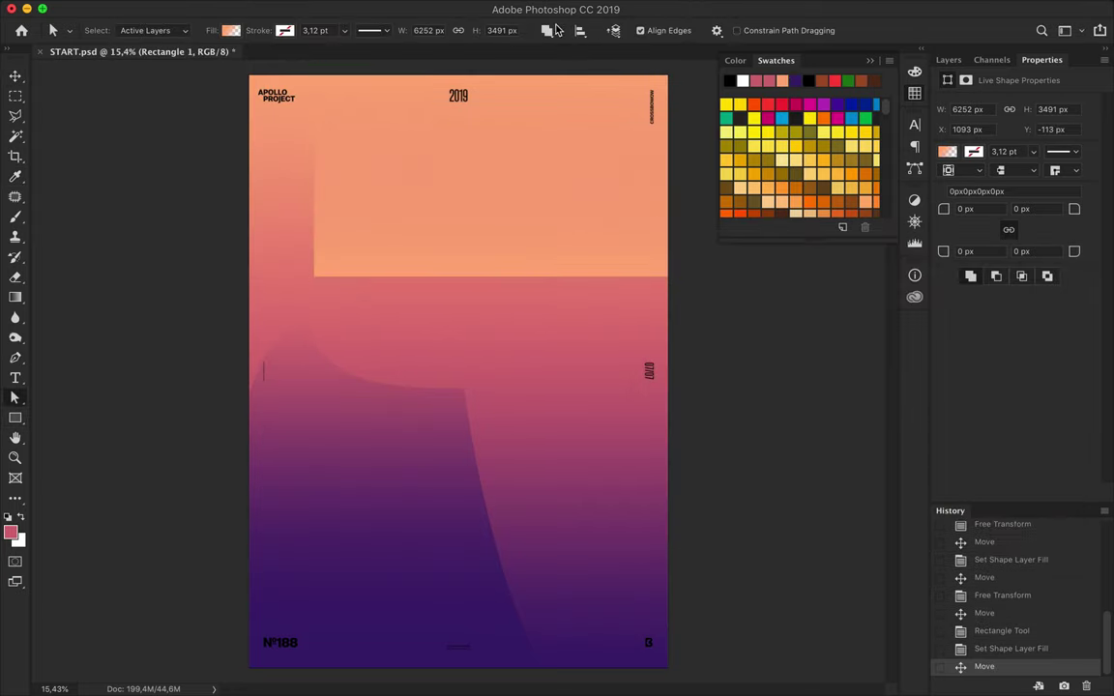
click(230, 30)
click(278, 244)
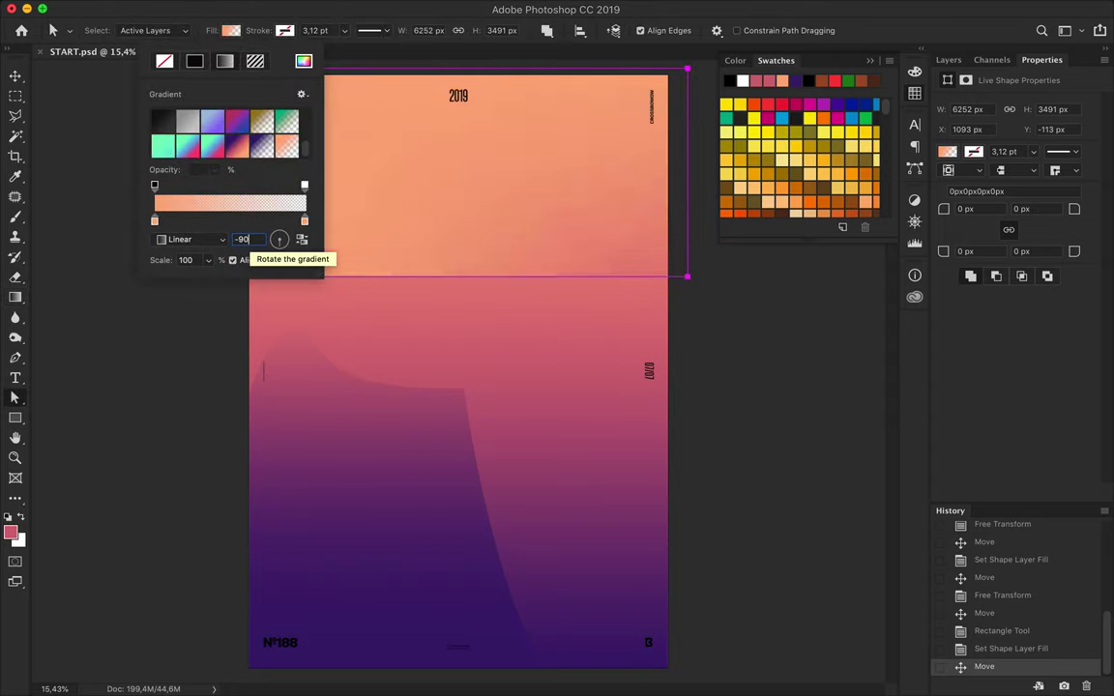
key(Return)
key(v)
drag(565, 174, 531, 171)
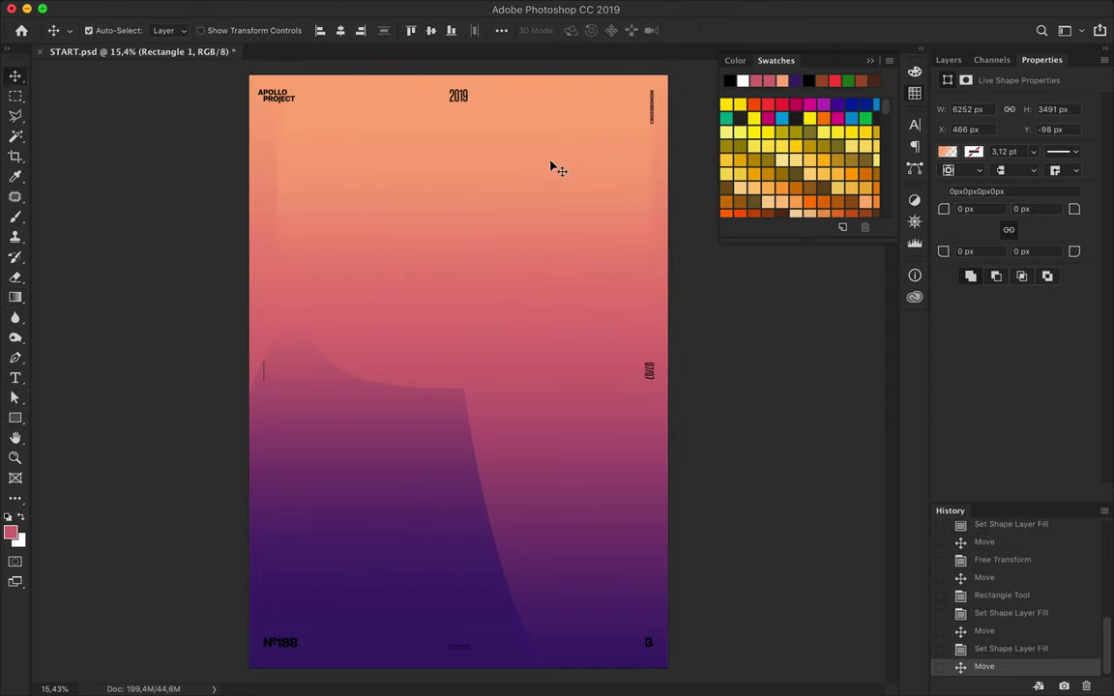
Warp the peach rectangle into a curved, flowing shape
key(ctrl+t)
right_click(515, 172)
click(539, 268)
drag(650, 277, 609, 319)
mouse_move(474, 309)
mouse_down()
mouse_move(405, 281)
mouse_move(426, 135)
mouse_up()
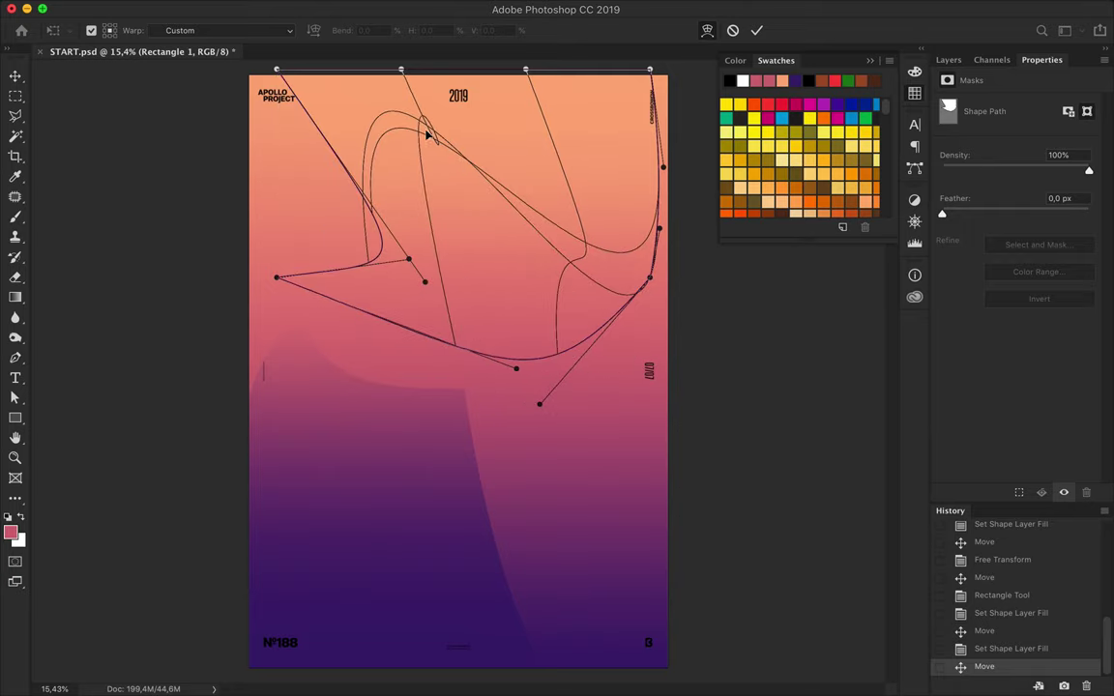
key(Return)
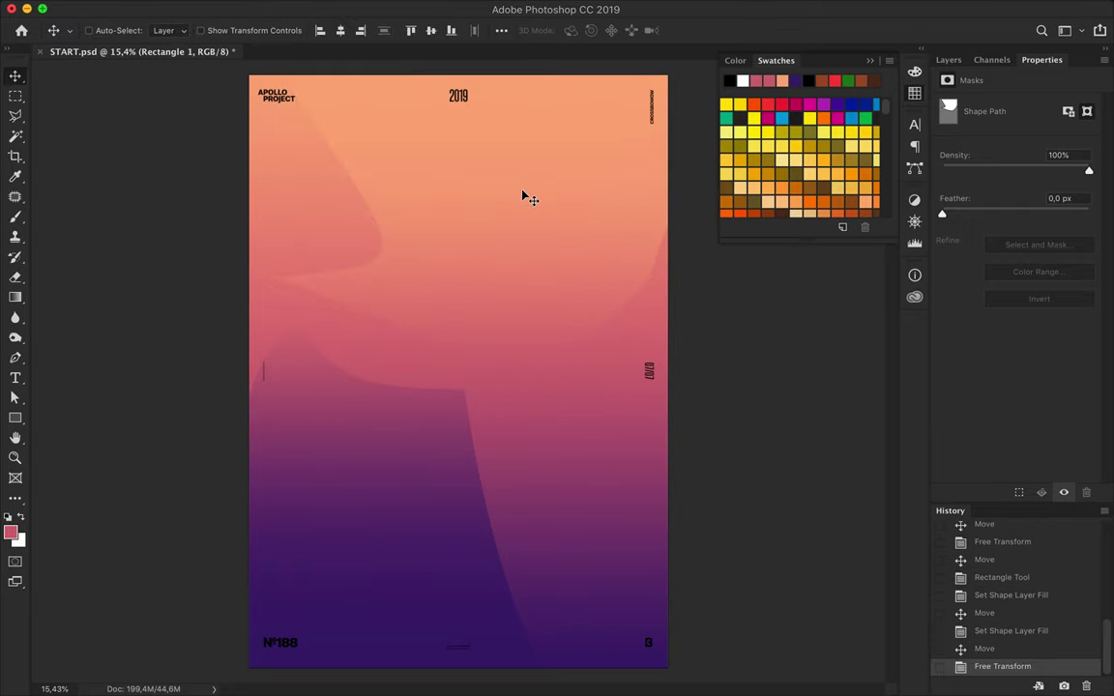
Rewarp the peach shape, nudge both curved shapes, then delete the two warped layers
key(ctrl+t)
key(Escape)
key(ctrl+t)
right_click(515, 172)
click(539, 268)
drag(542, 270, 652, 303)
mouse_move(704, 338)
mouse_down()
mouse_move(584, 301)
mouse_move(553, 162)
mouse_up()
key(Return)
mouse_move(351, 451)
mouse_down()
mouse_move(395, 528)
mouse_move(398, 454)
mouse_up()
drag(399, 515, 368, 526)
key(Delete)
key(Delete)
Check the foreground colour and undo a trial rectangle on the poster
scroll(512, 373, up, 1)
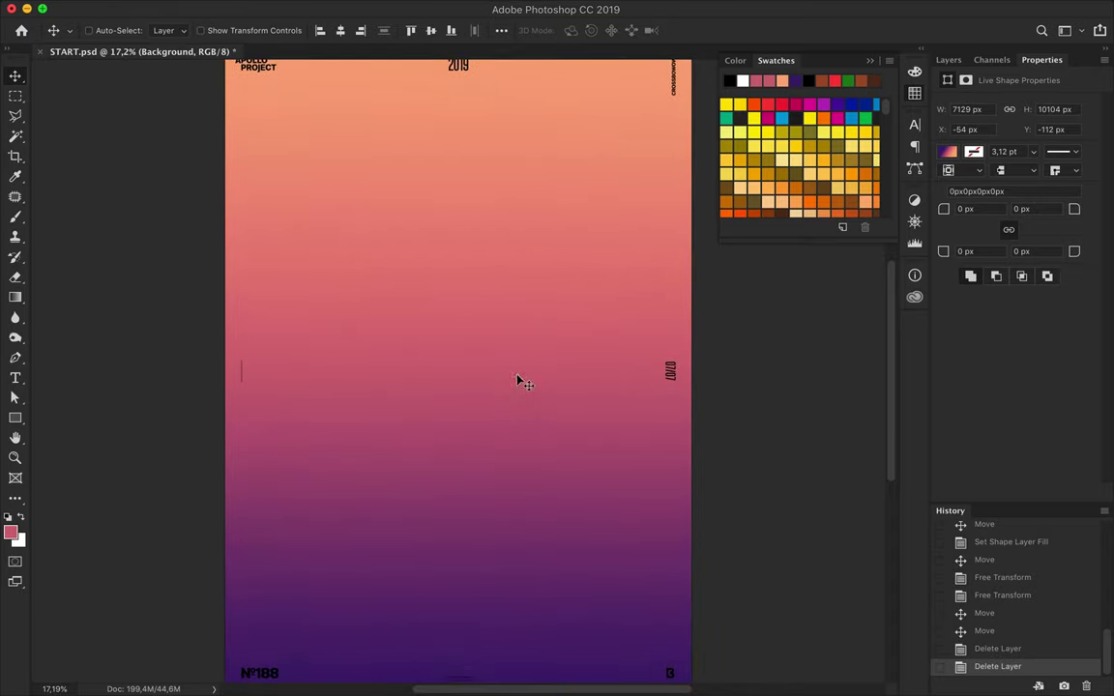
scroll(523, 380, up, 2)
scroll(558, 348, down, 2)
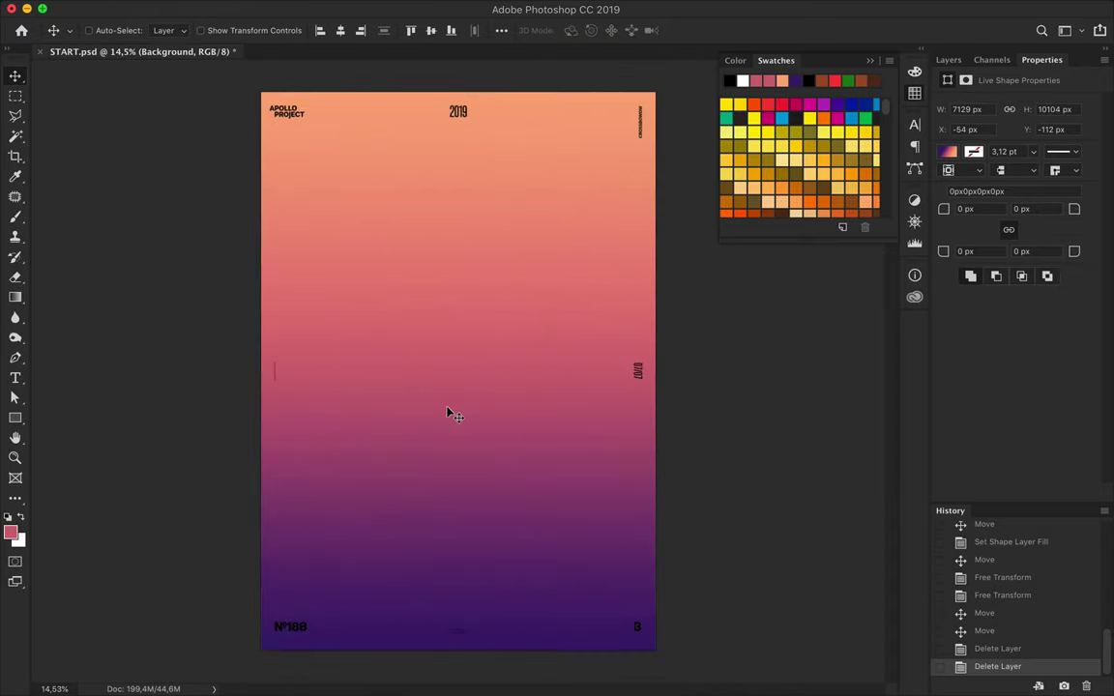
click(12, 535)
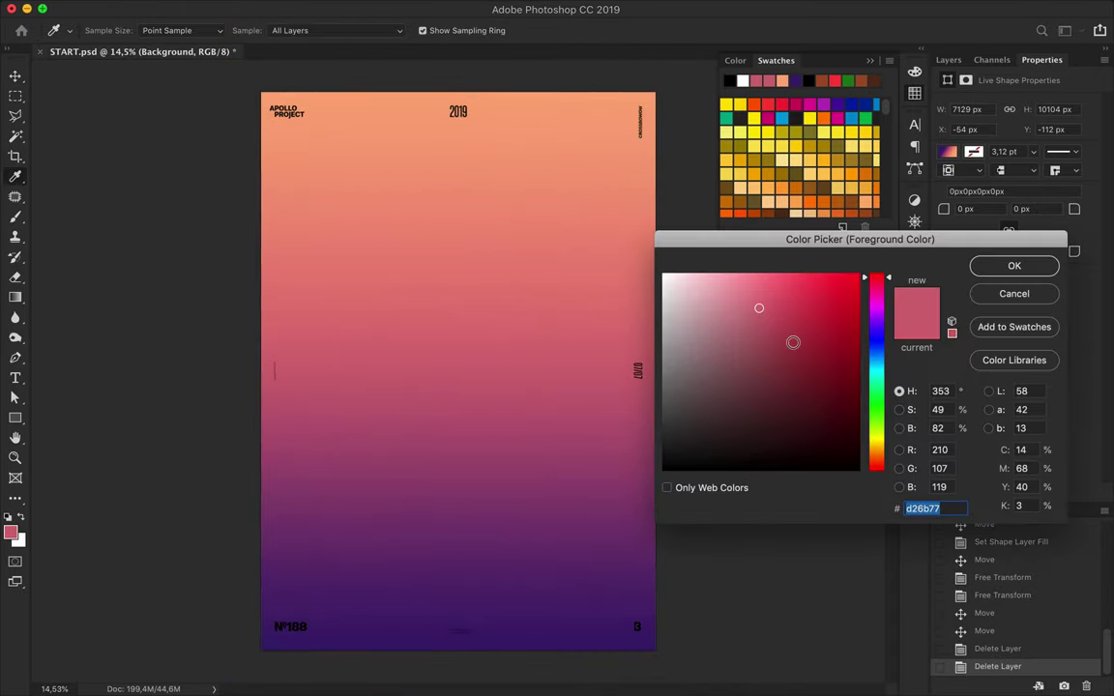
click(1015, 265)
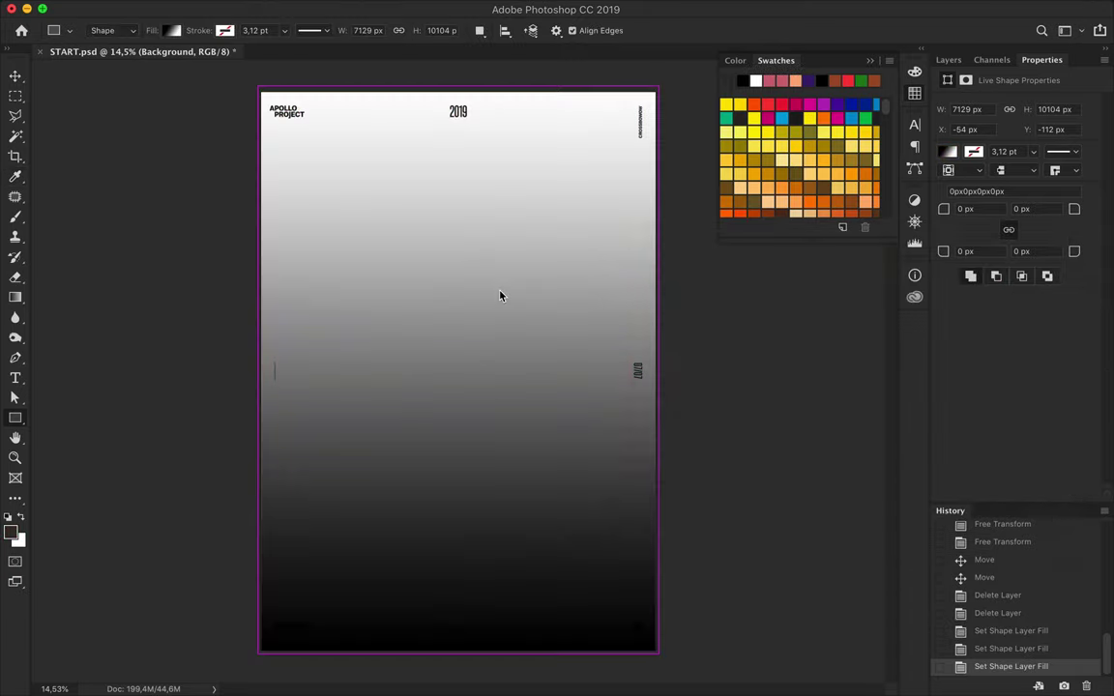
drag(458, 282, 562, 346)
key(ctrl+z)
Draw a circle right of the poster centre with the Ellipse tool
click(14, 418)
click(70, 445)
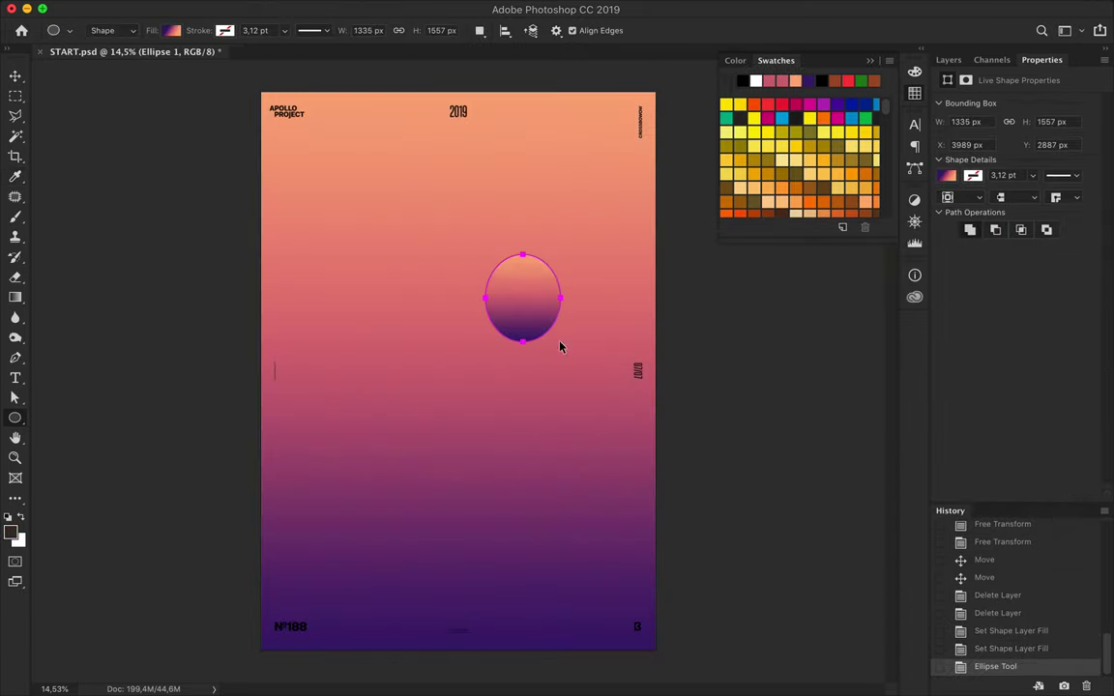
drag(484, 254, 600, 385)
key(v)
key(a)
Give the circle a solid dark grey fill and move it up to the right
click(232, 30)
key(alt+BackSpace)
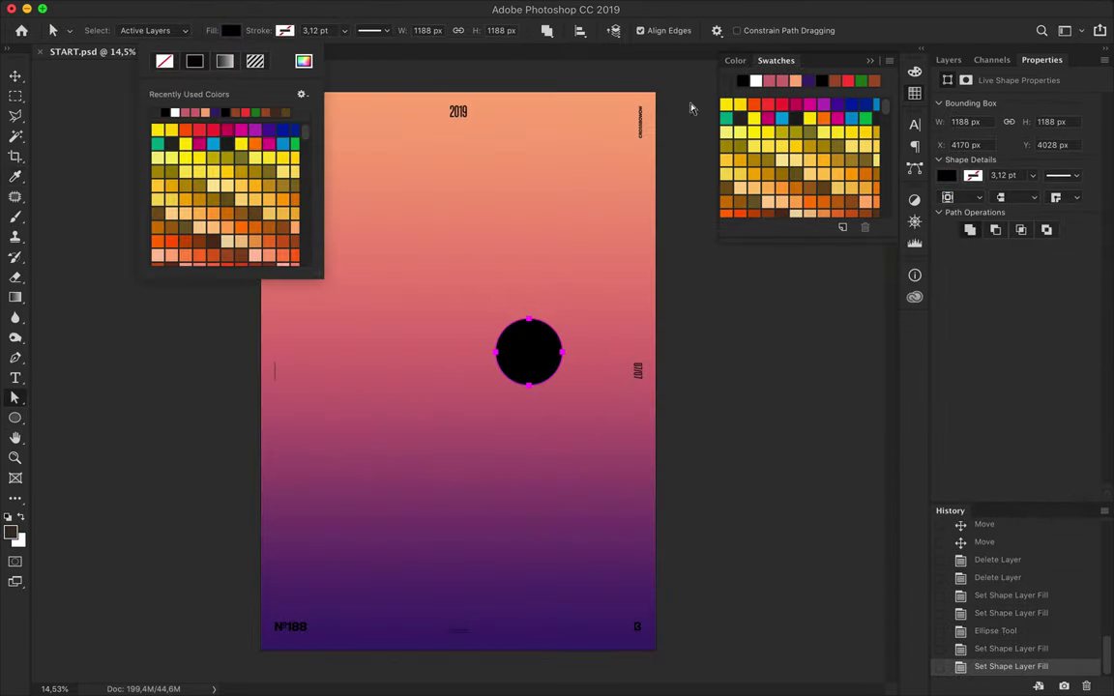
key(Escape)
click(234, 30)
click(295, 56)
click(1013, 263)
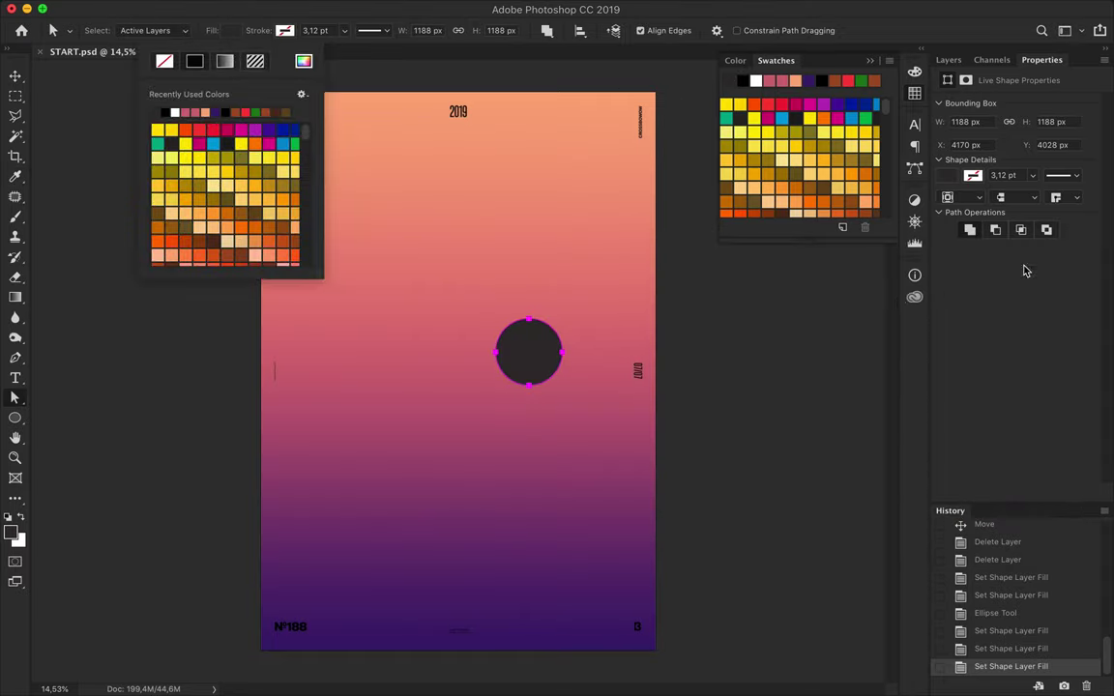
key(Escape)
key(v)
mouse_move(545, 357)
mouse_down()
mouse_move(594, 294)
mouse_move(597, 228)
mouse_move(606, 541)
mouse_up()
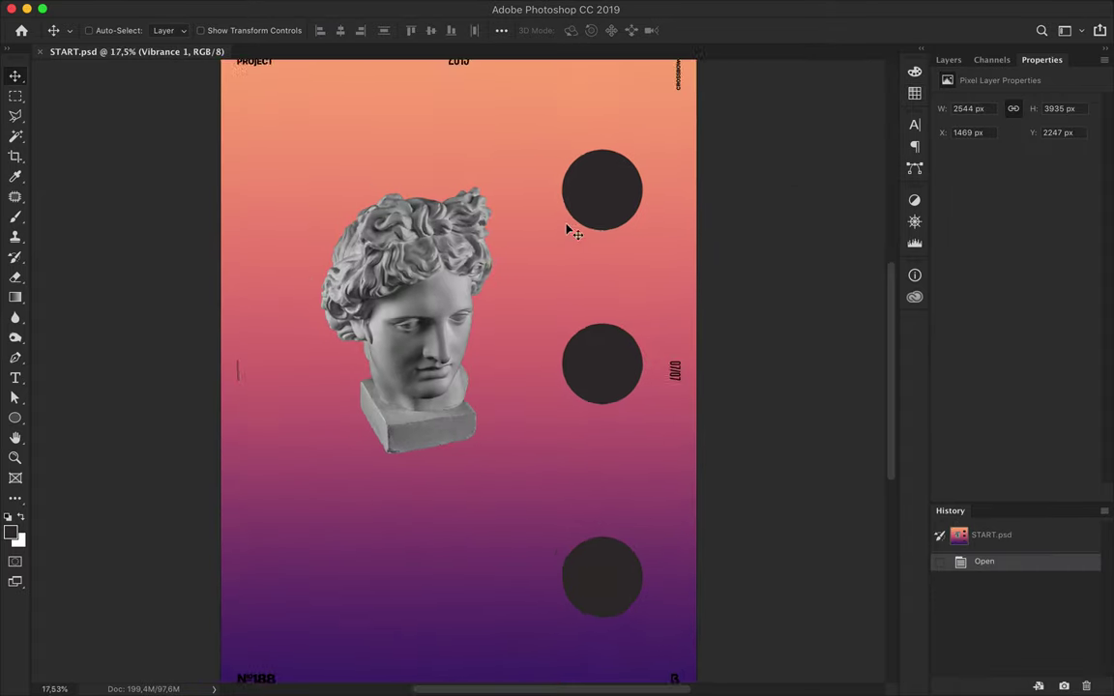
Fit the poster in view, enlarge the statue, and fill the background dark solid
key(ctrl+0)
key(ctrl+t)
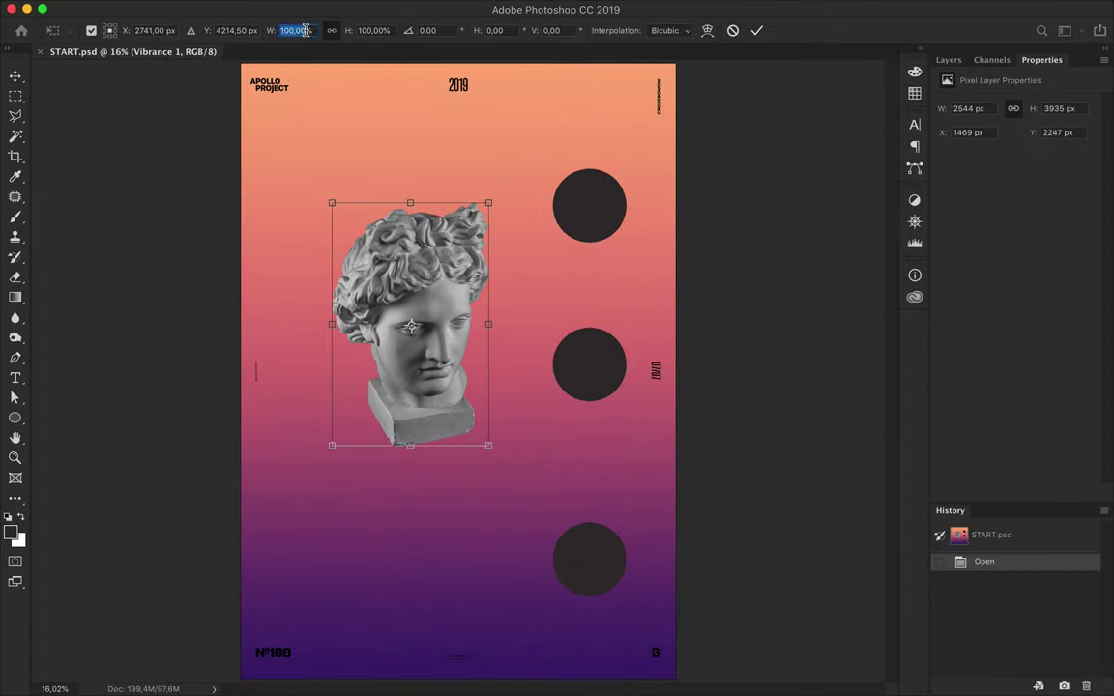
key(Return)
click(949, 60)
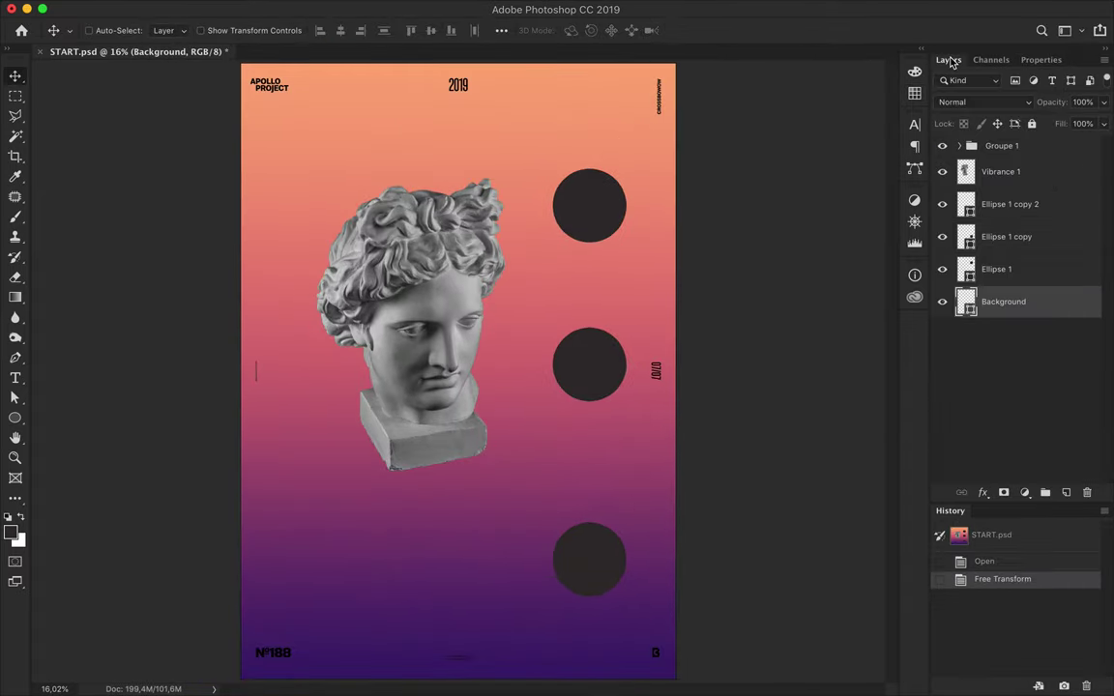
key(a)
click(232, 30)
click(194, 61)
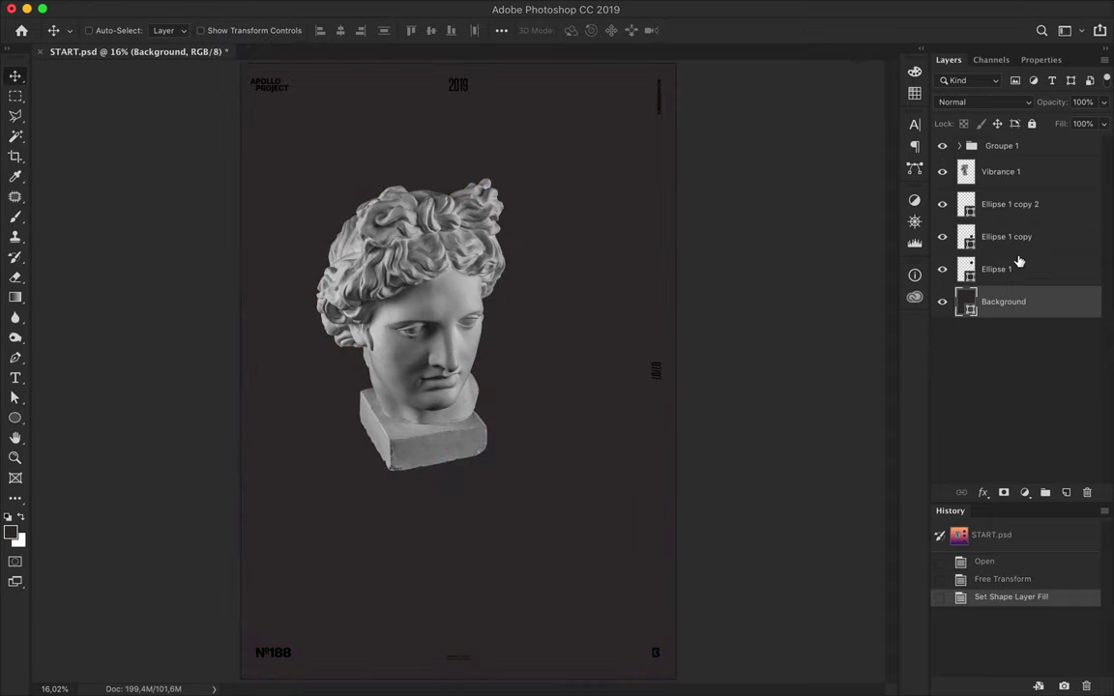
Apply the purple-to-orange gradient at a matching angle to the circles, then select the statue and zoom in
click(225, 61)
click(241, 146)
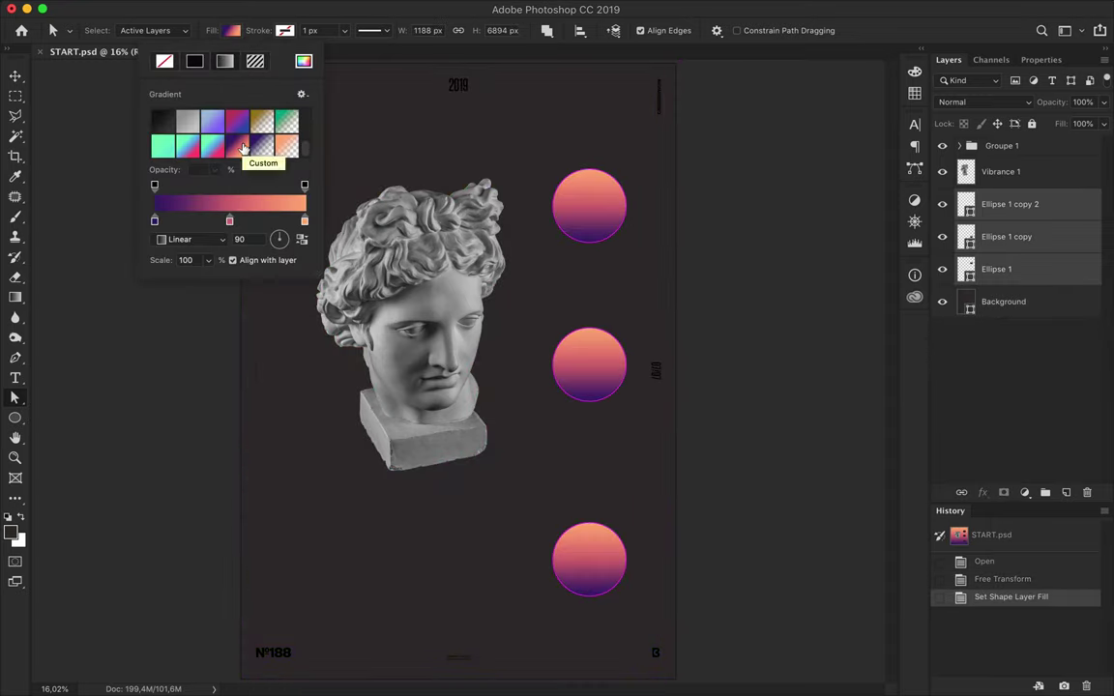
drag(278, 239, 273, 234)
key(v)
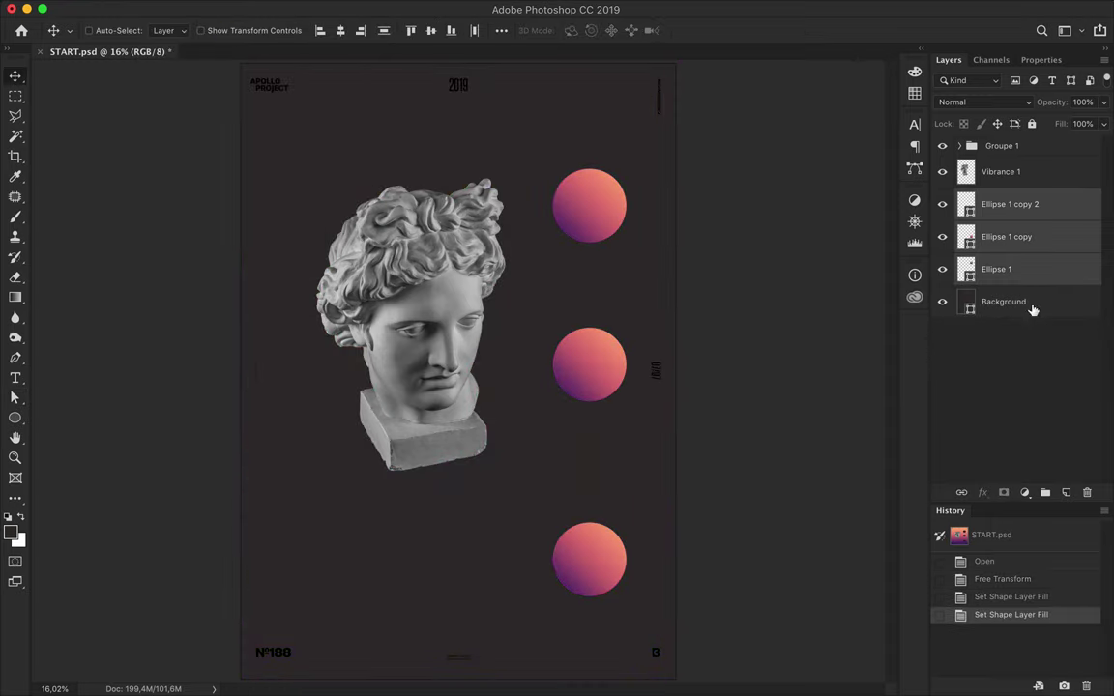
click(1025, 302)
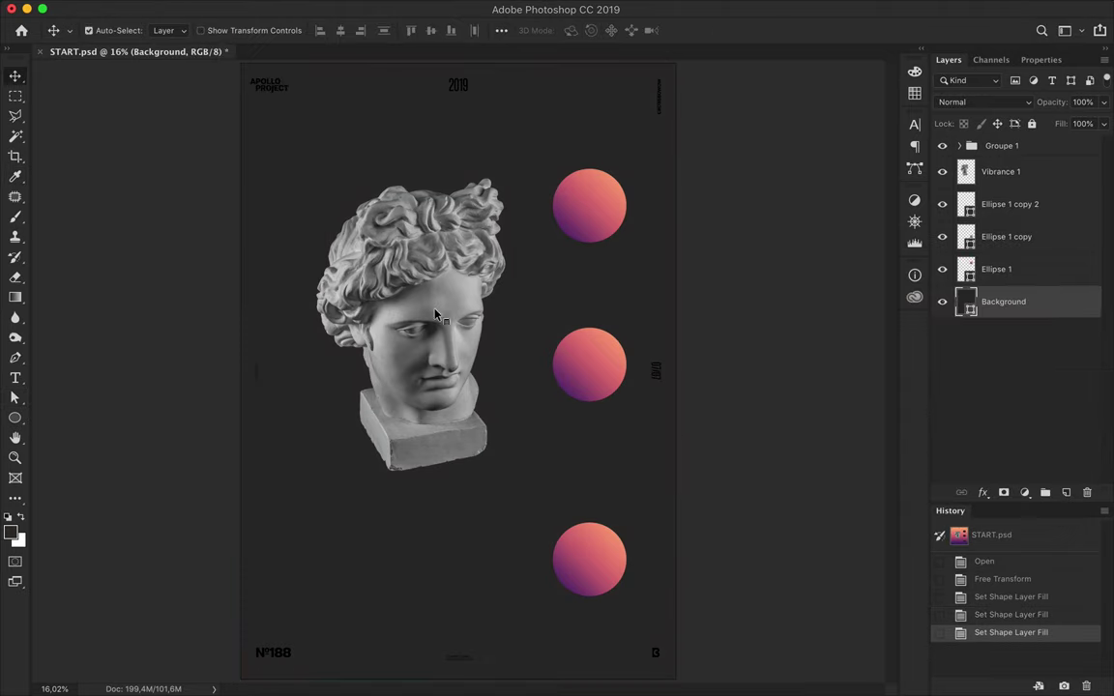
click(440, 316)
scroll(404, 266, up, 3)
scroll(357, 391, up, 3)
scroll(311, 374, up, 3)
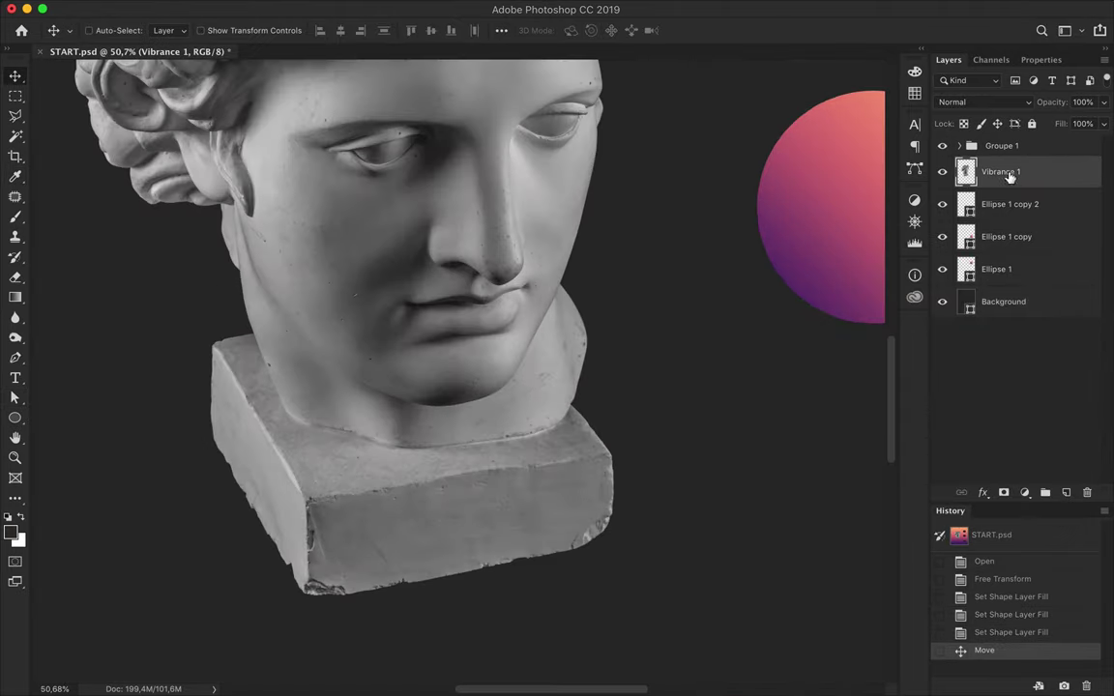
Start a pen path outside the plinth's left side and curve it along the neck's base
scroll(58, 329, up, 2)
click(14, 358)
drag(109, 30, 97, 40)
click(217, 405)
click(268, 310)
scroll(324, 325, up, 4)
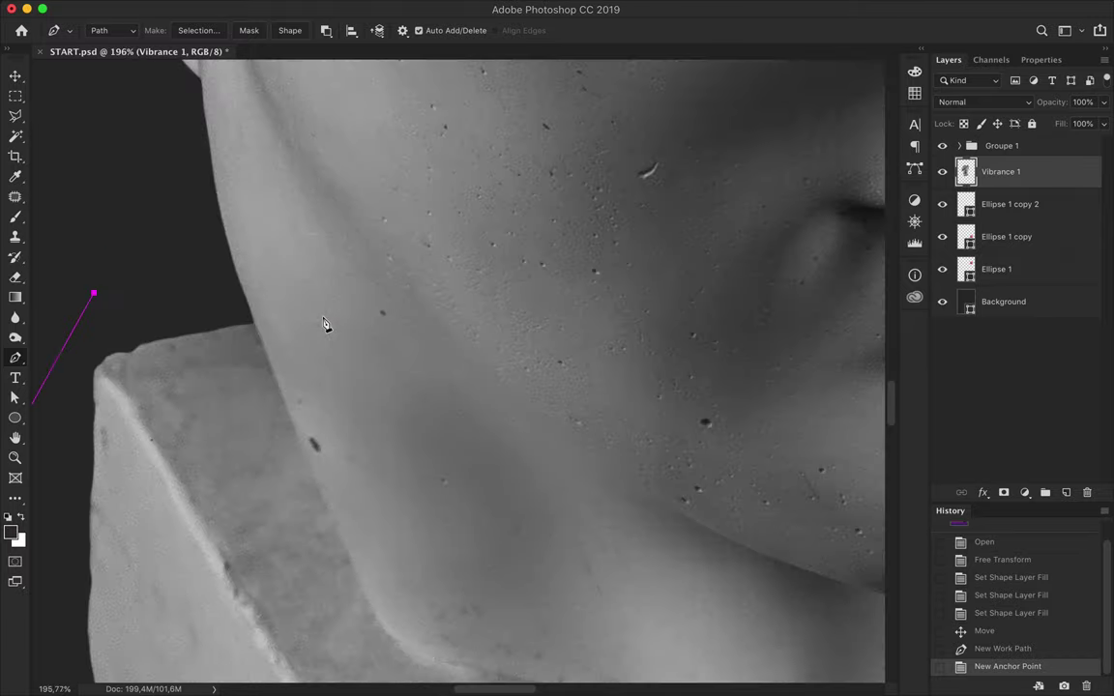
scroll(324, 325, up, 2)
click(334, 361)
scroll(406, 564, down, 2)
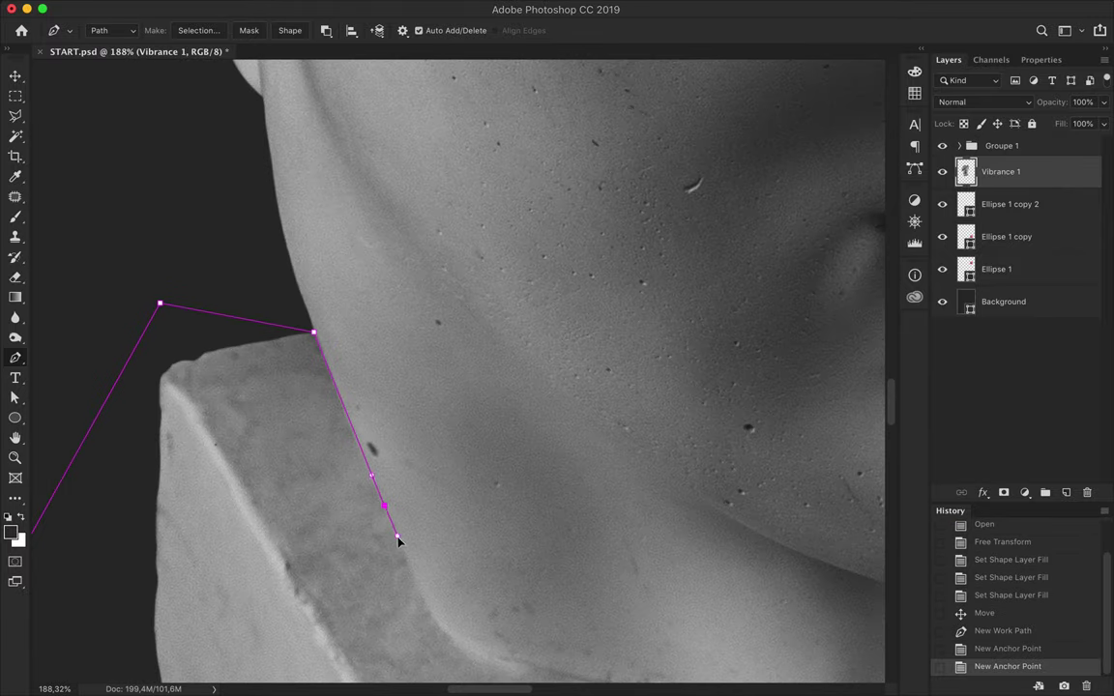
drag(489, 663, 490, 661)
Continue the path around the plinth's right side and bottom, close it, and make it a selection
scroll(484, 629, right, 3)
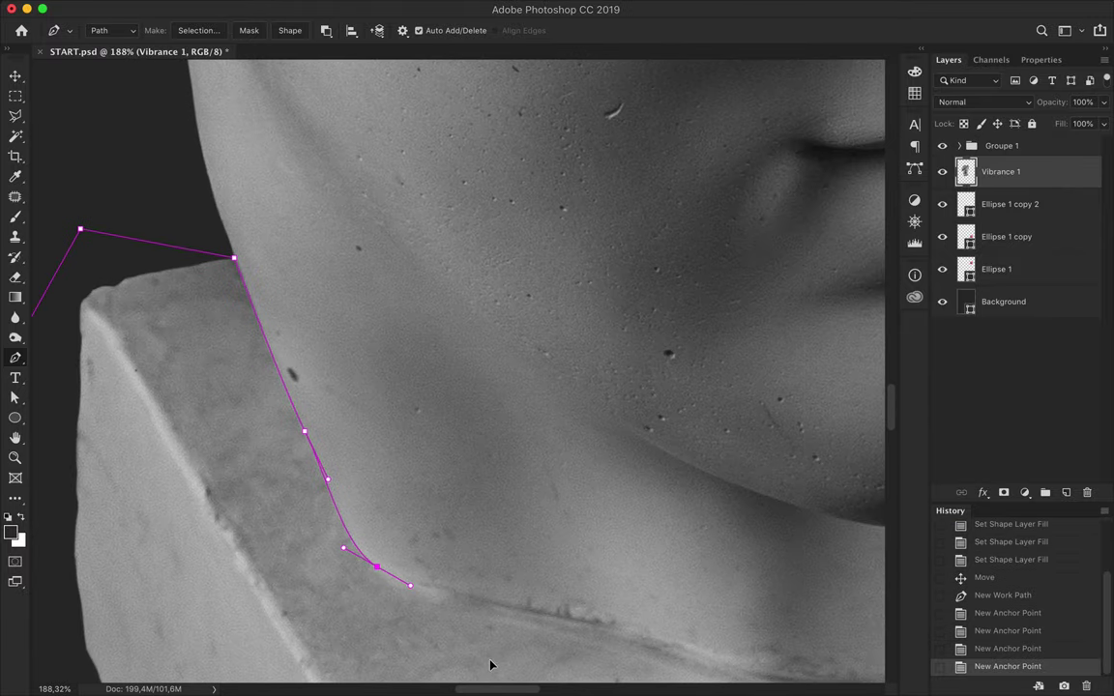
scroll(479, 600, down, 2)
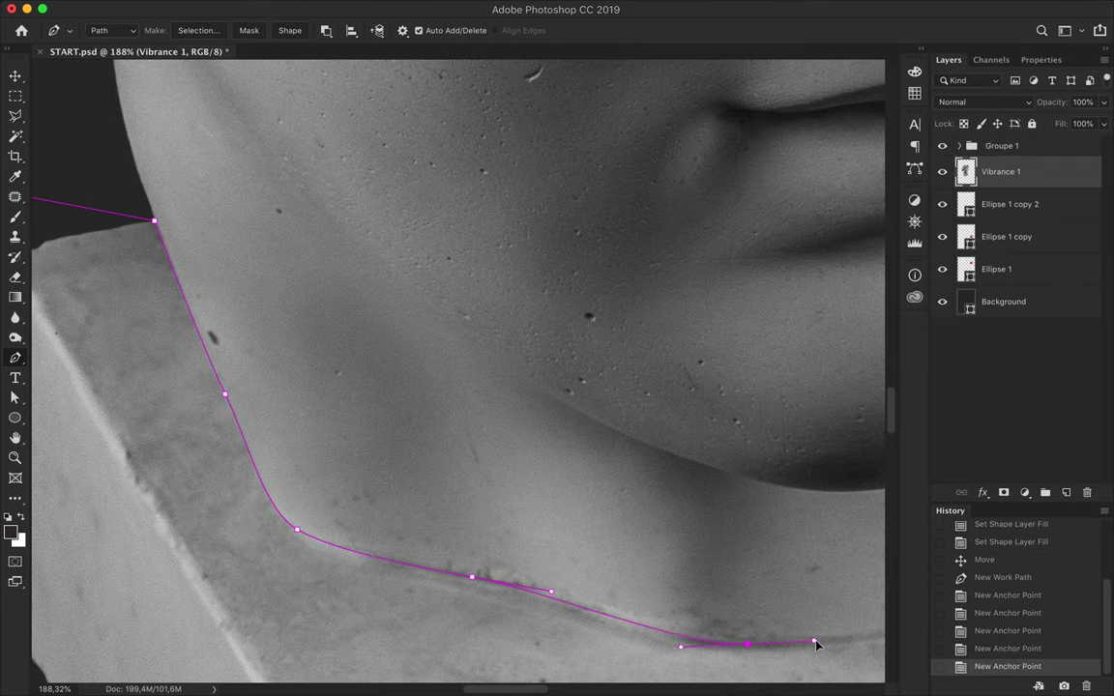
drag(815, 644, 844, 642)
scroll(773, 629, right, 5)
scroll(629, 614, right, 5)
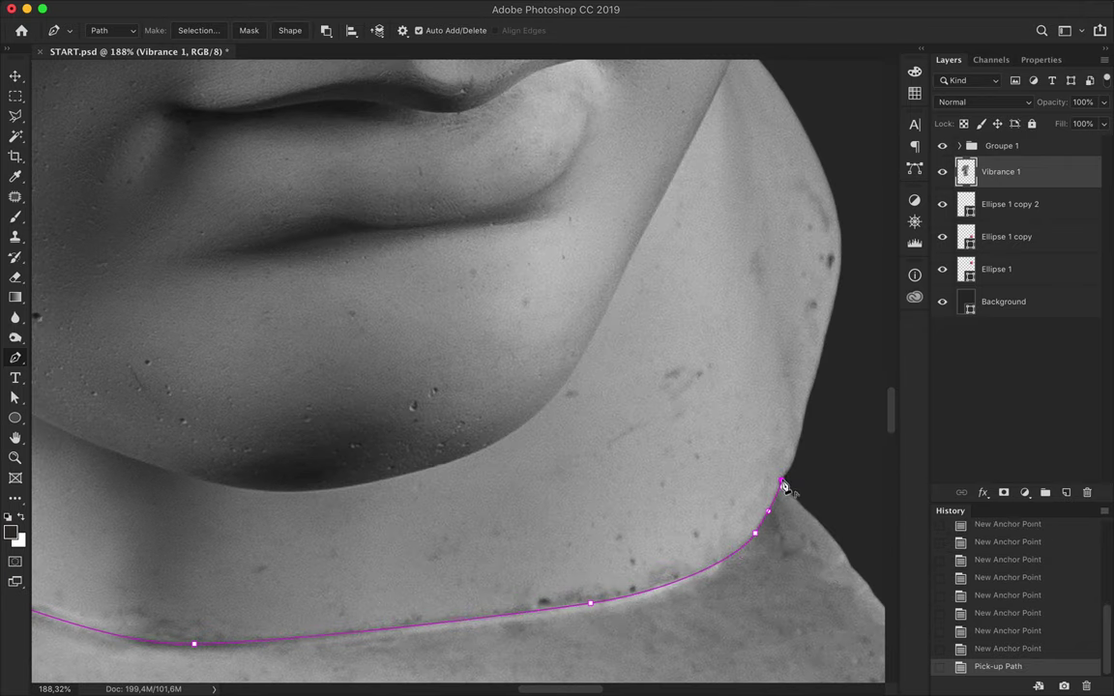
scroll(785, 489, down, 3)
click(809, 525)
click(779, 567)
click(112, 528)
scroll(291, 387, up, 3)
click(131, 147)
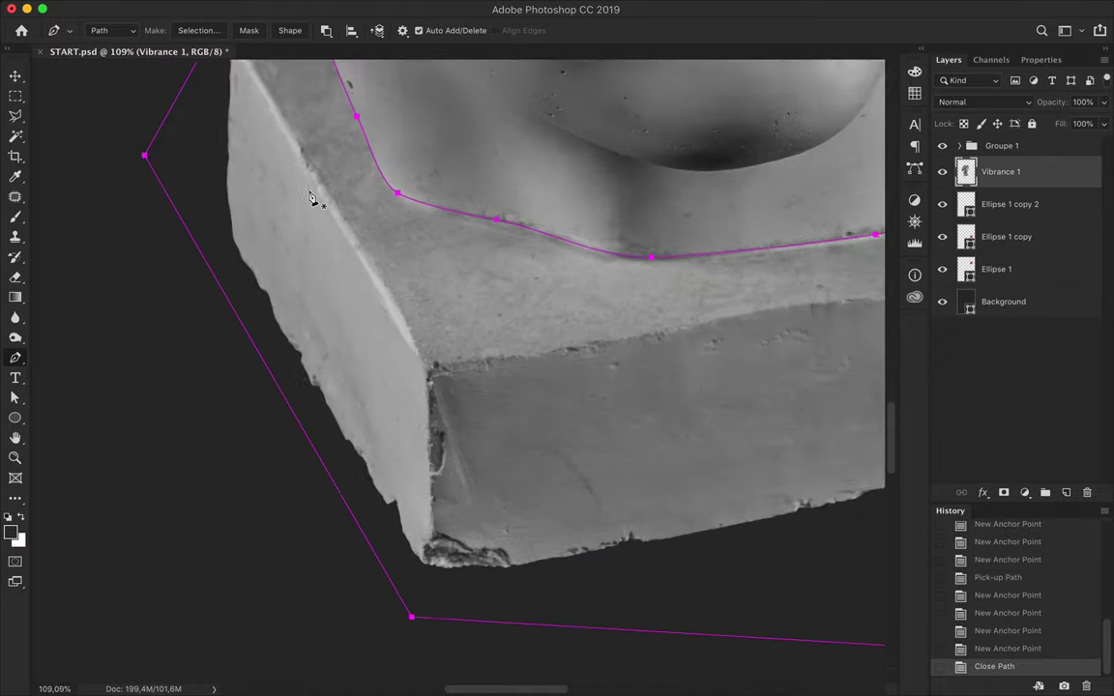
click(199, 30)
key(Return)
Copy the selected plinth and paste it as a new layer, undoing and redoing the paste
key(ctrl+c)
key(ctrl+v)
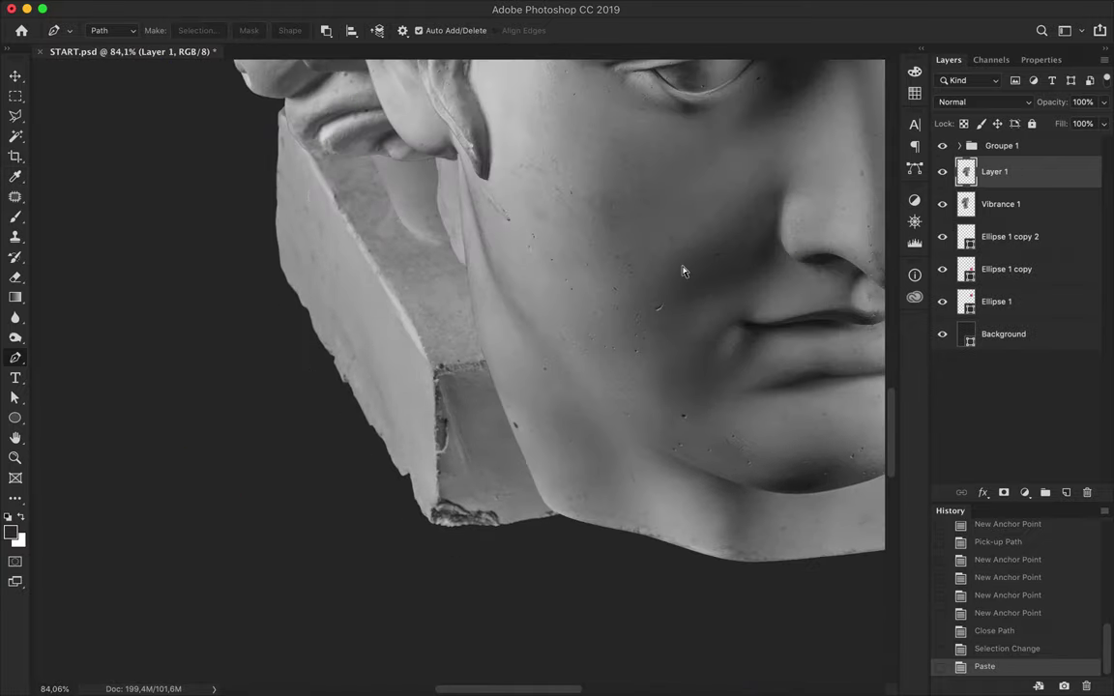
key(ctrl+z)
key(ctrl+shift+z)
key(ctrl+z)
Duplicate the statue layer, clear everything outside the plinth, and paste the slice back
drag(1009, 190, 1006, 164)
key(ctrl+shift+i)
key(Delete)
key(ctrl+v)
key(ctrl+z)
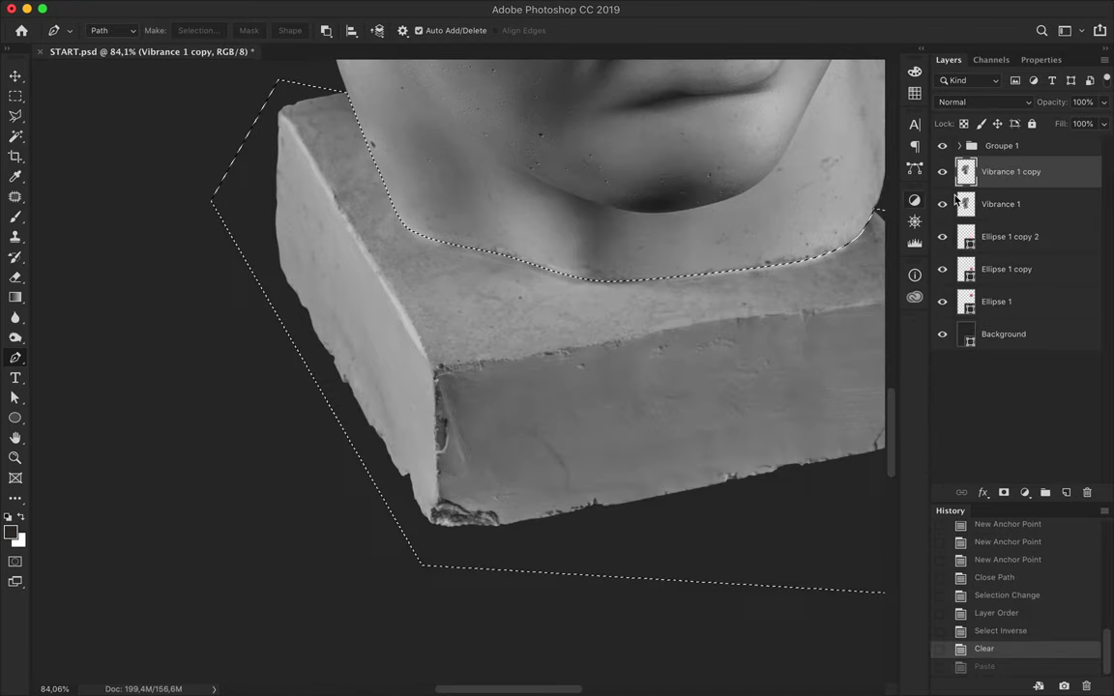
key(ctrl+z)
key(ctrl+0)
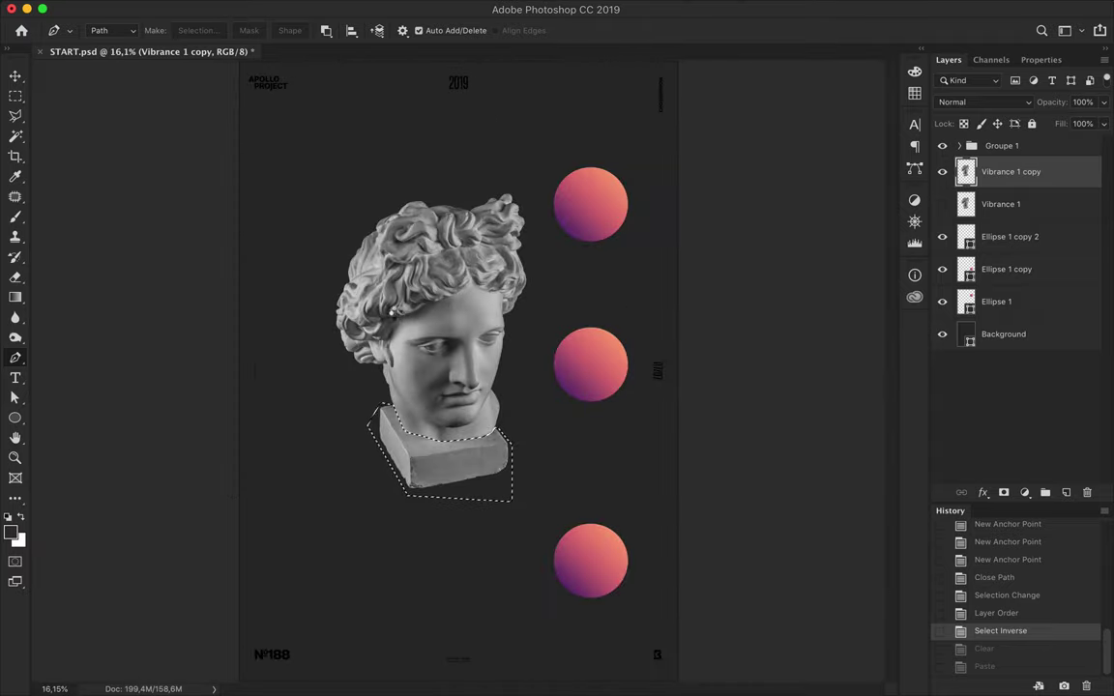
key(ctrl+shift+z)
key(ctrl+shift+z)
key(v)
Lower the plinth slice away from the head and place Layer 1 below Vibrance 1 copy
drag(401, 415, 410, 434)
scroll(410, 431, up, 5)
drag(1006, 171, 1011, 219)
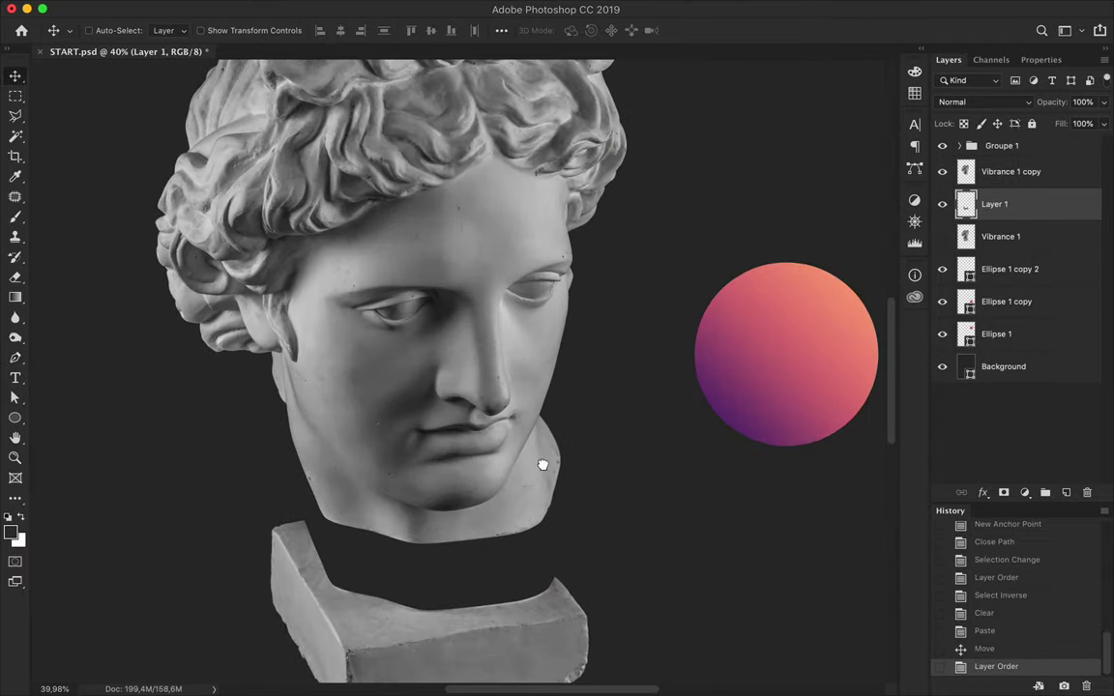
scroll(474, 397, up, 1)
Pen-trace the plinth's four-sided top face and turn the path into a selection
key(p)
click(287, 534)
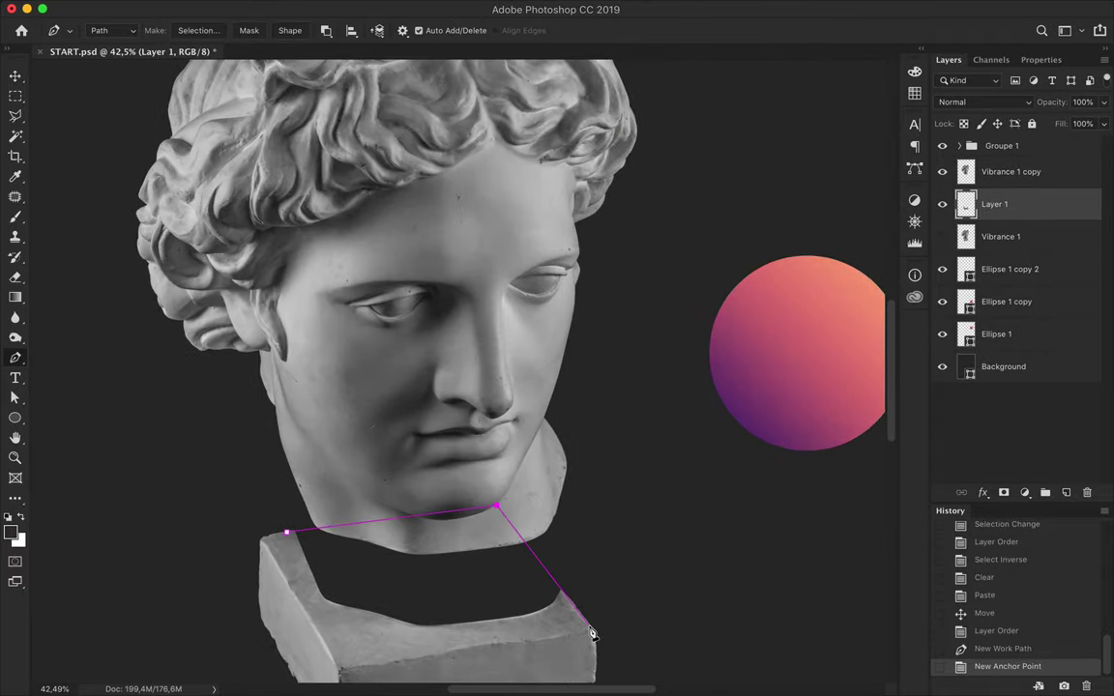
click(589, 626)
scroll(467, 433, down, 5)
click(287, 297)
key(a)
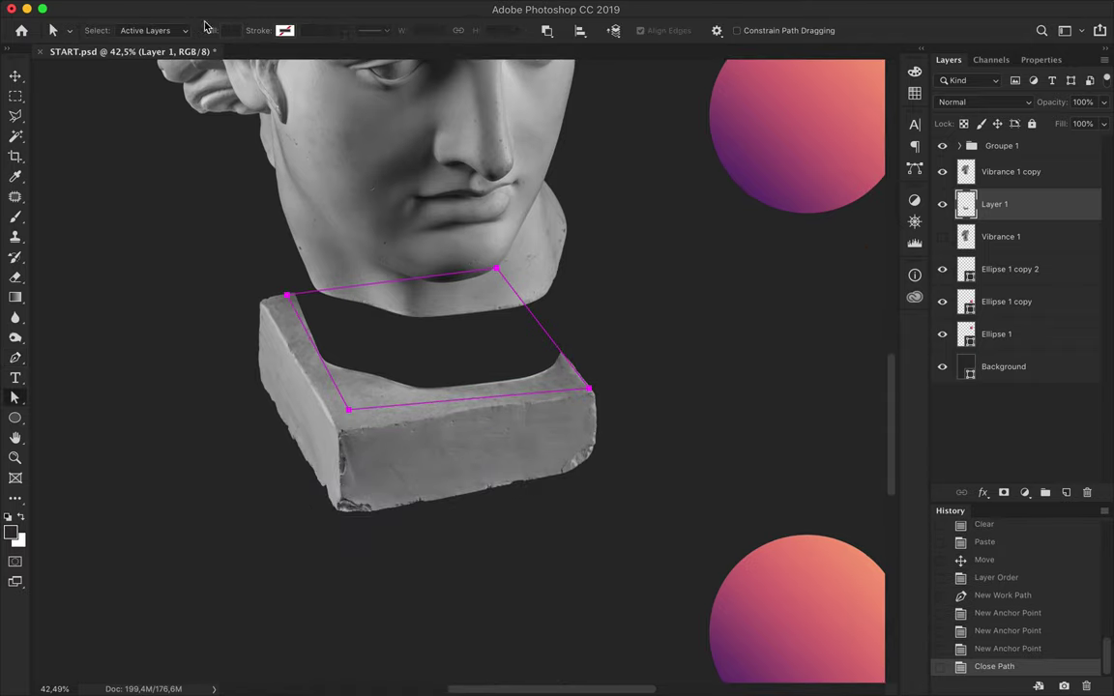
key(p)
key(ctrl+Return)
Pick a purple-to-orange gradient for the Gradient tool
key(g)
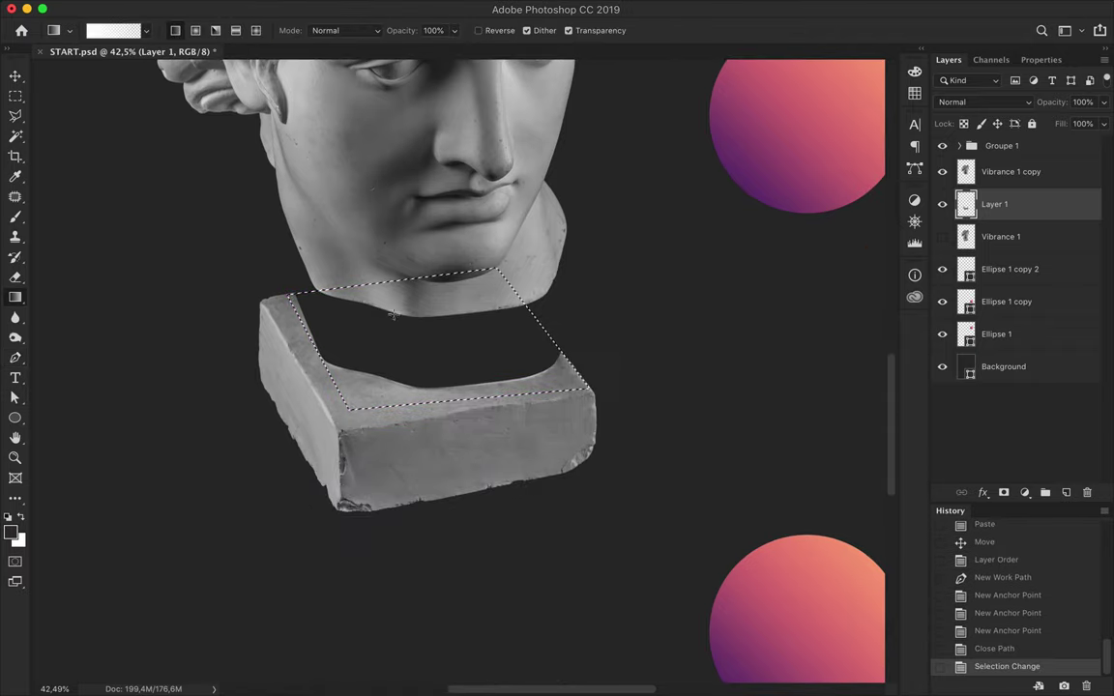
click(136, 31)
key(Return)
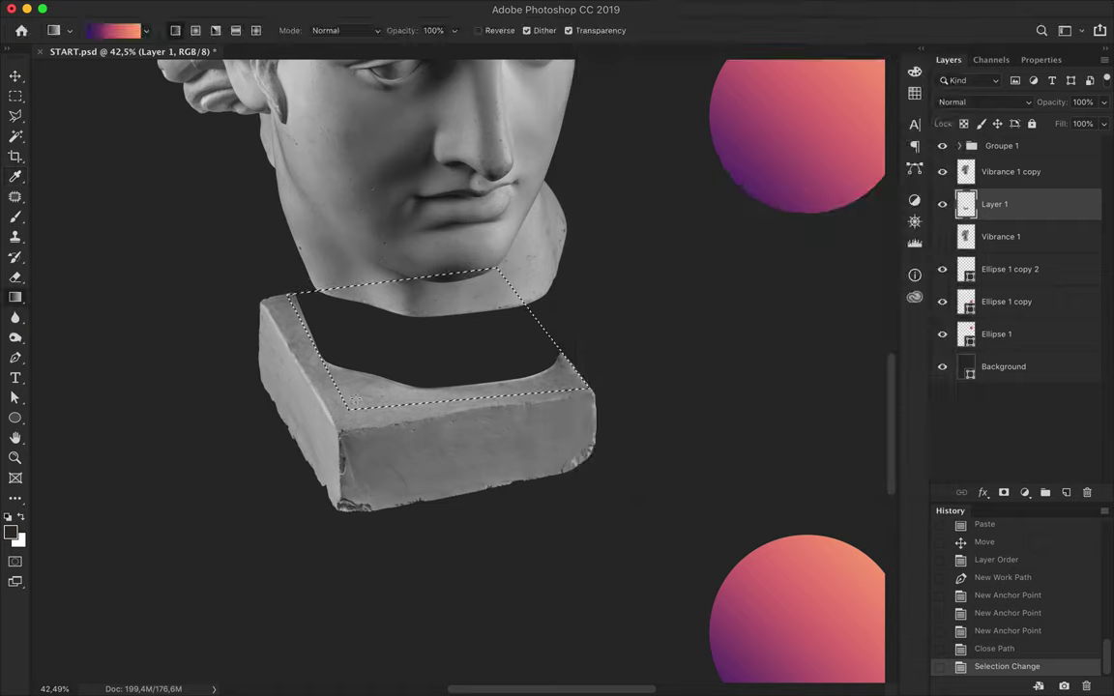
Try purple-to-orange gradient drags across the top-face selection, undoing the misplaced fills
drag(360, 384, 360, 383)
key(ctrl+z)
key(ctrl+shift+i)
drag(502, 261, 373, 377)
key(ctrl+z)
drag(281, 372, 527, 218)
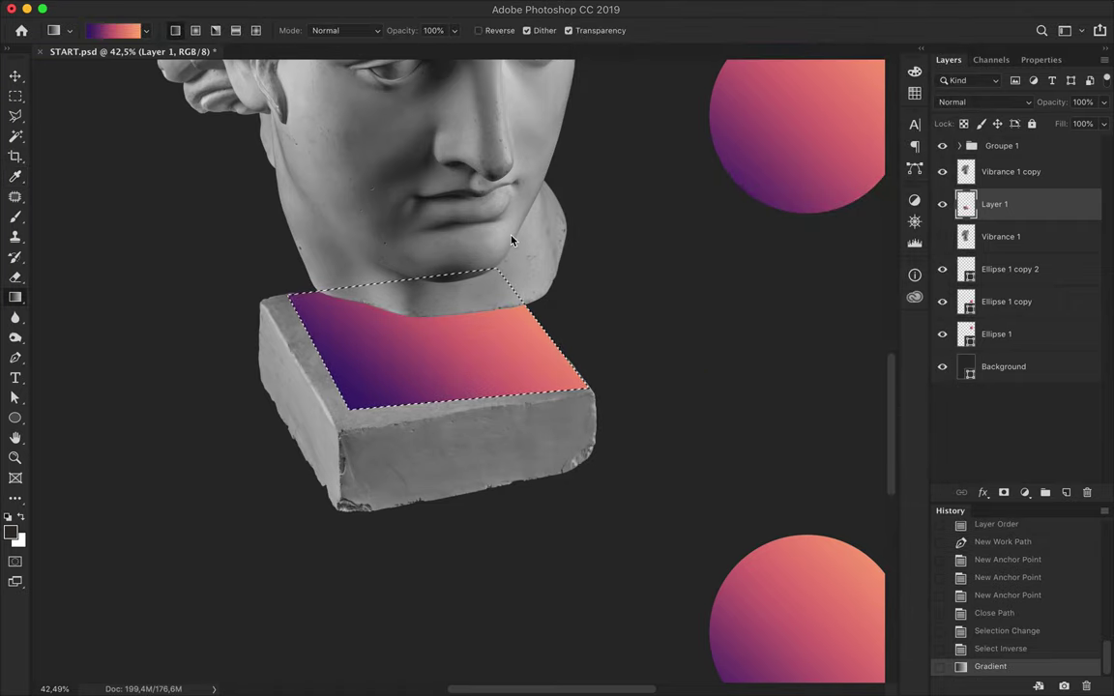
key(v)
key(ctrl+z)
On a new empty layer, fill the selection with the purple-to-orange gradient, then deselect
click(1070, 241)
click(1066, 493)
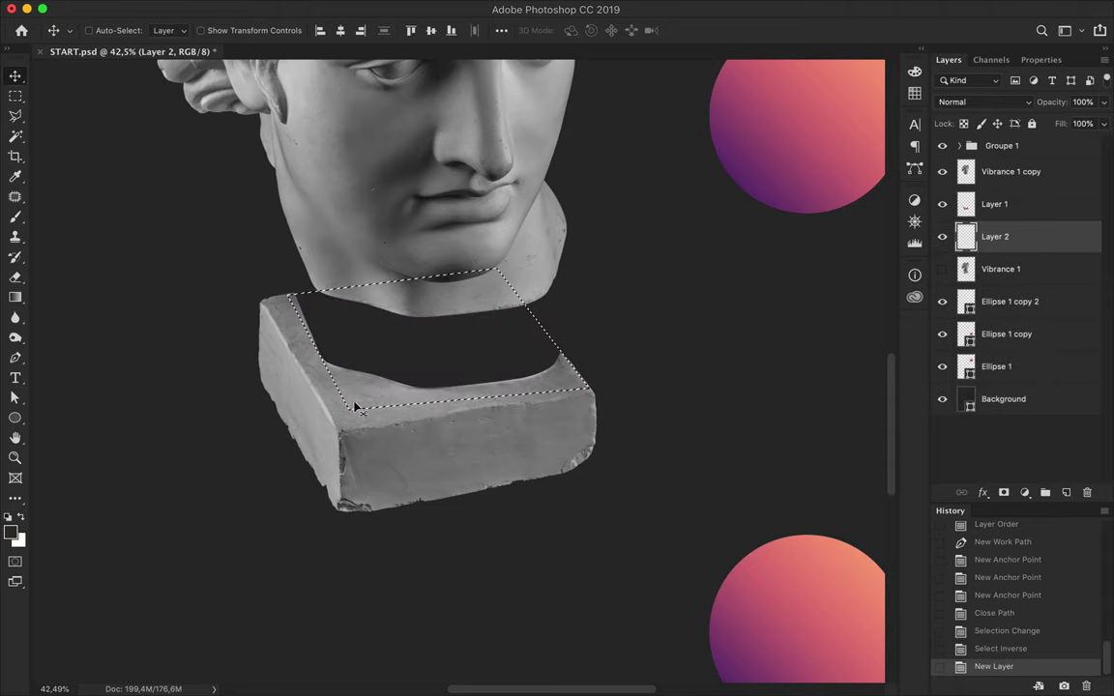
key(g)
drag(361, 406, 535, 188)
key(ctrl+z)
drag(353, 406, 460, 271)
key(v)
key(ctrl+0)
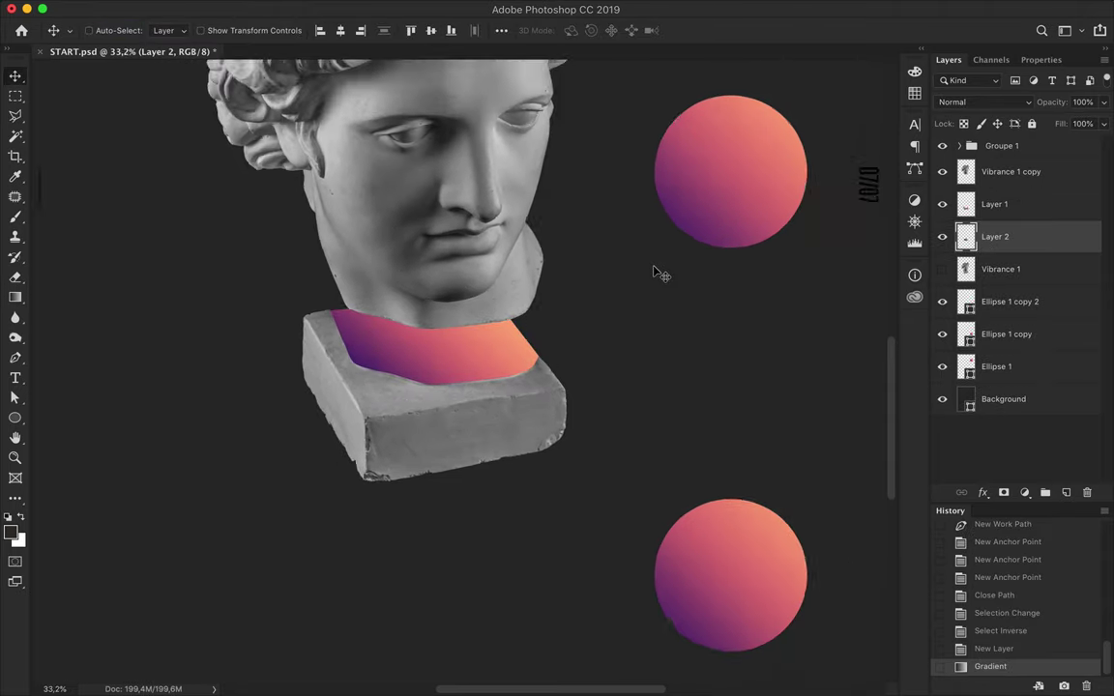
key(ctrl+d)
scroll(368, 326, up, 10)
Warp the gradient layer's corner and edges to fit the plinth's top face, then commit
key(ctrl+t)
right_click(312, 367)
click(337, 464)
drag(241, 287, 231, 282)
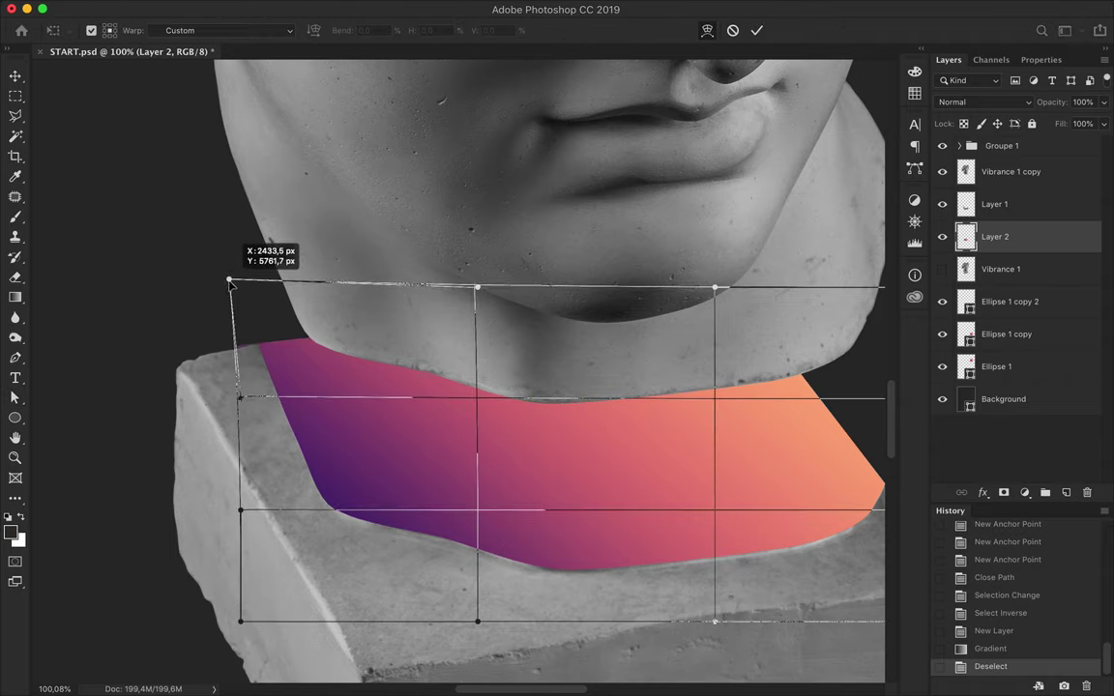
drag(341, 365, 320, 364)
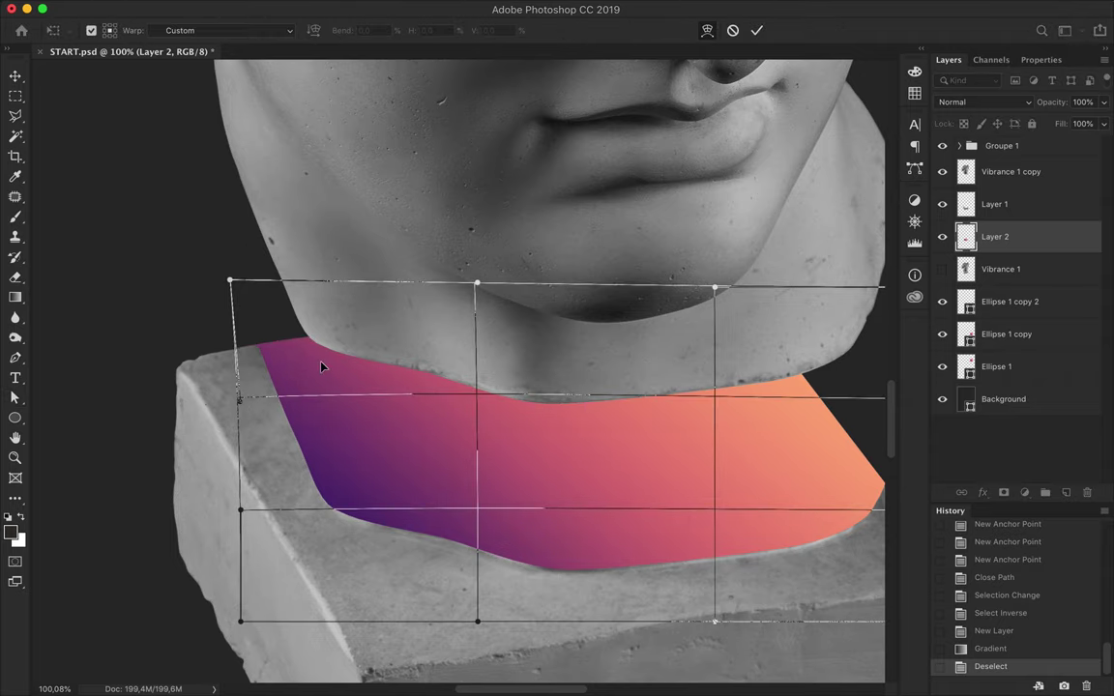
scroll(221, 326, up, 5)
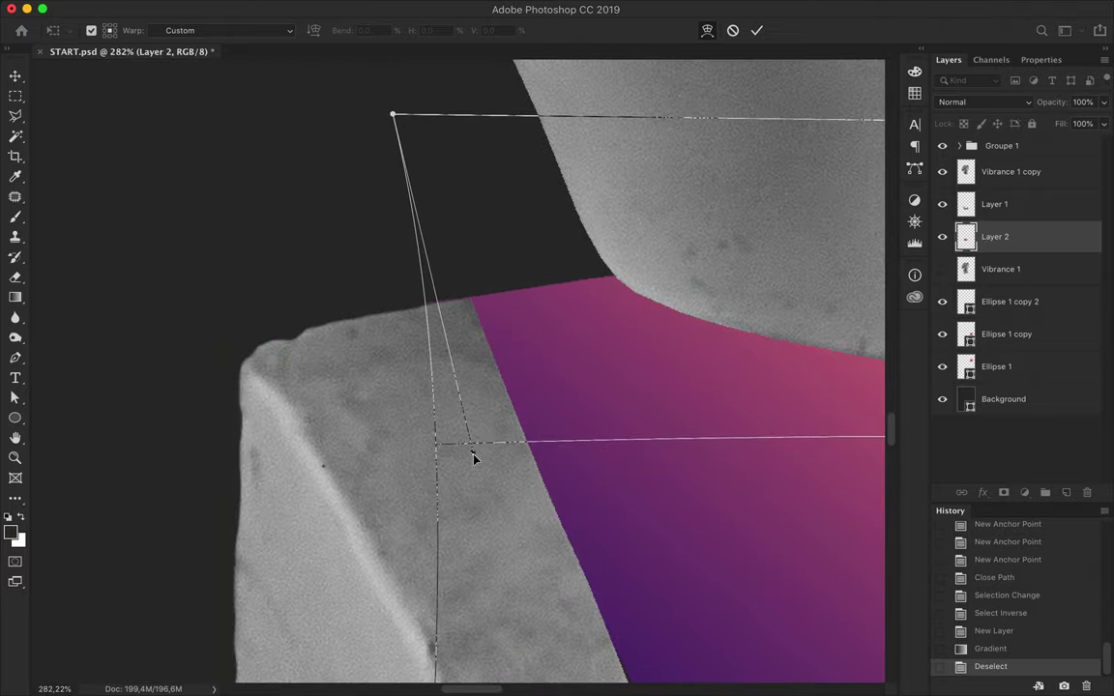
scroll(472, 457, right, 10)
scroll(472, 457, right, 5)
drag(530, 318, 526, 318)
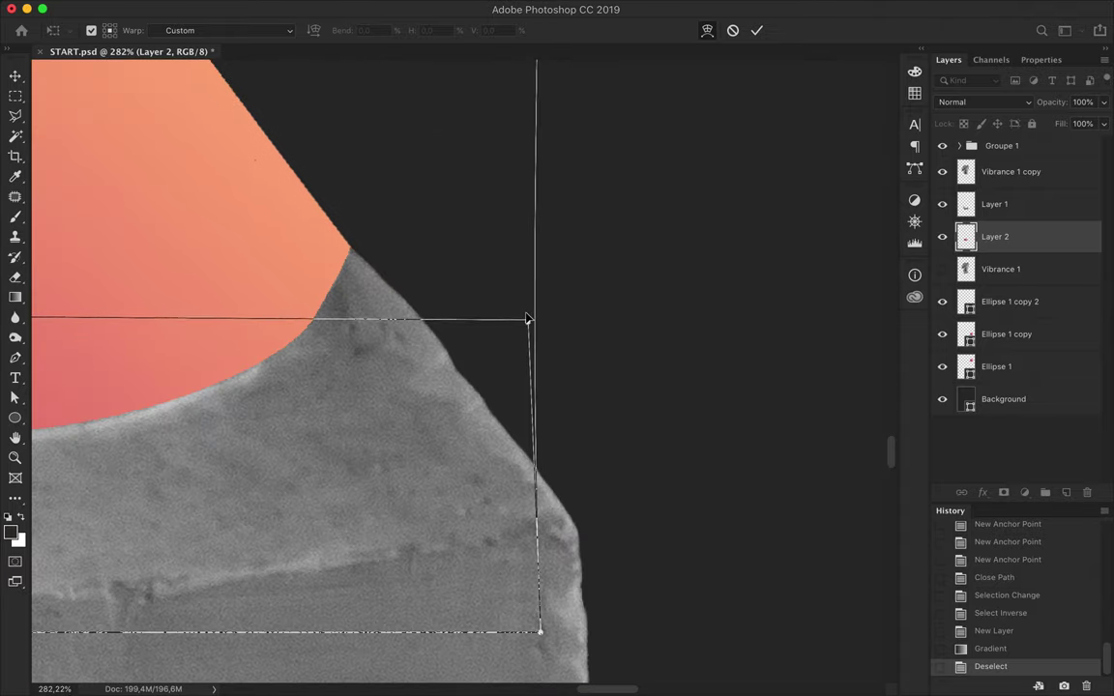
key(Return)
scroll(354, 285, down, 10)
scroll(465, 380, up, 3)
Trace a path around the plinth's left end on Layer 1
key(p)
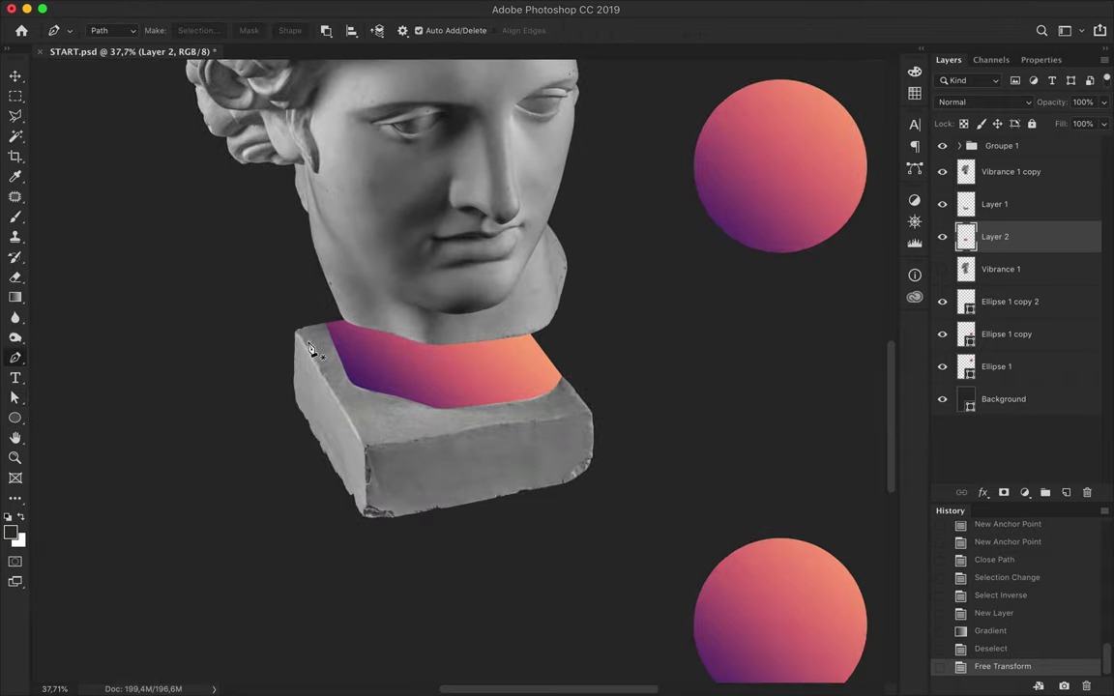
click(996, 205)
scroll(310, 293, up, 2)
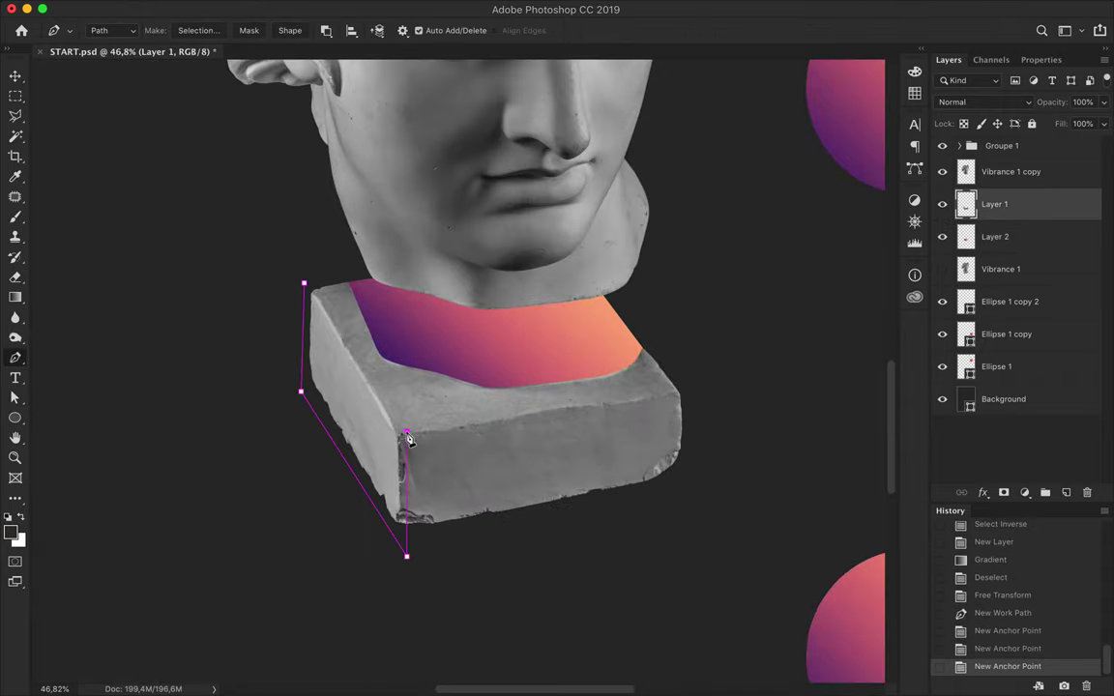
click(198, 30)
click(476, 225)
Copy the plinth's left end to a new layer and shift the slab about 99 px left
key(ctrl+c)
key(ctrl+shift+i)
key(ctrl+v)
key(v)
mouse_move(416, 425)
mouse_down()
mouse_move(324, 428)
mouse_move(328, 436)
mouse_up()
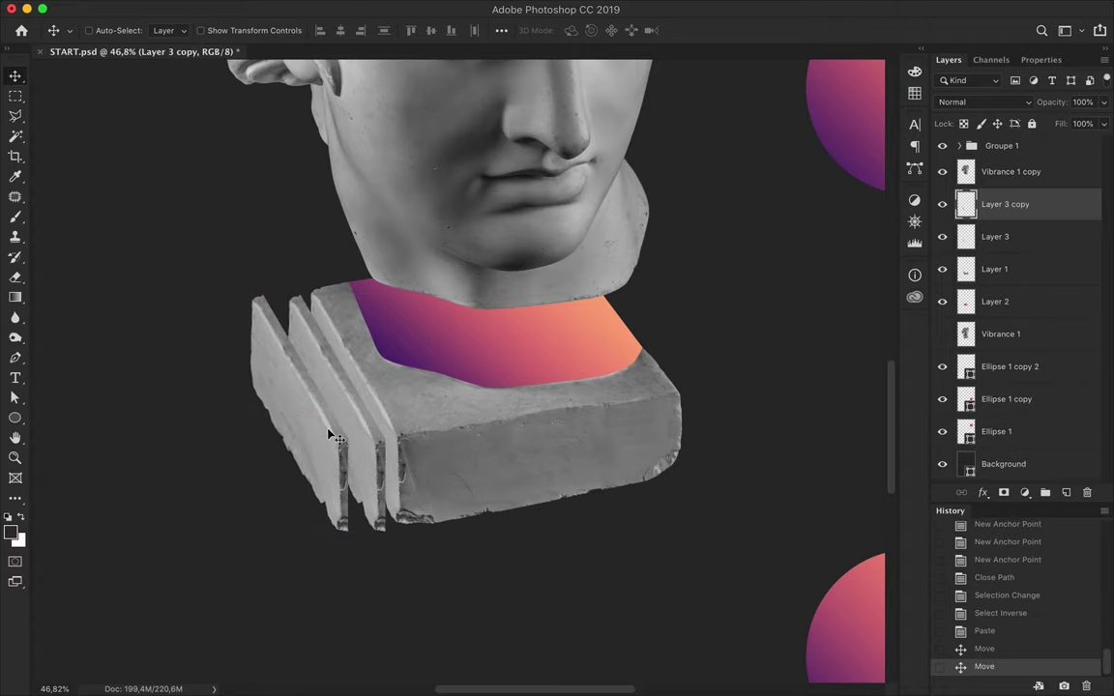
scroll(432, 425, down, 2)
scroll(396, 369, down, 3)
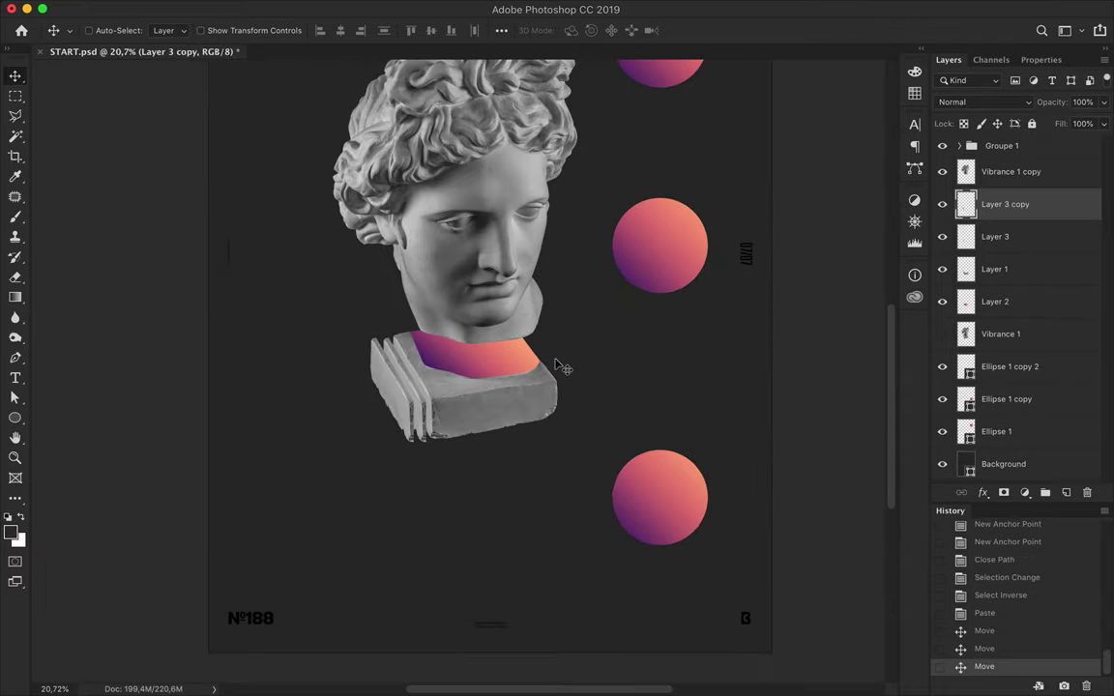
scroll(397, 169, up, 1)
scroll(440, 190, down, 1)
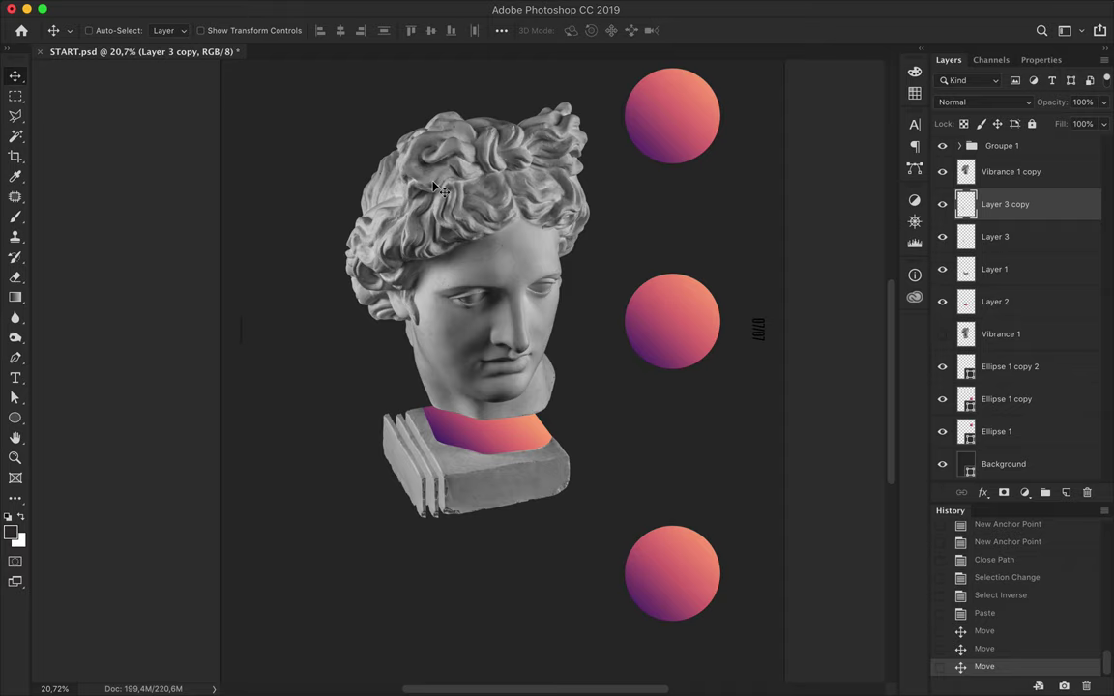
scroll(440, 191, up, 3)
right_click(16, 96)
Copy a circular eye selection onto a new layer, enlarge it, and move it over the cheek
click(101, 112)
mouse_move(495, 191)
mouse_down()
mouse_move(561, 256)
mouse_move(656, 280)
mouse_move(704, 310)
mouse_up()
key(ctrl+c)
key(ctrl+v)
key(v)
key(ctrl+t)
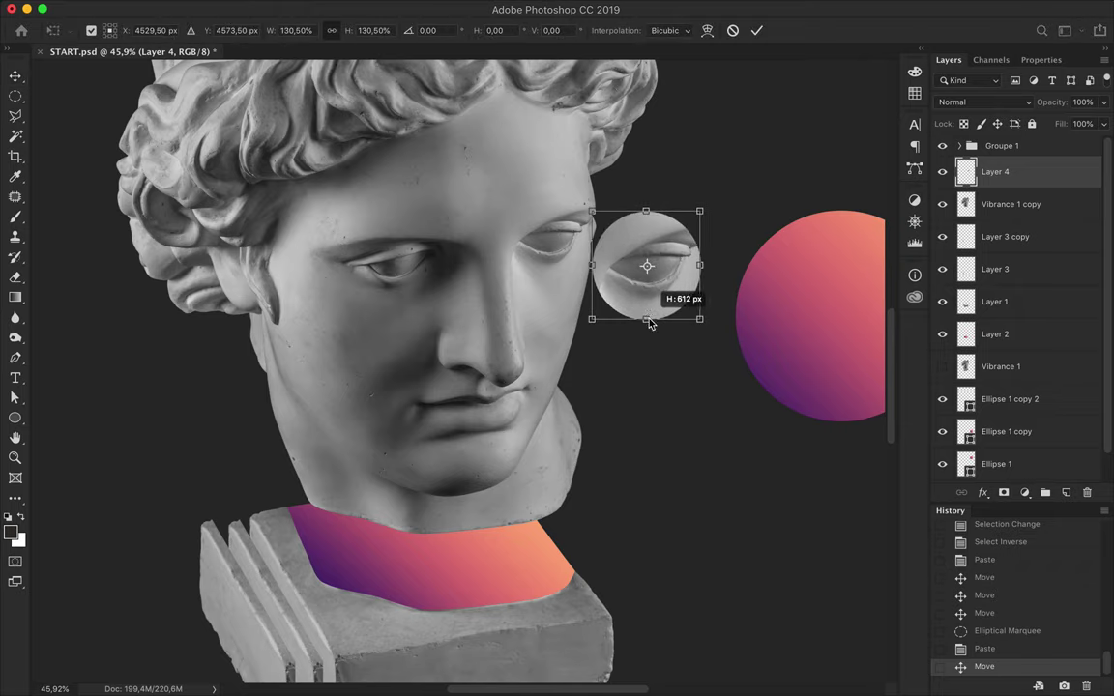
key(Return)
drag(646, 281, 624, 291)
scroll(651, 348, down, 1)
mouse_move(658, 350)
mouse_down()
mouse_move(607, 413)
mouse_move(592, 411)
mouse_up()
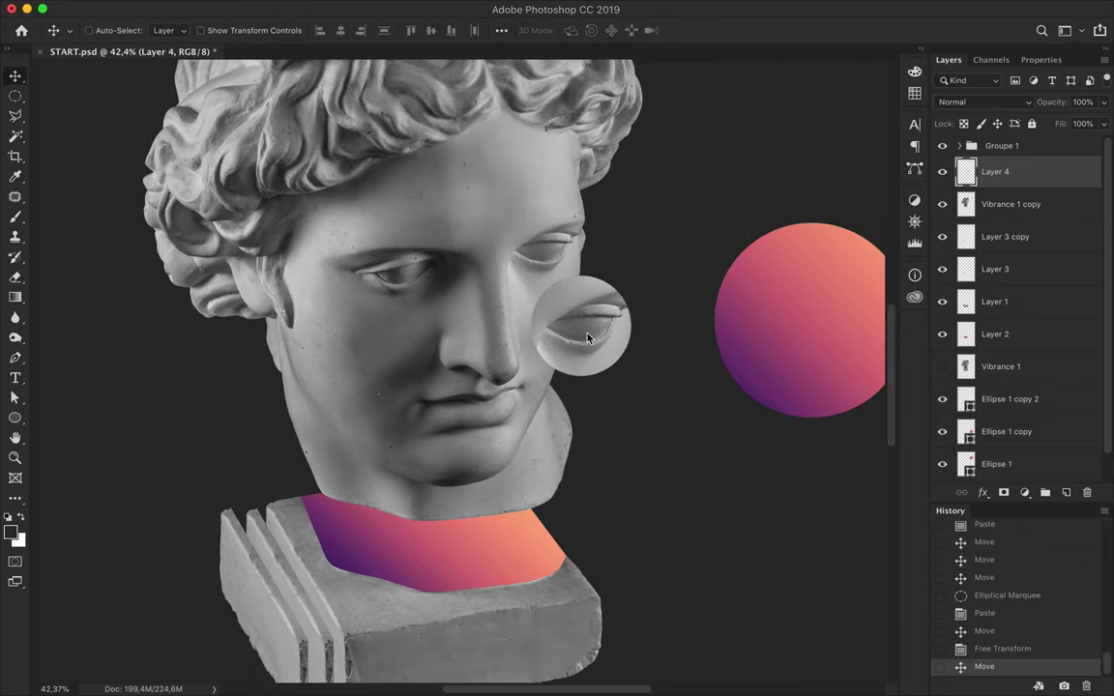
Apply a Gaussian Blur to the eye circle and nudge it up beside the face
click(380, 7)
click(601, 254)
drag(716, 362, 743, 364)
key(Return)
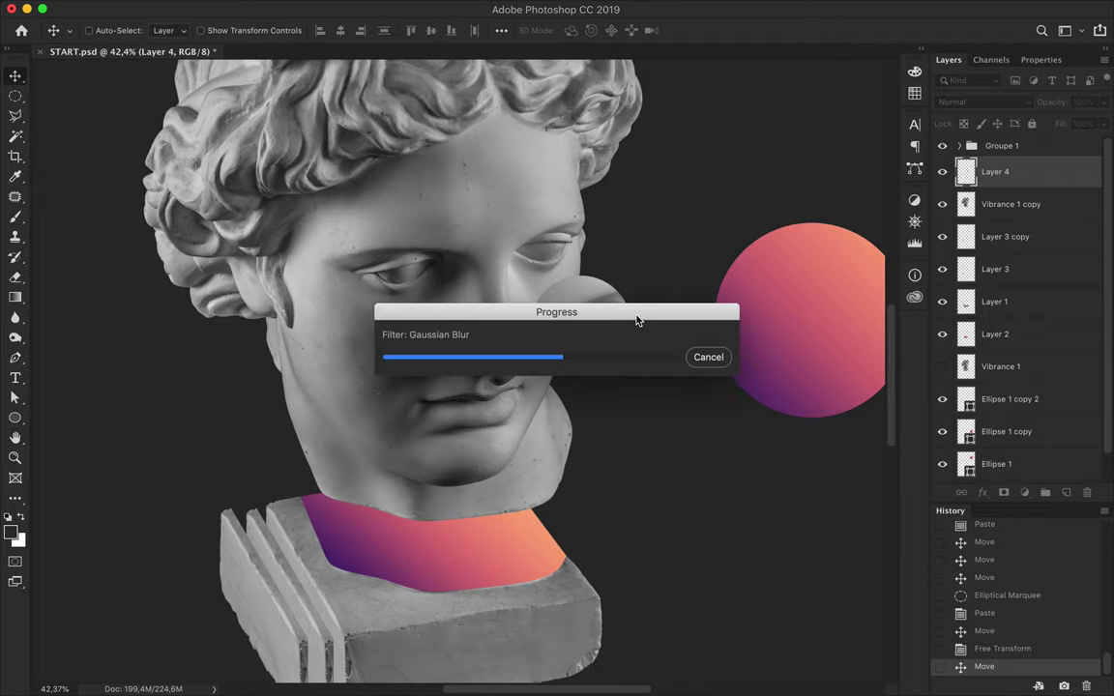
drag(637, 320, 637, 294)
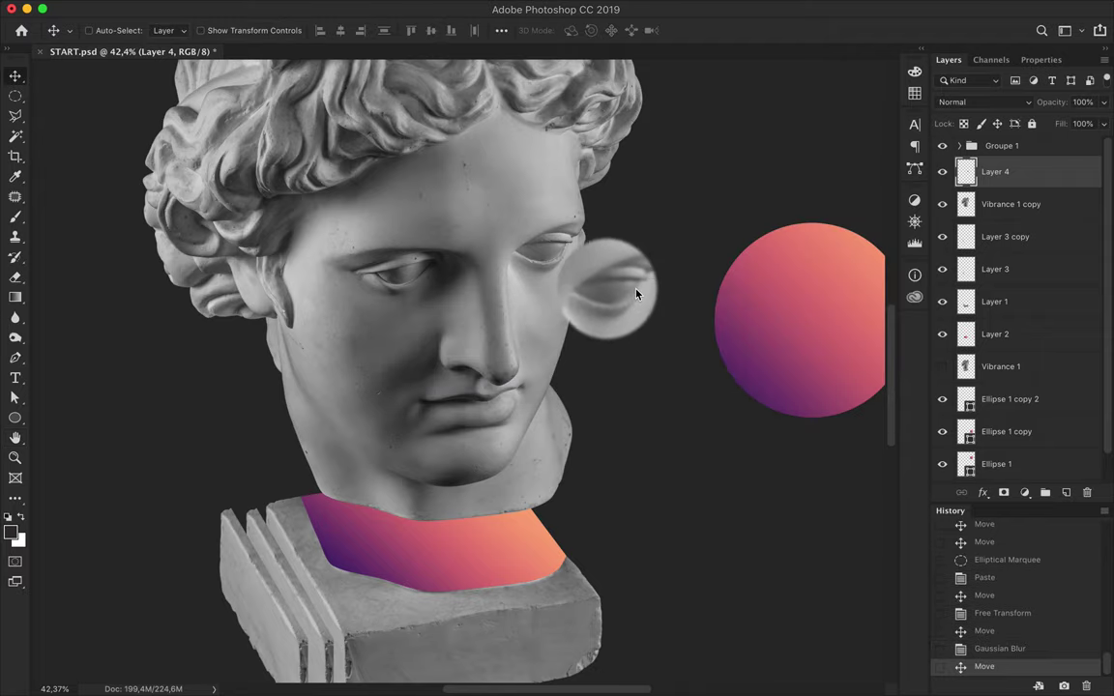
key(ctrl+0)
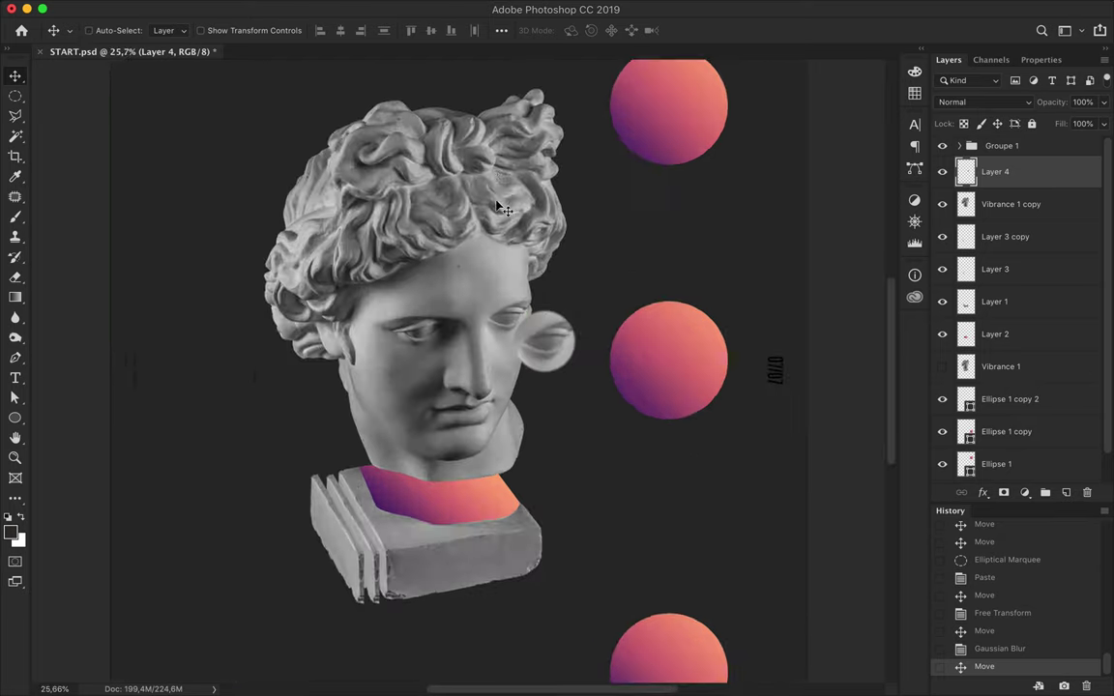
Pen-trace the front of the face from hairline to neck and convert it to a selection
key(p)
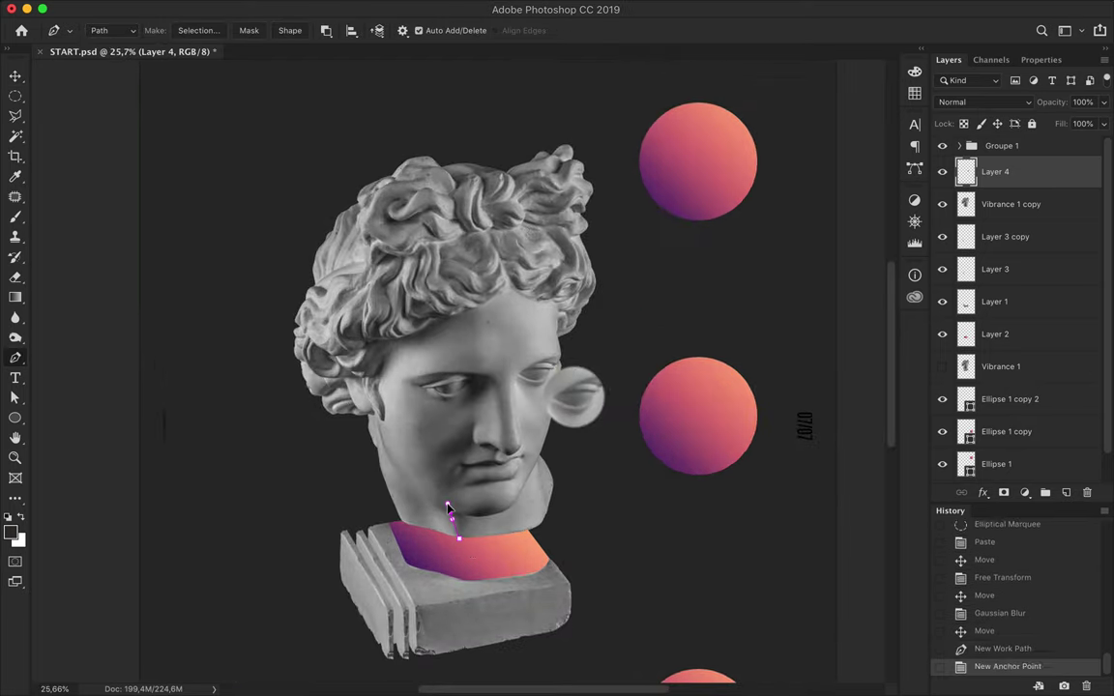
scroll(418, 327, up, 5)
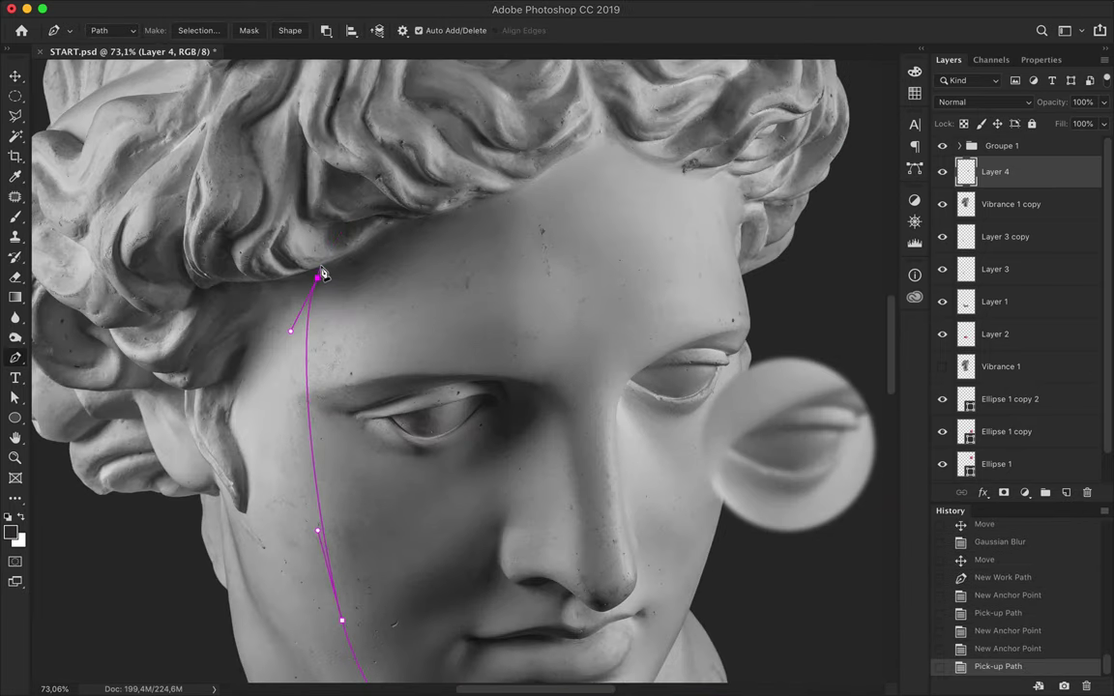
scroll(279, 136, up, 3)
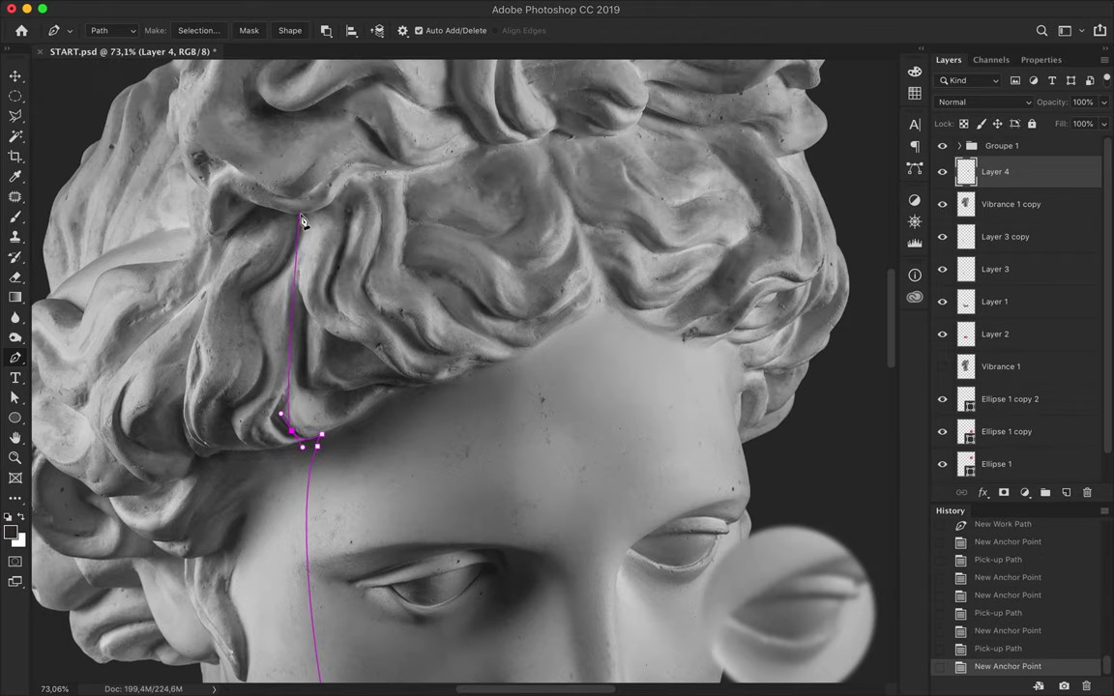
drag(329, 60, 328, 48)
scroll(249, 501, up, 5)
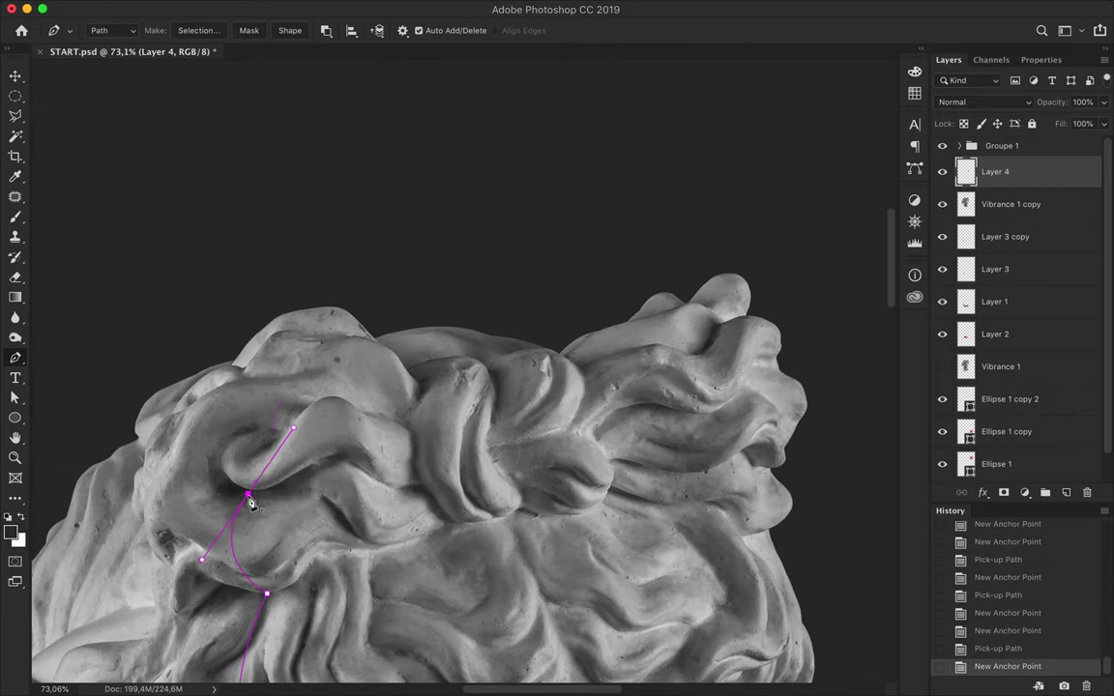
scroll(219, 271, down, 2)
scroll(219, 281, down, 5)
scroll(228, 288, down, 3)
click(282, 278)
click(614, 397)
scroll(614, 397, up, 3)
key(ctrl+Return)
Duplicate the head layer, raise the copy in the stack, and clear the face from it
key(ctrl+v)
key(ctrl+z)
key(ctrl+v)
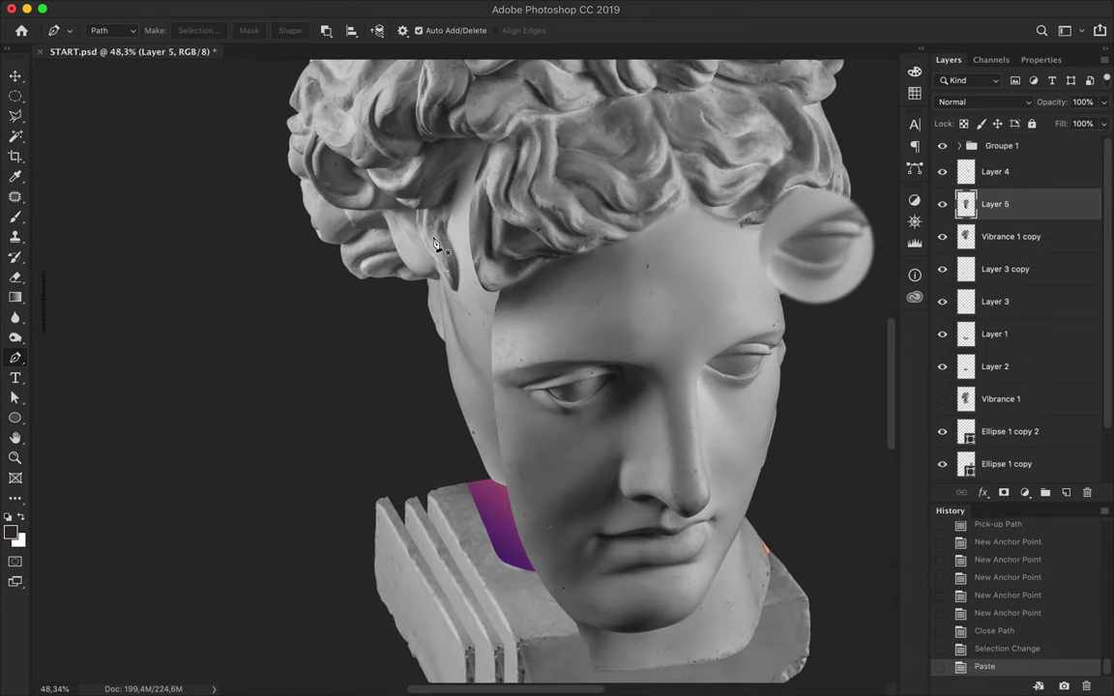
scroll(434, 240, down, 2)
key(ctrl+z)
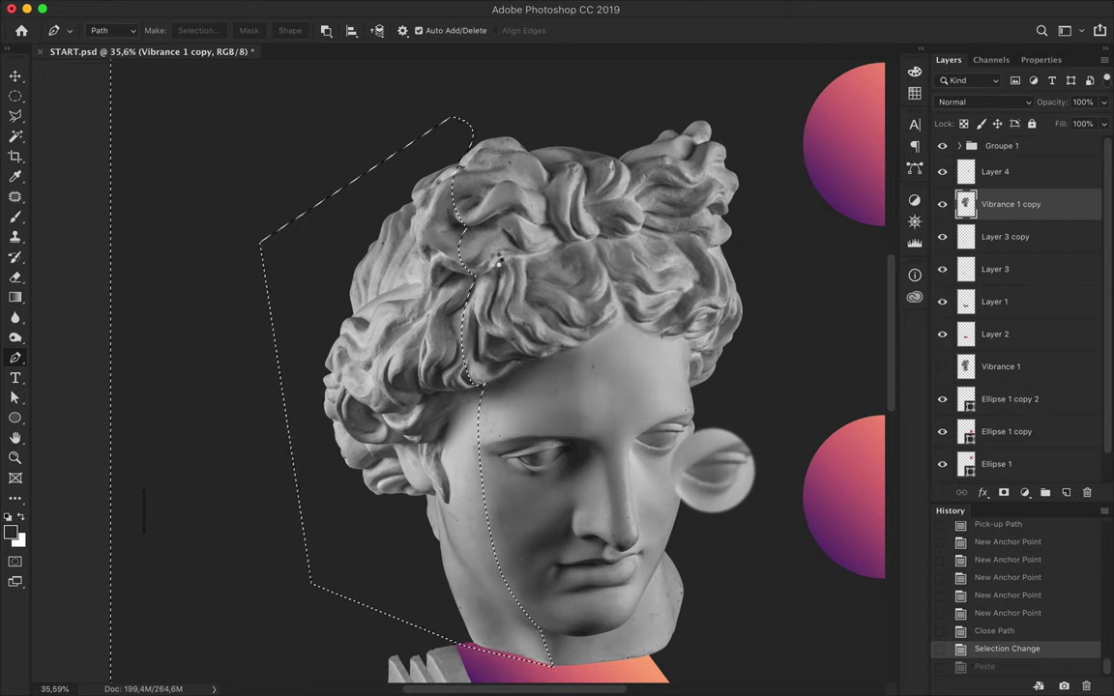
key(ctrl+j)
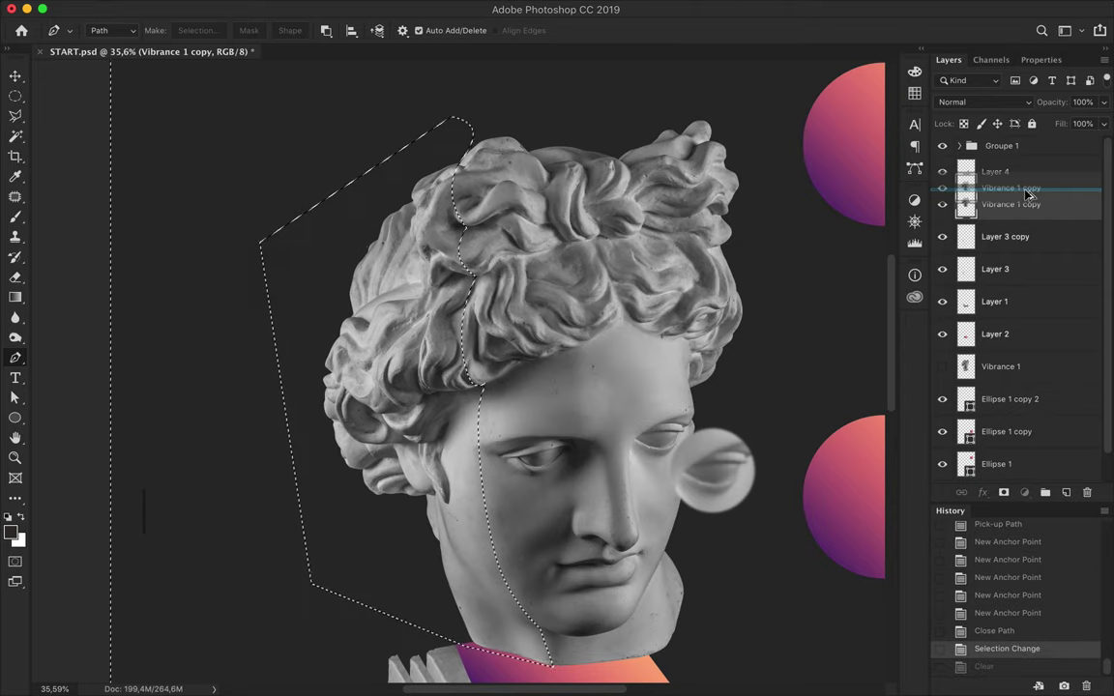
drag(1011, 237, 1027, 196)
key(Delete)
key(ctrl+v)
Shift the face slice right and the duplicate head left, lowering the back head layer
key(v)
mouse_move(638, 387)
mouse_down()
mouse_move(684, 353)
mouse_move(659, 368)
mouse_up()
ctrl+click(367, 382)
mouse_move(368, 382)
mouse_down()
mouse_move(360, 423)
mouse_move(324, 424)
mouse_up()
scroll(360, 423, down, 2)
drag(1011, 237, 1011, 383)
mouse_move(557, 382)
mouse_down()
mouse_move(635, 382)
mouse_move(602, 382)
mouse_up()
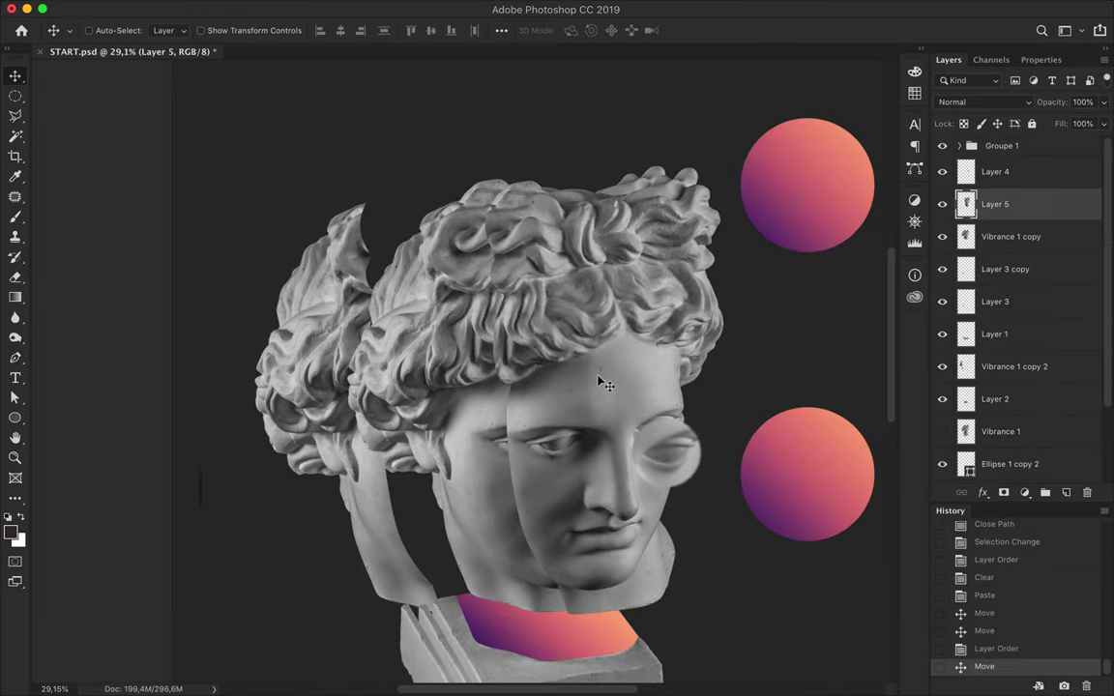
ctrl+click(966, 204)
Add a purple-to-orange gradient strip on a new layer under the face slice, shifted up-left
click(1066, 492)
drag(1011, 204, 1037, 249)
key(g)
drag(522, 580, 728, 267)
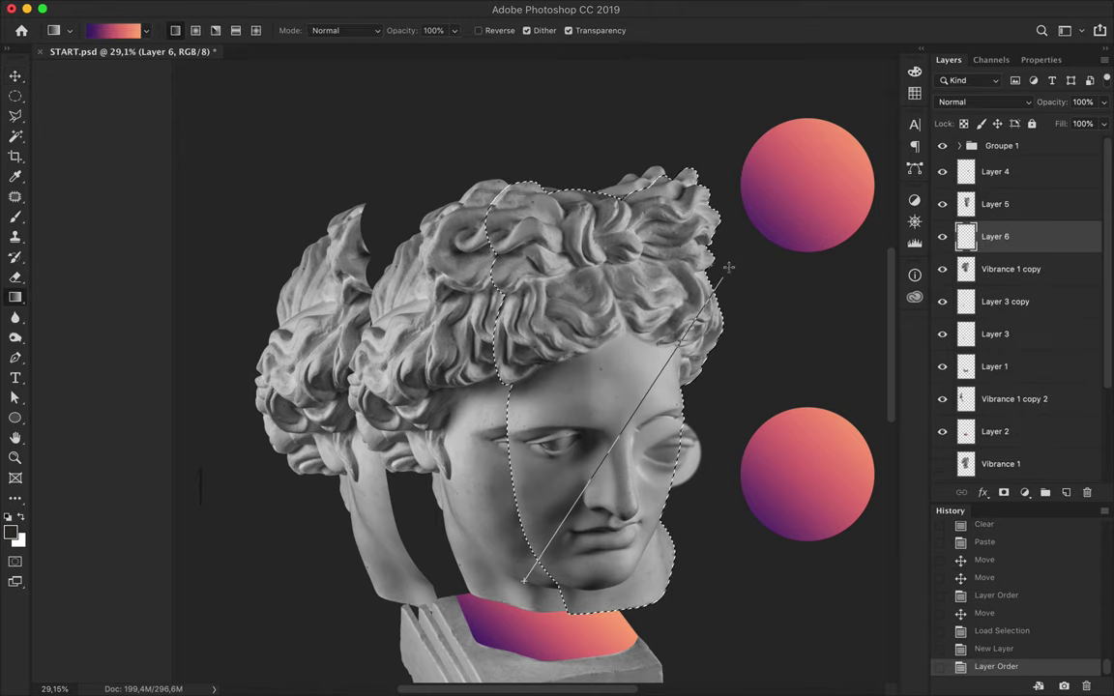
drag(765, 226, 767, 230)
key(m)
key(ctrl+d)
key(v)
drag(580, 375, 490, 329)
Duplicate the face slice and fill its head shape with the dark background colour
ctrl+click(597, 365)
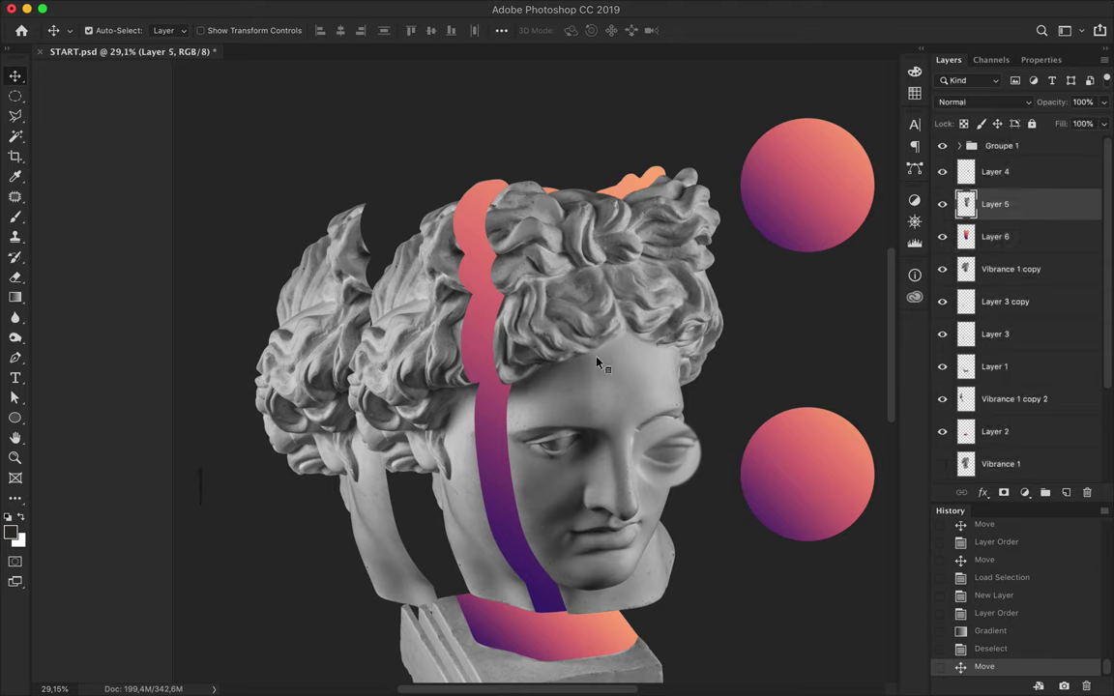
drag(1009, 218, 1006, 223)
click(380, 7)
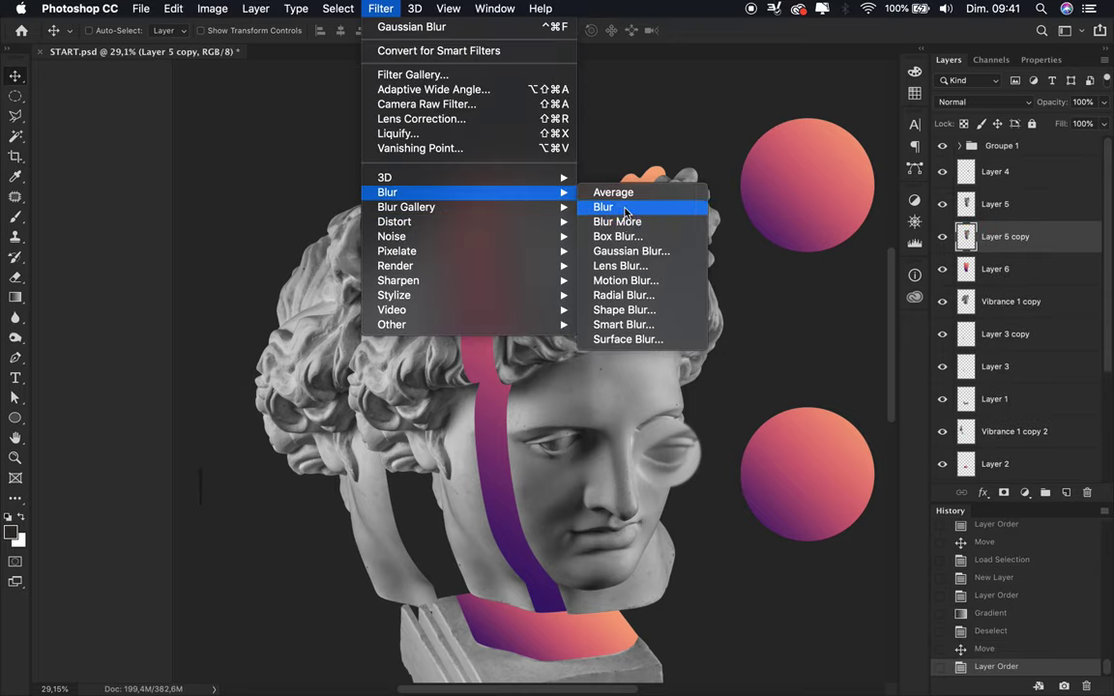
right_click(16, 297)
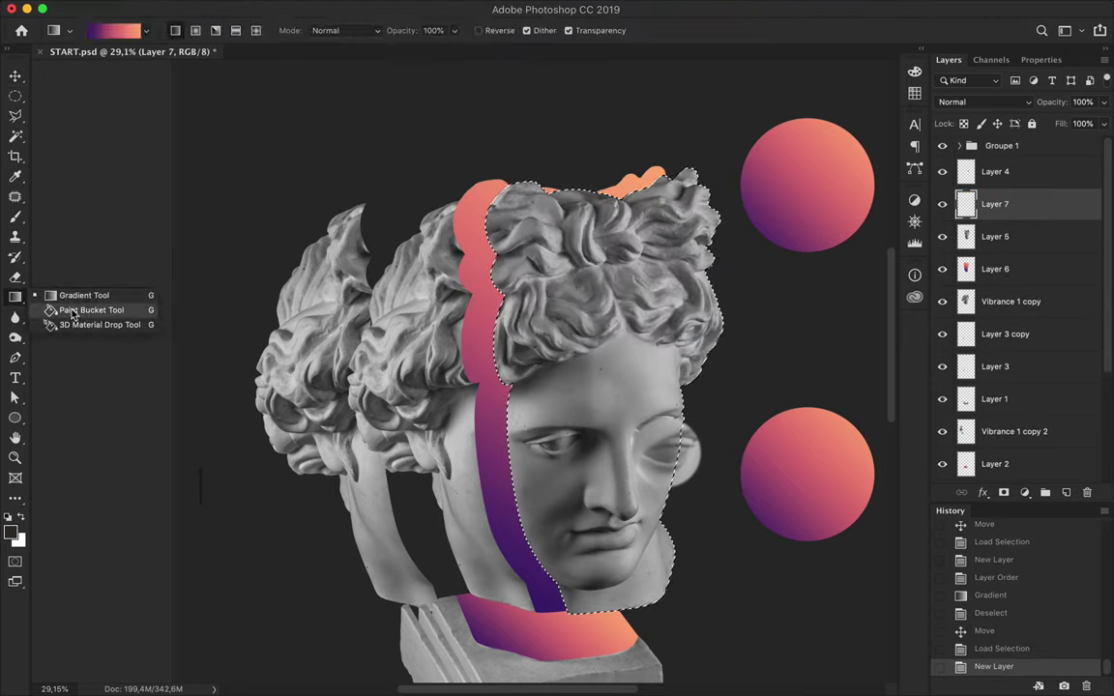
click(67, 314)
key(a)
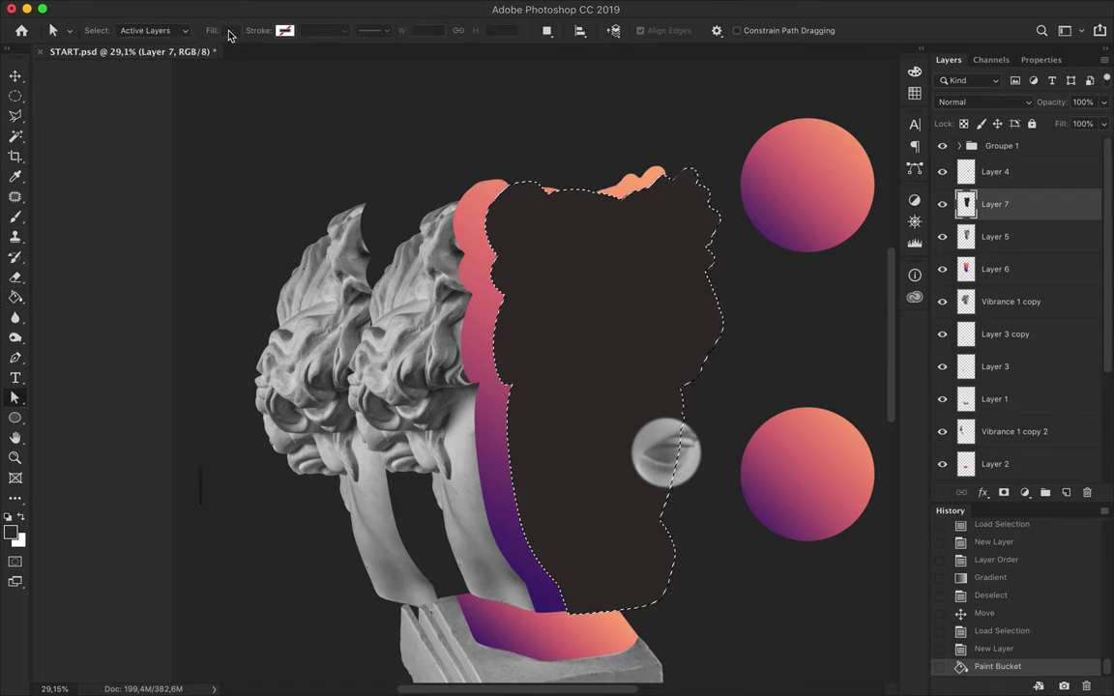
key(g)
alt+click(210, 328)
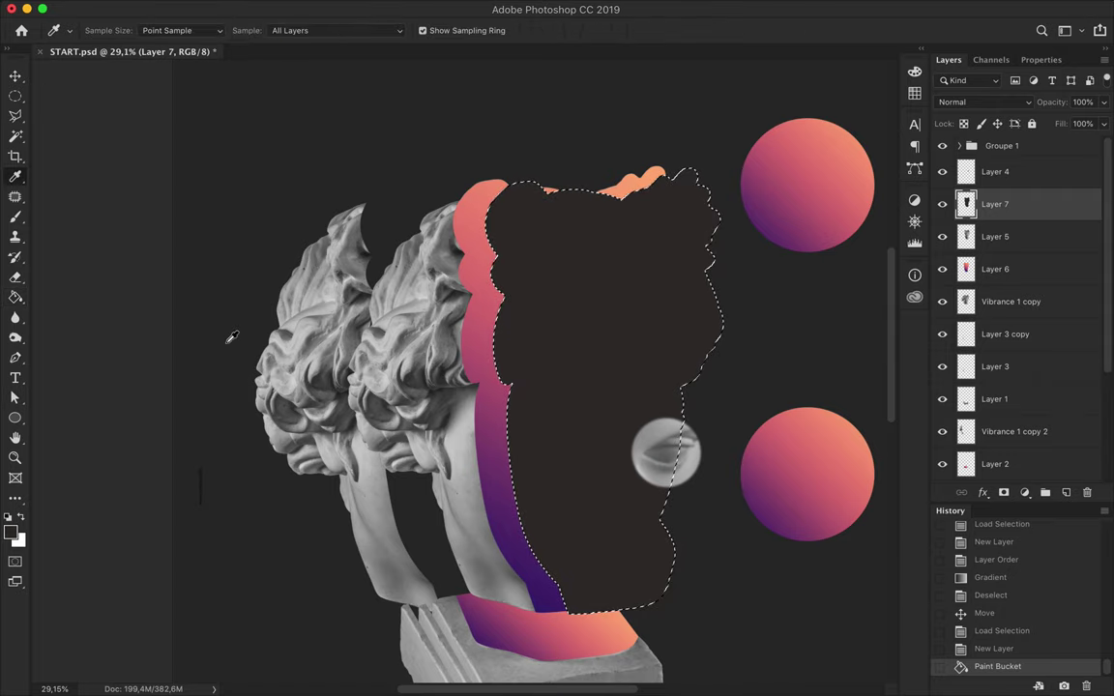
click(513, 319)
key(ctrl+d)
key(v)
drag(619, 203, 524, 200)
Soften the dark head shape with a 79.5 px Gaussian Blur
click(380, 7)
click(363, 38)
drag(525, 274, 579, 275)
click(380, 8)
click(363, 38)
click(382, 7)
click(639, 261)
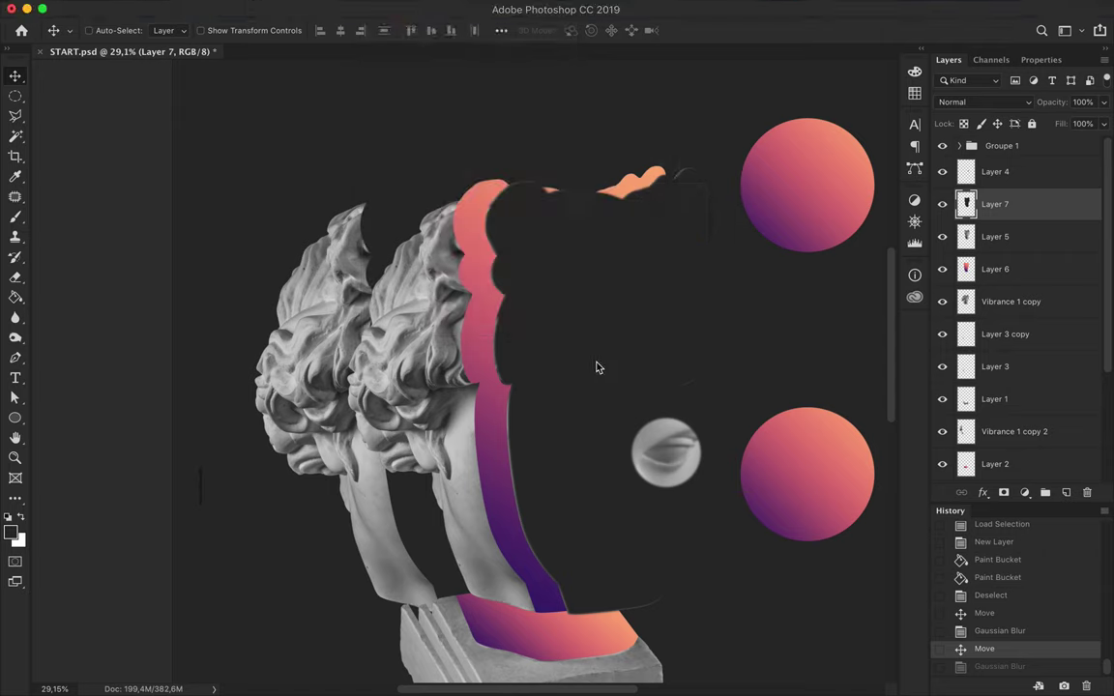
drag(771, 365, 782, 367)
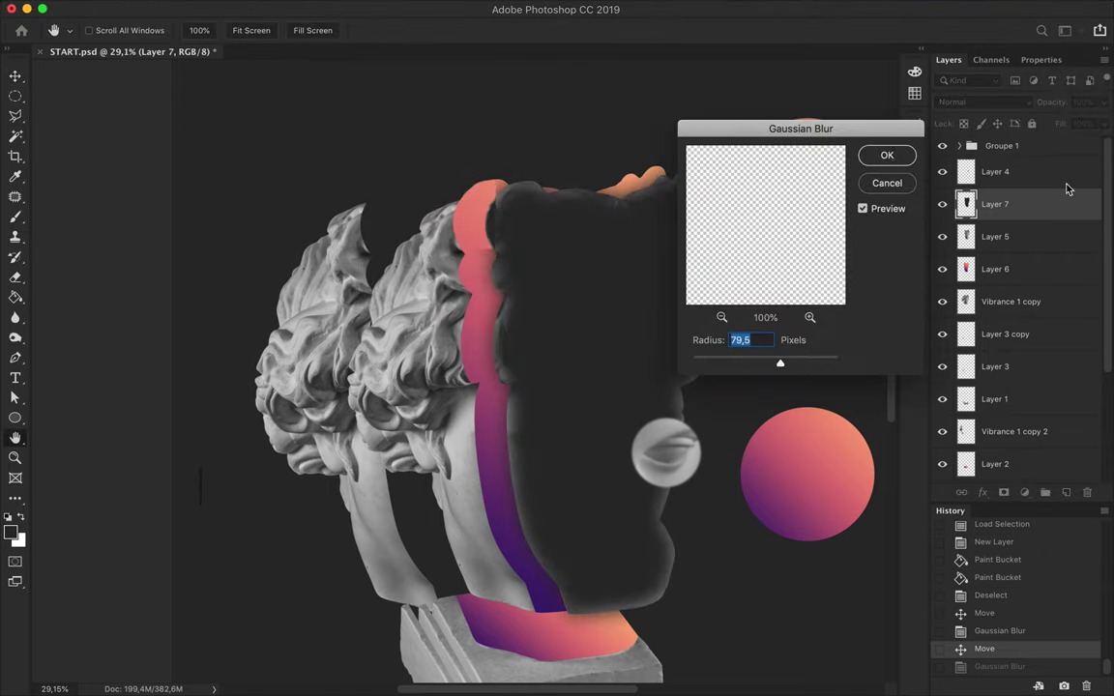
click(887, 155)
Merge the shadow beneath the face slice and set it to Darken at 67% fill
drag(1028, 207, 1026, 271)
key(ctrl+e)
click(984, 101)
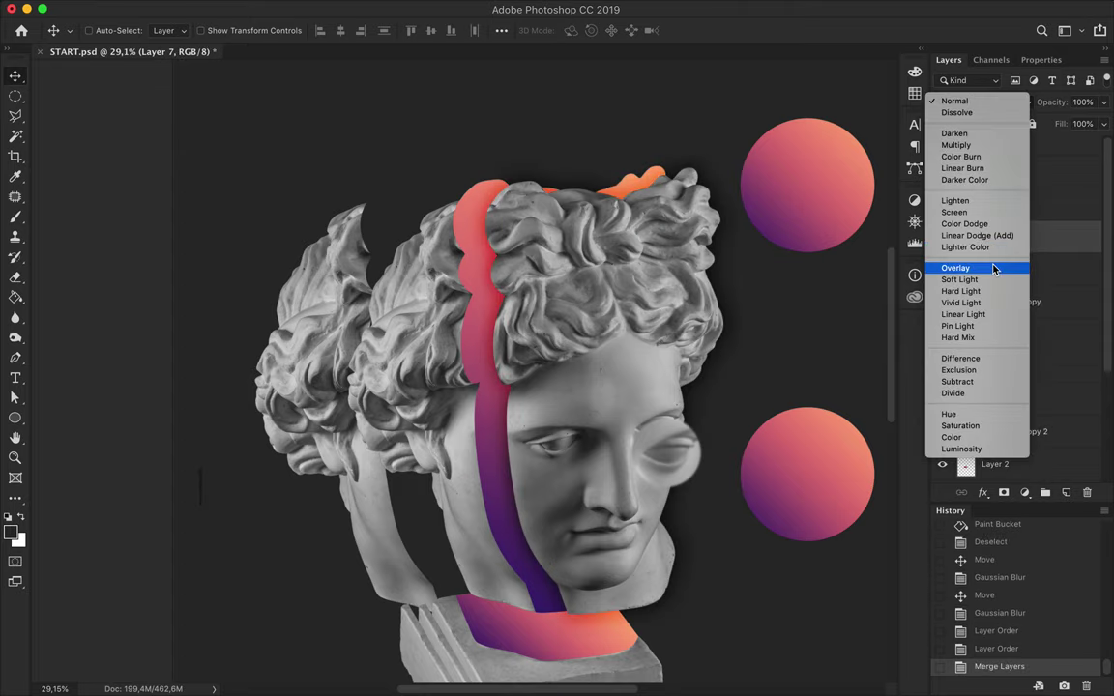
click(956, 133)
key(shift+6)
key(shift+7)
drag(618, 293, 627, 292)
click(983, 102)
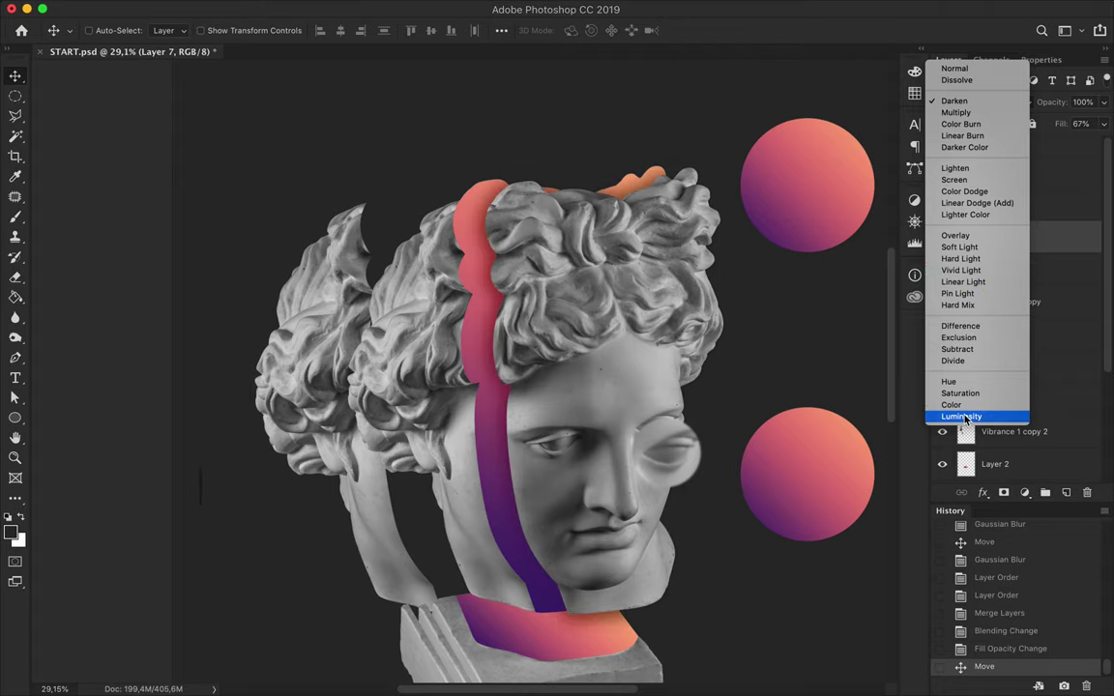
click(960, 105)
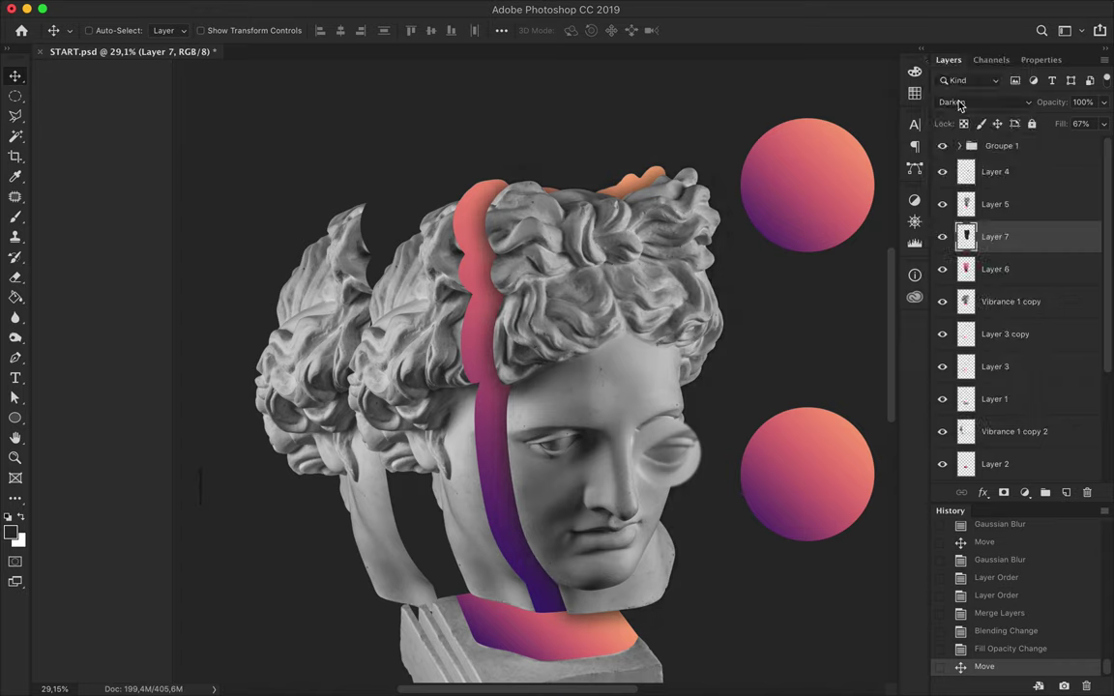
Lower the shadow fill to about 49%, then move the eye cut-out and enlarge it by half
drag(1103, 123, 1067, 145)
drag(615, 402, 649, 379)
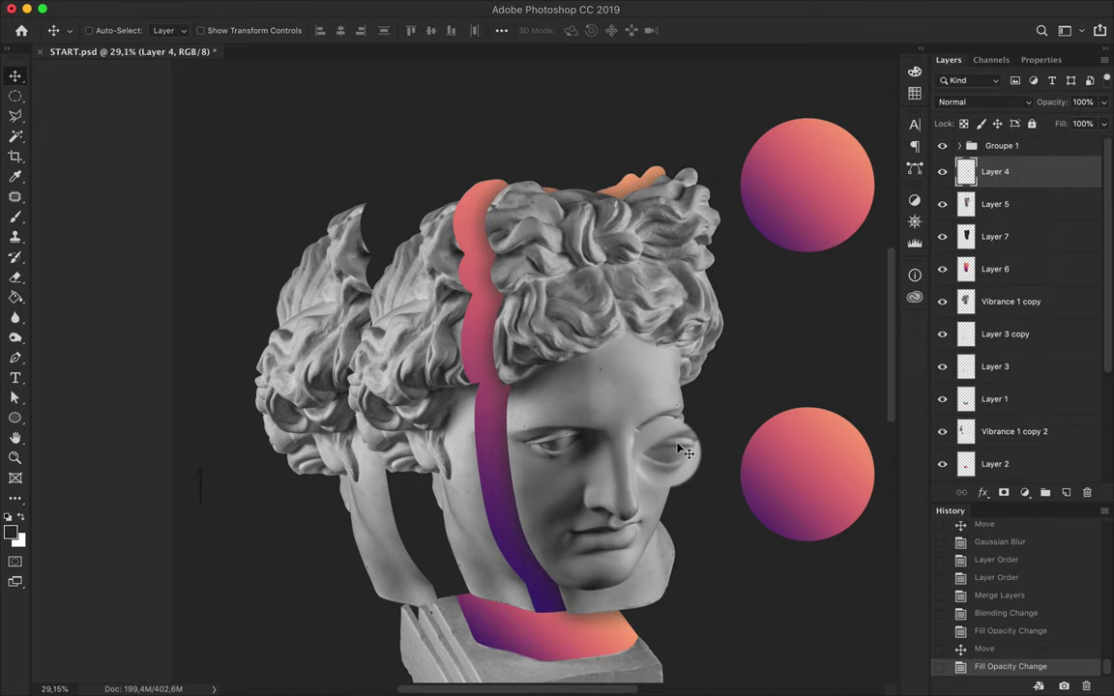
scroll(406, 387, down, 5)
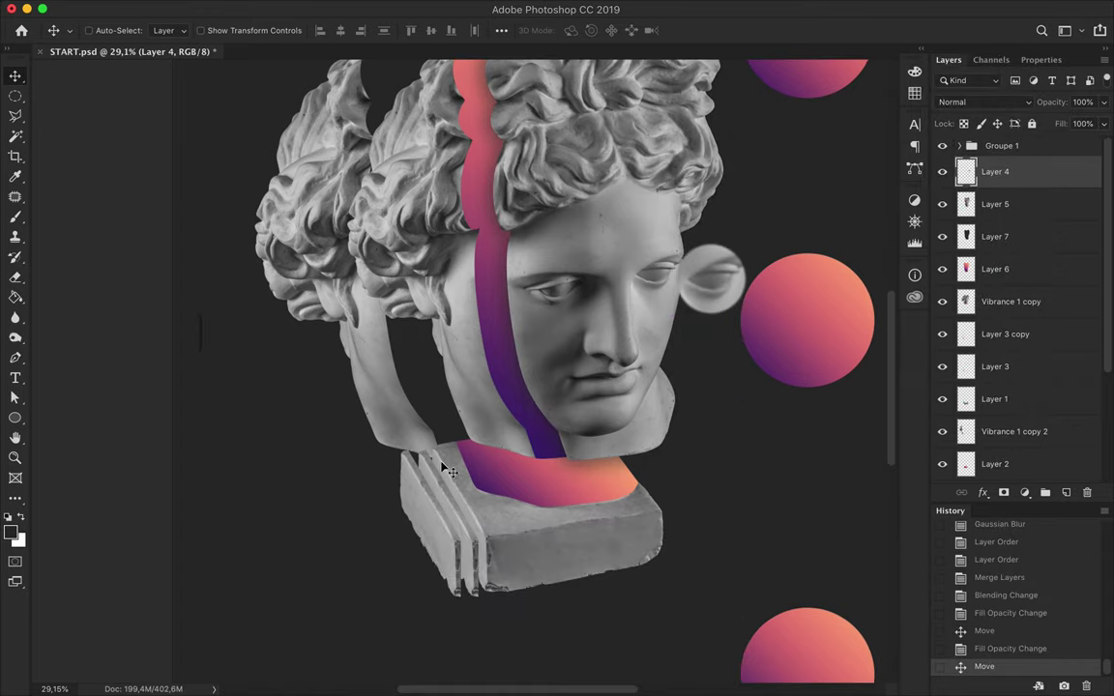
scroll(504, 474, up, 4)
scroll(542, 484, right, 2)
key(ctrl+t)
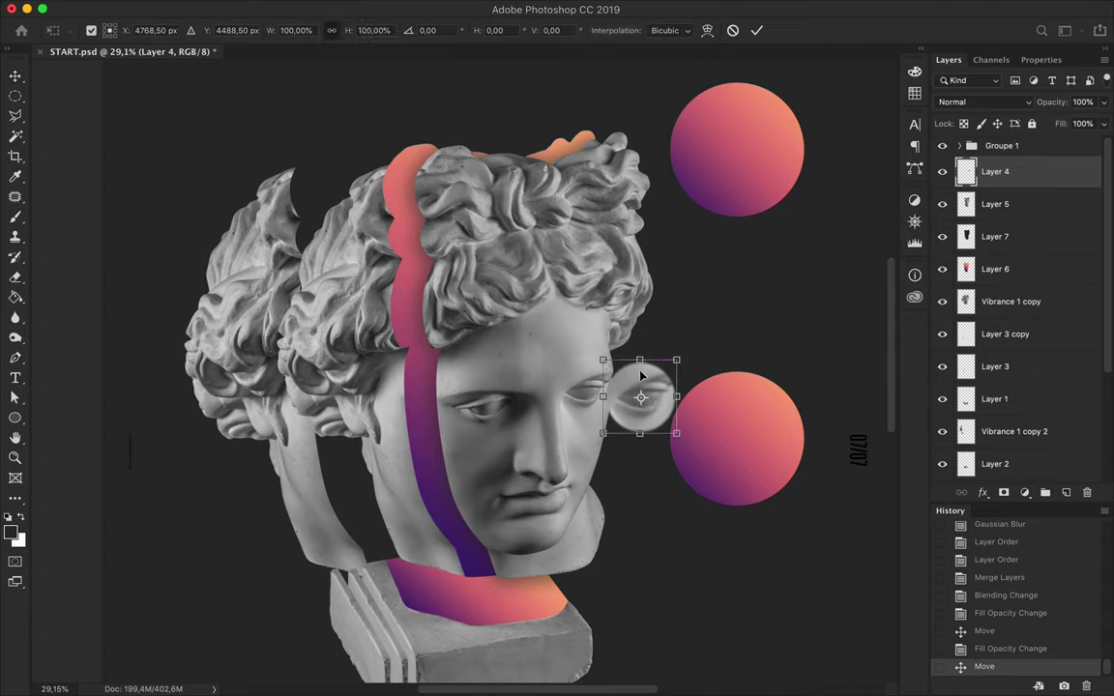
drag(639, 361, 655, 404)
key(Return)
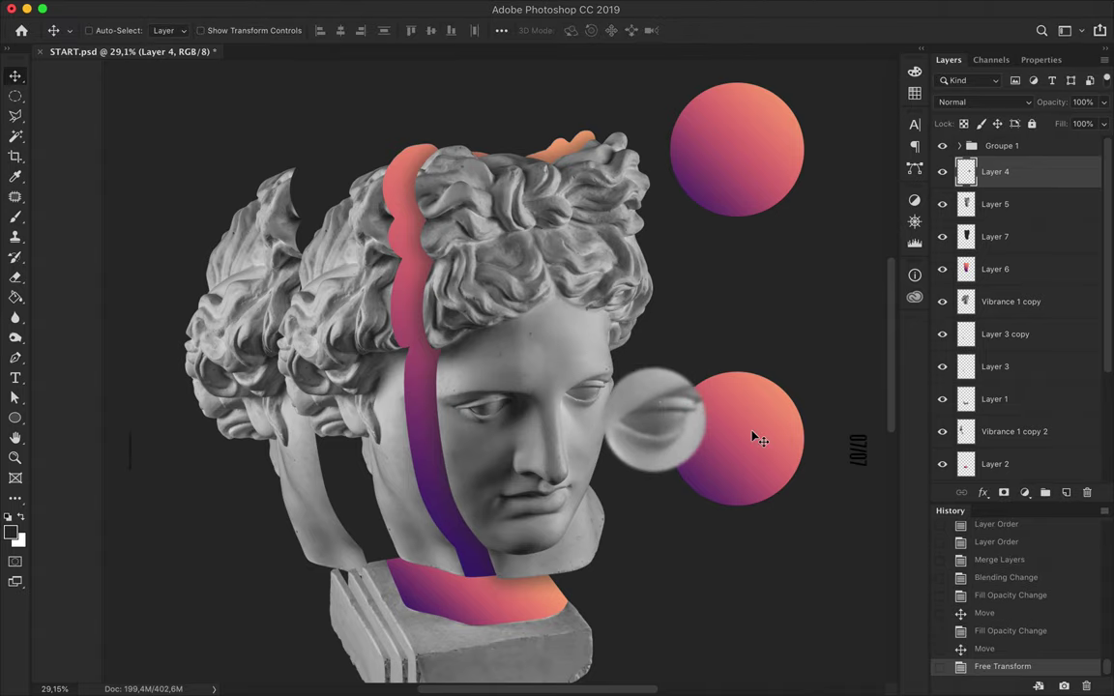
Clip a copy of the gradient circle to the eye with a new blend mode, deleting the extra circle
drag(760, 440, 675, 418)
drag(1006, 464, 1019, 162)
alt+click(1002, 194)
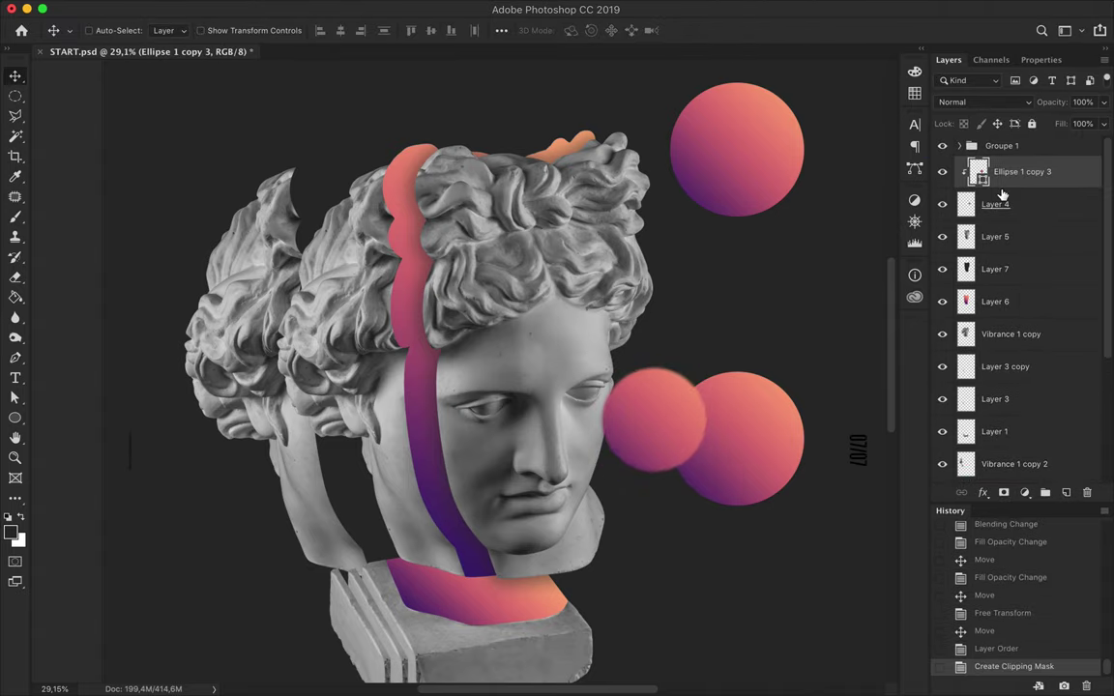
click(984, 102)
click(989, 265)
key(Delete)
scroll(695, 312, down, 2)
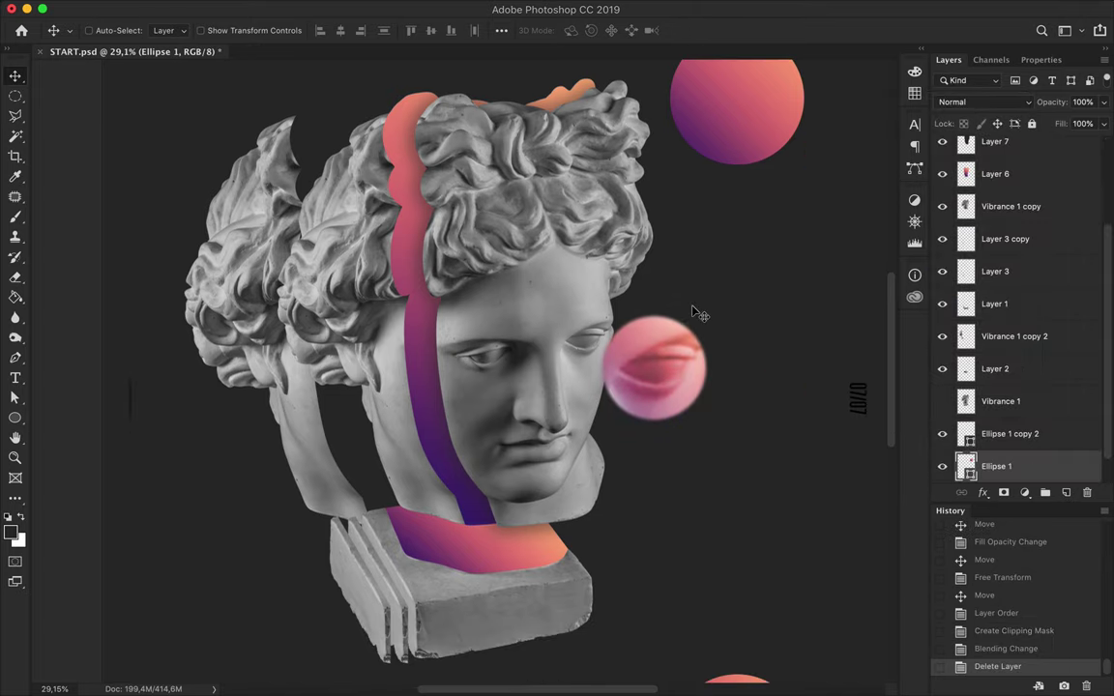
scroll(1024, 206, up, 1)
Group the eye and its tint circle as 'Eye', rename the other group 'Layout', and nudge the eye
shift+click(1024, 206)
click(1045, 492)
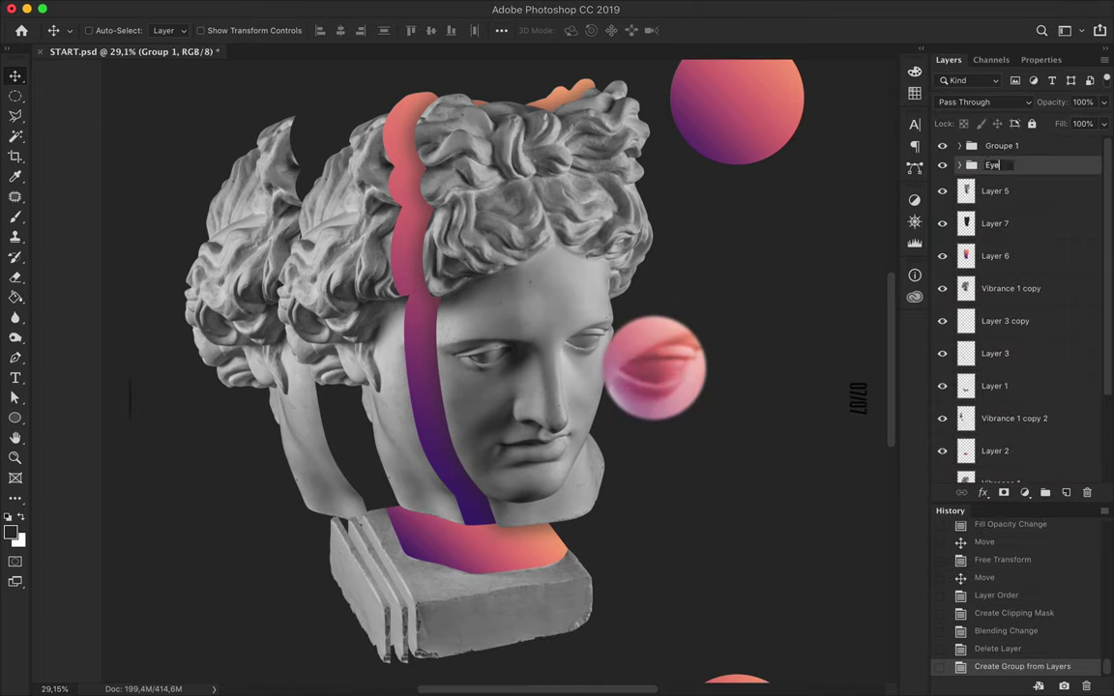
double_click(992, 165)
text(Eye)
double_click(1002, 145)
text(Layout)
drag(657, 369, 675, 361)
scroll(676, 361, up, 2)
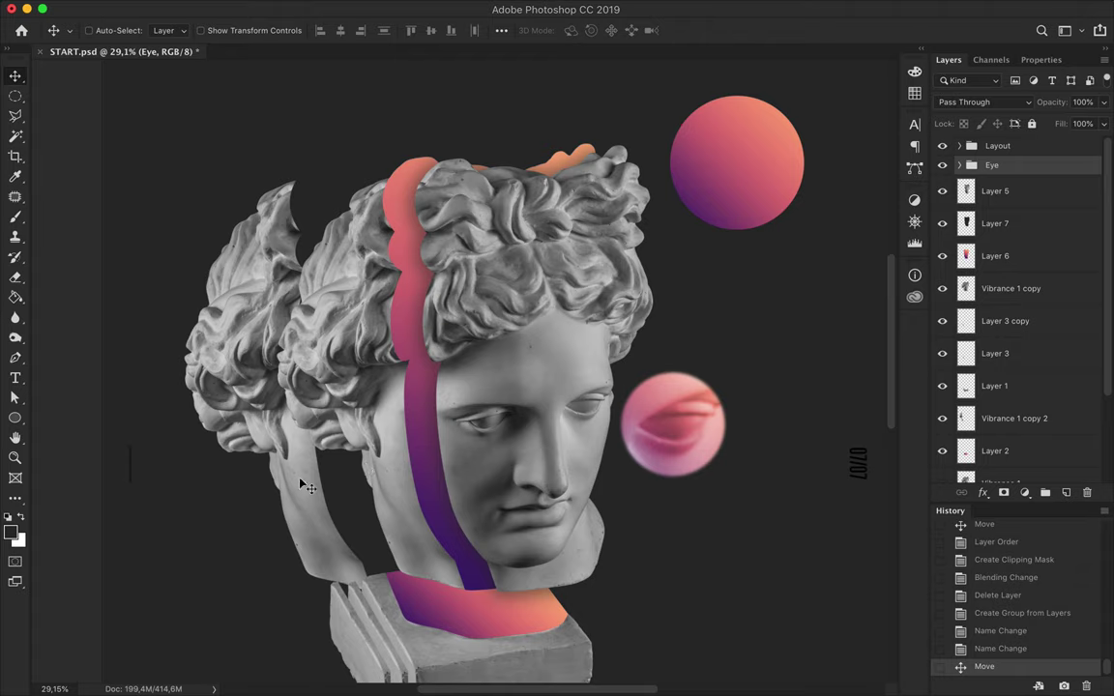
Pen-trace the back head copy's neck and erase the lower part outside the outline
drag(268, 430, 248, 419)
key(p)
click(245, 443)
drag(305, 480, 345, 481)
click(245, 443)
click(199, 30)
key(Return)
key(shift+plus)
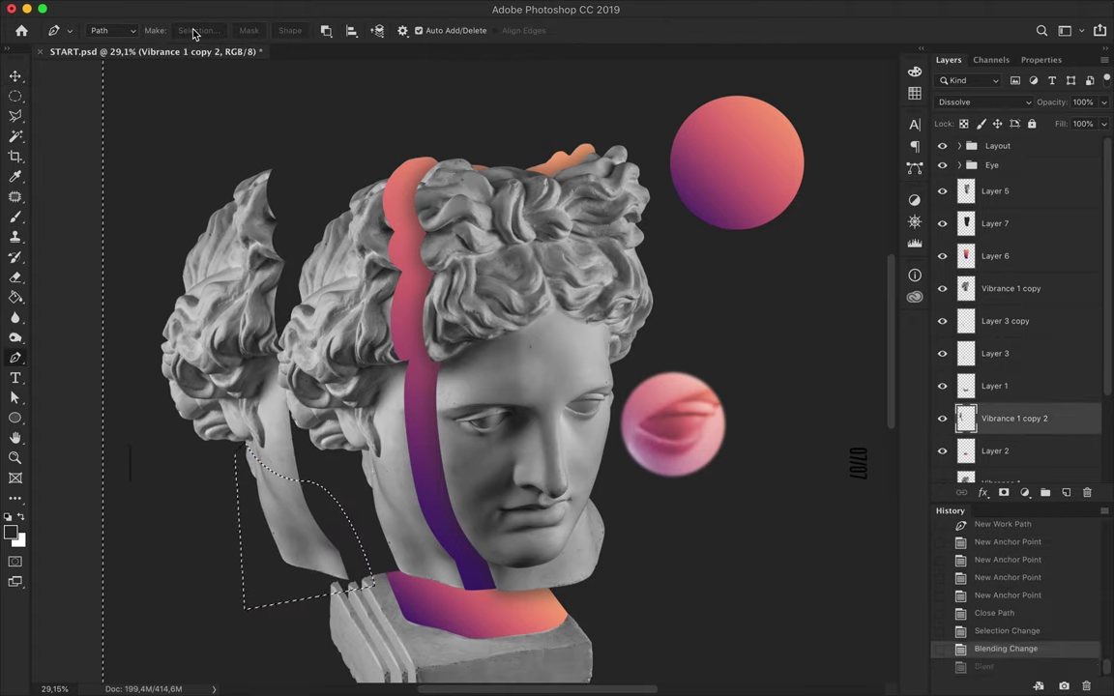
key(shift+ctrl+i)
key(Delete)
key(ctrl+d)
Shift the back head right, move it below Layer 6, and fill its outline dark on new Layer 8
key(v)
drag(732, 329, 778, 365)
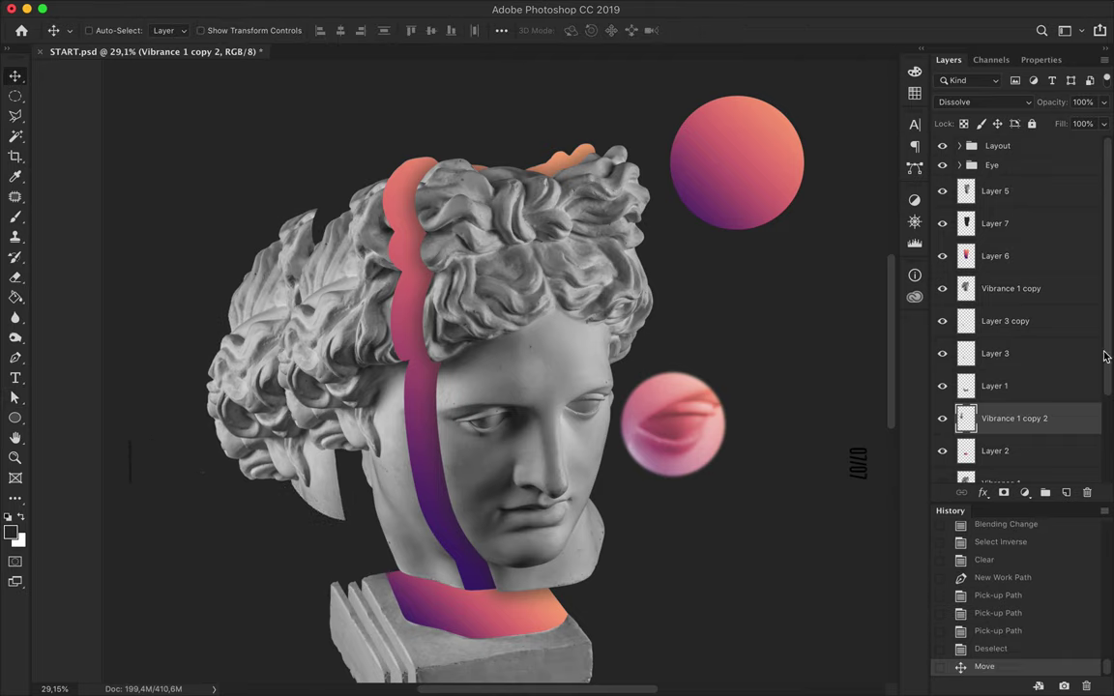
drag(1016, 418, 1035, 263)
key(ctrl+shift+alt+n)
ctrl+click(966, 320)
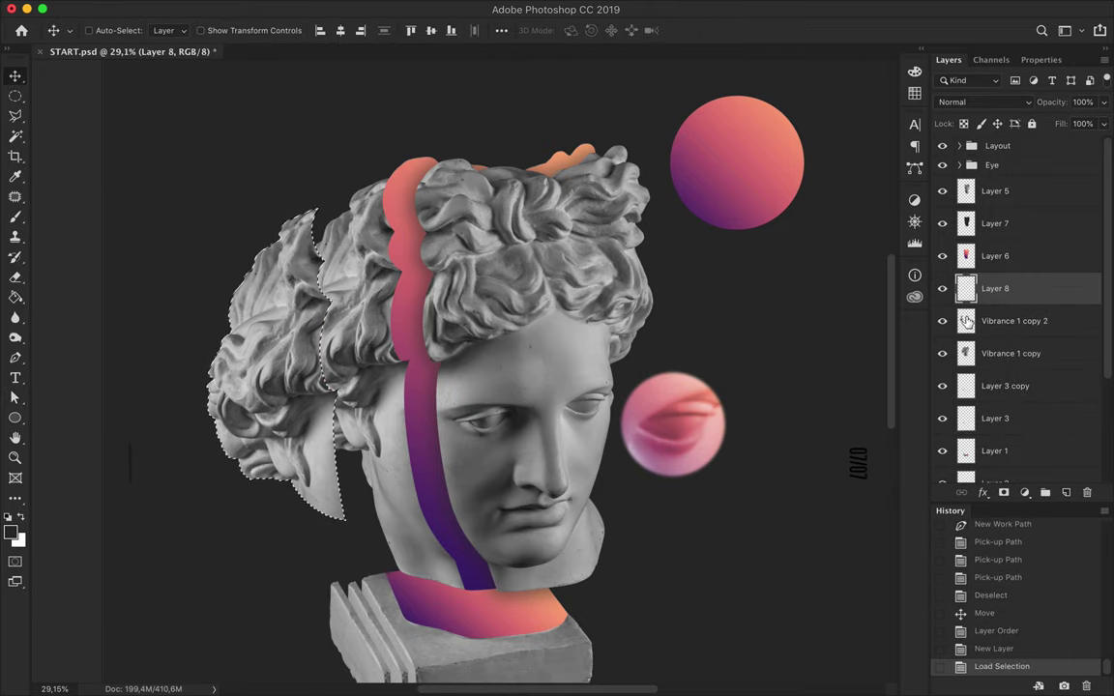
key(g)
click(257, 324)
key(v)
key(ctrl+d)
Blur Layer 8, place it under Vibrance 1 copy 2, and group them as 'Right part'
click(334, 7)
click(367, 27)
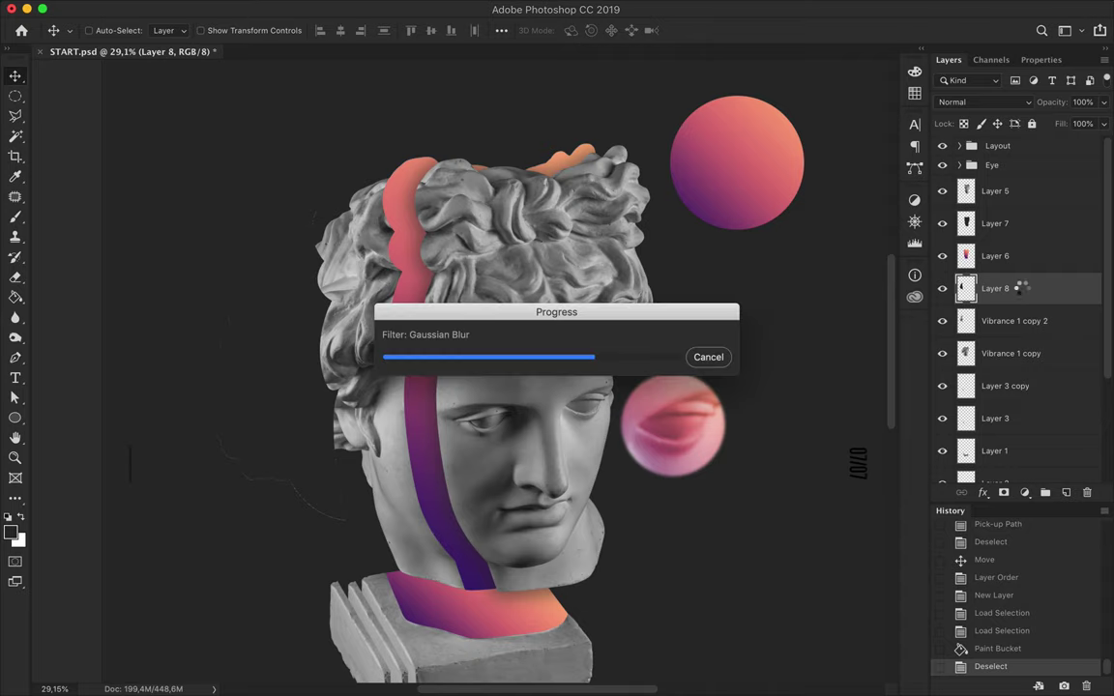
mouse_move(1023, 289)
mouse_down()
mouse_move(1024, 340)
mouse_move(1006, 359)
mouse_up()
key(ctrl+e)
shift+click(1013, 288)
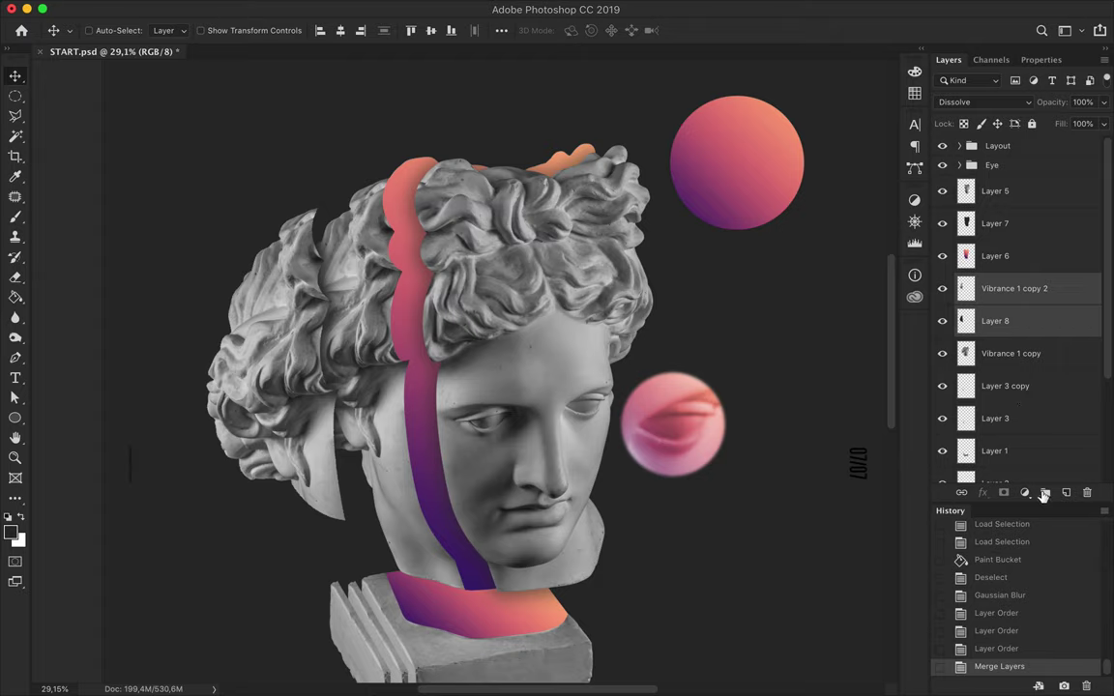
key(ctrl+g)
double_click(999, 281)
text(rt)
key(Return)
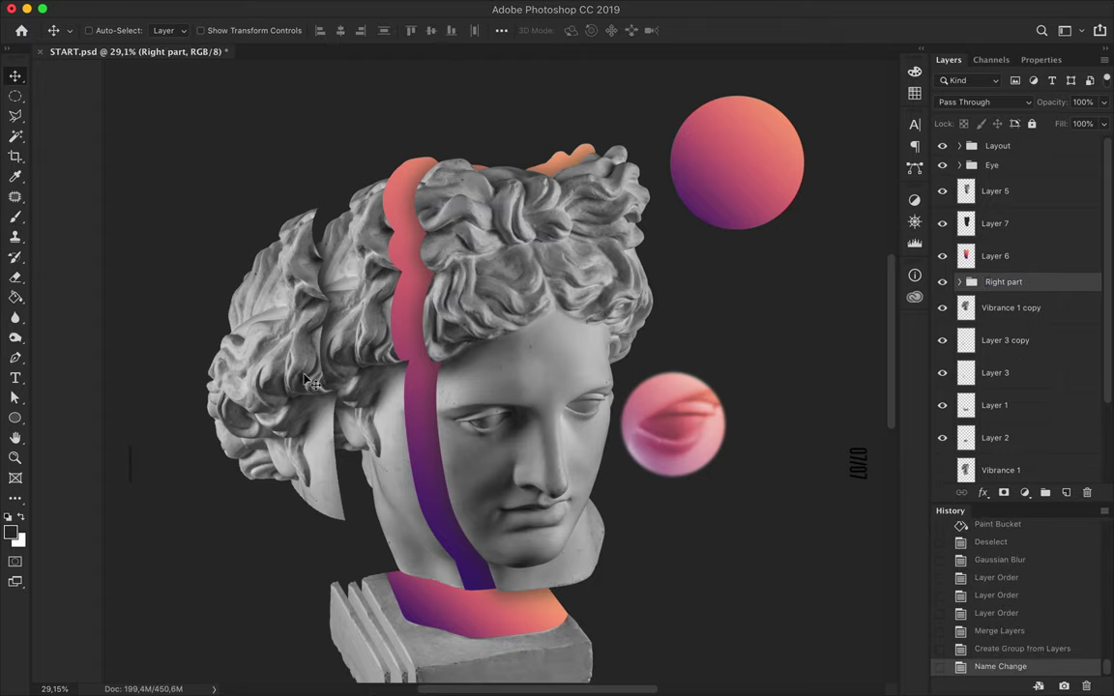
Move the back-of-head piece up and about 43 px right, then add a mask to Layer 5
drag(276, 380, 311, 360)
key(ctrl+t)
key(Escape)
key(ctrl+t)
click(688, 239)
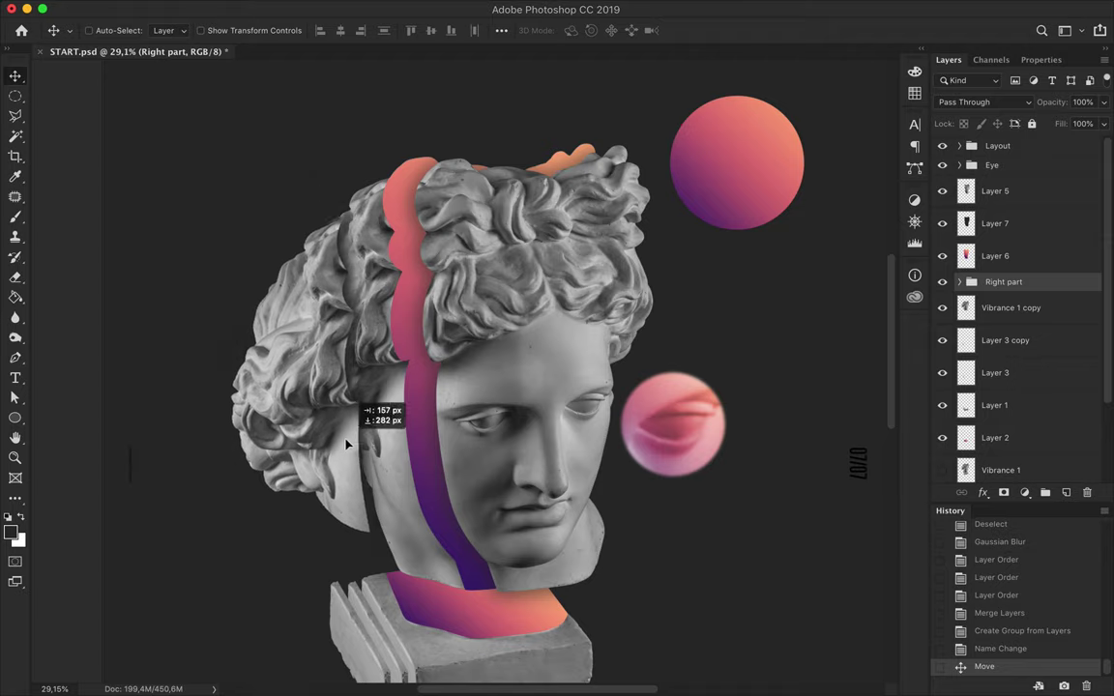
drag(328, 436, 370, 436)
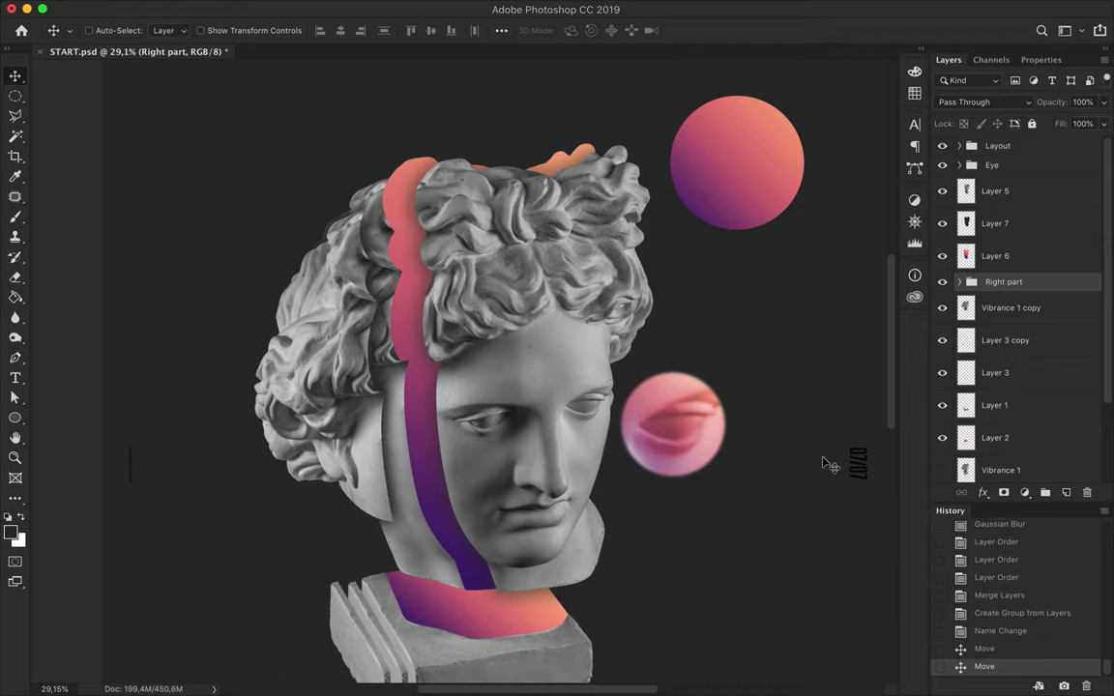
scroll(515, 360, up, 5)
scroll(515, 360, up, 5)
ctrl+click(554, 273)
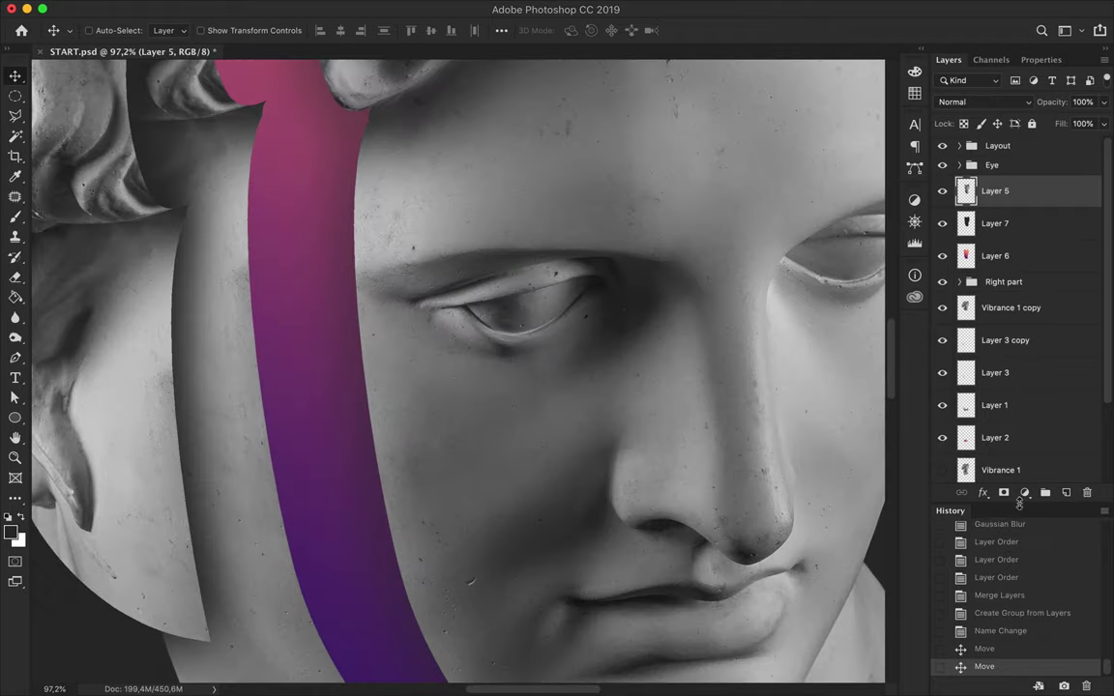
Trace the eye nearest the gradient strip as a Pen shape layer
key(p)
click(108, 30)
click(109, 48)
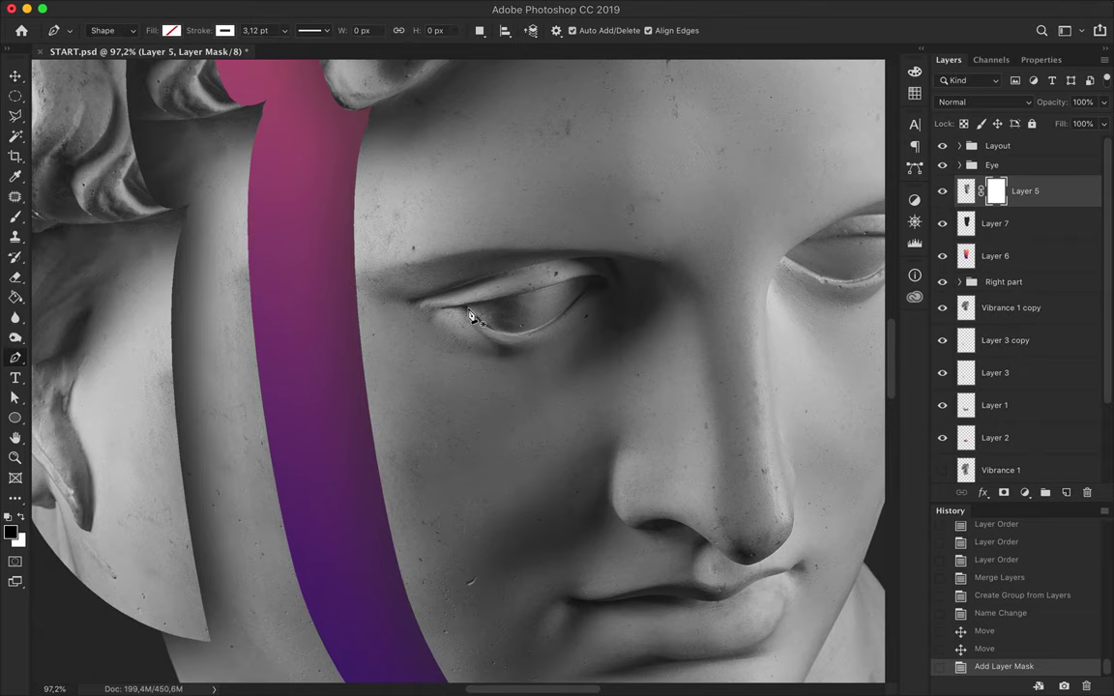
scroll(472, 317, up, 3)
click(423, 323)
click(502, 311)
key(BackSpace)
key(BackSpace)
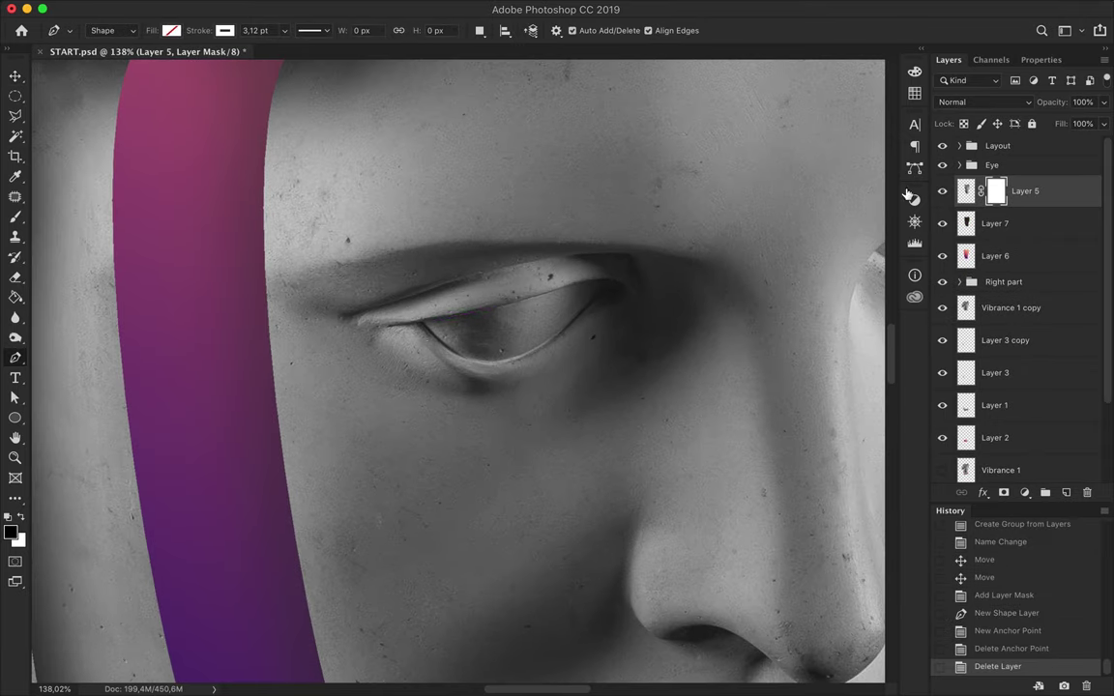
click(423, 323)
mouse_move(560, 293)
mouse_down()
mouse_move(574, 287)
mouse_move(593, 310)
mouse_up()
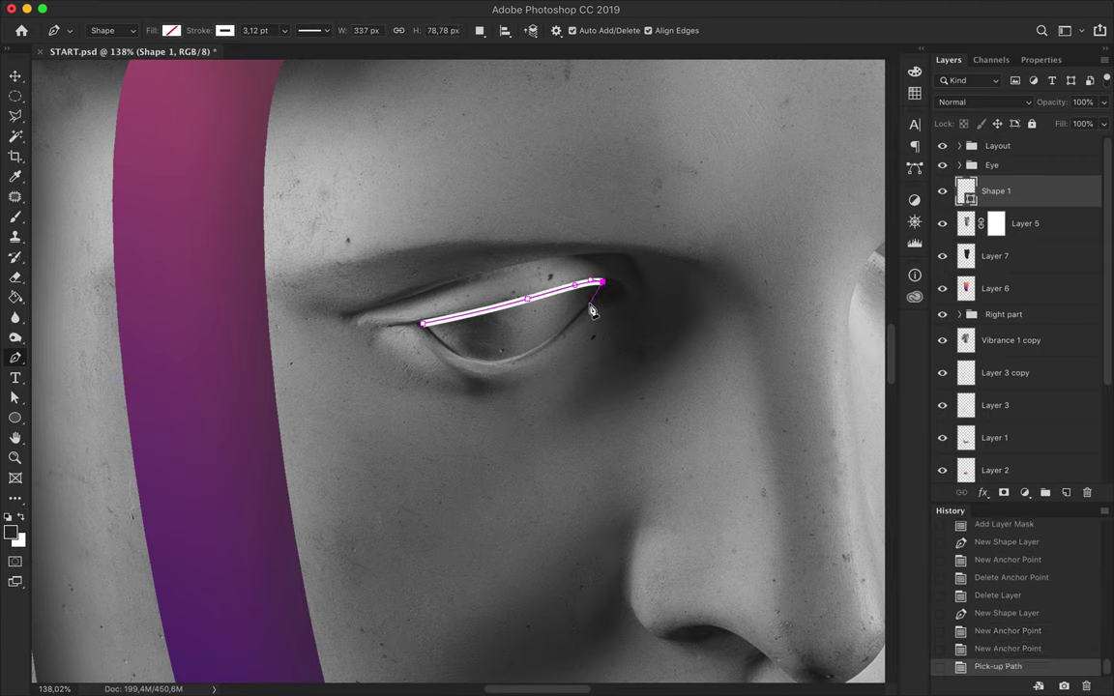
click(584, 309)
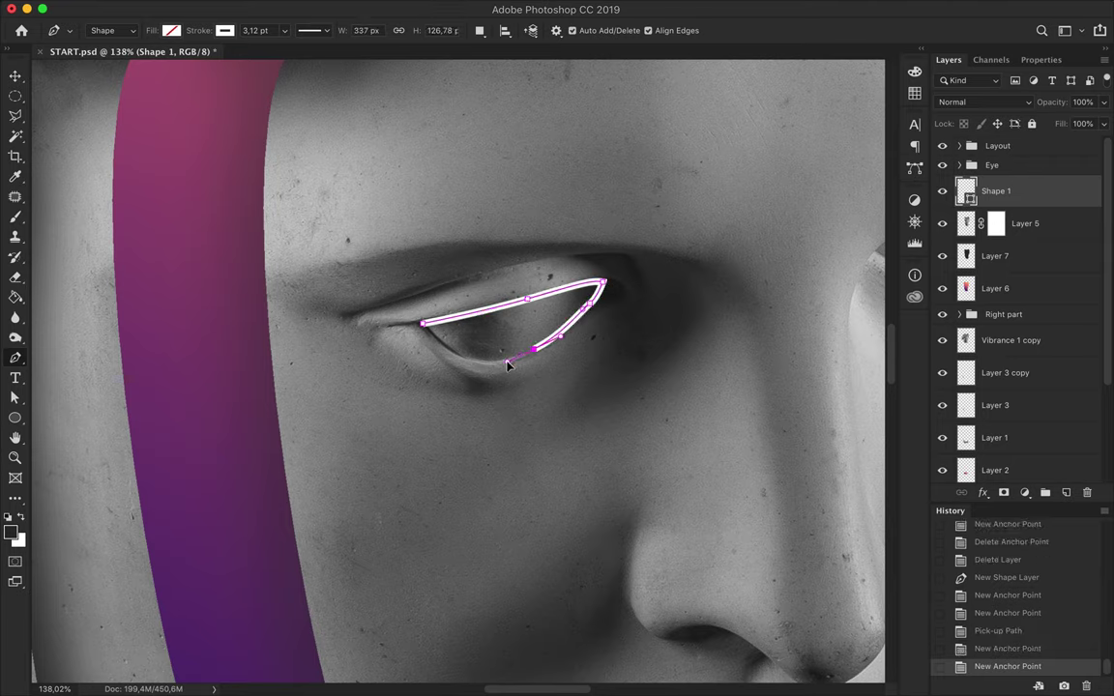
click(423, 325)
Give the eye shape no stroke and a white fill, and load it as a selection
click(224, 30)
click(157, 55)
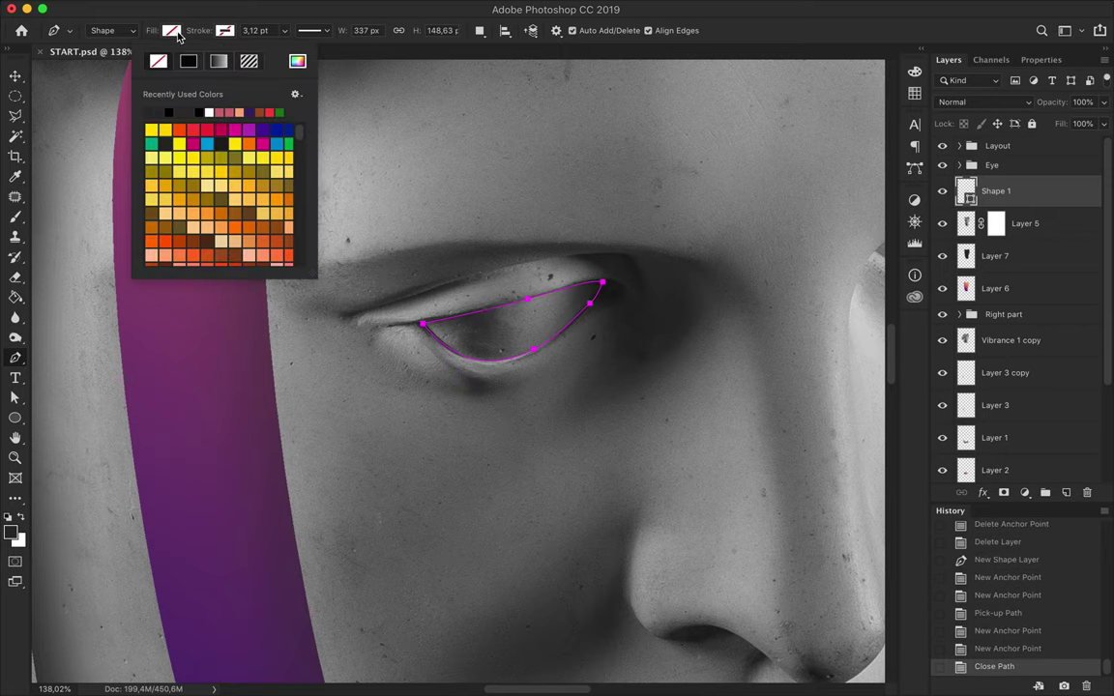
click(171, 30)
click(95, 112)
key(a)
key(ctrl+Return)
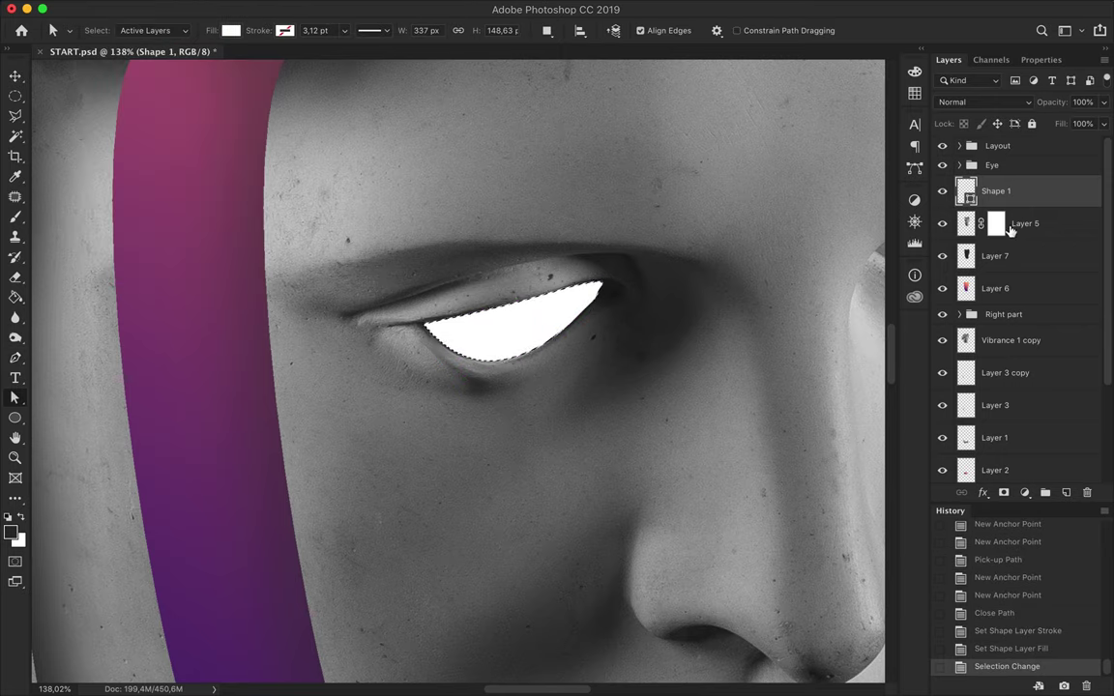
Delete the eye area from Layer 5's mask, remove the eye shape layer, and deselect
key(alt+bracketleft)
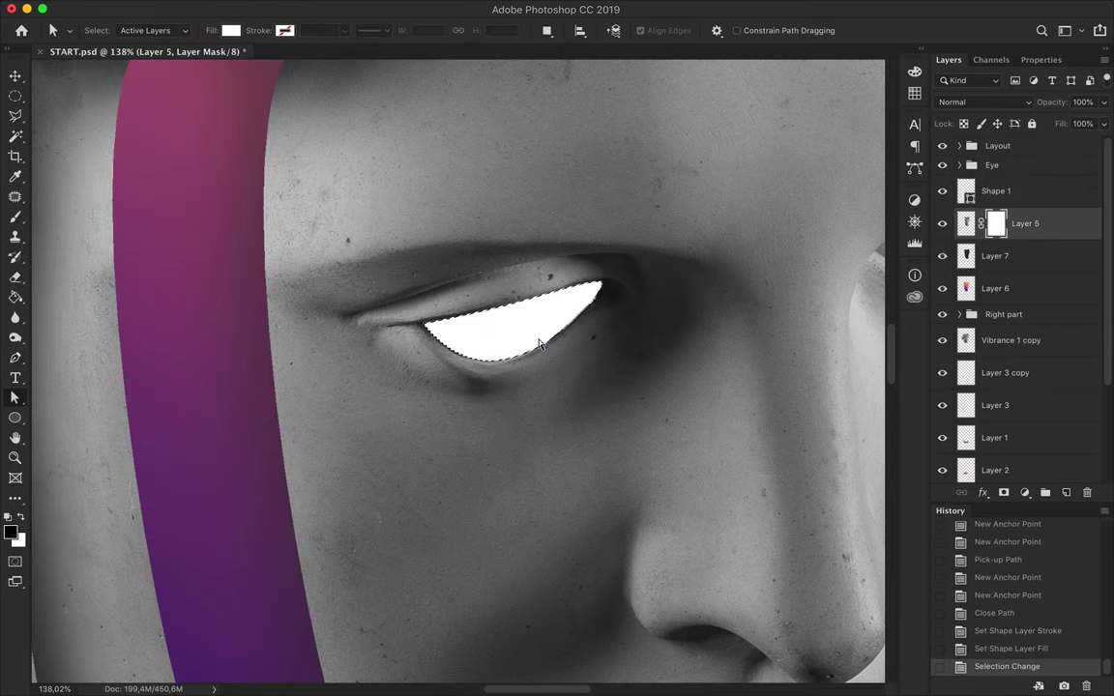
click(942, 191)
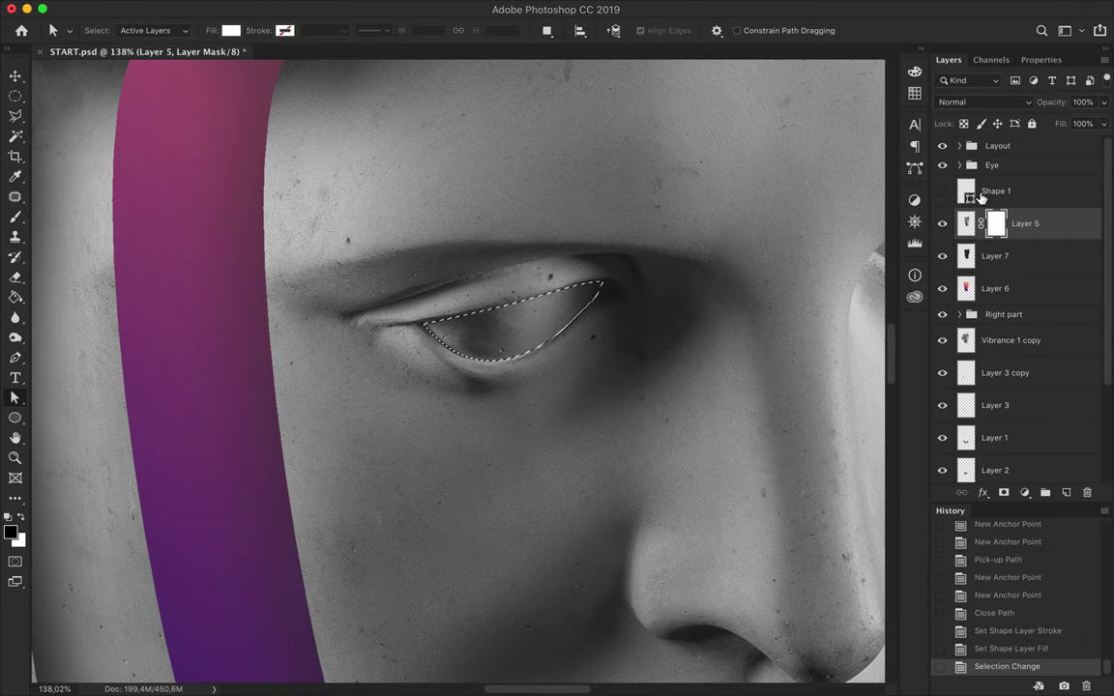
drag(997, 191, 1087, 493)
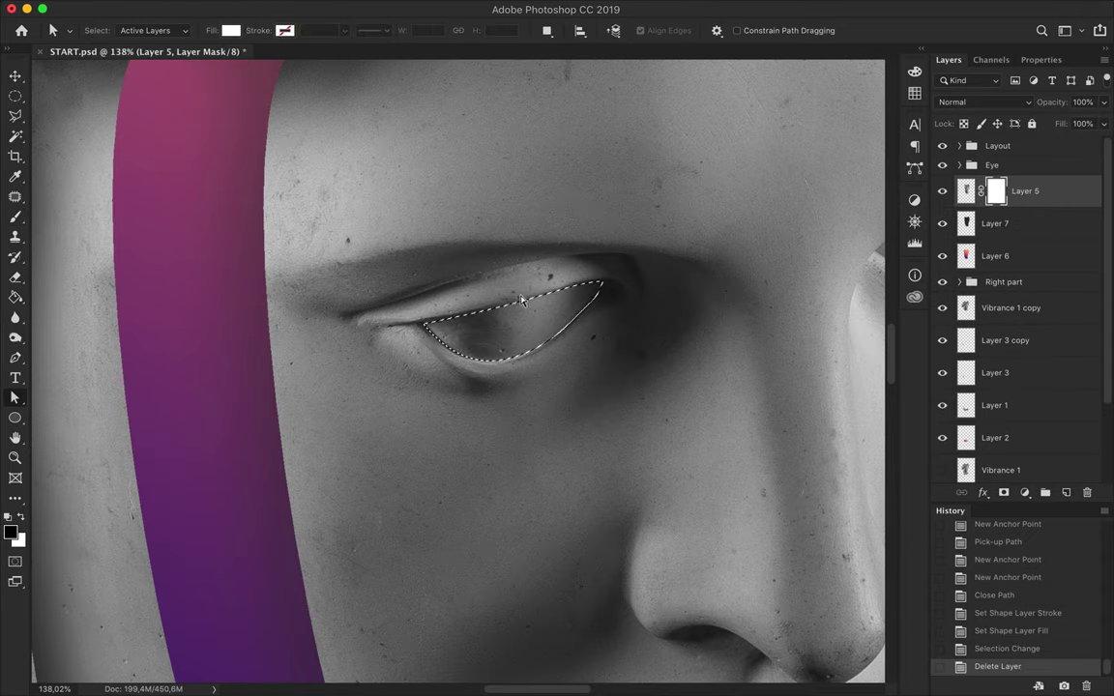
key(BackSpace)
key(ctrl+0)
key(b)
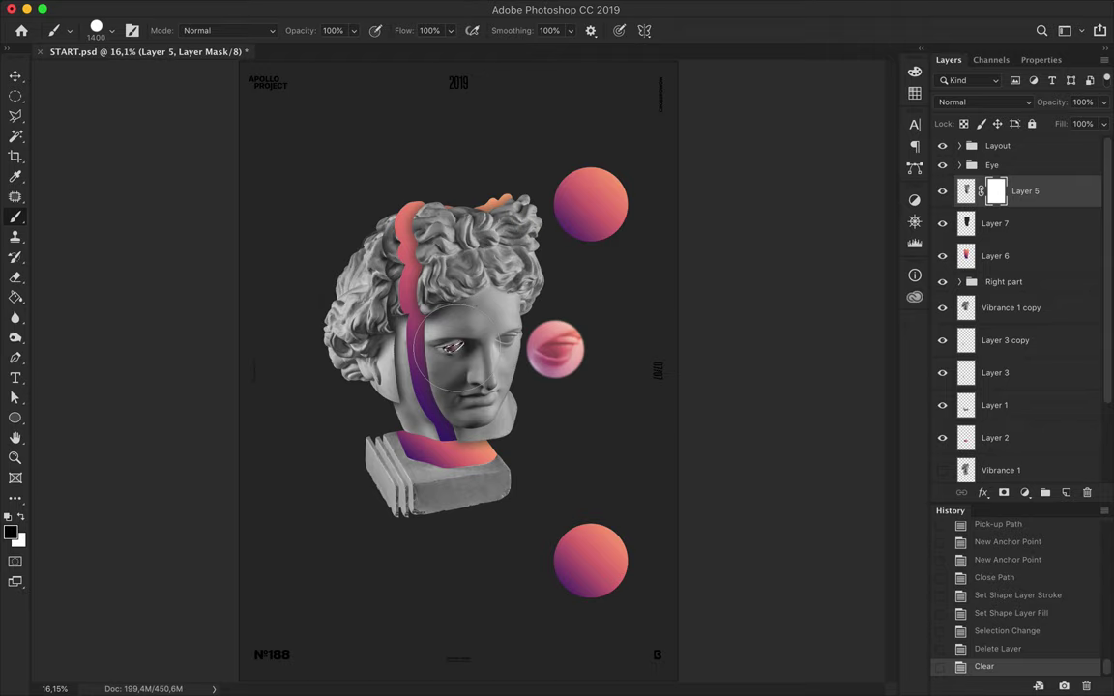
scroll(447, 350, up, 5)
click(15, 78)
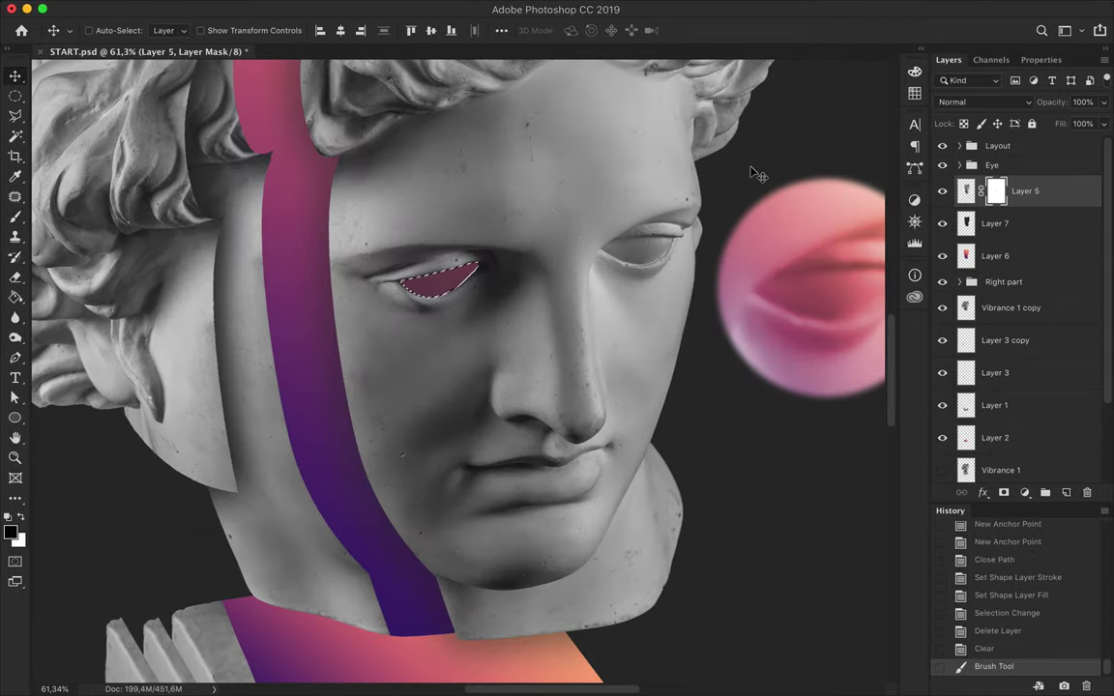
key(ctrl+d)
key(m)
scroll(394, 264, up, 3)
scroll(393, 263, up, 2)
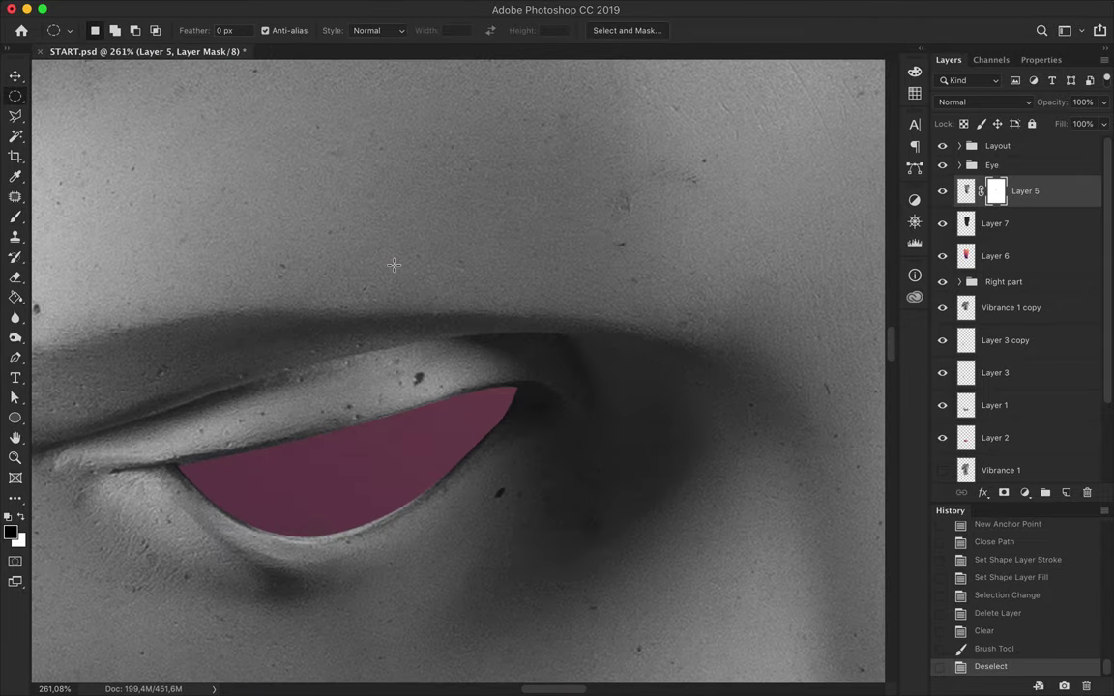
scroll(382, 276, down, 1)
scroll(377, 280, down, 3)
scroll(377, 280, down, 2)
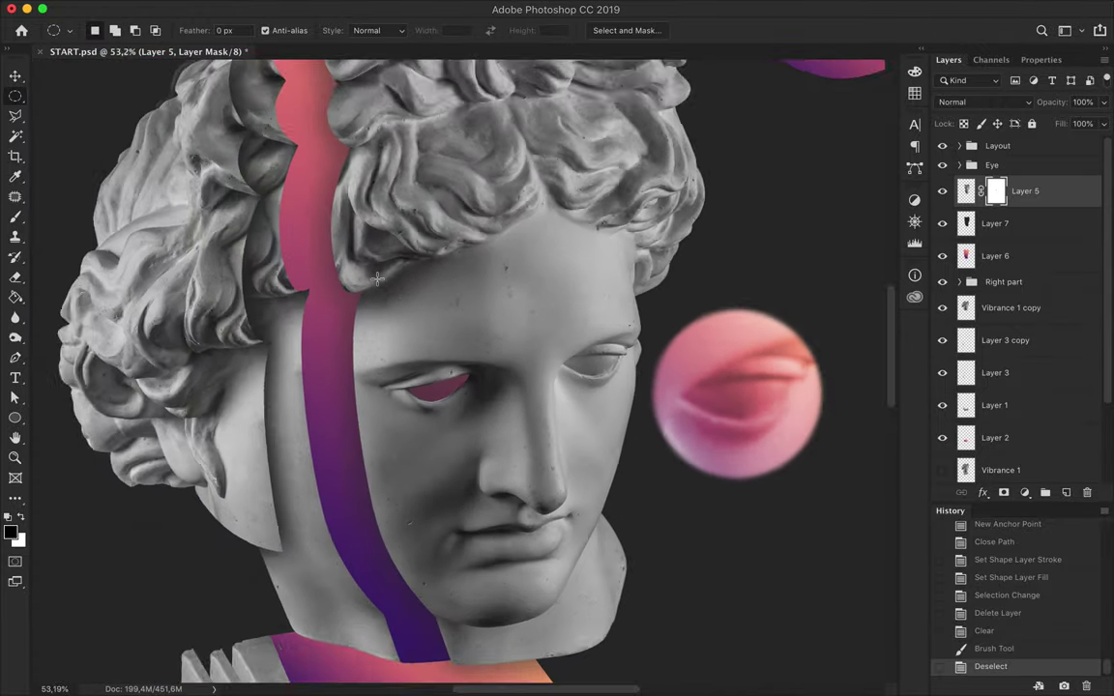
scroll(378, 280, down, 1)
scroll(500, 283, up, 3)
Draw a black, unstroked Pen shape bar from the hairline down to between the brows
key(p)
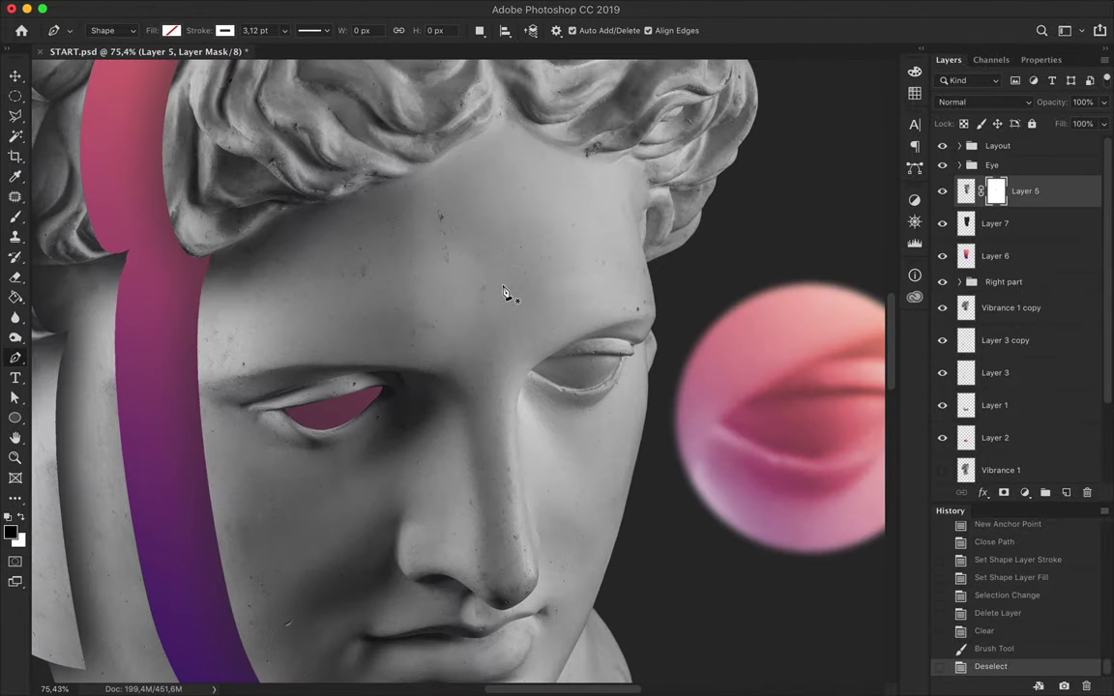
click(224, 30)
click(171, 30)
click(134, 61)
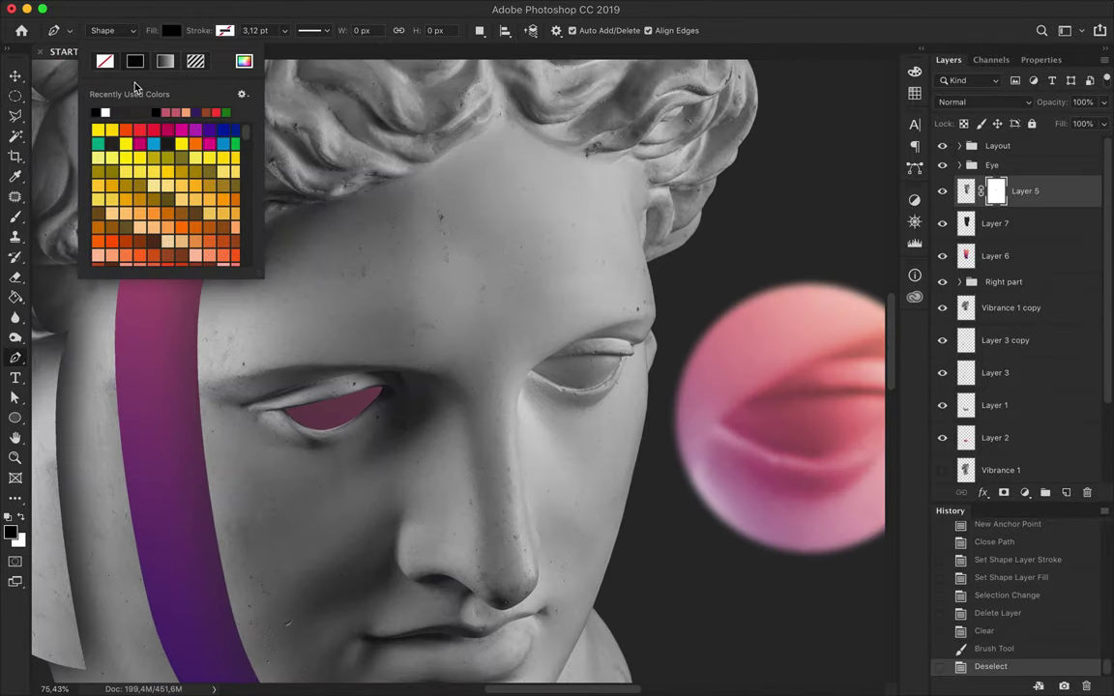
click(466, 142)
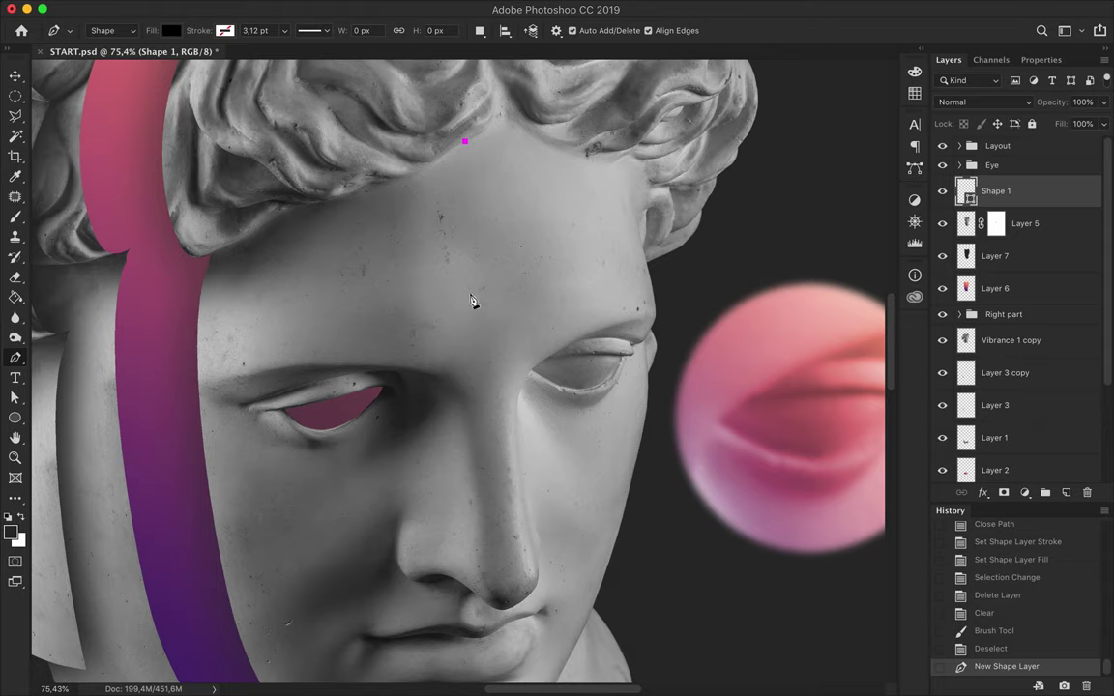
drag(468, 329, 469, 326)
click(471, 357)
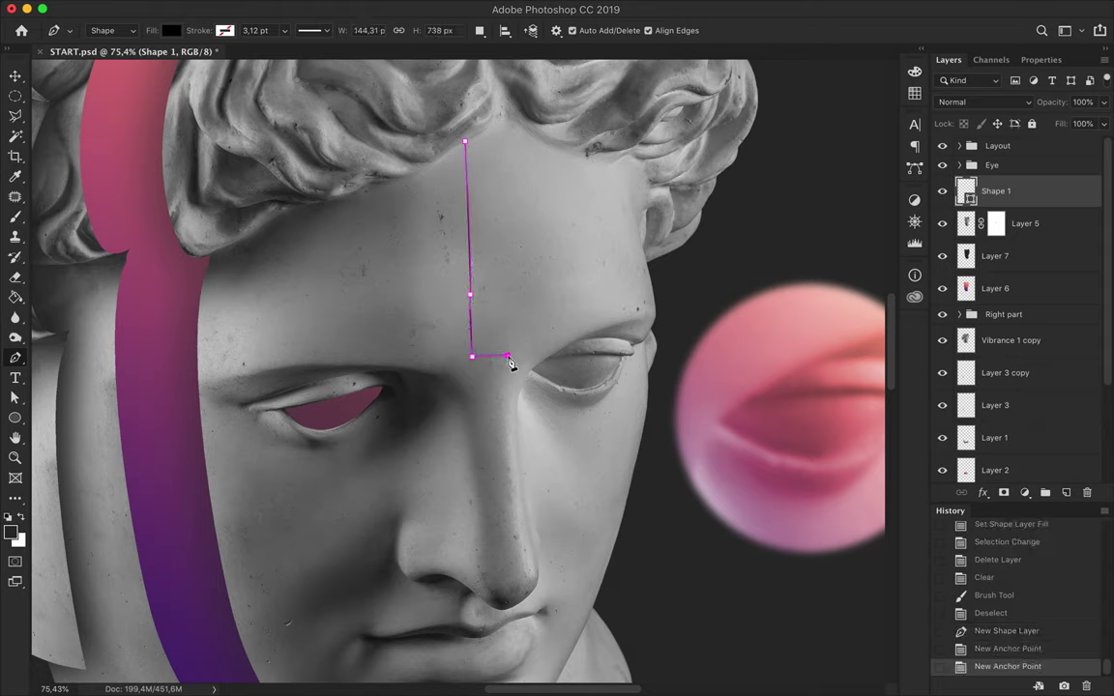
click(509, 357)
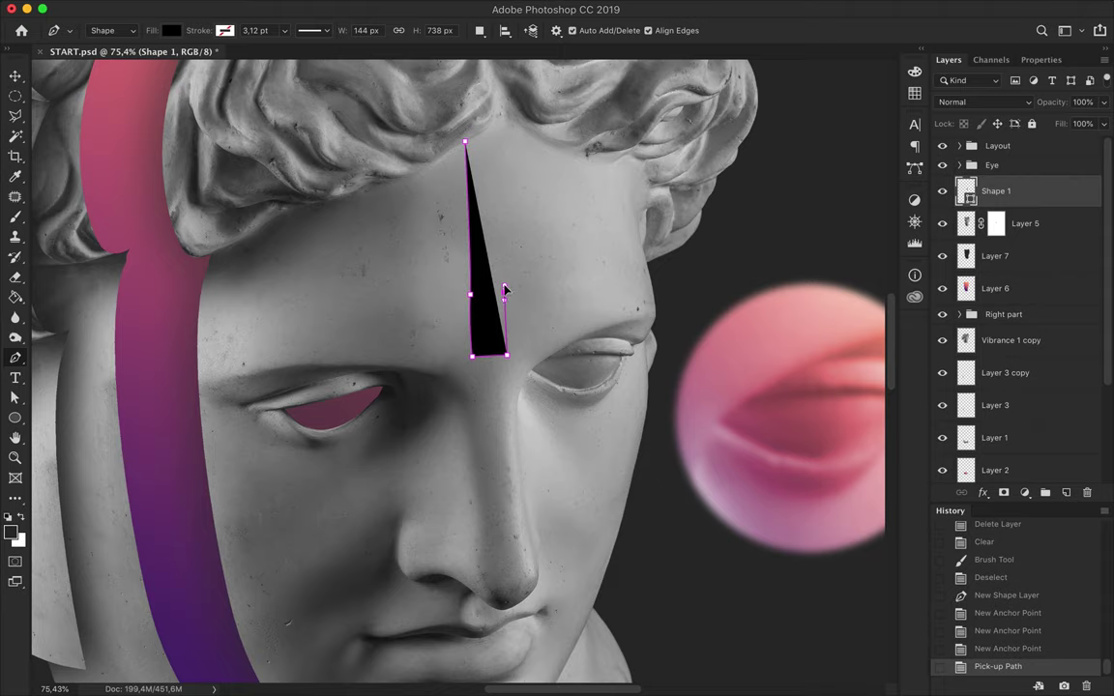
click(504, 291)
click(499, 114)
click(466, 143)
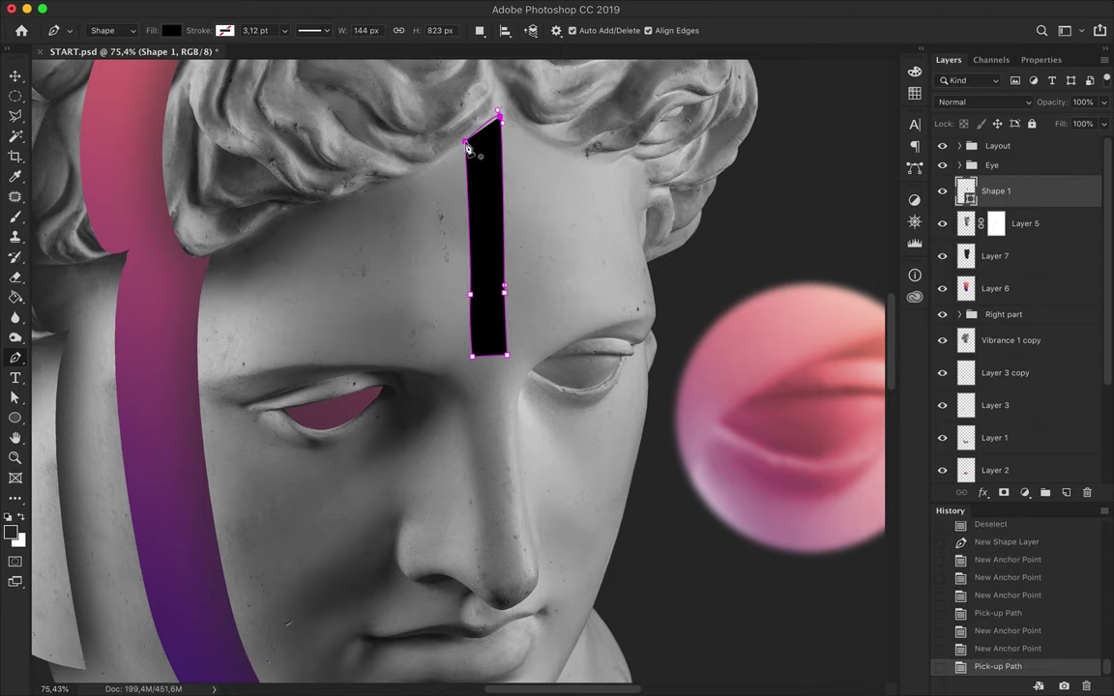
Refine the bar's anchors and lower curve, then load its outline as a selection
key(a)
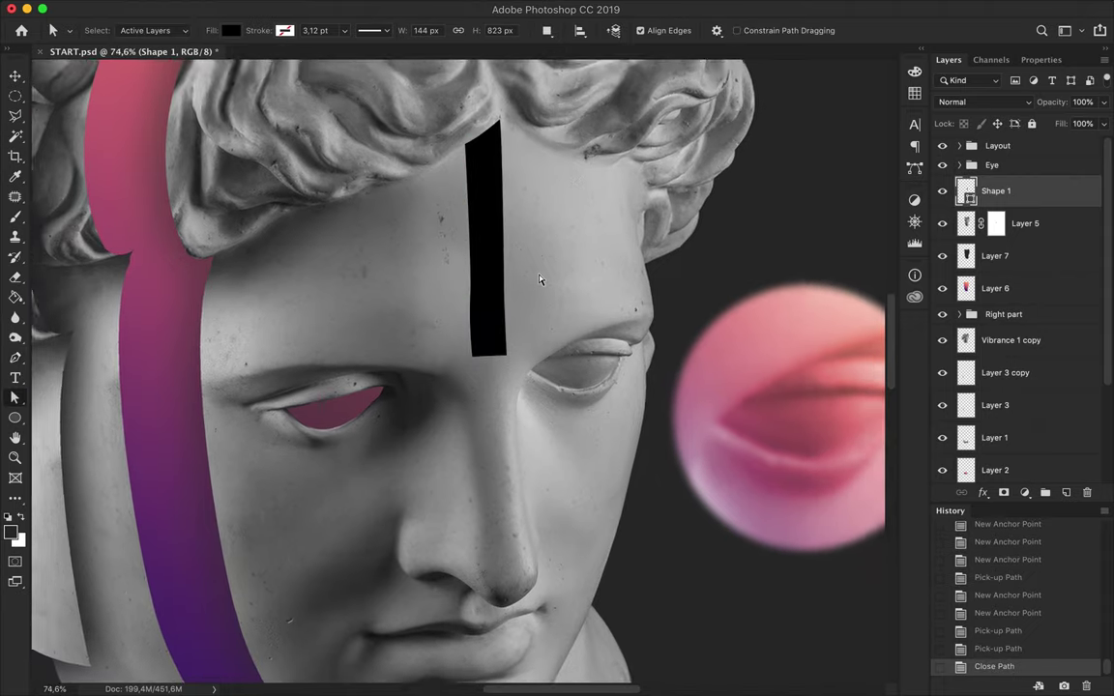
scroll(541, 271, down, 5)
scroll(480, 242, down, 1)
drag(464, 249, 465, 248)
key(Up)
drag(469, 352, 510, 365)
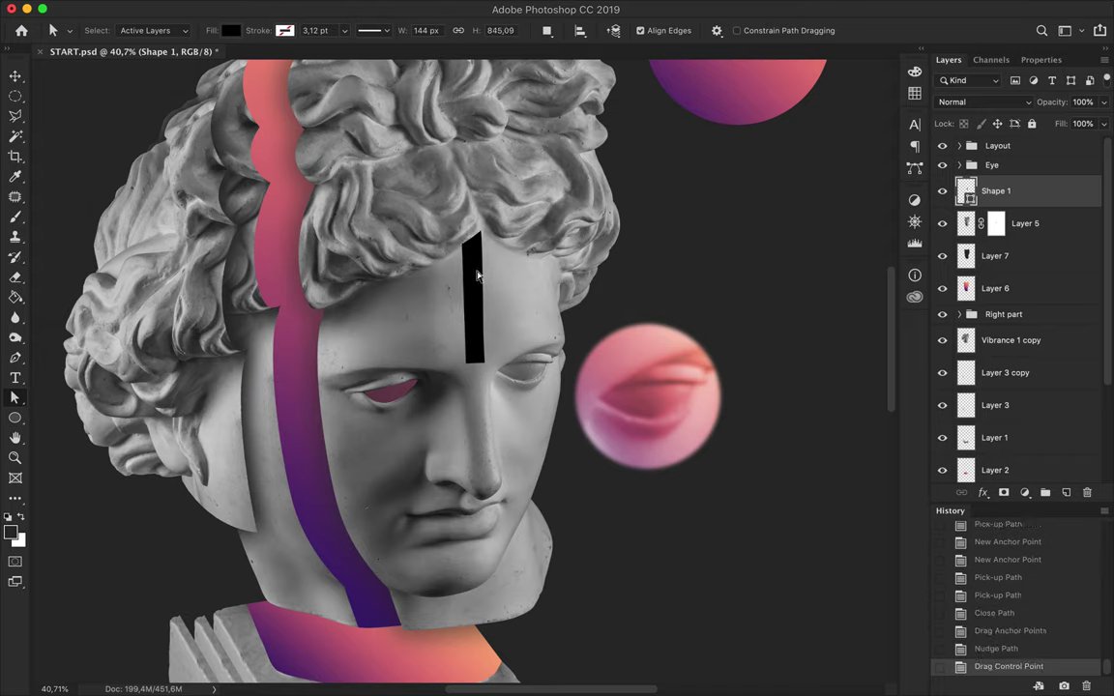
click(996, 223)
Target Layer 5's mask, delete the black bar layer, then undo to restore it
ctrl+click(967, 192)
key(b)
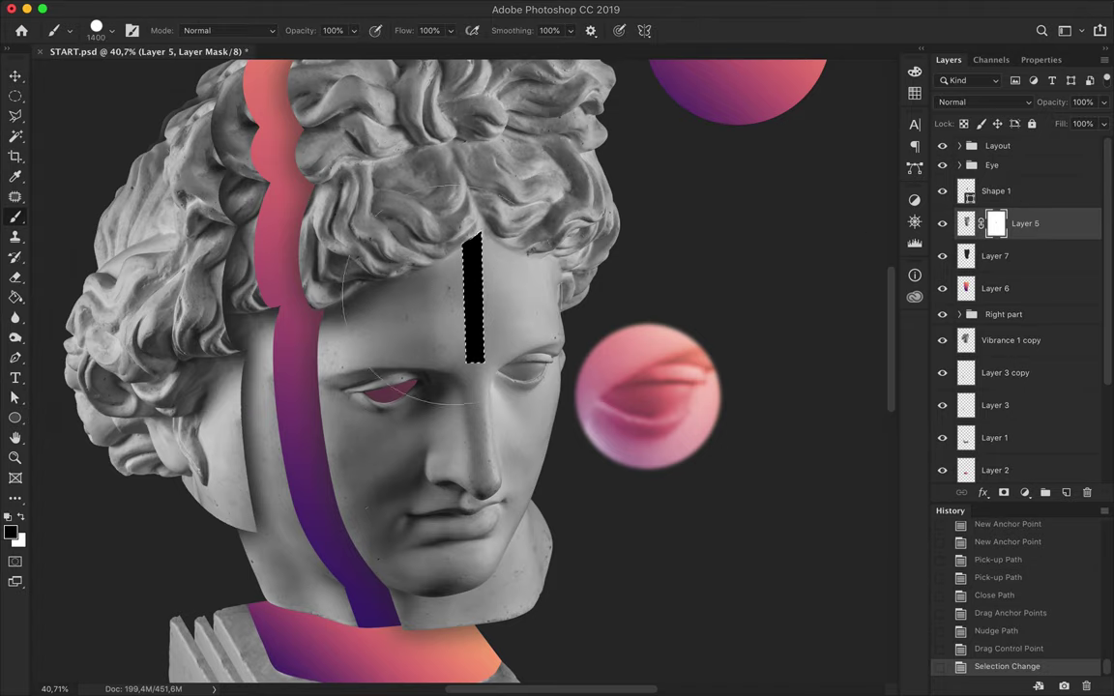
click(1006, 191)
key(Delete)
key(Return)
drag(996, 191, 1087, 492)
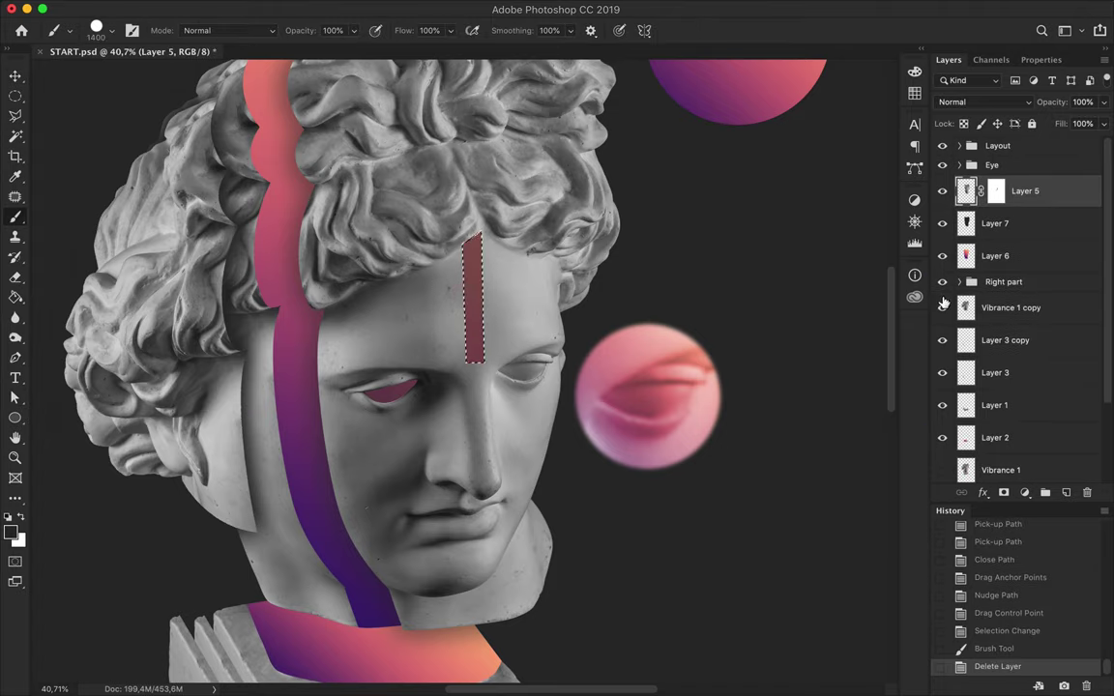
key(v)
scroll(474, 303, up, 3)
key(ctrl+z)
Offset the black bar slightly to expose a pink edge, reload its selection, then deselect
key(Up)
key(Return)
key(Up)
key(Return)
drag(473, 286, 478, 288)
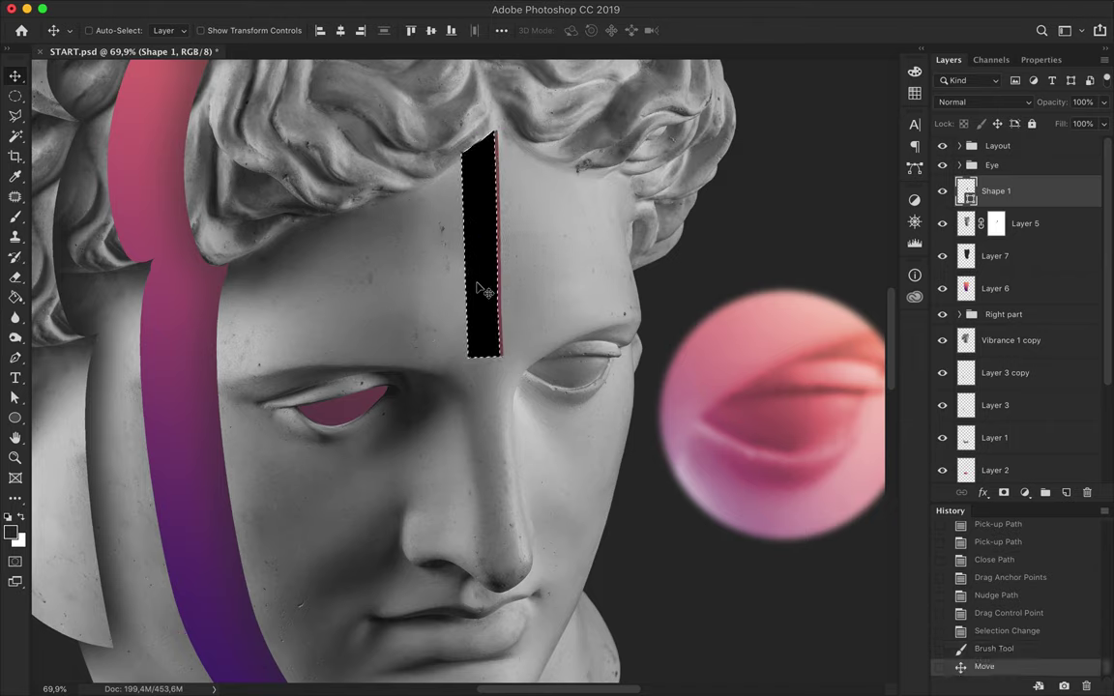
ctrl+click(998, 224)
key(ctrl+z)
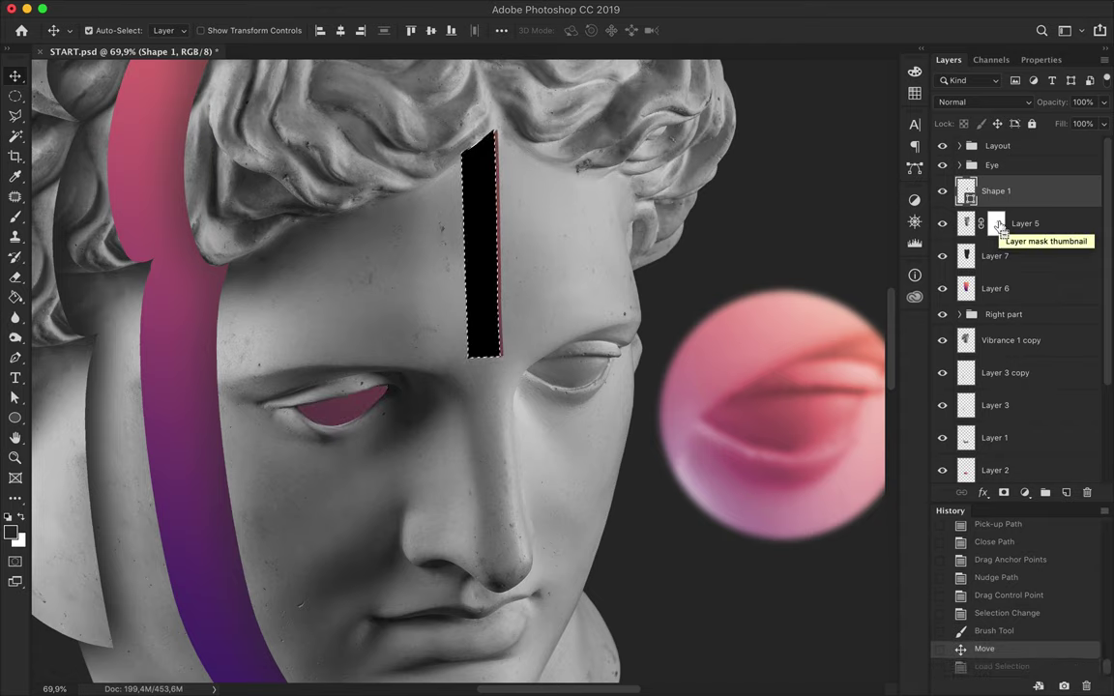
ctrl+click(997, 223)
key(m)
key(ctrl+d)
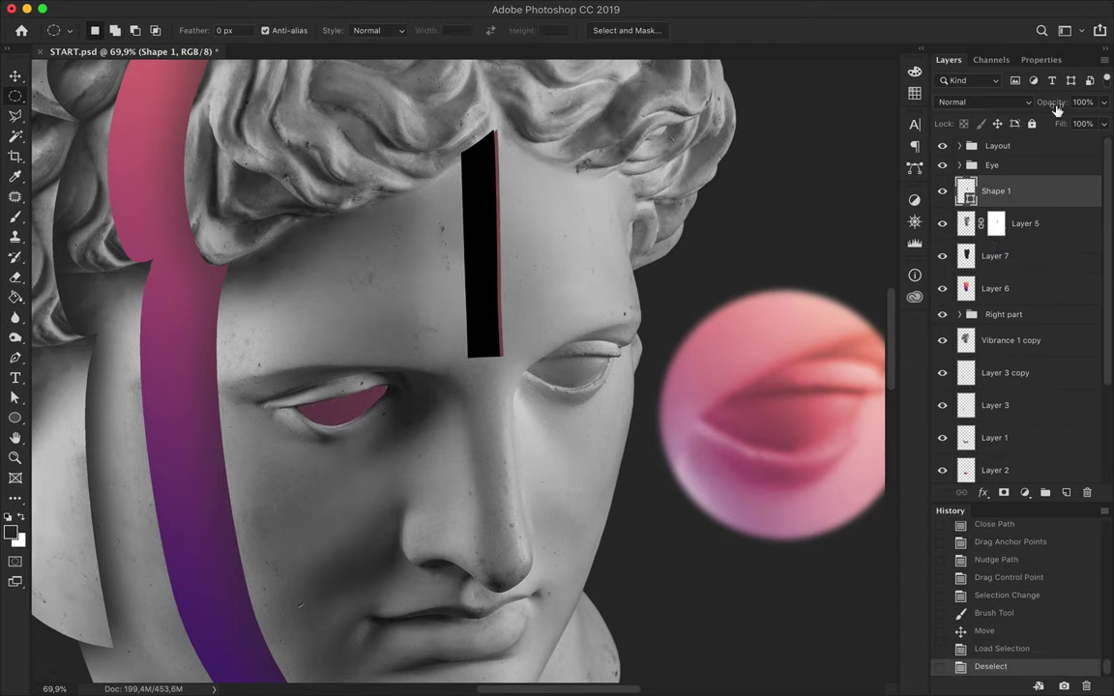
key(Delete)
Draw a thin Pen shape along the bar's side, select it, rasterize and paint-bucket fill it
key(p)
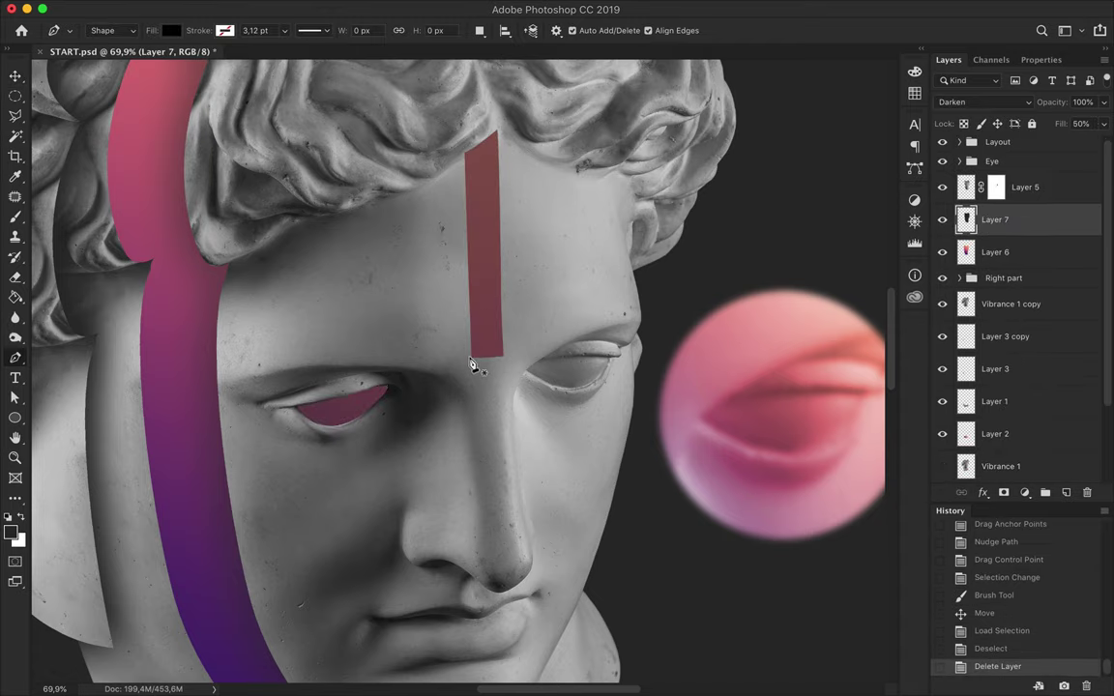
click(468, 356)
drag(496, 120, 513, 145)
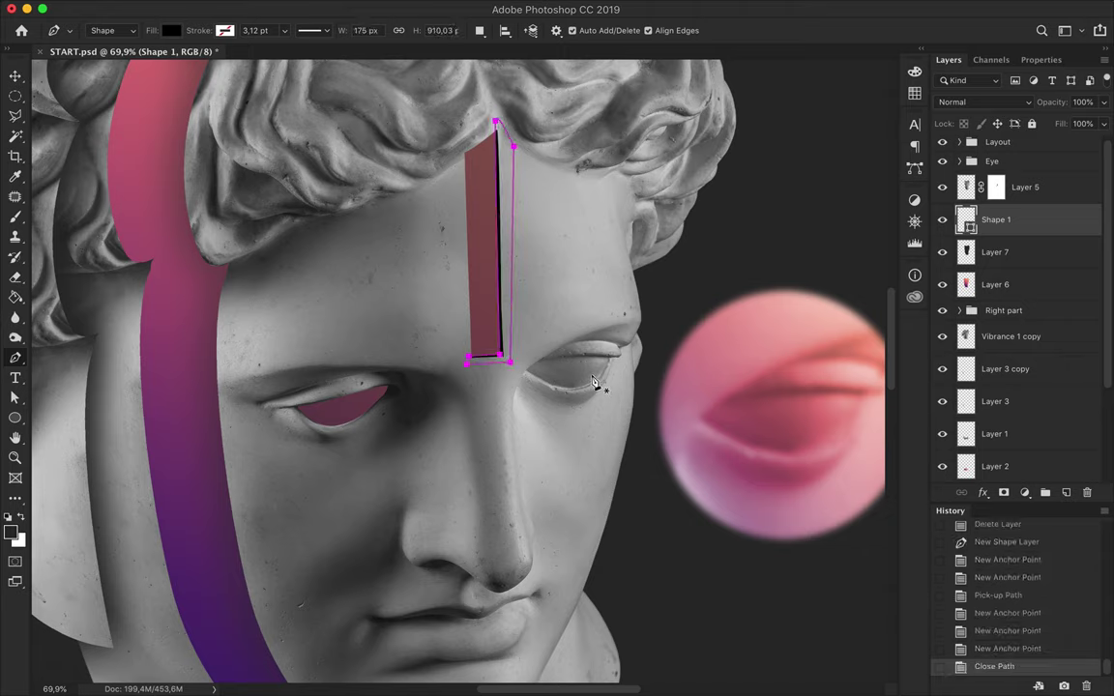
click(170, 30)
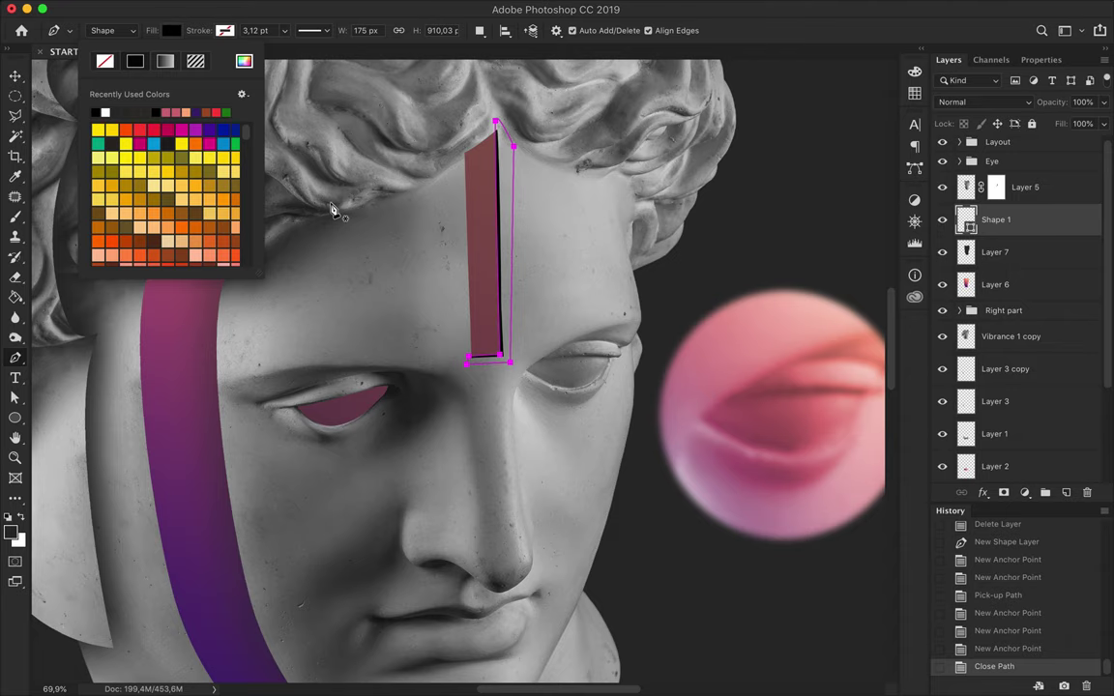
click(332, 210)
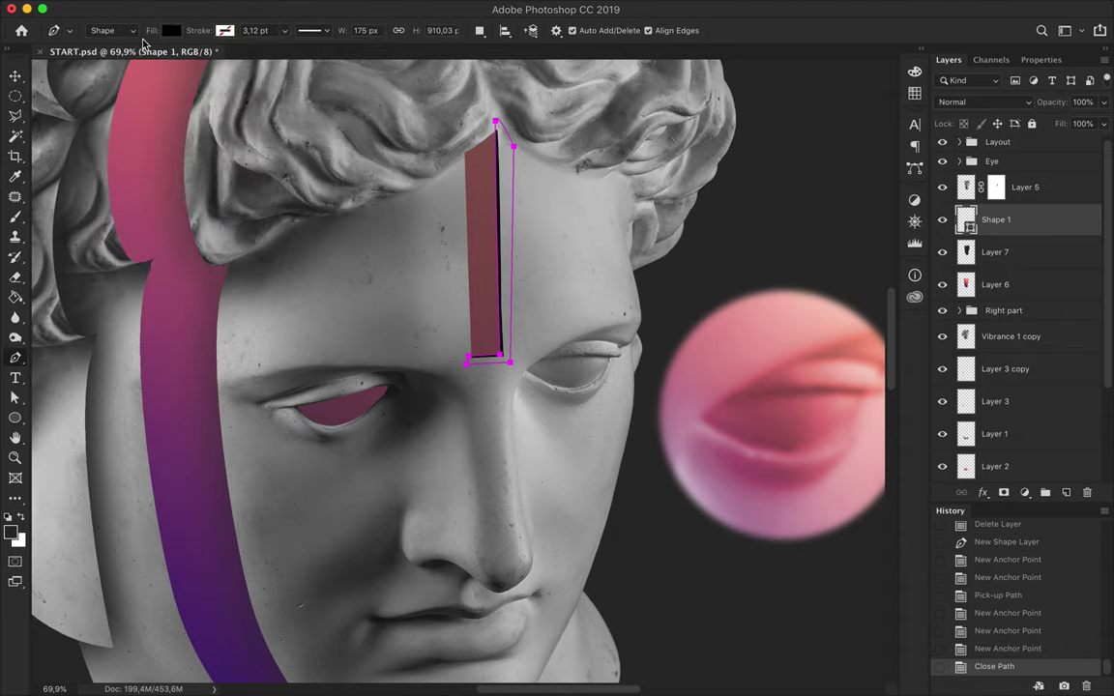
key(ctrl+Return)
key(g)
click(487, 366)
key(Return)
Clone stone texture over the new side wall's edge with the Clone Stamp
key(j)
key(b)
key(s)
drag(454, 341, 495, 227)
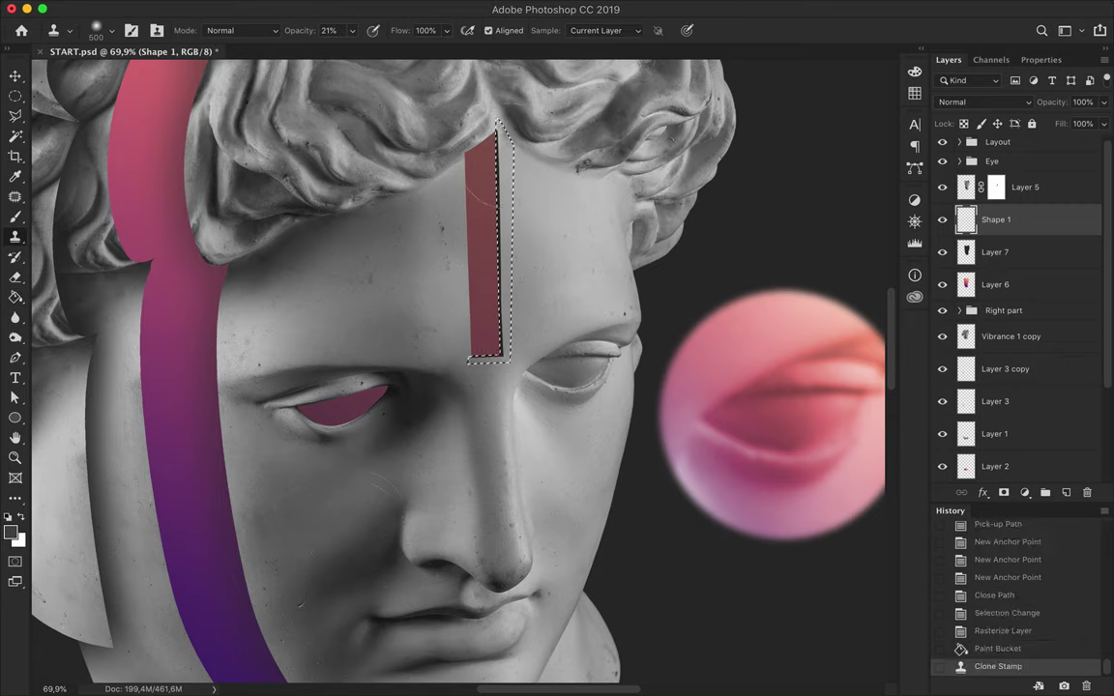
click(1026, 190)
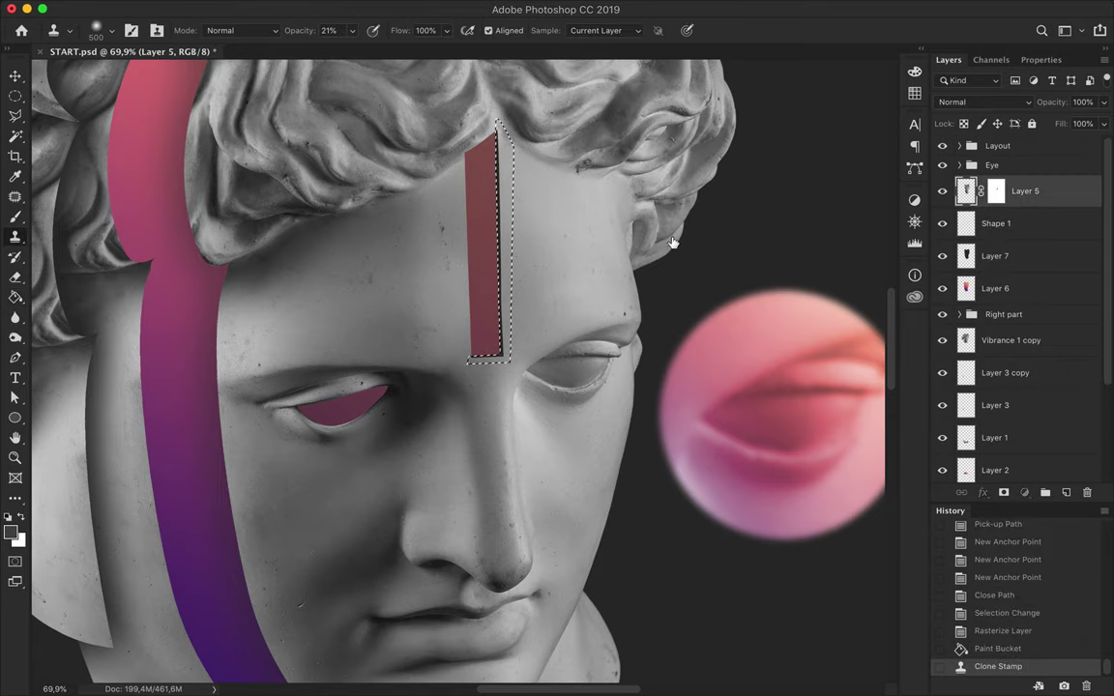
click(991, 227)
click(481, 290)
click(1026, 190)
click(1006, 225)
key(m)
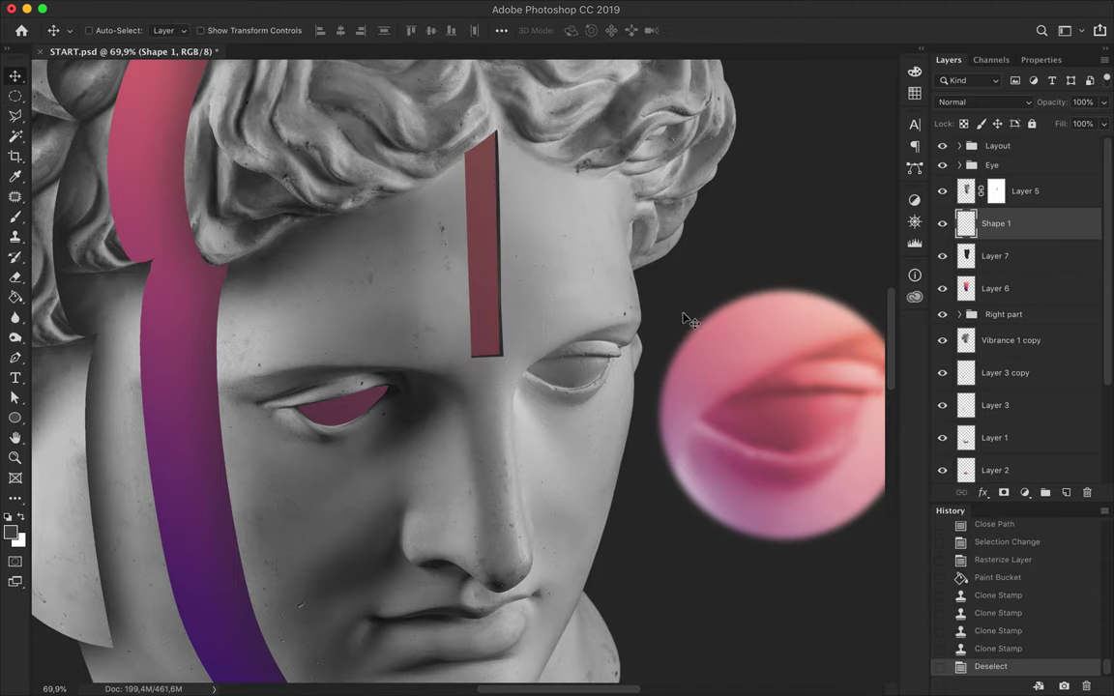
Lighten the stone around the eye with the Dodge tool
scroll(637, 378, up, 2)
scroll(644, 378, up, 1)
scroll(644, 378, up, 1)
right_click(16, 199)
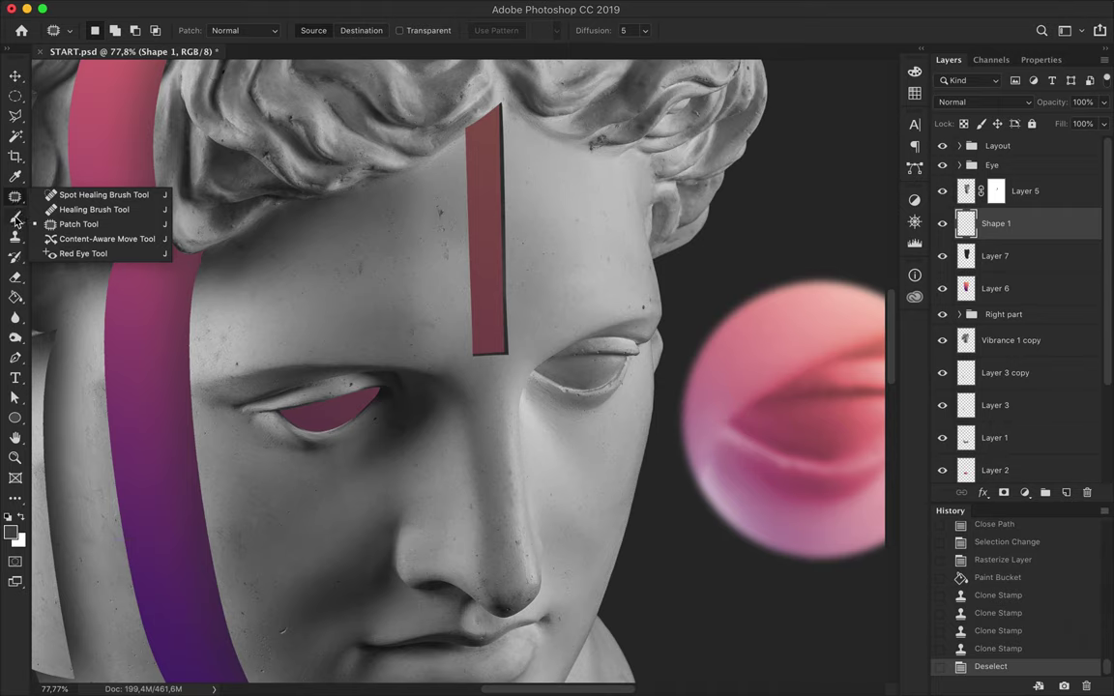
click(15, 338)
click(77, 350)
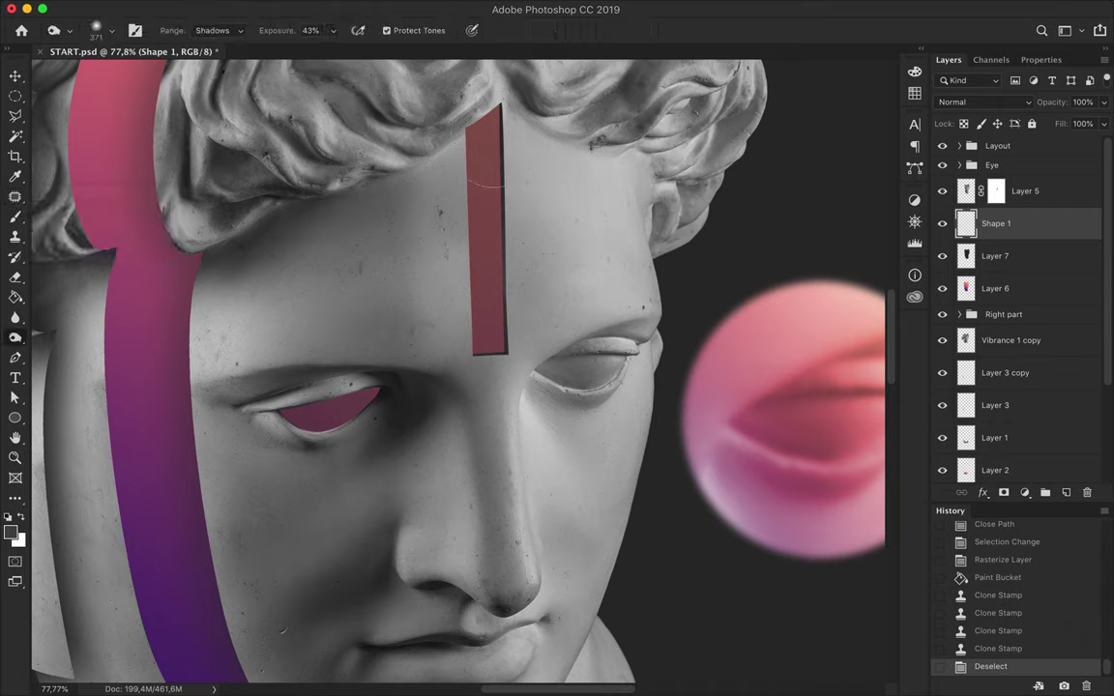
key(ctrl+z)
key(shift+o)
mouse_move(349, 334)
mouse_down()
mouse_move(300, 425)
mouse_move(310, 483)
mouse_up()
key(v)
scroll(430, 301, down, 3)
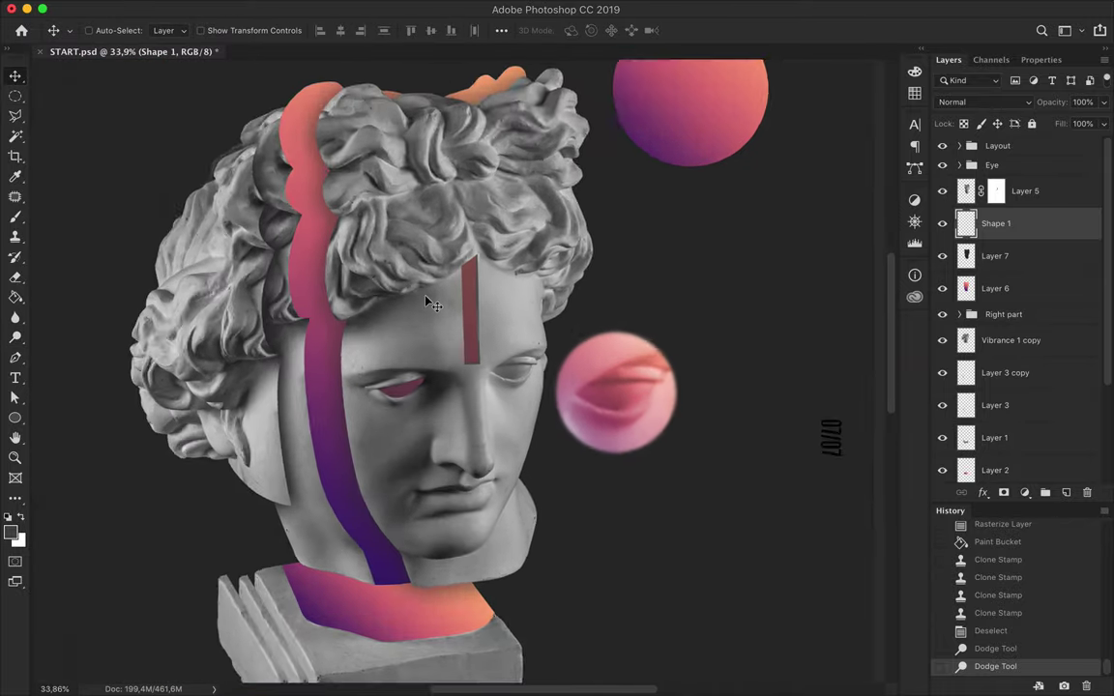
scroll(423, 301, down, 2)
scroll(410, 436, up, 2)
scroll(400, 481, up, 2)
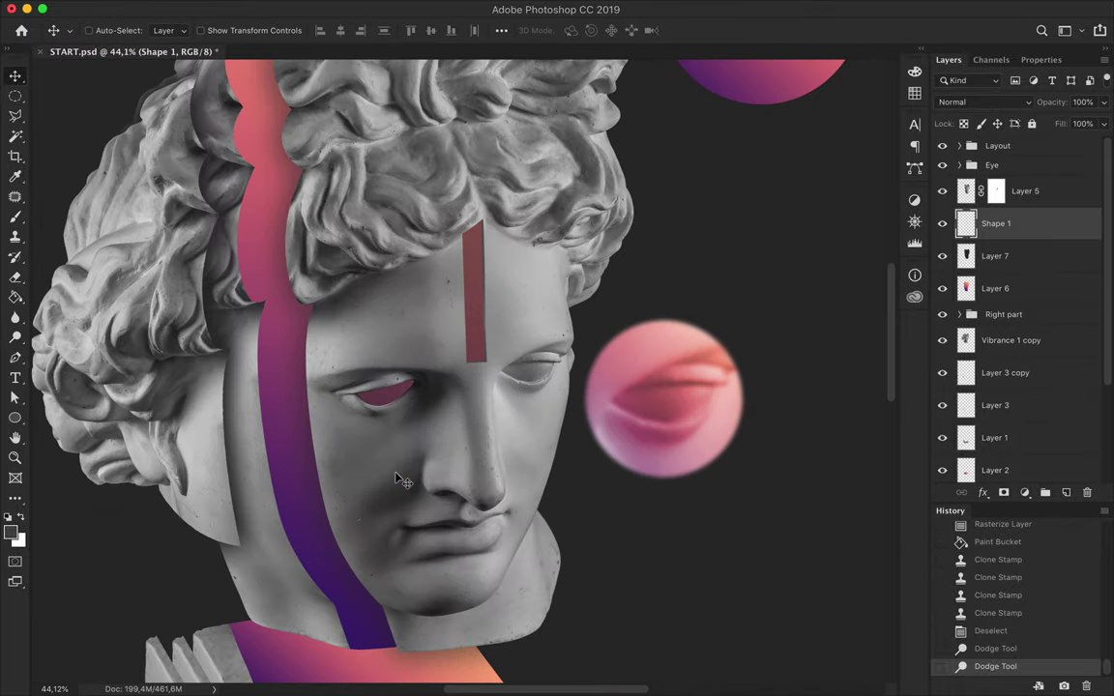
scroll(539, 205, up, 2)
scroll(540, 204, up, 2)
Duplicate Vibrance 1 copy above Layer 5 and offset the duplicate bust over the bar
drag(1011, 340, 999, 187)
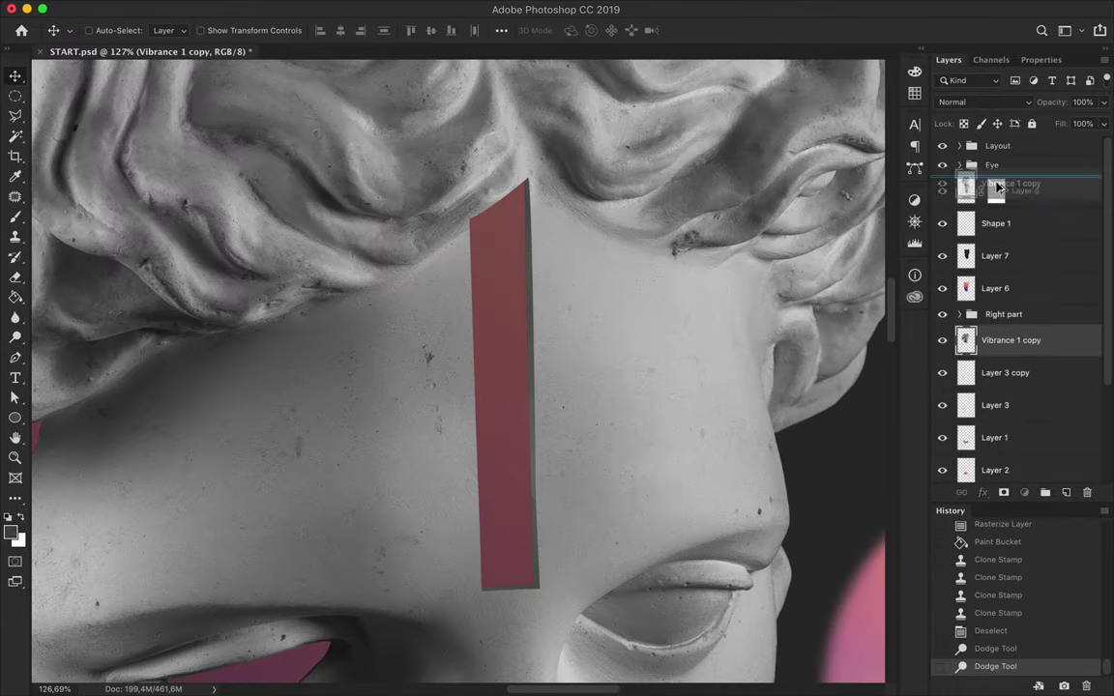
drag(327, 390, 463, 409)
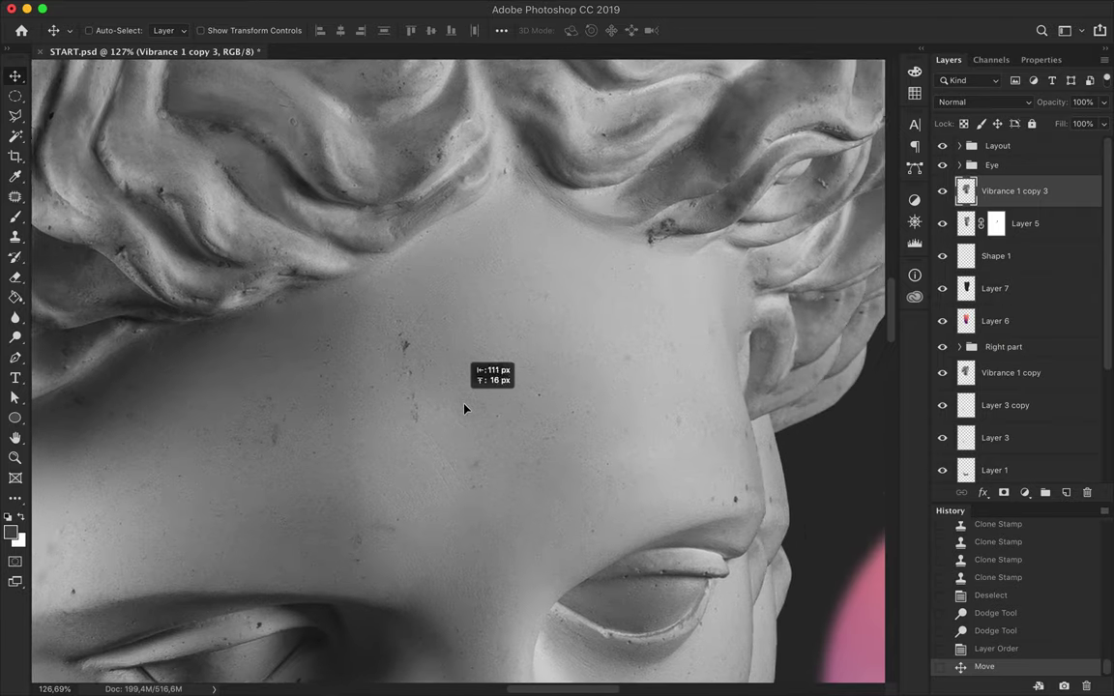
scroll(592, 349, down, 2)
scroll(567, 348, up, 2)
scroll(581, 343, up, 2)
drag(464, 409, 581, 343)
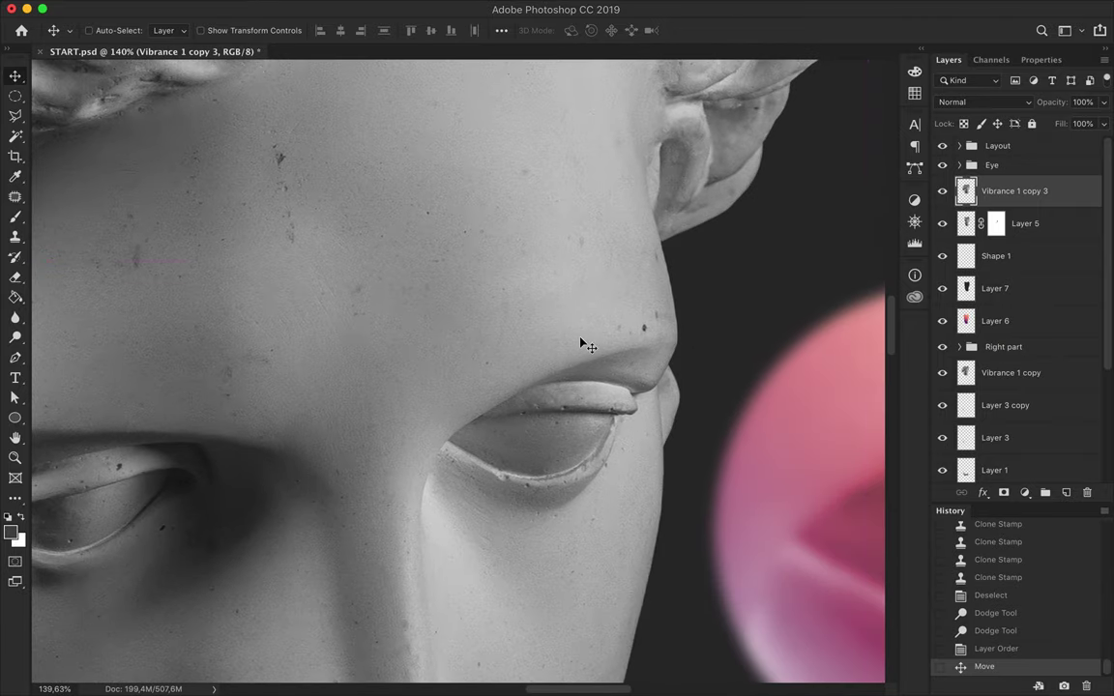
scroll(580, 339, up, 5)
scroll(580, 339, left, 2)
click(943, 190)
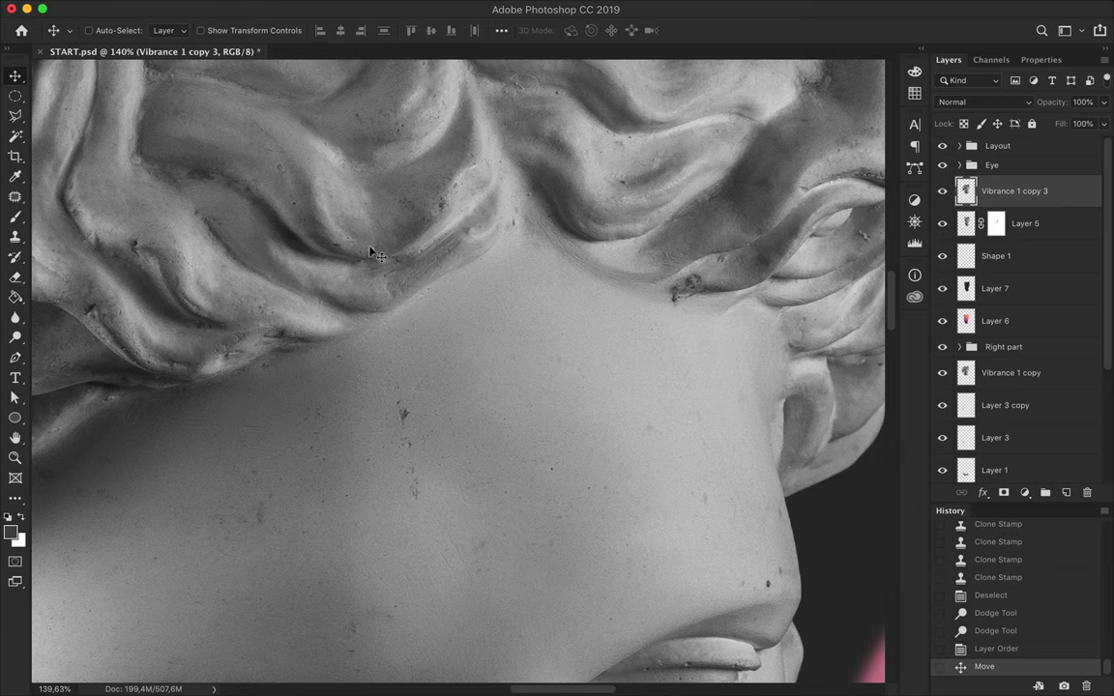
Trace a first Pen path along the hair curl, convert it to a selection, then undo
key(p)
click(111, 30)
click(414, 295)
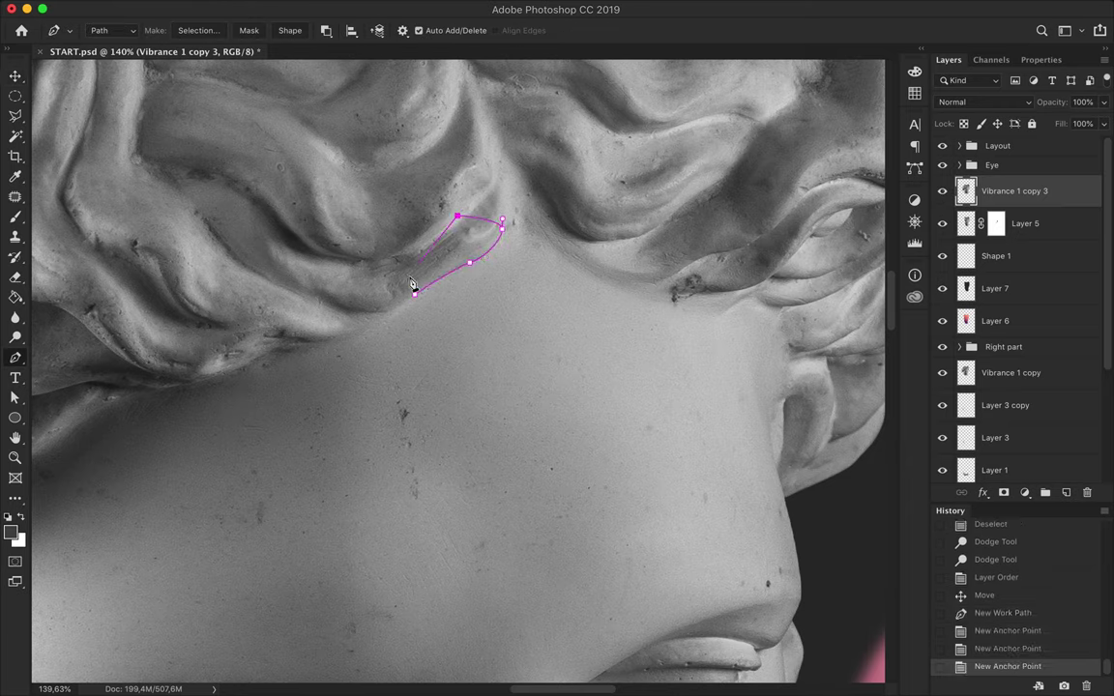
key(ctrl+Return)
key(ctrl+v)
key(v)
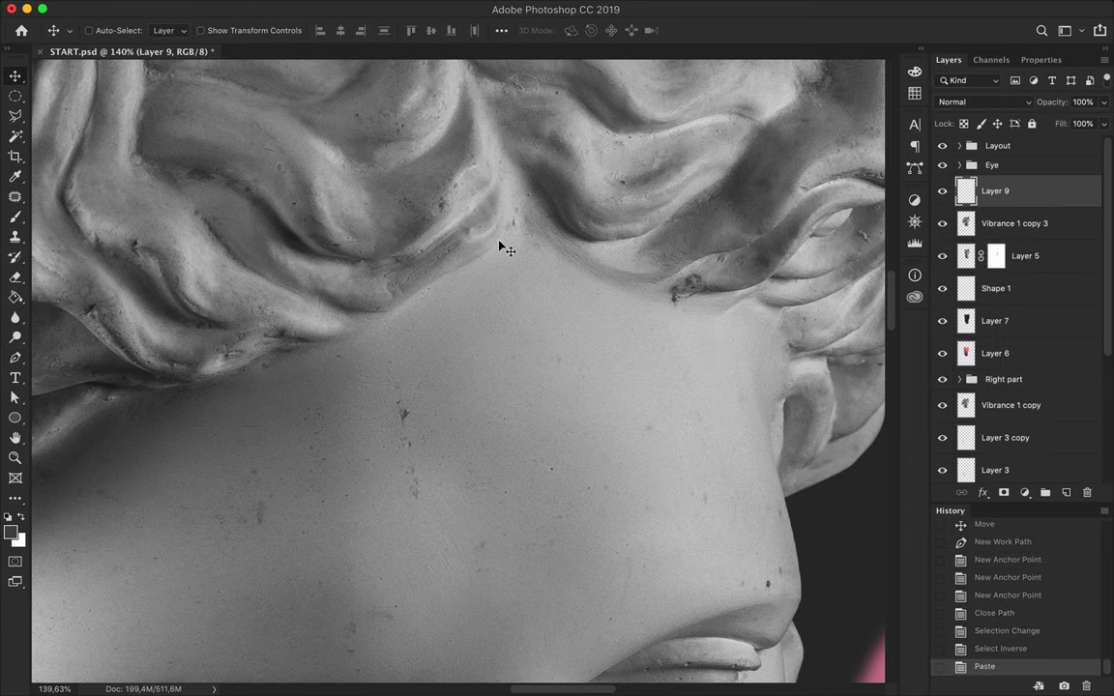
click(944, 192)
key(ctrl+z)
key(ctrl+z)
key(ctrl+z)
Adjust the curl path, make an unfeathered selection, invert it, and paste onto a new layer
key(a)
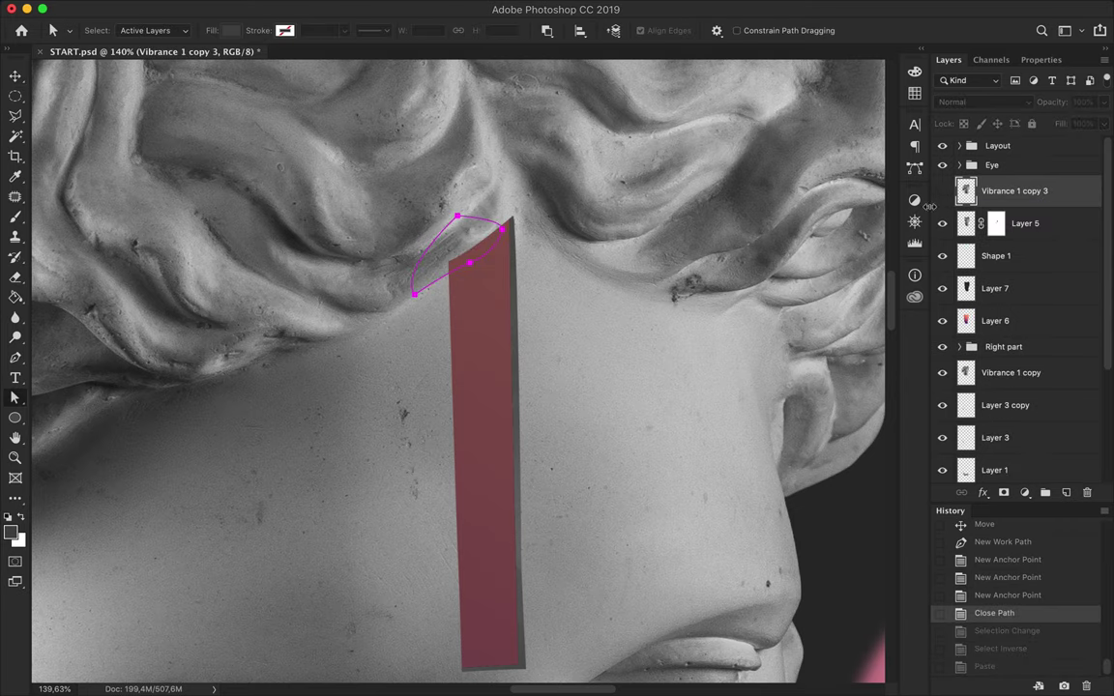
drag(501, 231, 508, 202)
key(p)
click(199, 30)
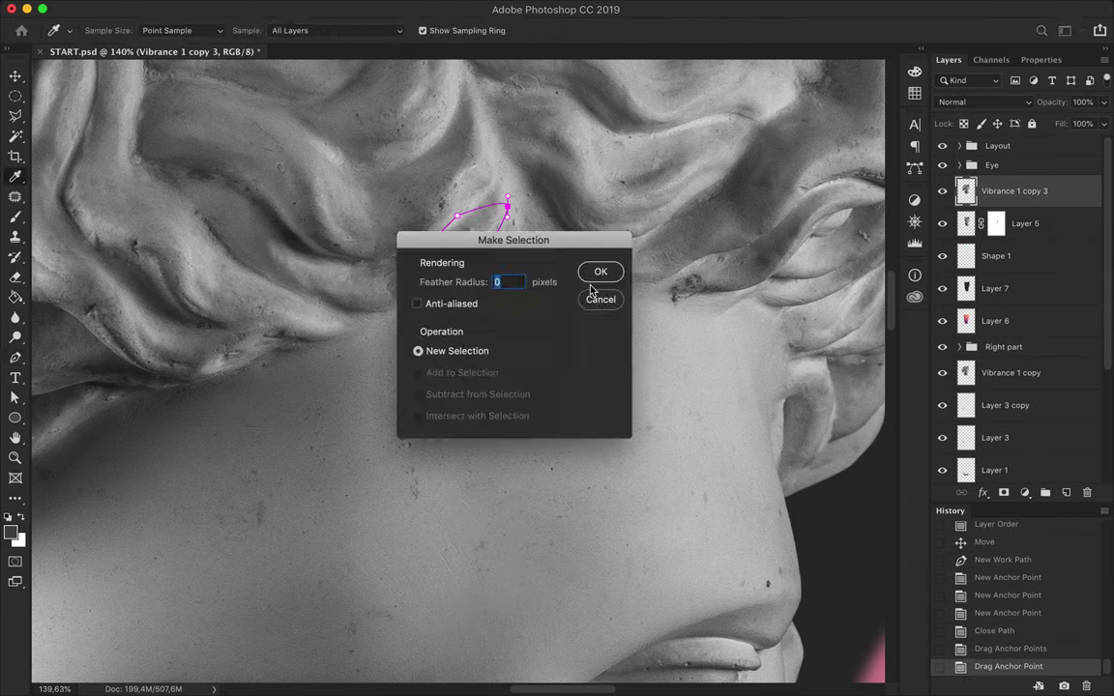
click(600, 269)
key(ctrl+shift+i)
key(ctrl+c)
key(ctrl+v)
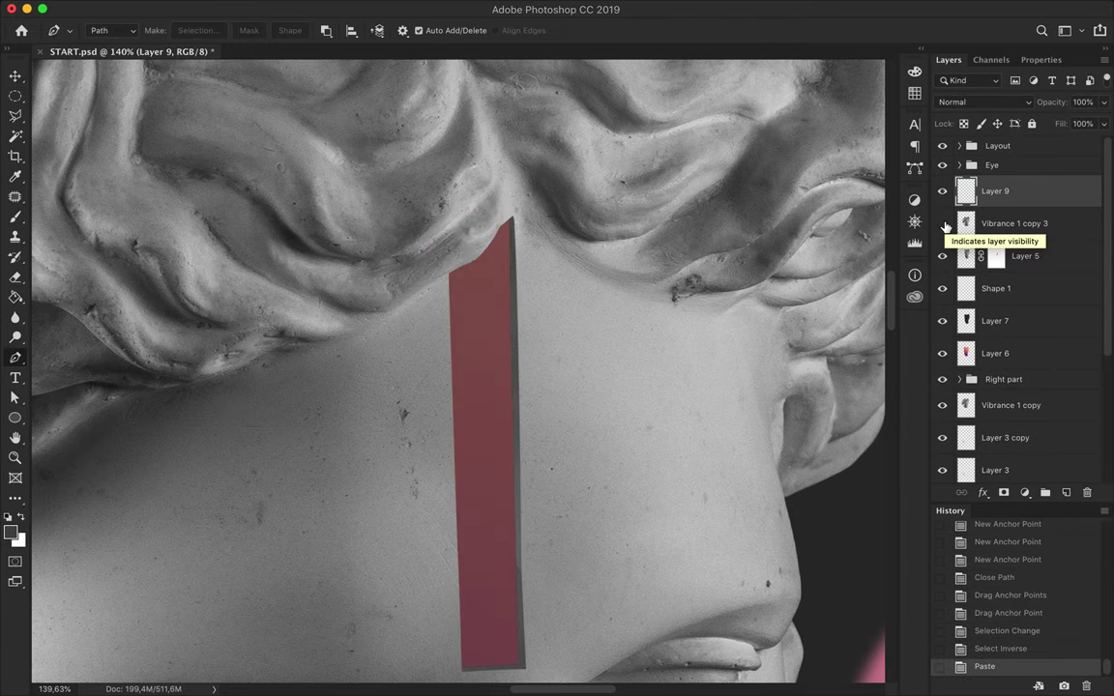
Move Vibrance 1 copy 3 below Layer 5, hide it, and merge Layer 5 into Layer 9
scroll(554, 269, down, 3)
scroll(554, 269, down, 3)
drag(1016, 224, 1006, 271)
click(996, 223)
shift+click(997, 191)
key(ctrl+e)
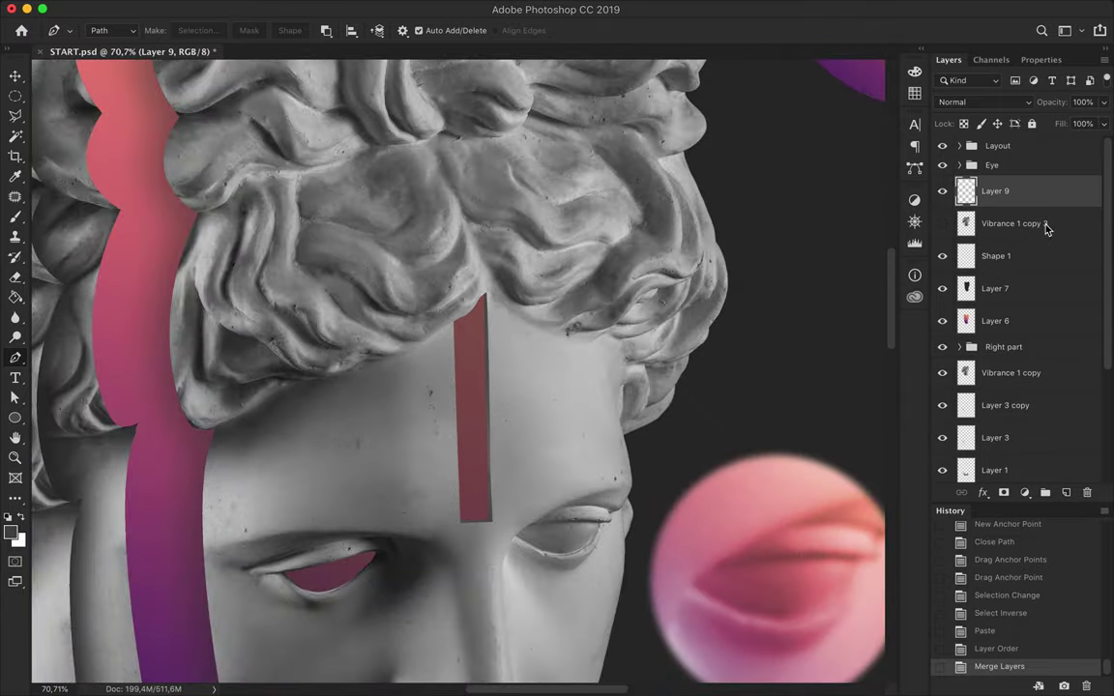
scroll(507, 321, down, 3)
scroll(510, 321, down, 3)
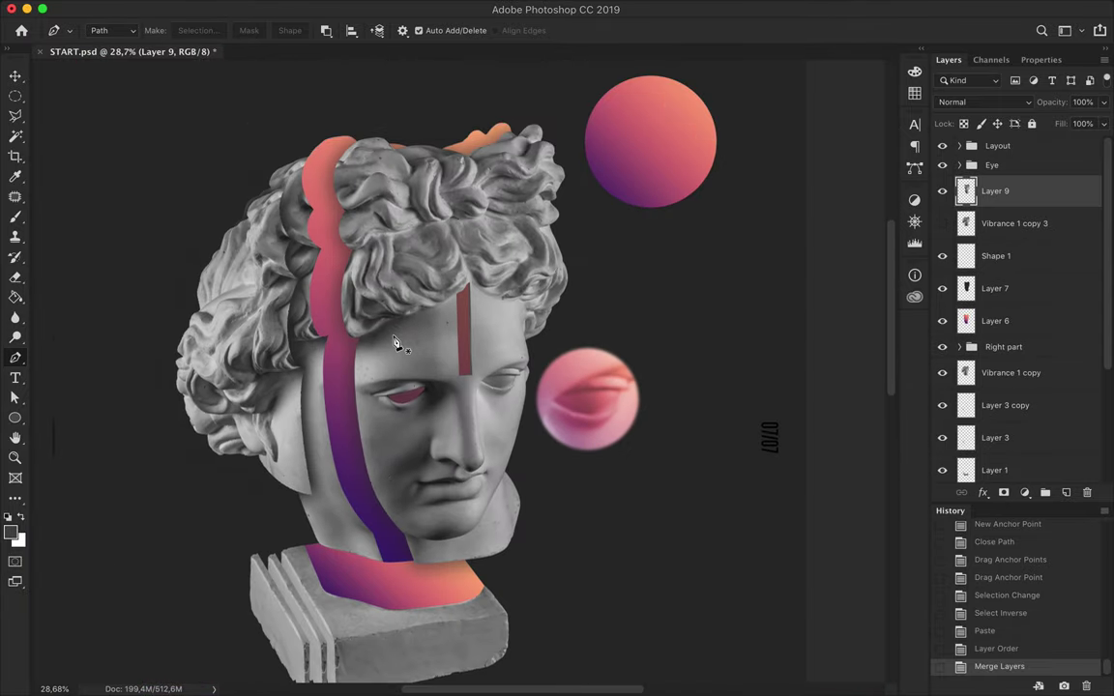
scroll(385, 387, up, 2)
scroll(385, 387, up, 2)
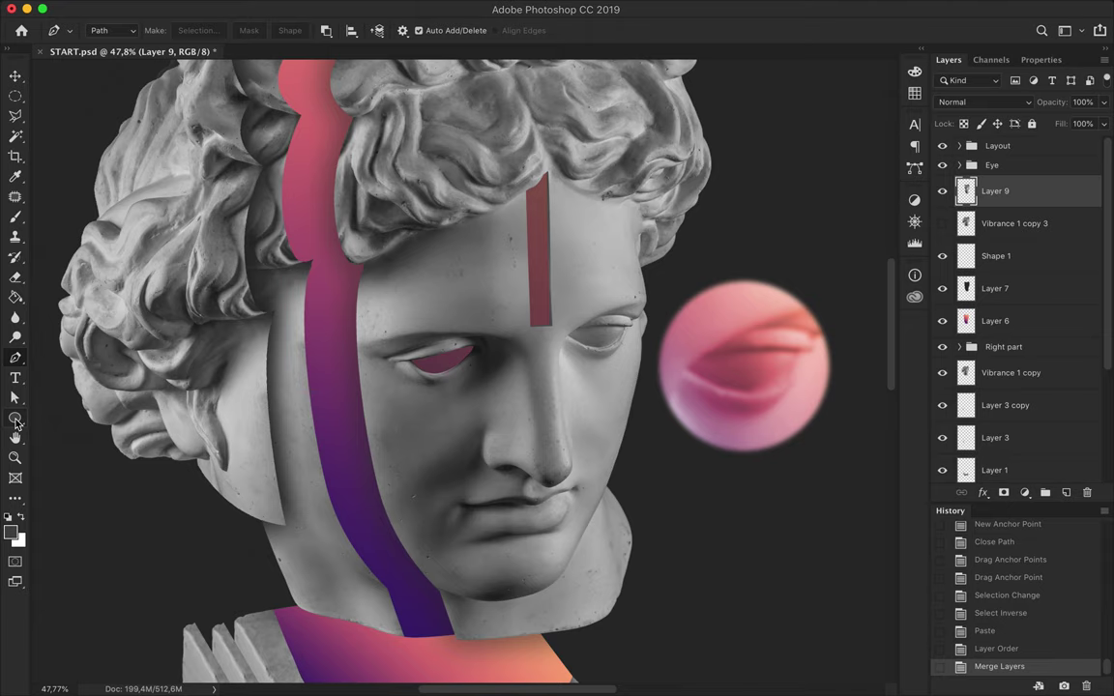
Draw a gradient-filled rectangle across the left cheek with a 90° gradient angle
right_click(16, 418)
click(59, 377)
click(172, 30)
click(106, 123)
drag(241, 393, 409, 452)
click(172, 30)
drag(218, 239, 226, 239)
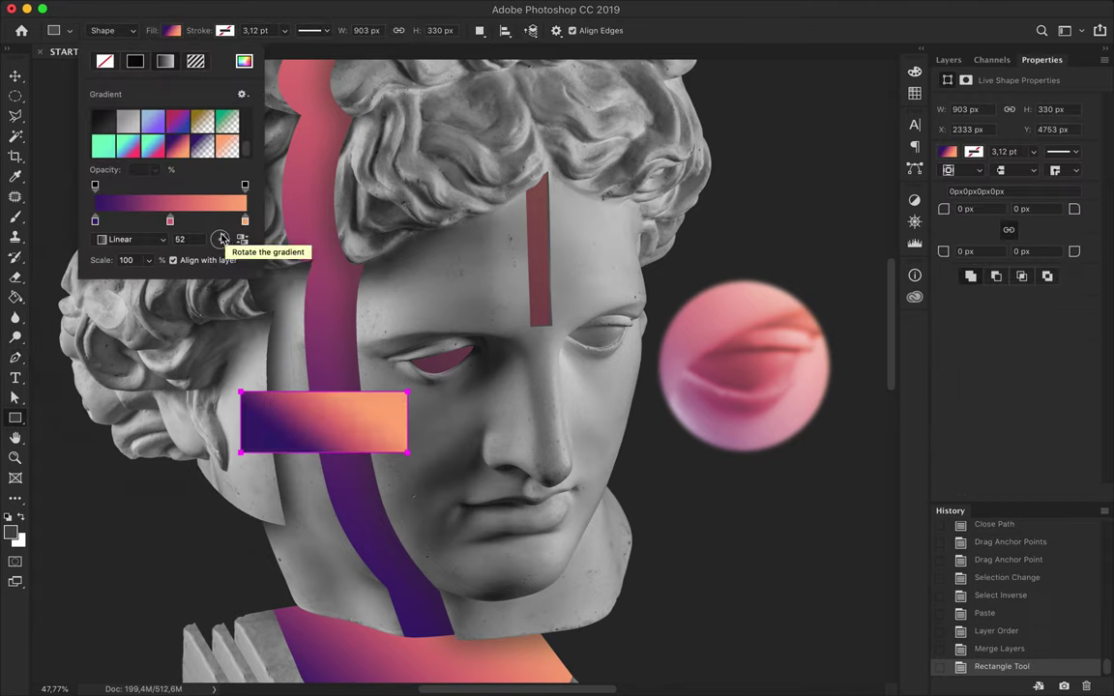
text(90)
key(Return)
Warp the rectangle, bending its bottom edge into a curved band
key(a)
key(ctrl+t)
right_click(319, 396)
click(349, 495)
drag(300, 459, 350, 462)
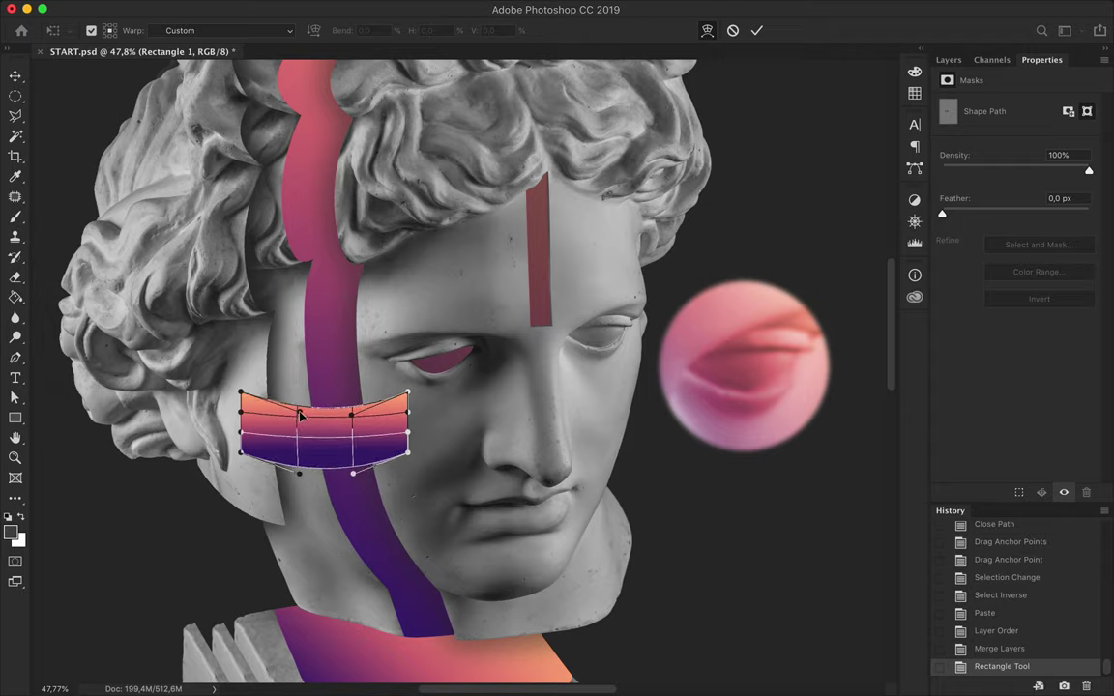
key(Return)
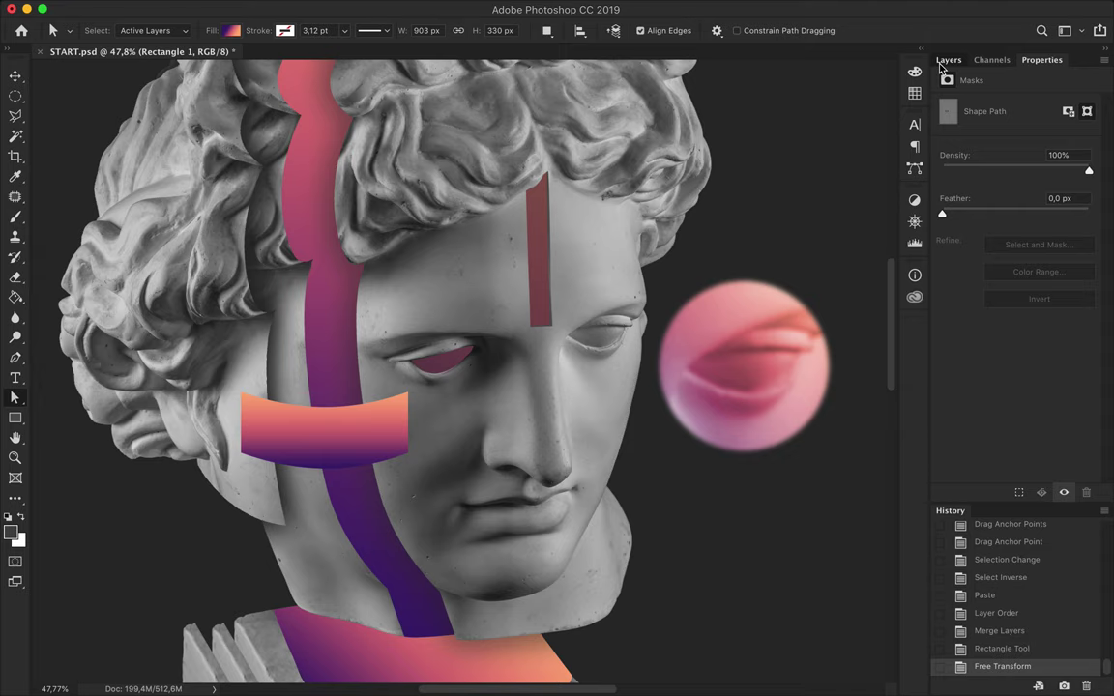
Stack Rectangle 1 just below the Right part group in the Layers panel
click(949, 59)
mouse_move(996, 191)
mouse_down()
mouse_move(994, 426)
mouse_move(997, 321)
mouse_up()
key(v)
drag(1004, 379, 992, 317)
super+click(326, 448)
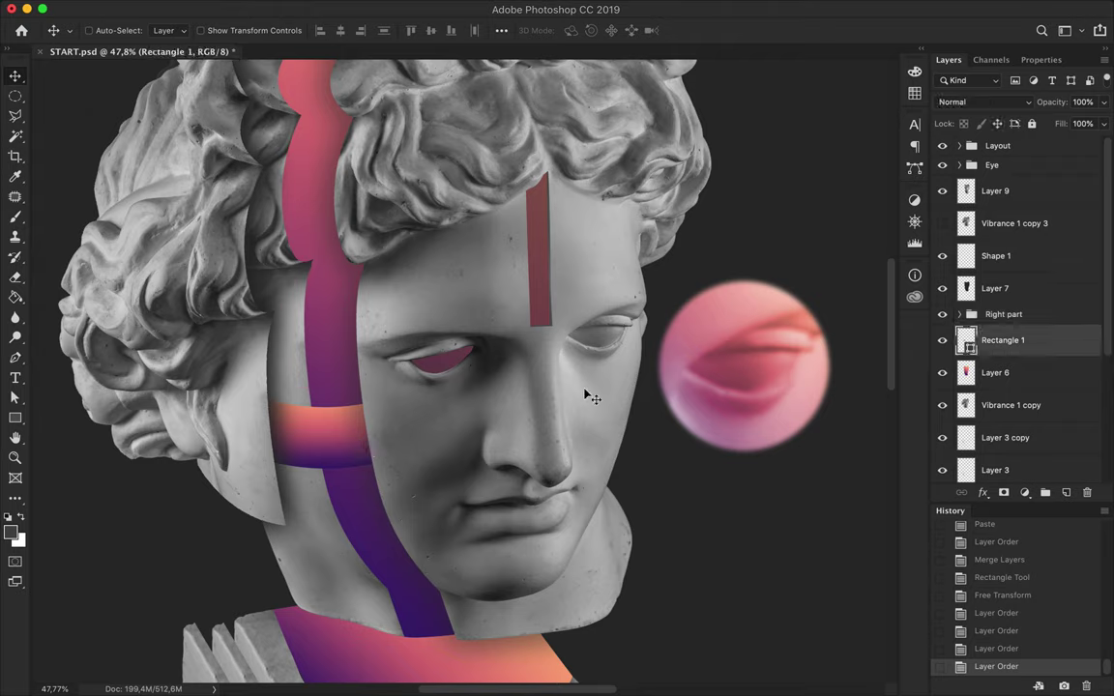
On a new layer, fill a rectangle over the gradient band with dark grey and blur it
key(super+shift+alt+n)
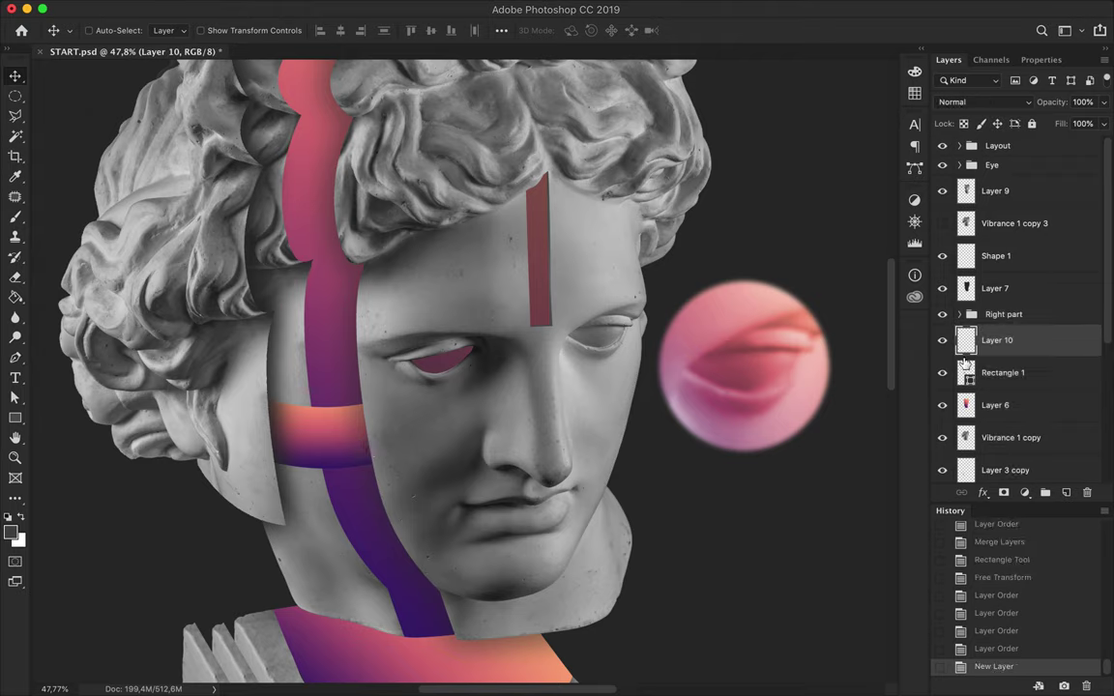
key(m)
drag(219, 385, 423, 472)
key(g)
click(304, 383)
key(super+d)
key(m)
key(super+f)
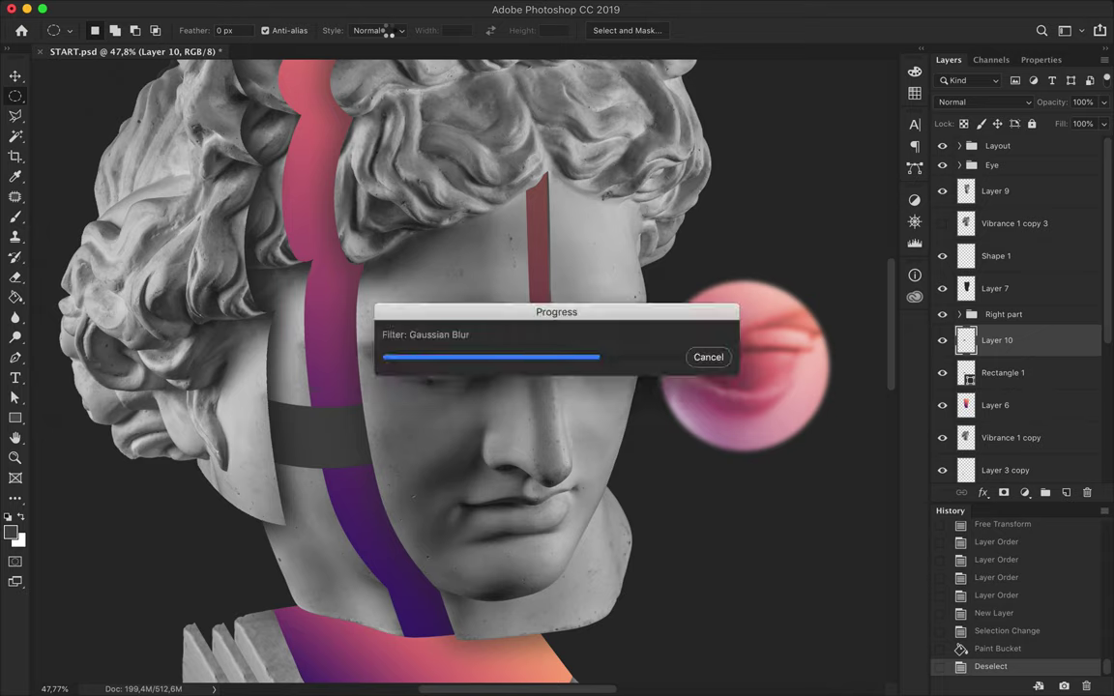
Place the blurred shadow below Rectangle 1 in Darken mode at 52% fill, grouped as 'Gradient Inside'
mouse_move(1056, 341)
mouse_down()
mouse_move(1055, 385)
mouse_move(1038, 389)
mouse_up()
click(984, 101)
click(986, 136)
key(v)
drag(329, 392, 329, 404)
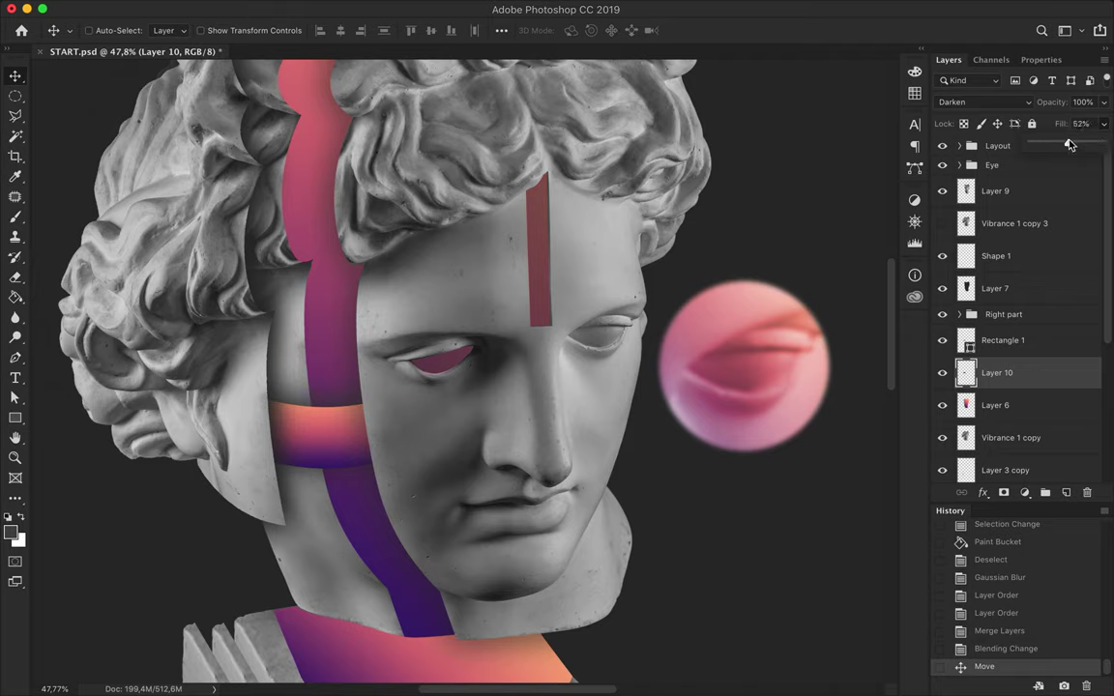
shift+click(1025, 341)
key(super+g)
text(Gradient Inside)
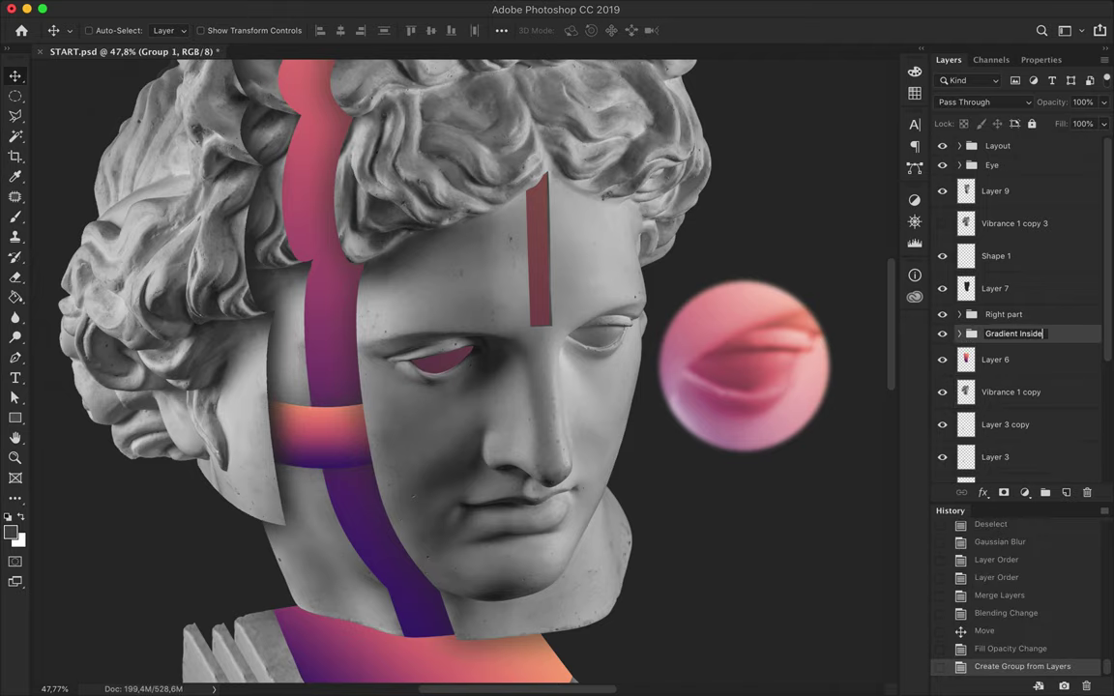
text(adient Inside)
key(Return)
key(super+0)
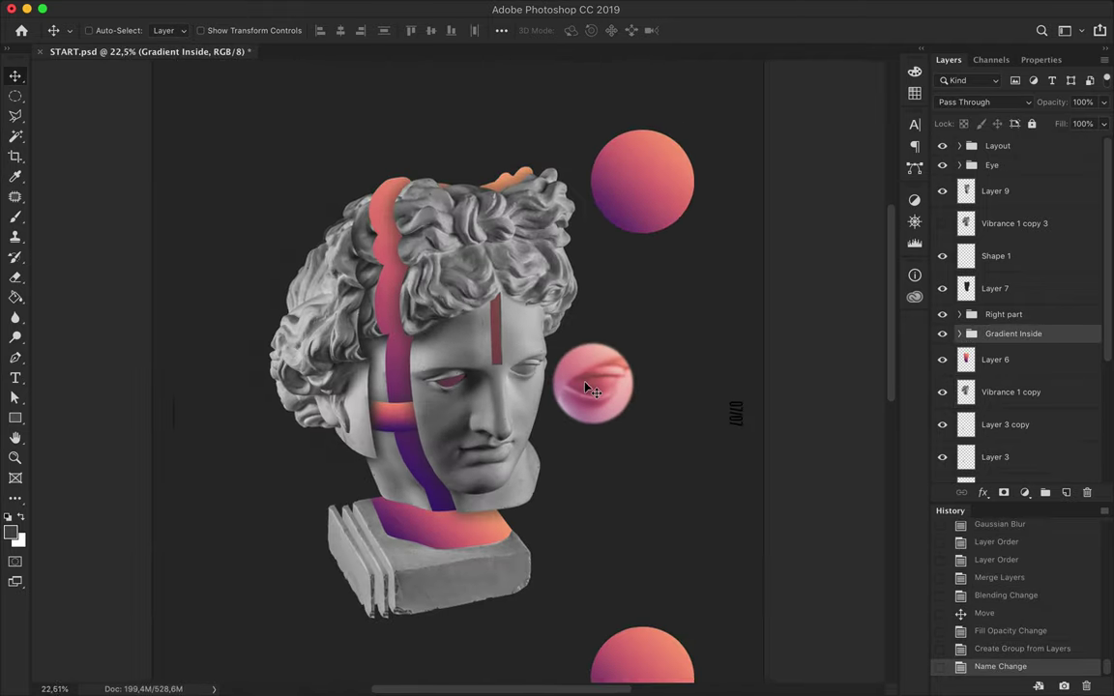
On Layer 9, start a Pen path below the chin and curve it up the jaw beside the lips
scroll(592, 390, up, 2)
scroll(535, 491, up, 2)
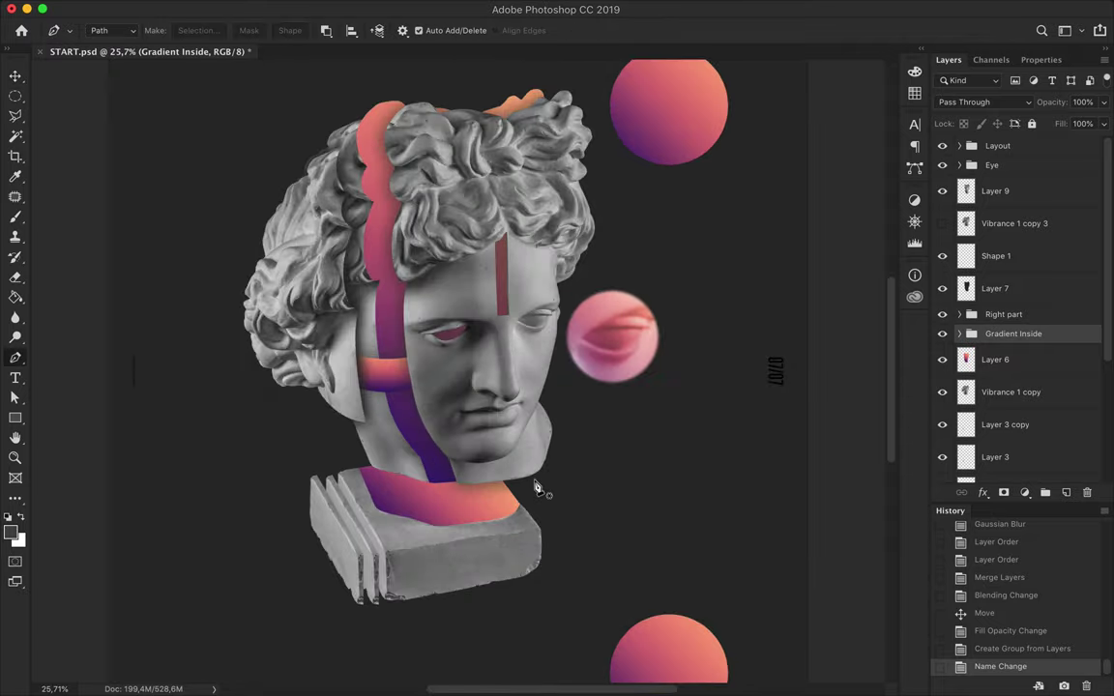
scroll(580, 436, up, 2)
super+click(593, 361)
key(p)
click(567, 480)
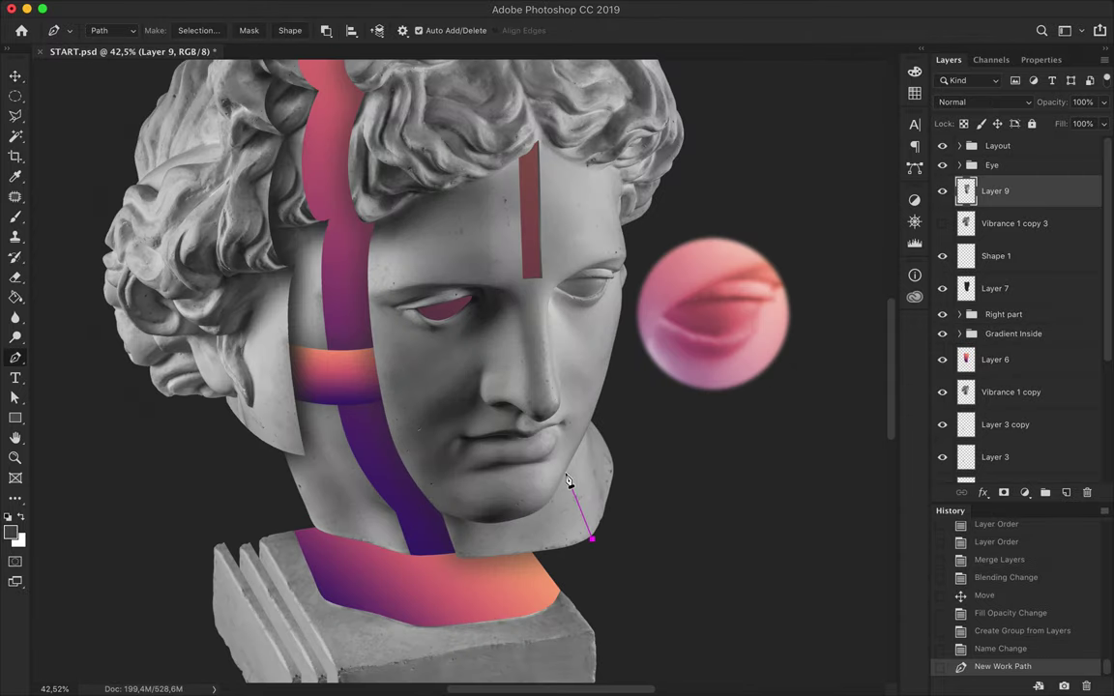
scroll(581, 542, up, 4)
drag(531, 532, 530, 504)
alt+click(538, 550)
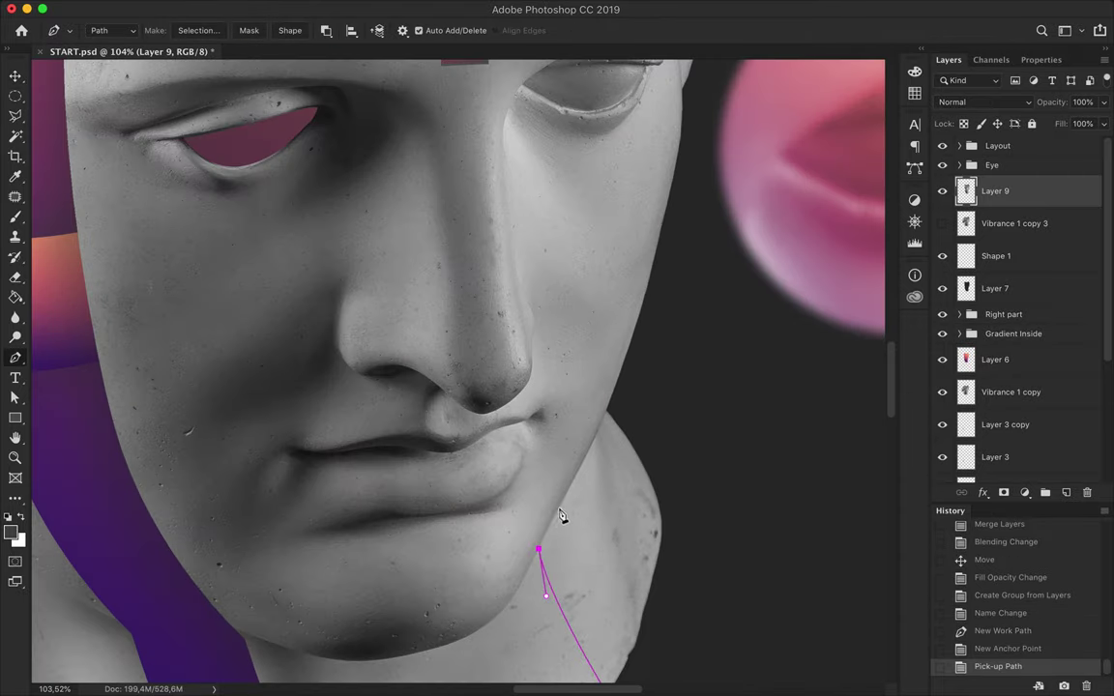
alt+click(531, 567)
drag(528, 500, 523, 462)
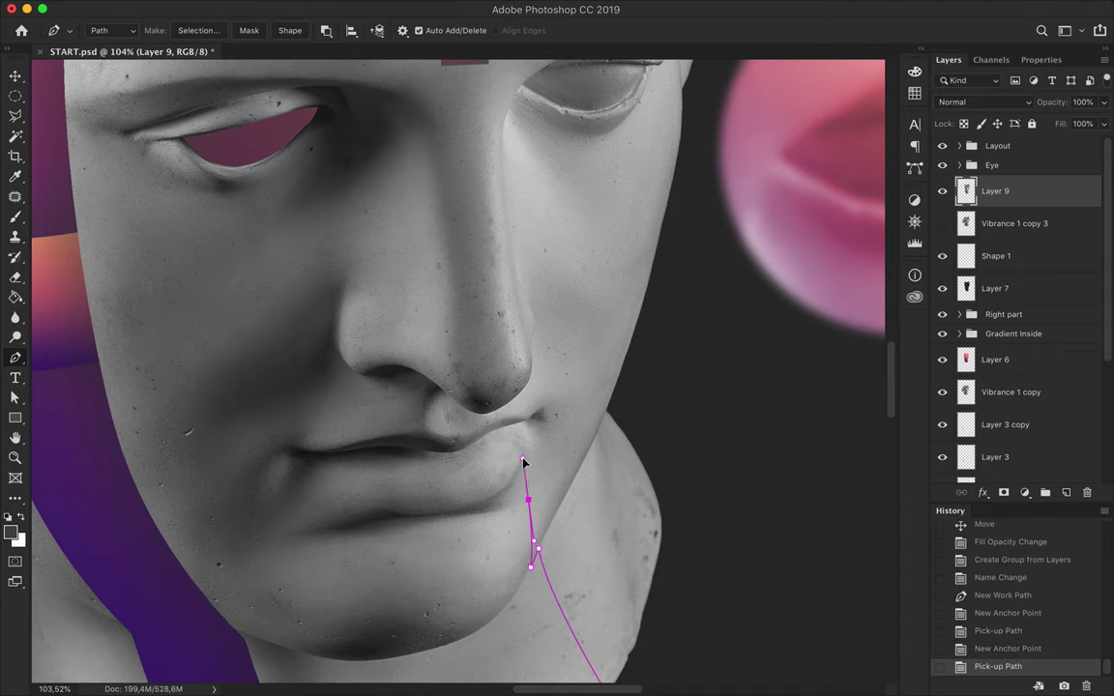
Continue the path up into the hair, out past the bust's right side, and close it
scroll(577, 280, up, 5)
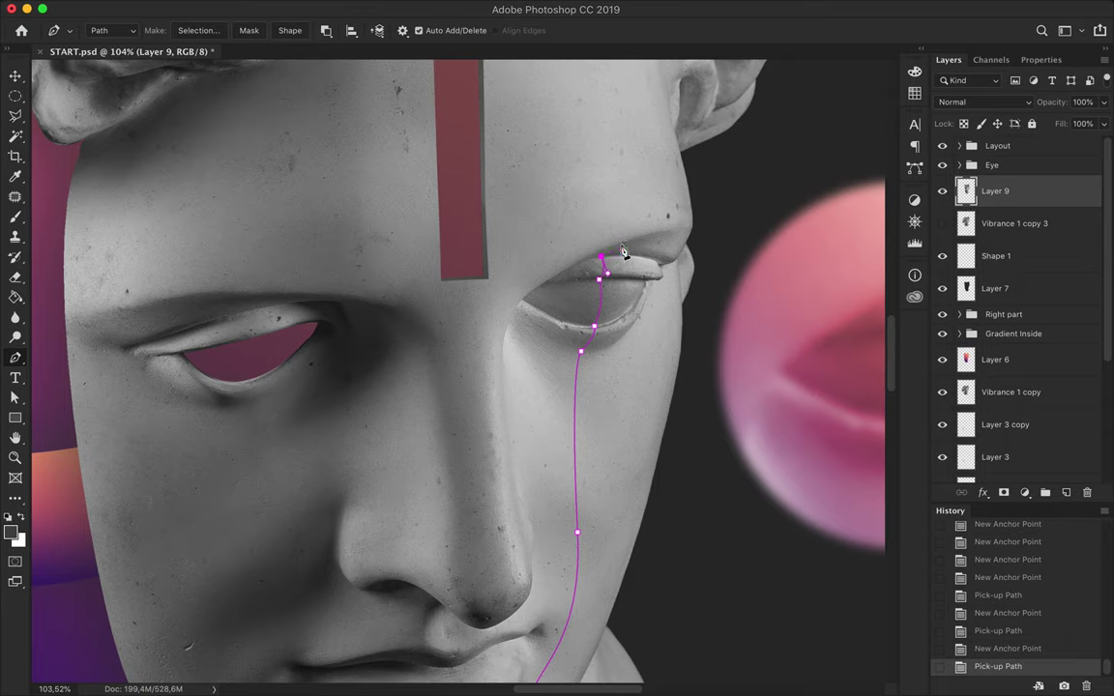
scroll(621, 114, up, 5)
scroll(580, 170, up, 8)
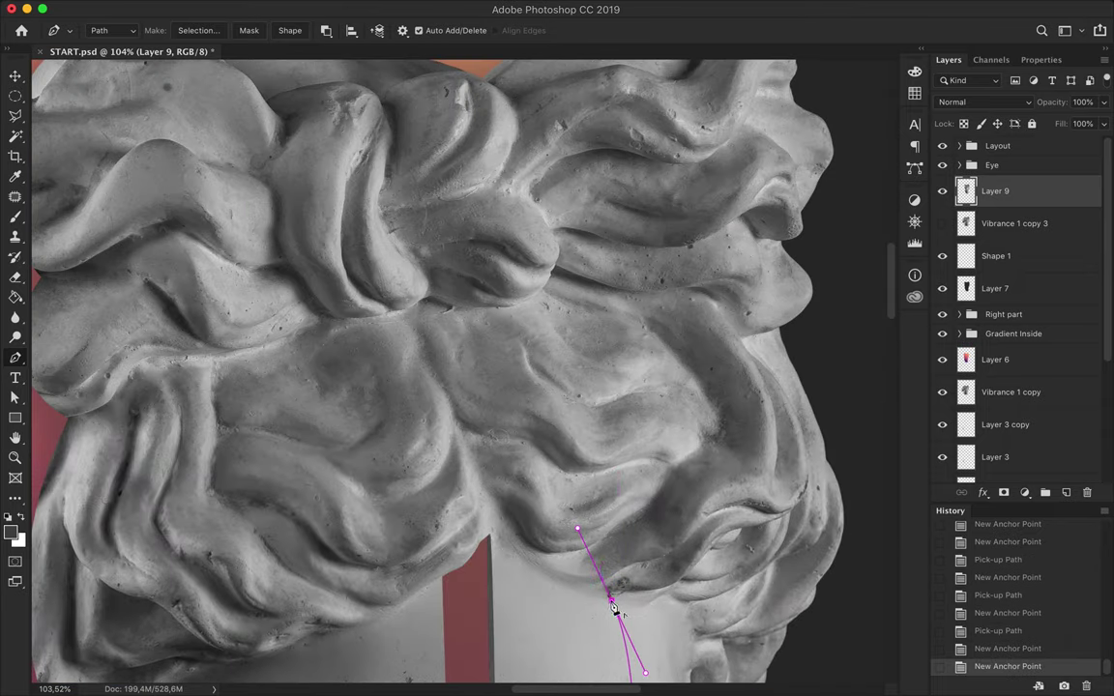
drag(630, 279, 611, 256)
scroll(666, 217, up, 4)
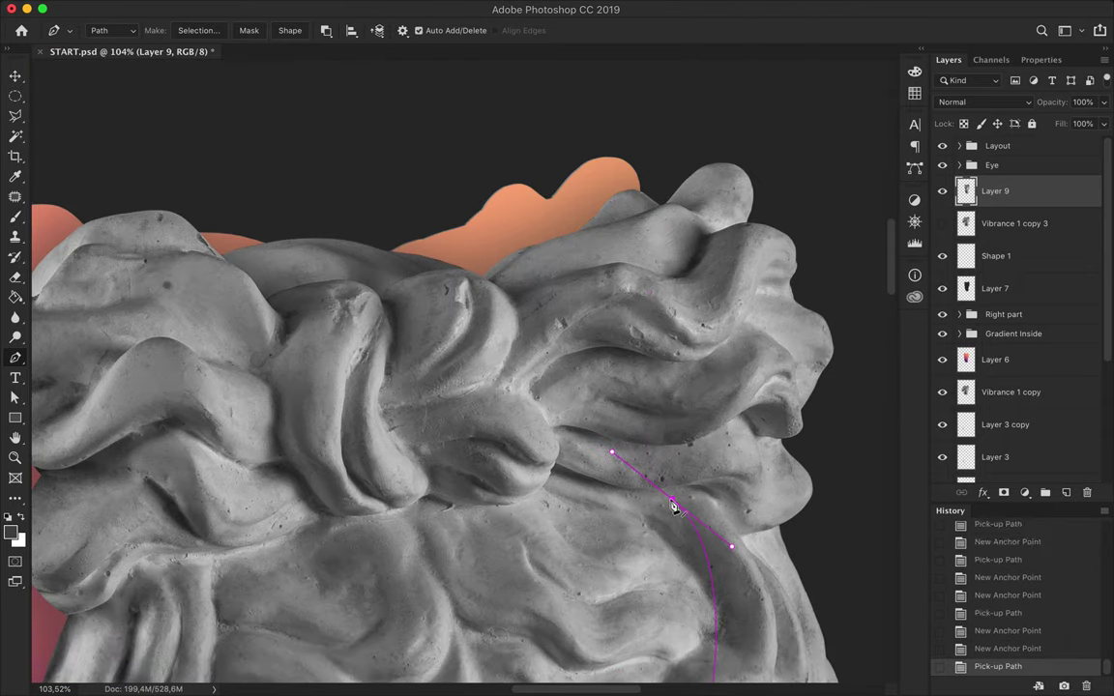
scroll(561, 97, up, 2)
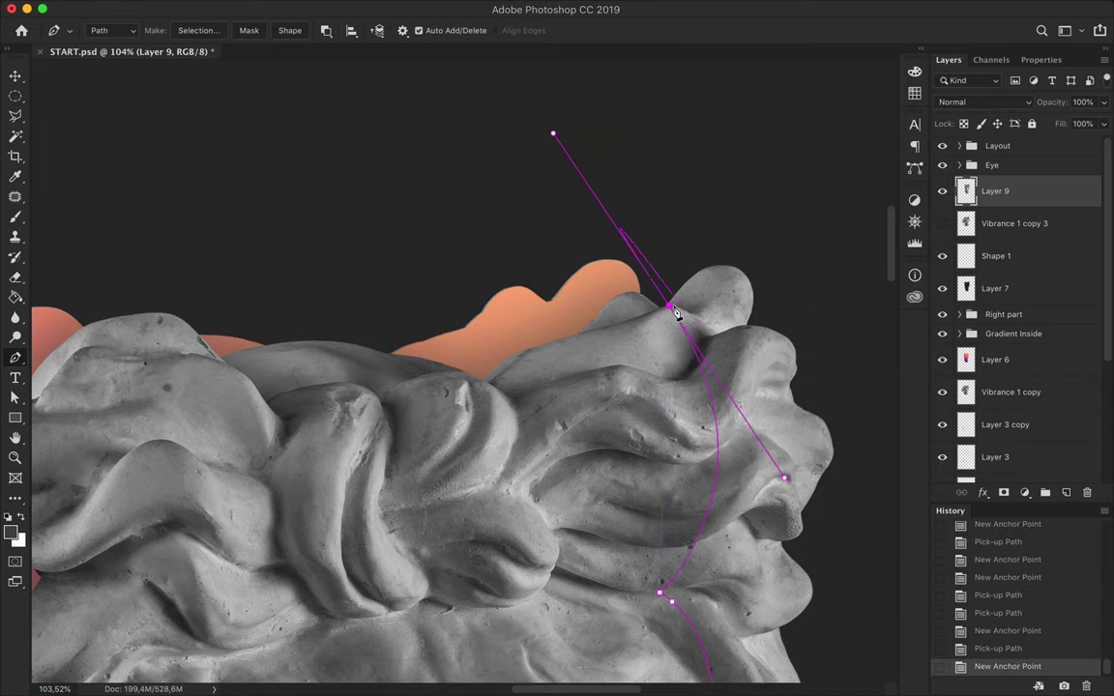
scroll(697, 209, down, 1)
scroll(716, 242, down, 1)
click(728, 206)
scroll(735, 387, down, 2)
scroll(750, 483, down, 10)
click(721, 450)
click(604, 453)
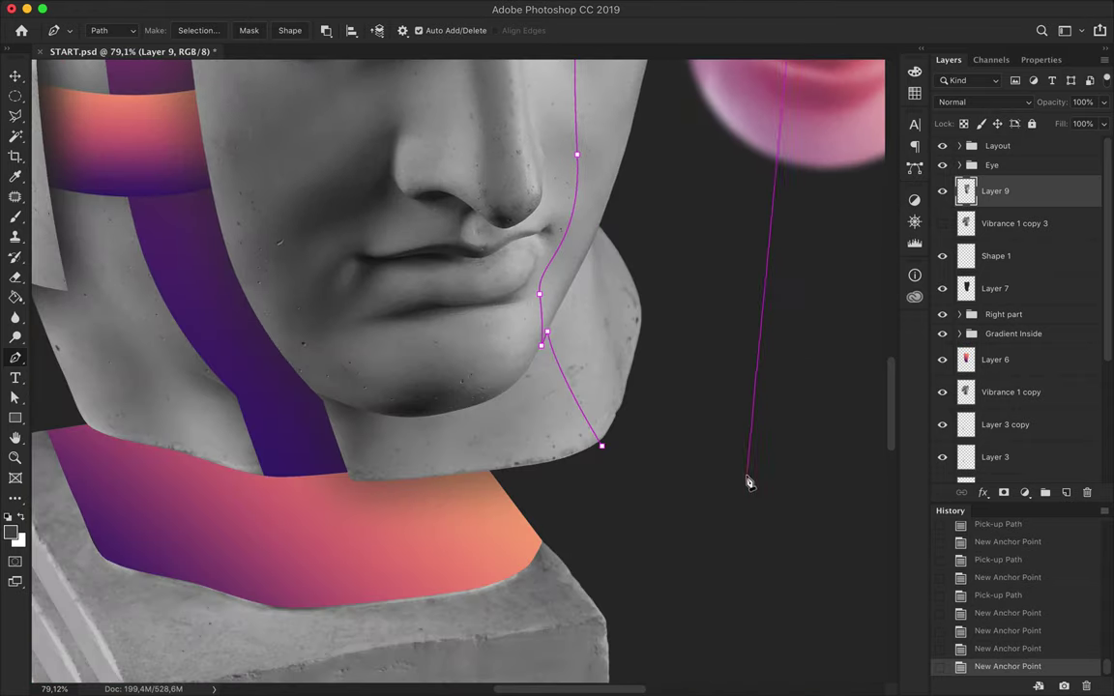
Turn the path into an inverted selection and paste that bust slice as a new layer
right_click(605, 453)
click(600, 274)
key(ctrl+shift+i)
key(ctrl+0)
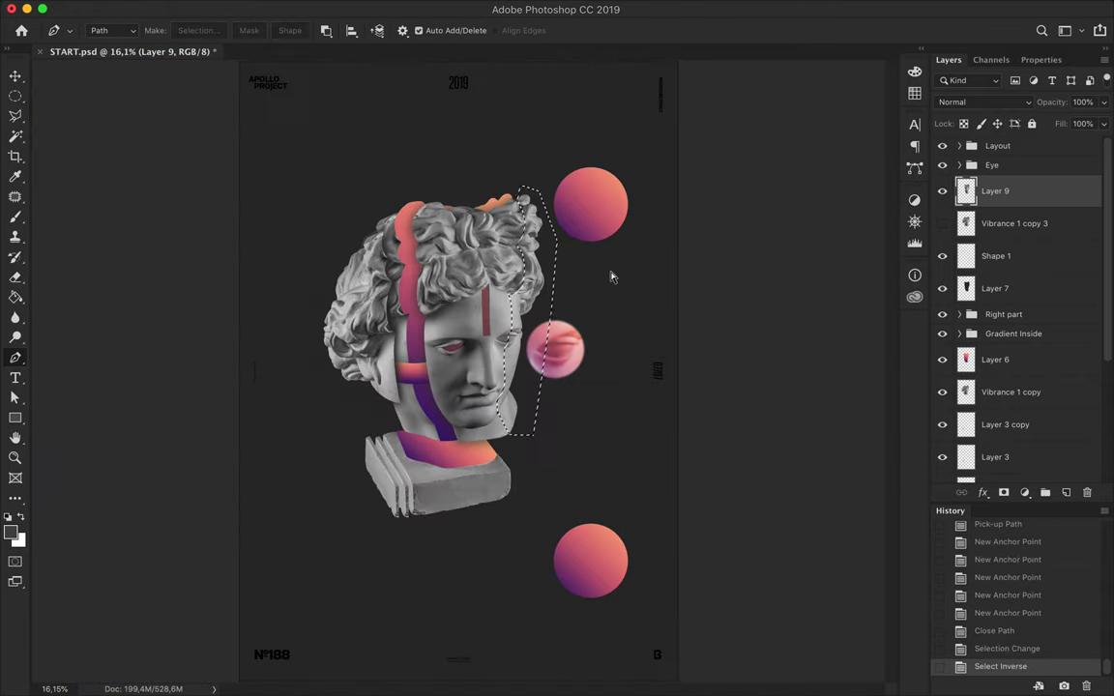
key(ctrl+c)
key(ctrl+v)
key(v)
drag(466, 265, 517, 304)
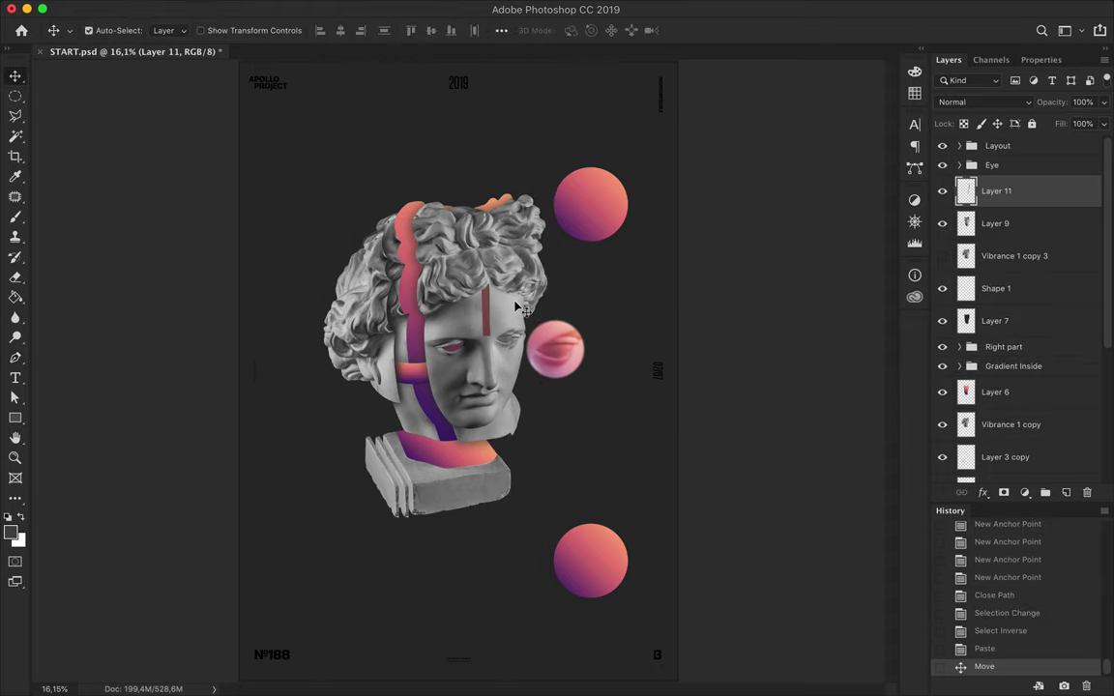
Try resizing and repositioning the pasted Layer 11 slice, then delete it
key(ctrl+t)
drag(523, 181, 522, 179)
drag(523, 435, 527, 462)
drag(505, 369, 514, 385)
key(Return)
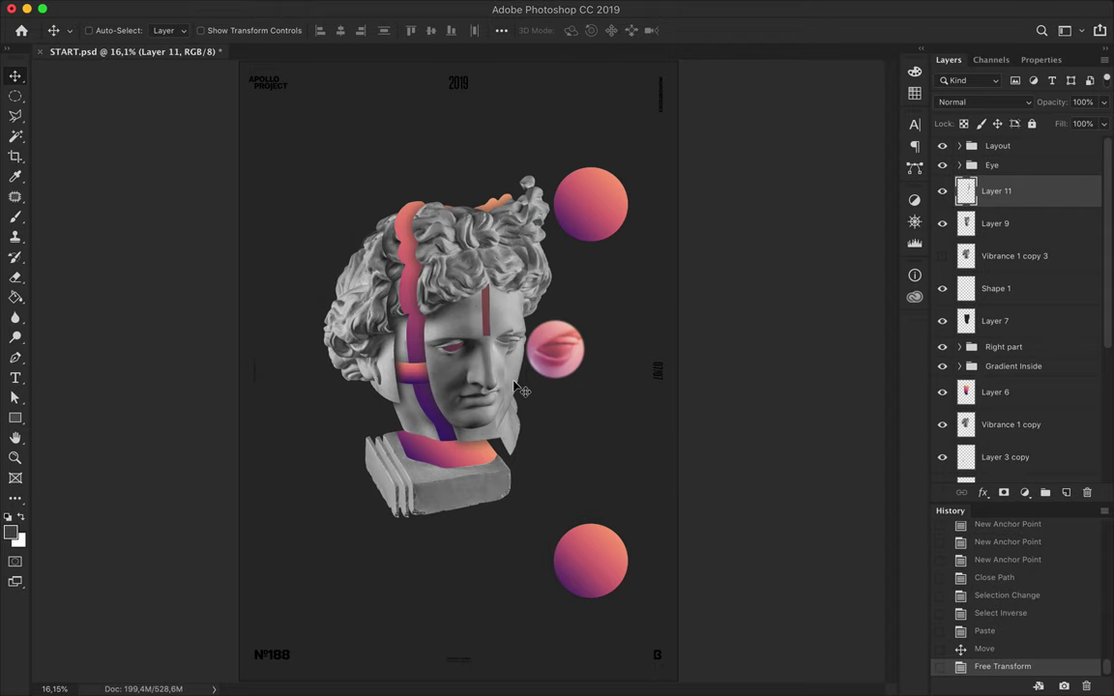
key(ctrl+z)
scroll(513, 368, up, 3)
drag(541, 377, 543, 376)
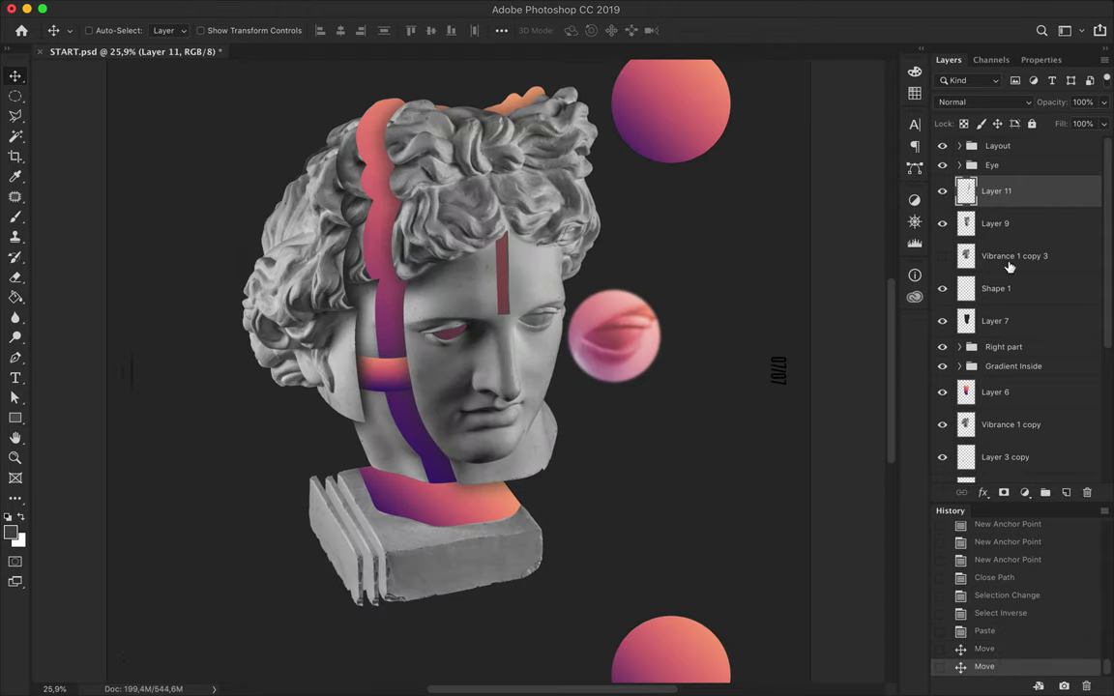
key(ctrl+bracketleft)
mouse_move(583, 253)
mouse_down()
mouse_move(564, 274)
mouse_move(578, 268)
mouse_up()
key(ctrl+bracketright)
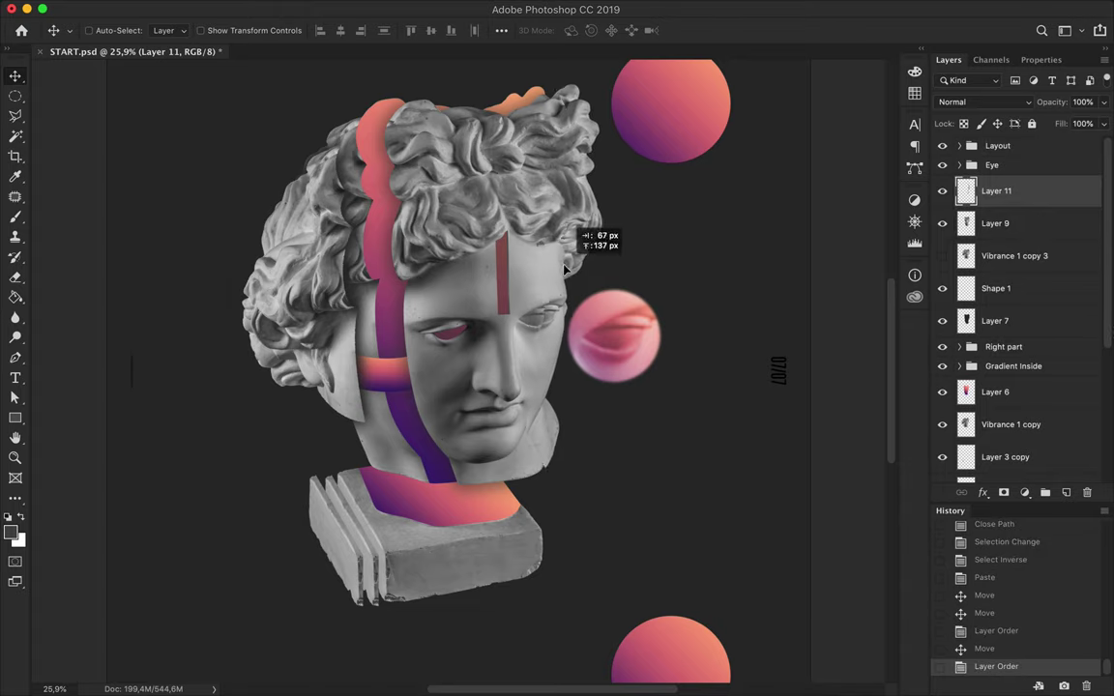
key(Delete)
Delete both orange gradient circle layers
scroll(578, 268, down, 3)
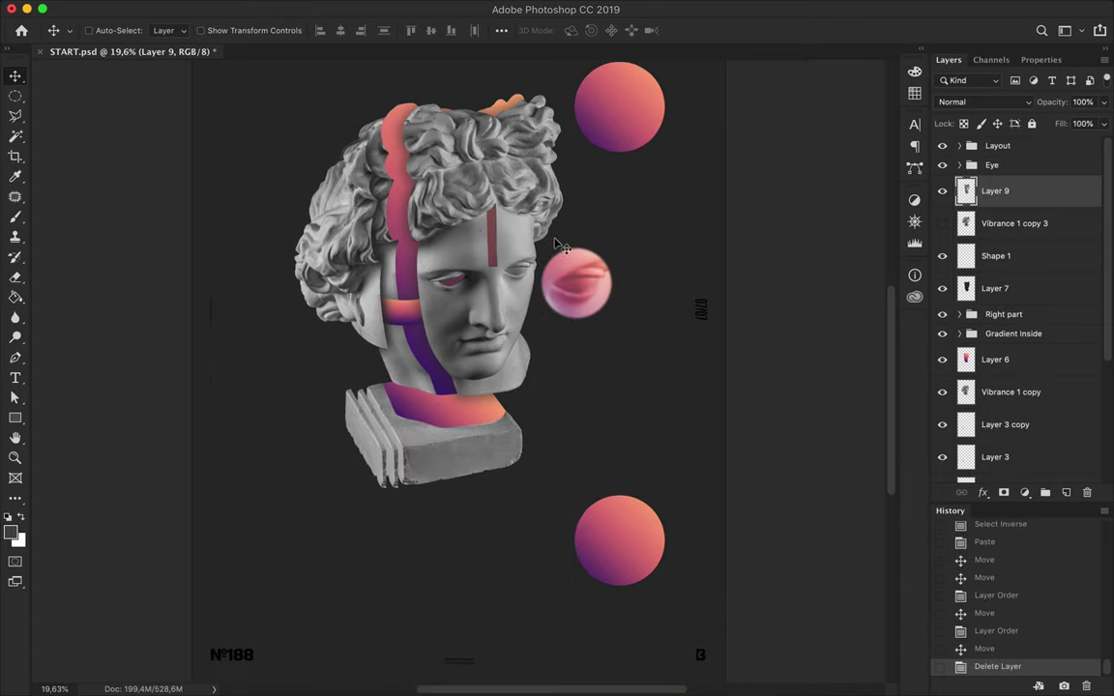
scroll(542, 270, down, 1)
scroll(503, 309, down, 1)
scroll(450, 361, up, 3)
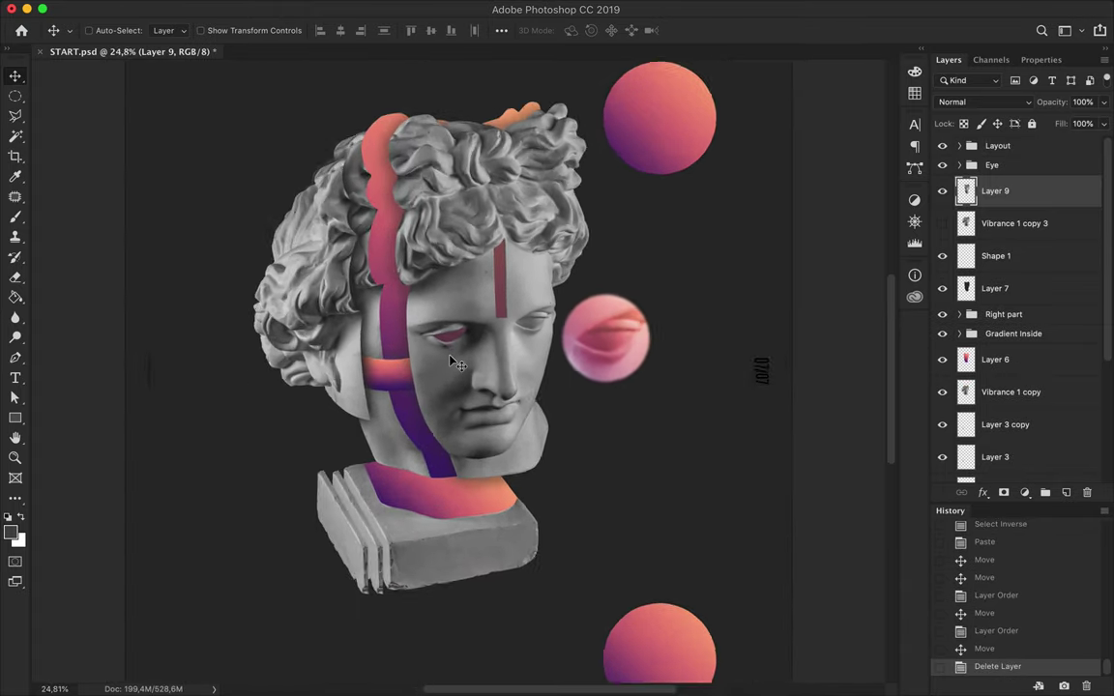
scroll(454, 362, down, 1)
ctrl+click(607, 142)
ctrl+shift+click(624, 640)
key(Delete)
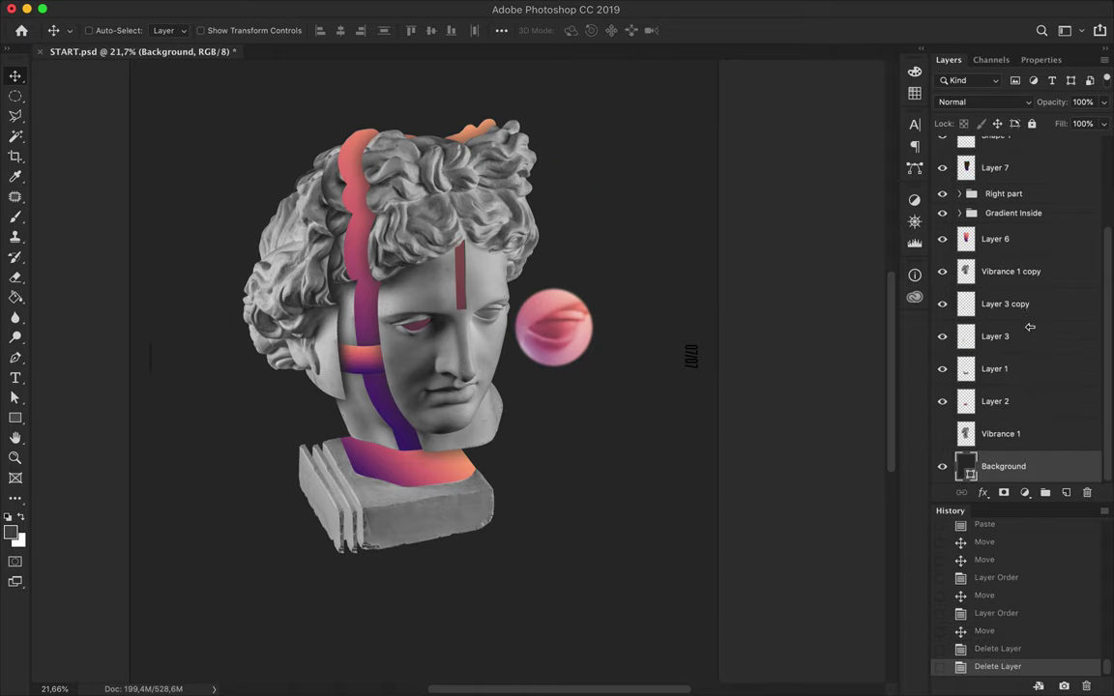
Select all artwork layers and start a Free Transform on them
scroll(1025, 431, up, 5)
scroll(529, 385, down, 2)
key(ctrl+alt+a)
key(ctrl+t)
scroll(1007, 336, down, 3)
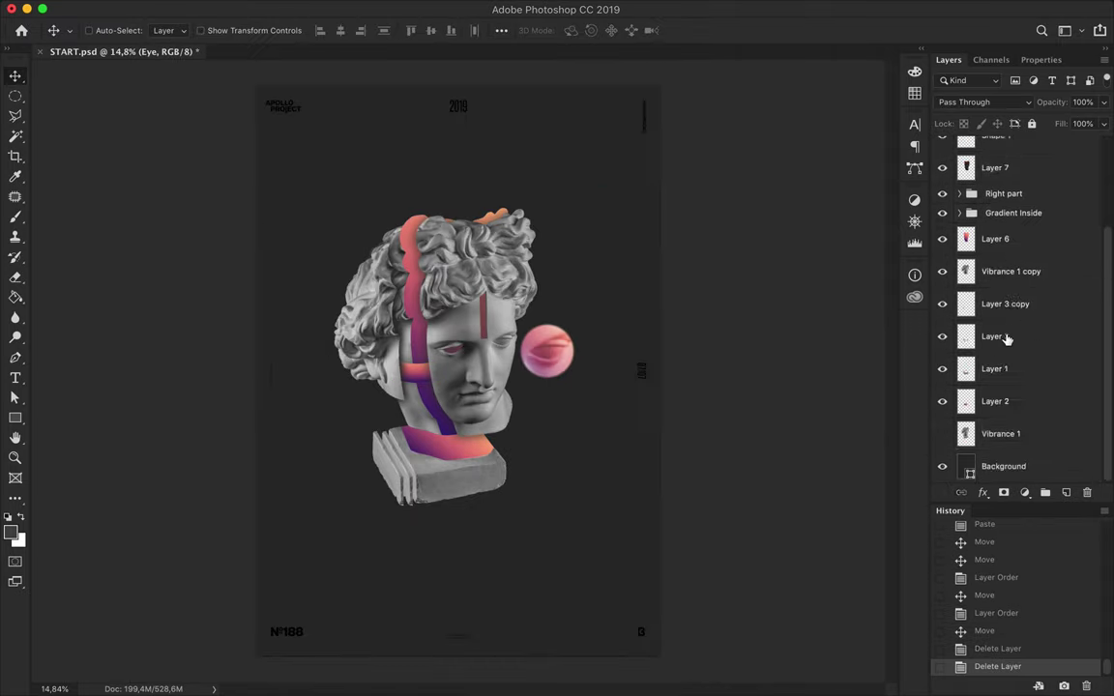
Scale the whole bust to about 122%, nudge it down-right, and commit
drag(581, 504, 610, 537)
drag(451, 259, 459, 269)
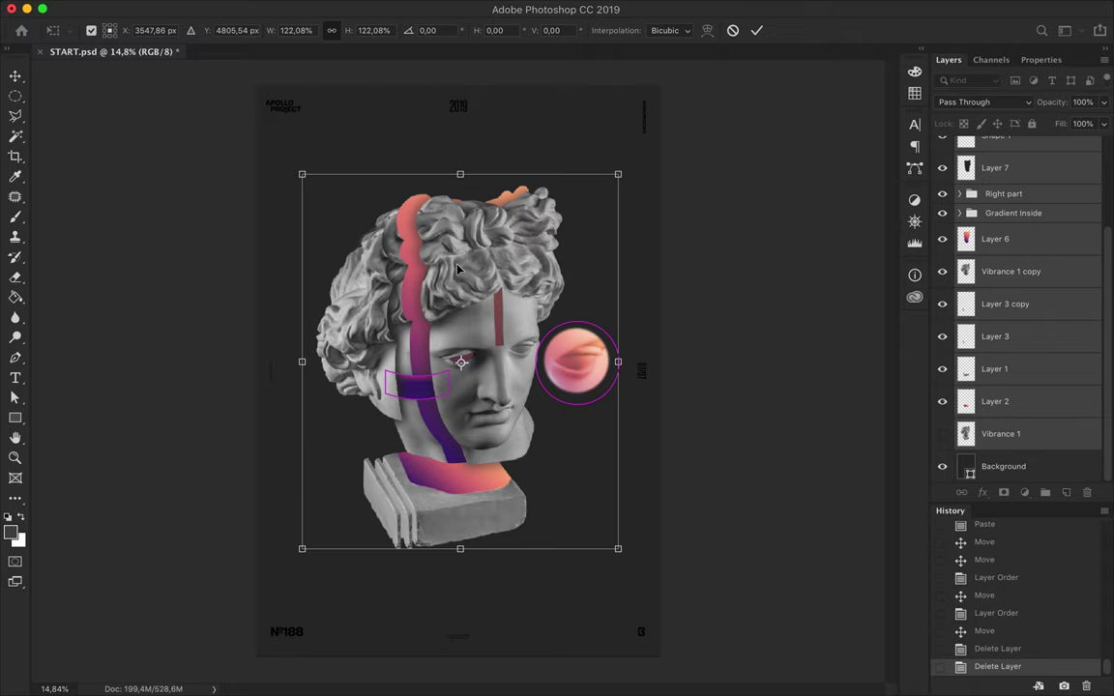
key(Return)
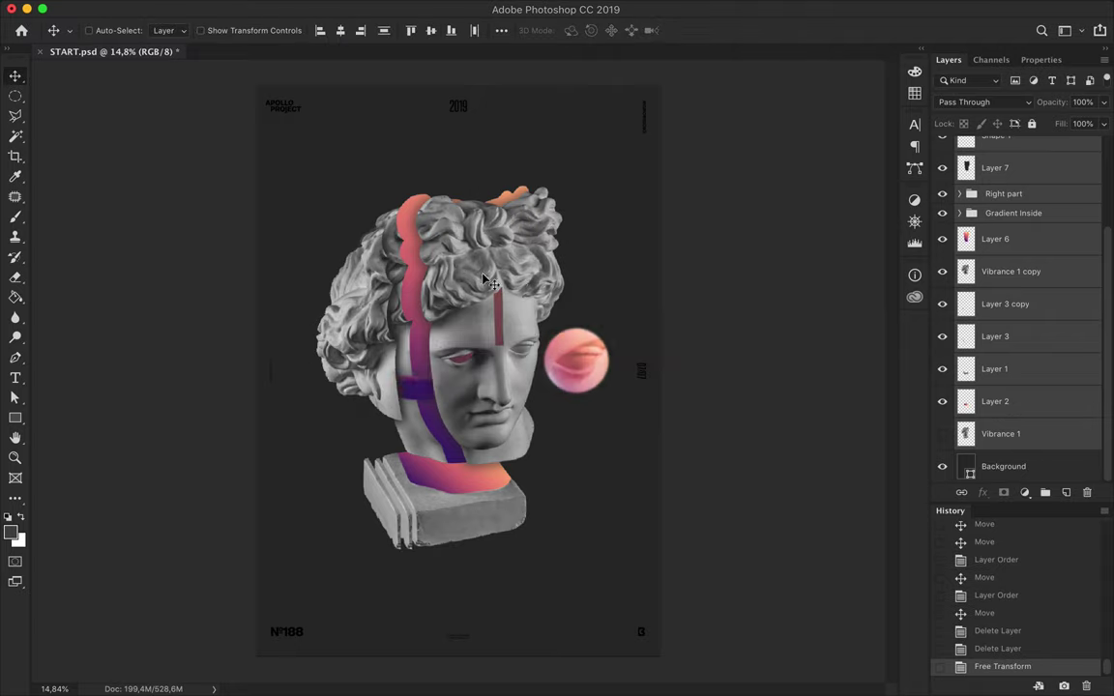
Duplicate the Right part group offset to the left, then select Vibrance 1 copy and Layer 7
super+click(467, 333)
scroll(372, 334, up, 3)
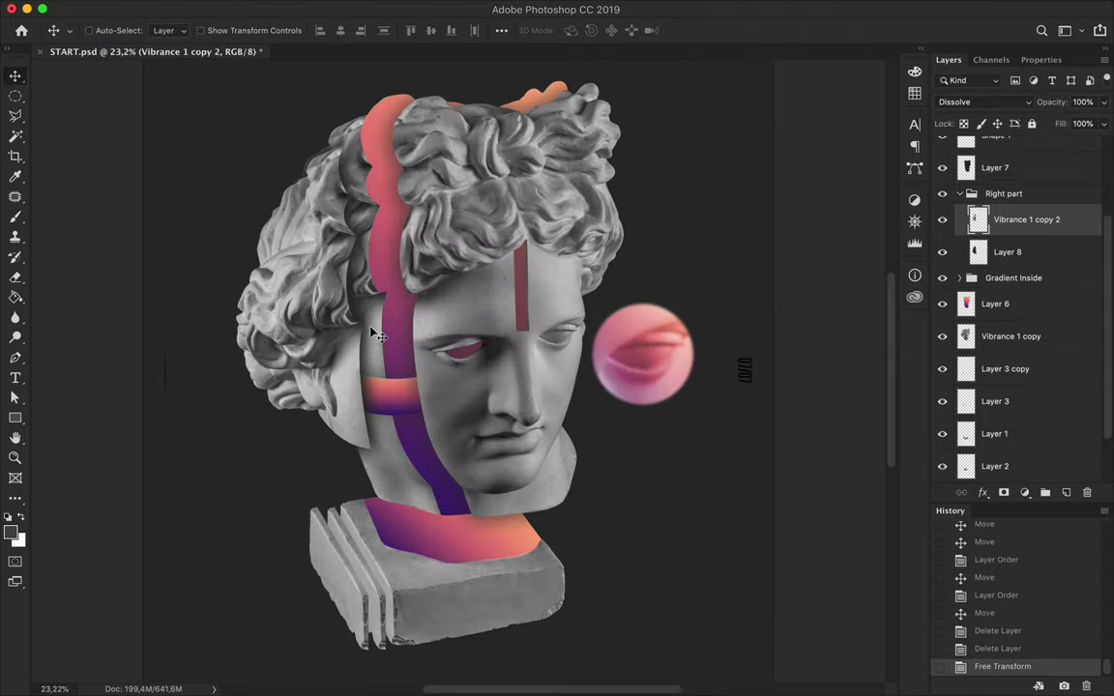
drag(275, 265, 308, 339)
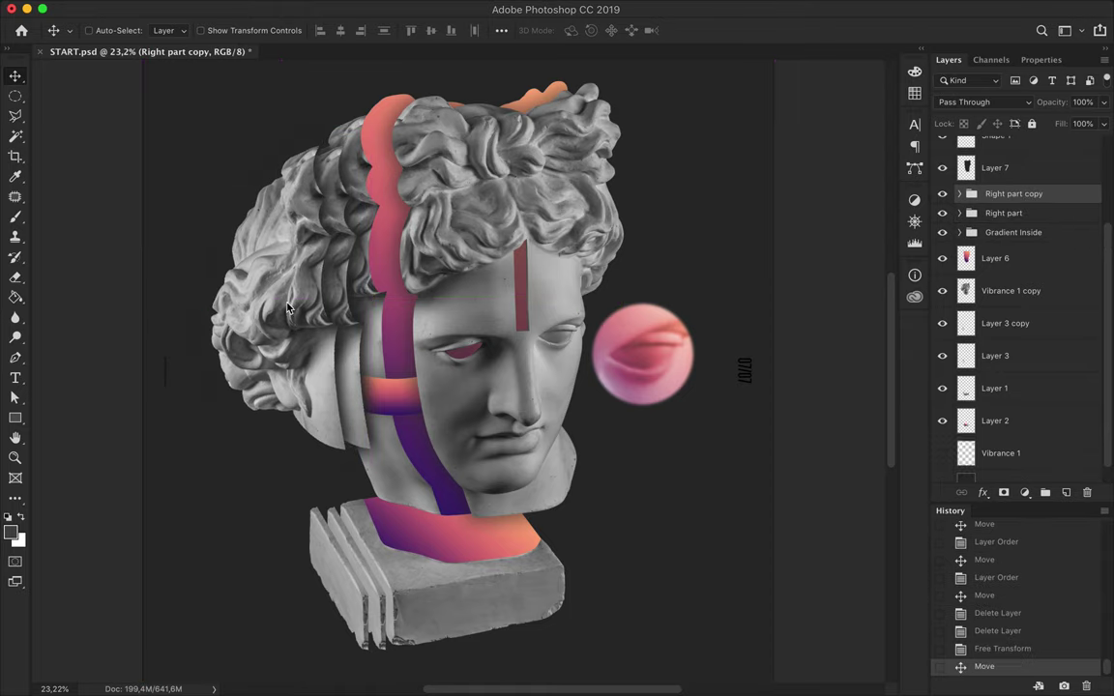
scroll(387, 392, right, 5)
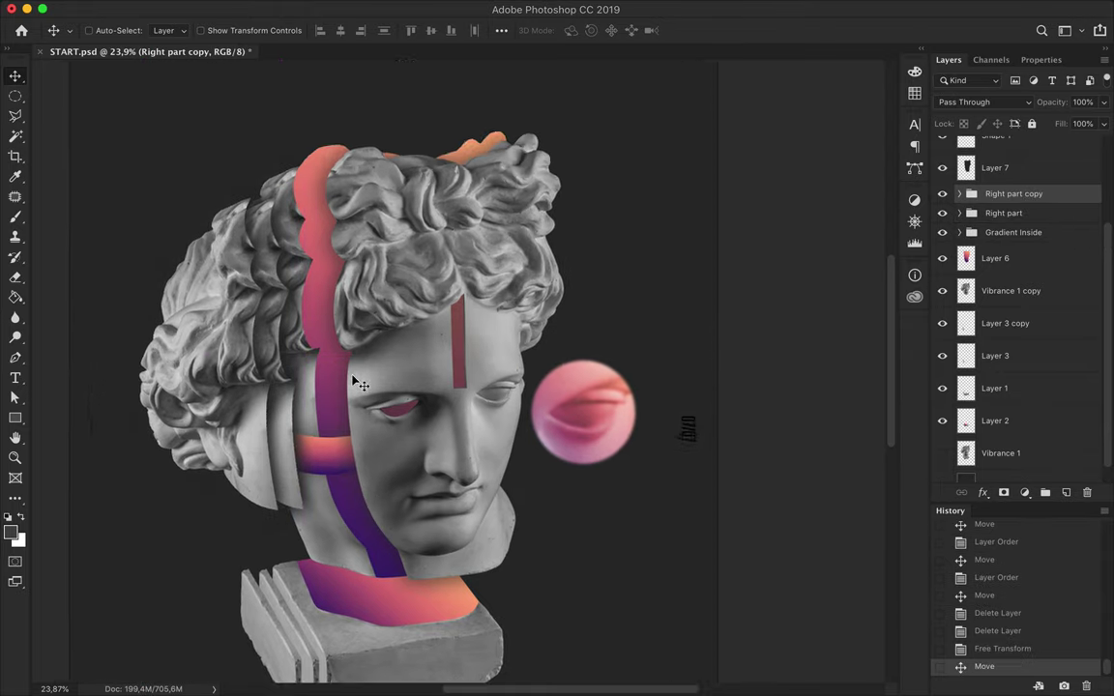
super+click(341, 459)
shift+super+click(409, 502)
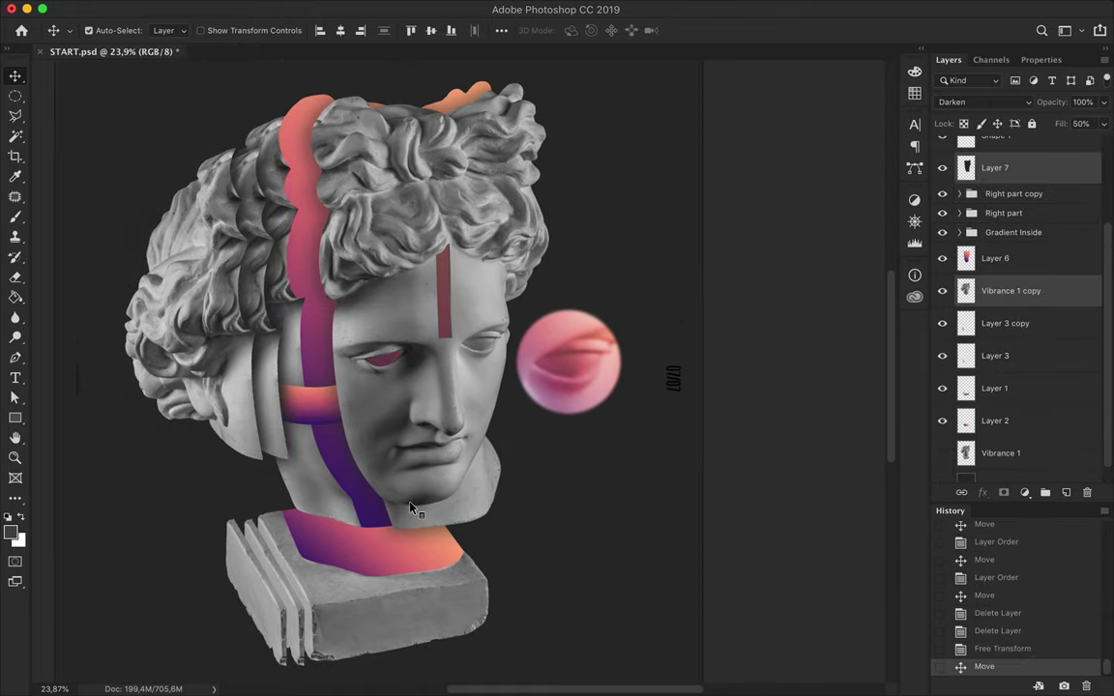
Merge the selected layers below Gradient Inside, then fill the head outline, undoing a trial blur
key(ctrl+shift+])
key(ctrl+e)
drag(996, 194, 992, 386)
super+click(967, 369)
key(g)
click(316, 330)
key(m)
key(super+d)
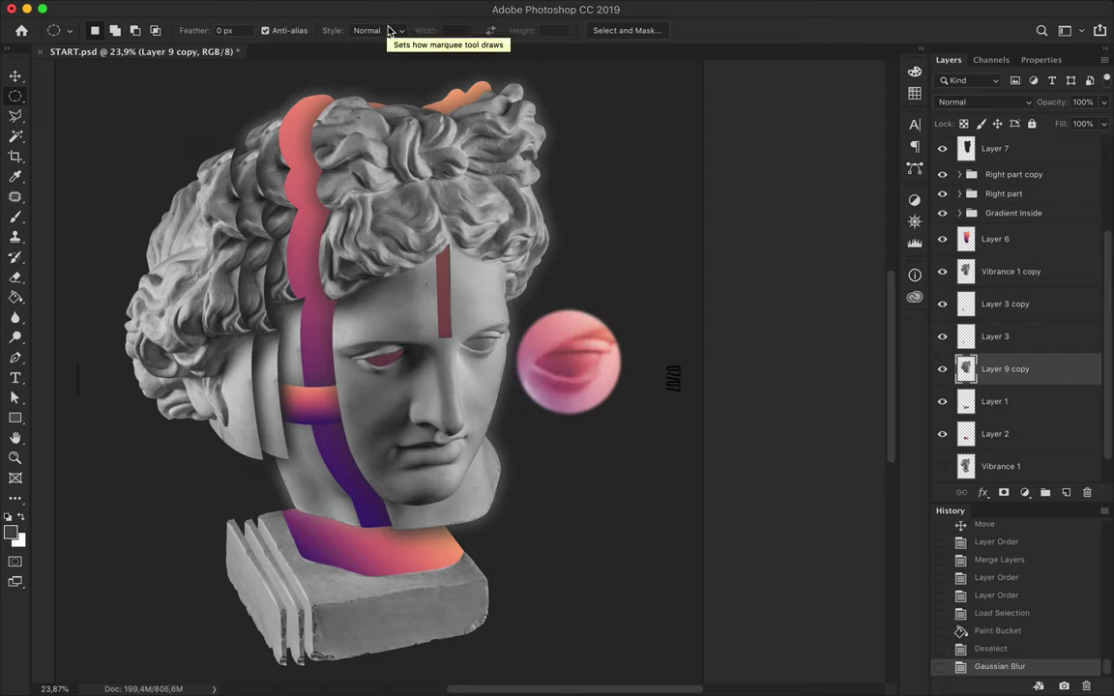
key(super+z)
super+click(967, 369)
Fill the head selection and paint over it with a 5000 px brush
key(g)
click(286, 294)
key(b)
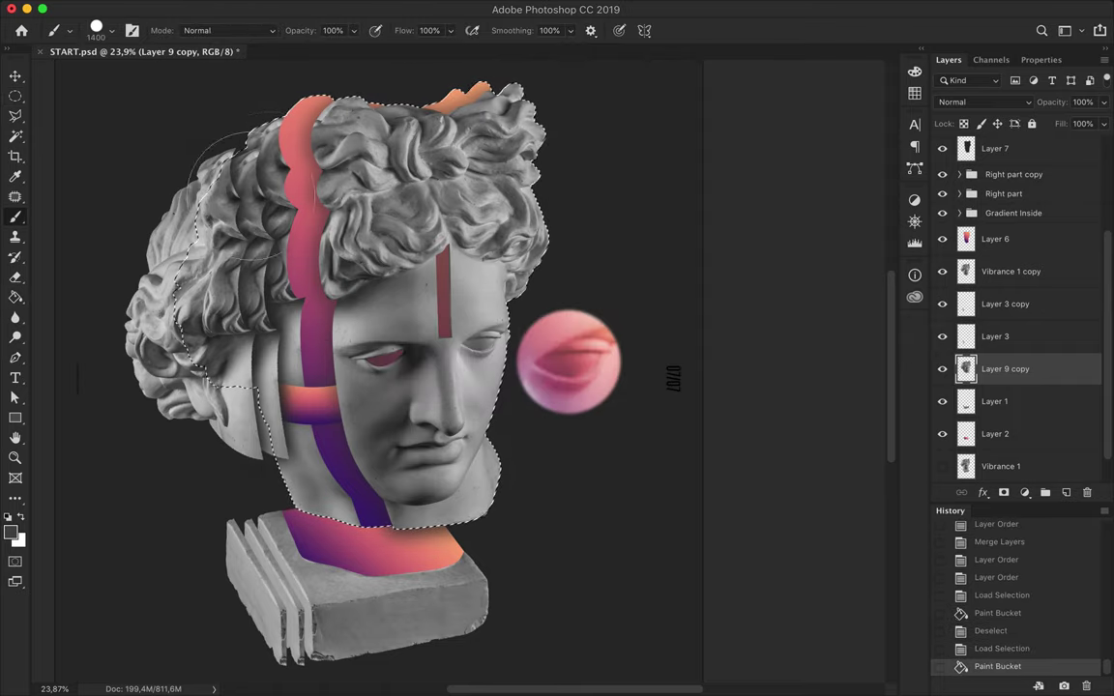
click(111, 30)
text(5000)
key(Return)
click(458, 423)
click(319, 360)
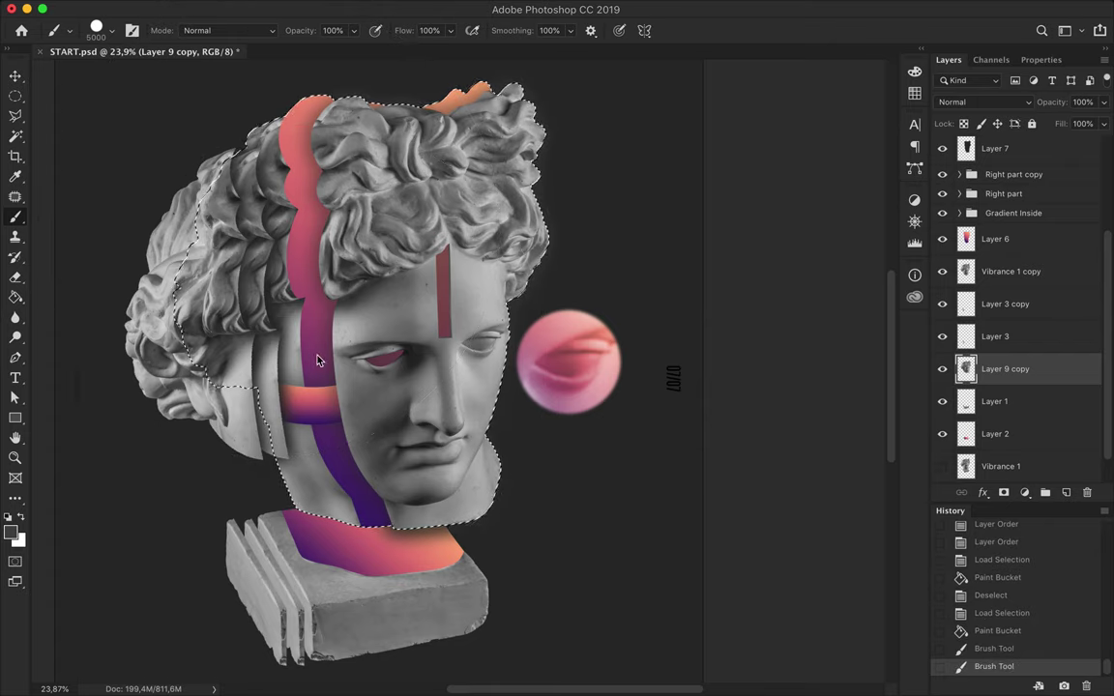
Gaussian-blur the painted head, reposition the blurred layer and merge it
key(m)
key(super+d)
click(380, 9)
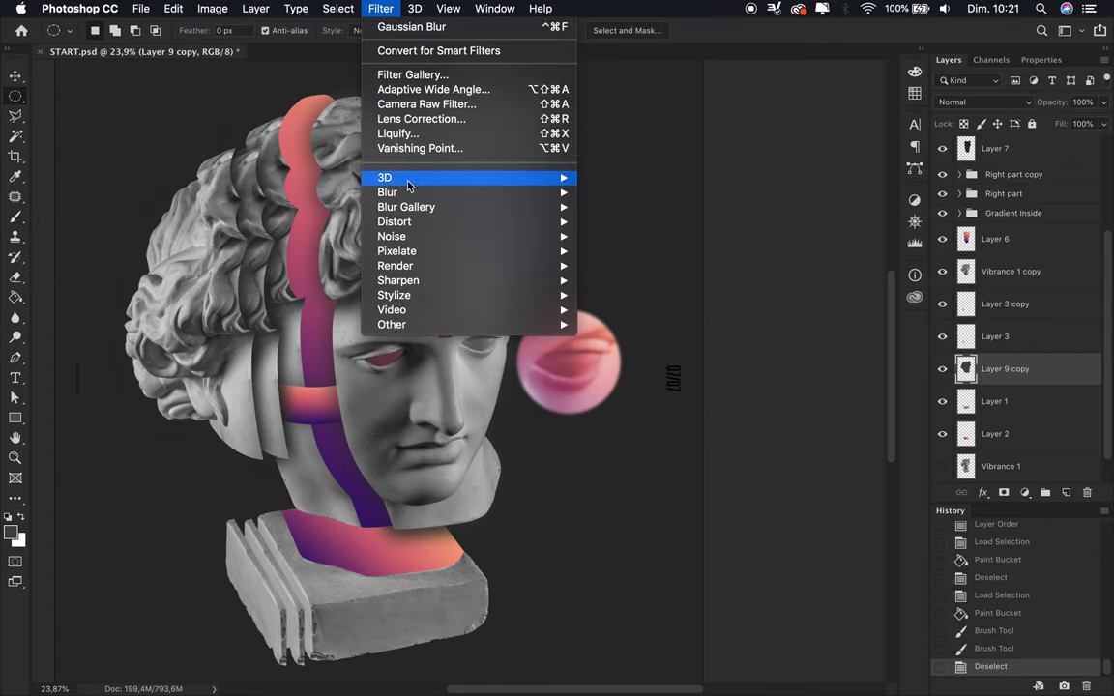
click(407, 27)
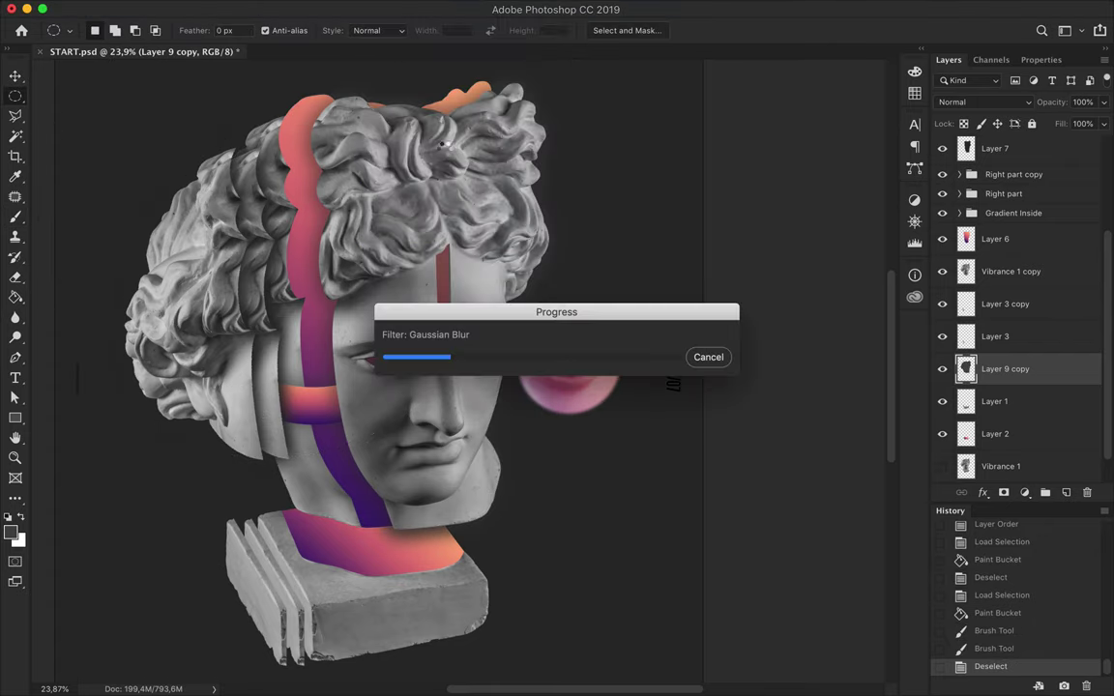
key(v)
drag(425, 466, 397, 484)
drag(1006, 368, 1010, 401)
key(ctrl+e)
Set the shadow to Multiply as a clipping mask, with a clipped copy below Layer 1
click(982, 102)
click(957, 134)
click(982, 102)
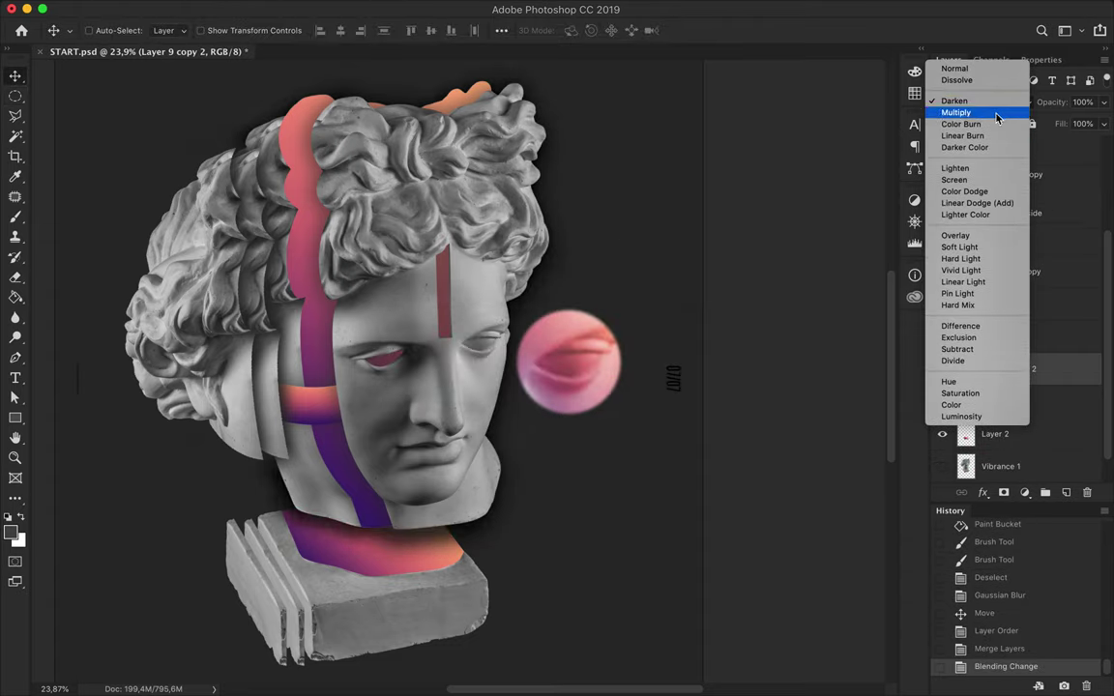
click(998, 113)
key(ctrl+alt+g)
drag(1000, 383, 987, 443)
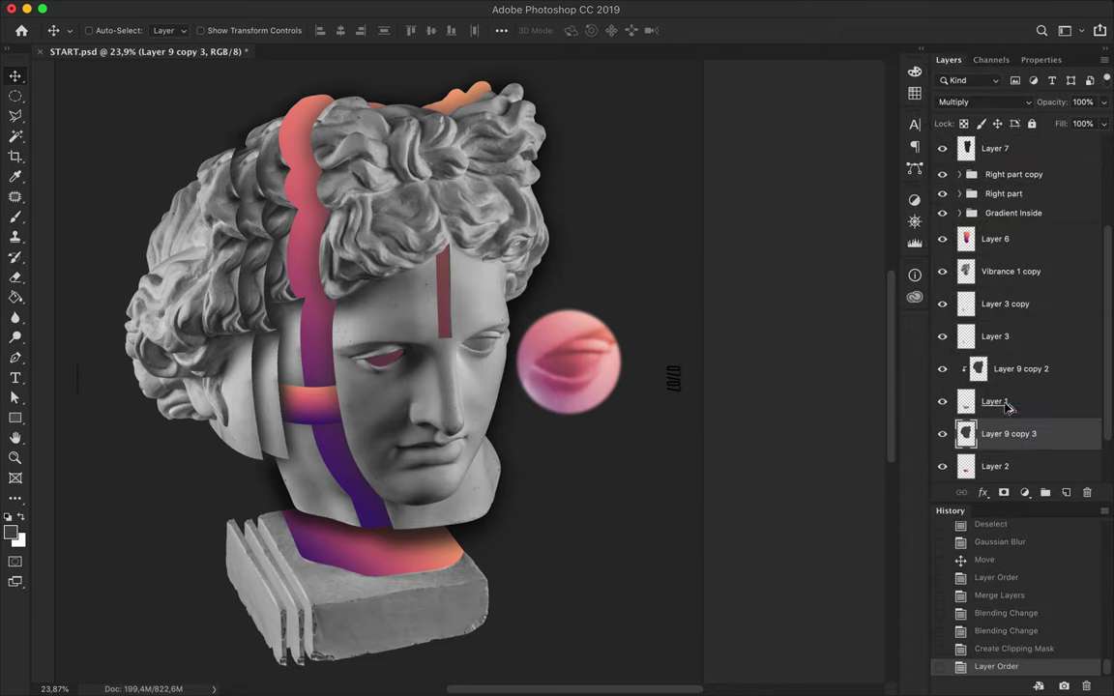
key(ctrl+alt+g)
Set Layer 7 and Layer 8 to Multiply and clip a Layer 8 copy inside Right part
click(995, 148)
click(981, 102)
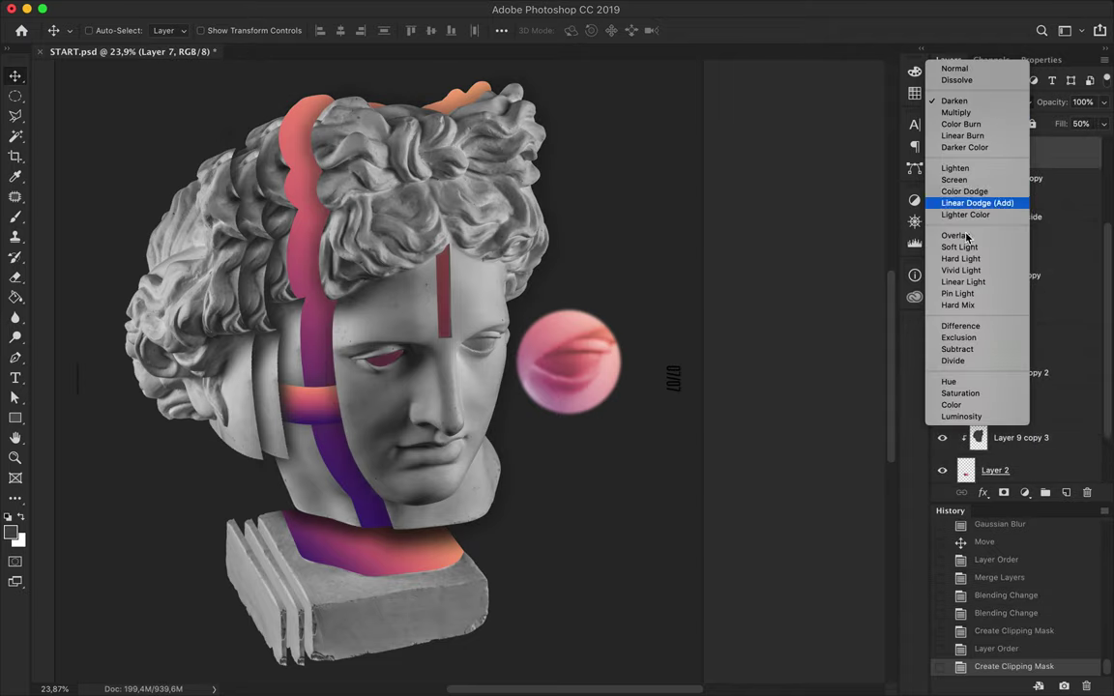
click(997, 113)
click(299, 320)
click(982, 102)
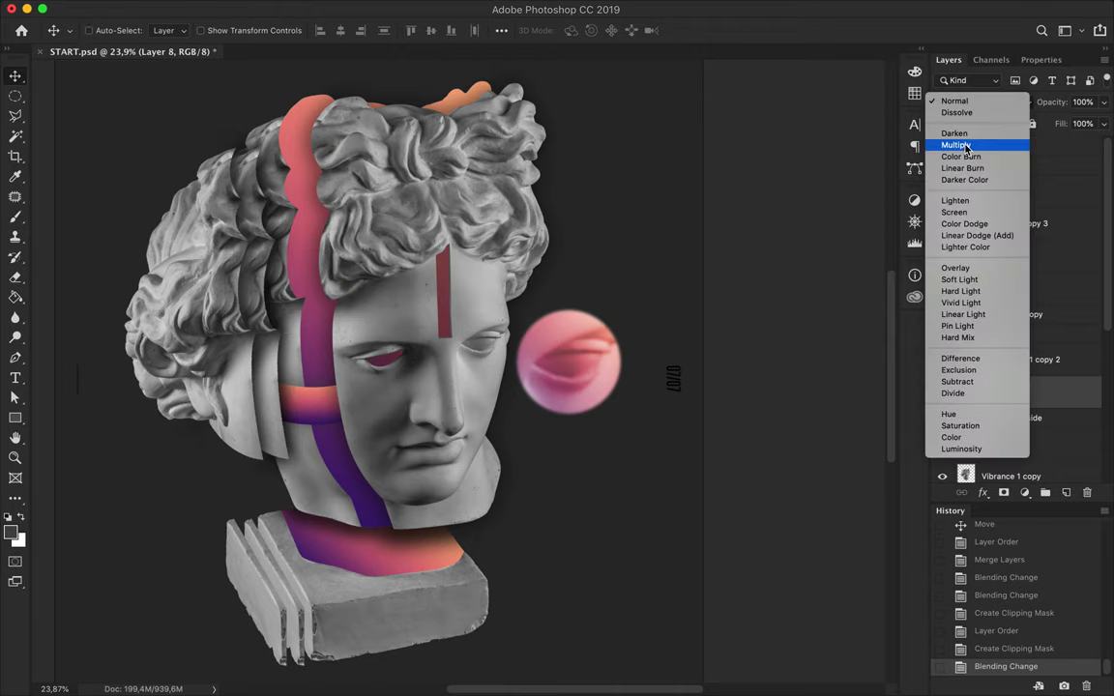
click(982, 102)
click(957, 145)
scroll(594, 242, down, 1)
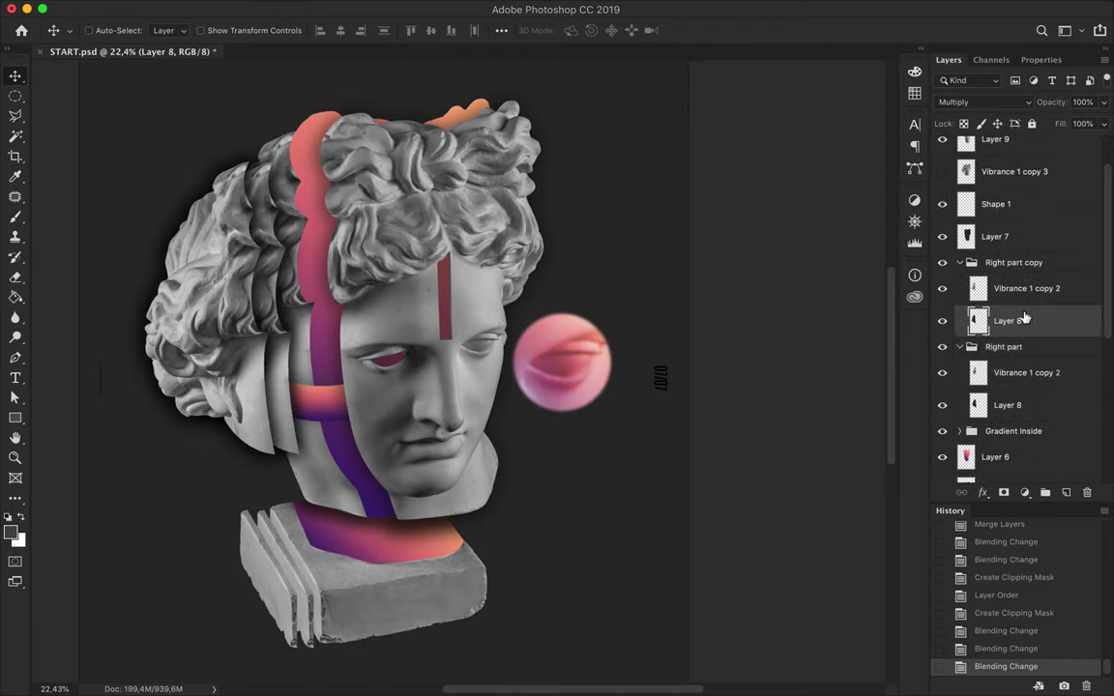
drag(979, 372, 993, 384)
Delete the extra Layer 8 from Right part copy, add a new layer, and load the hair slice outline
click(999, 320)
key(BackSpace)
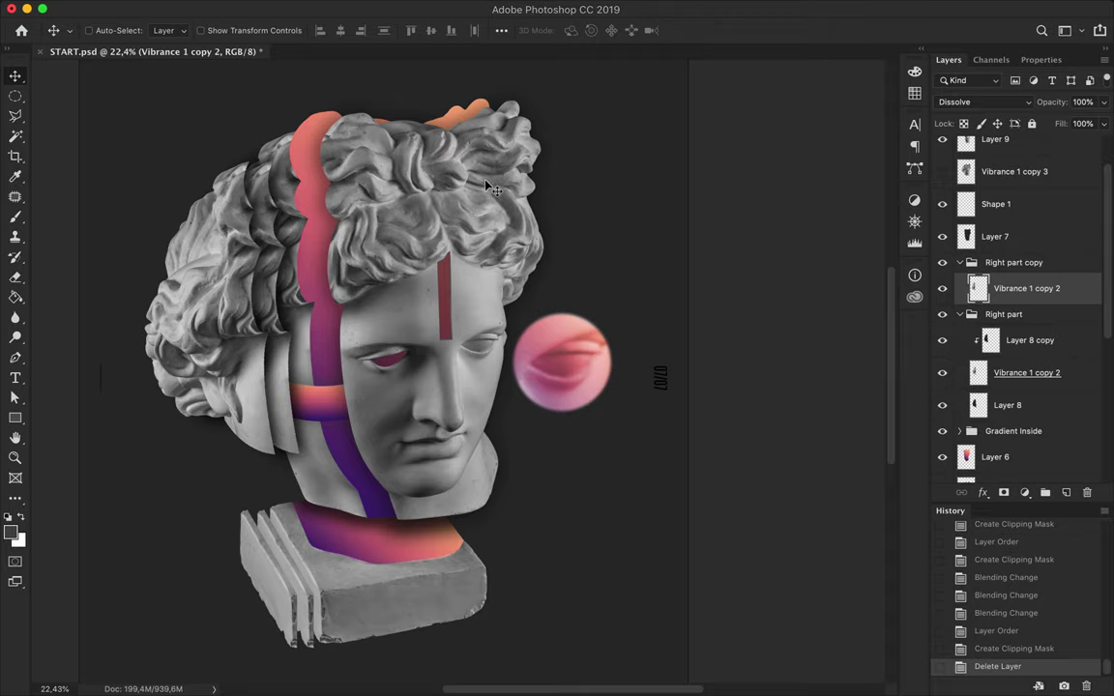
scroll(477, 247, up, 2)
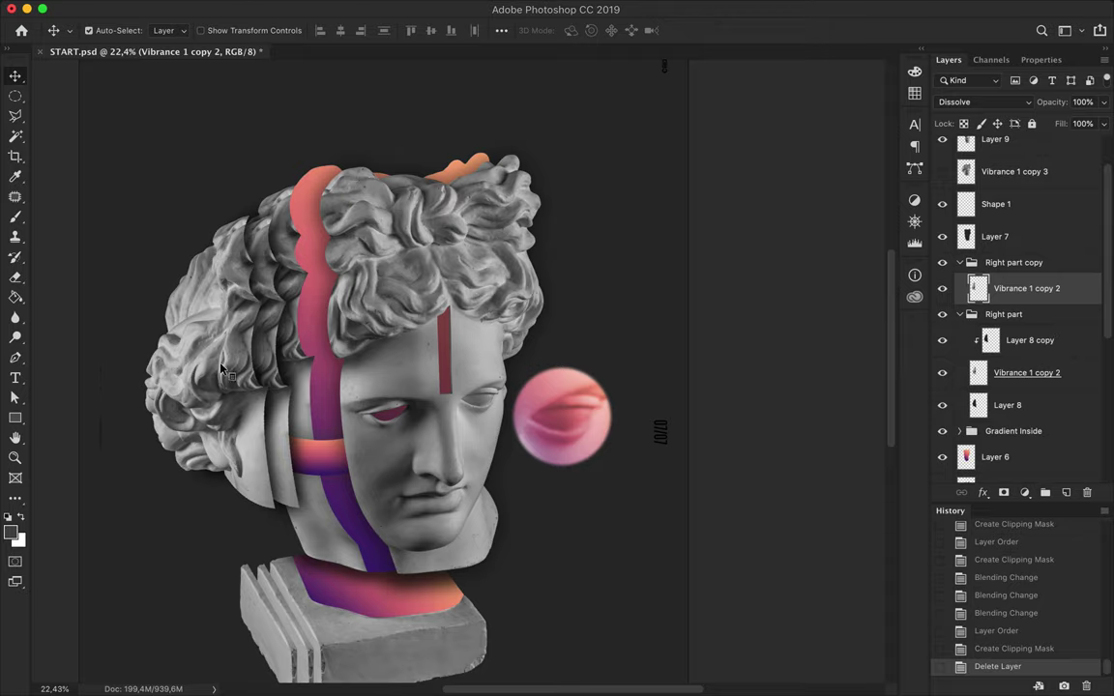
key(ctrl+shift+alt+n)
ctrl+click(978, 438)
Fill the leftmost hair slice selection with the gradient, deselect, and blend it in Overlay
key(g)
right_click(16, 297)
click(85, 295)
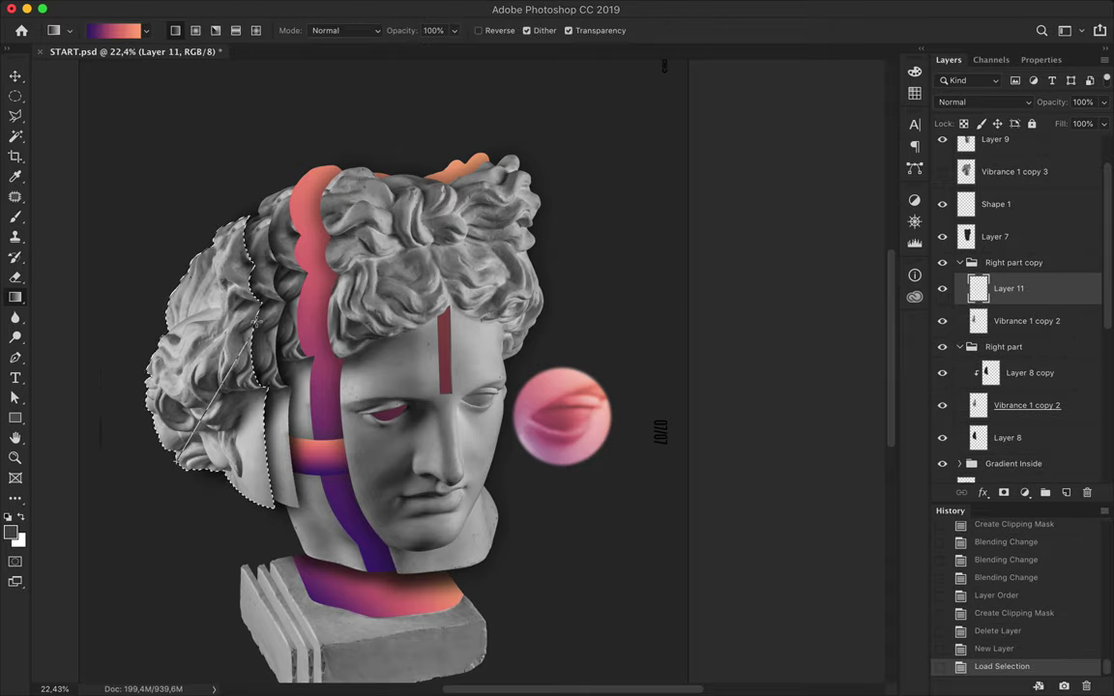
drag(194, 218, 203, 464)
key(ctrl+d)
key(m)
click(985, 102)
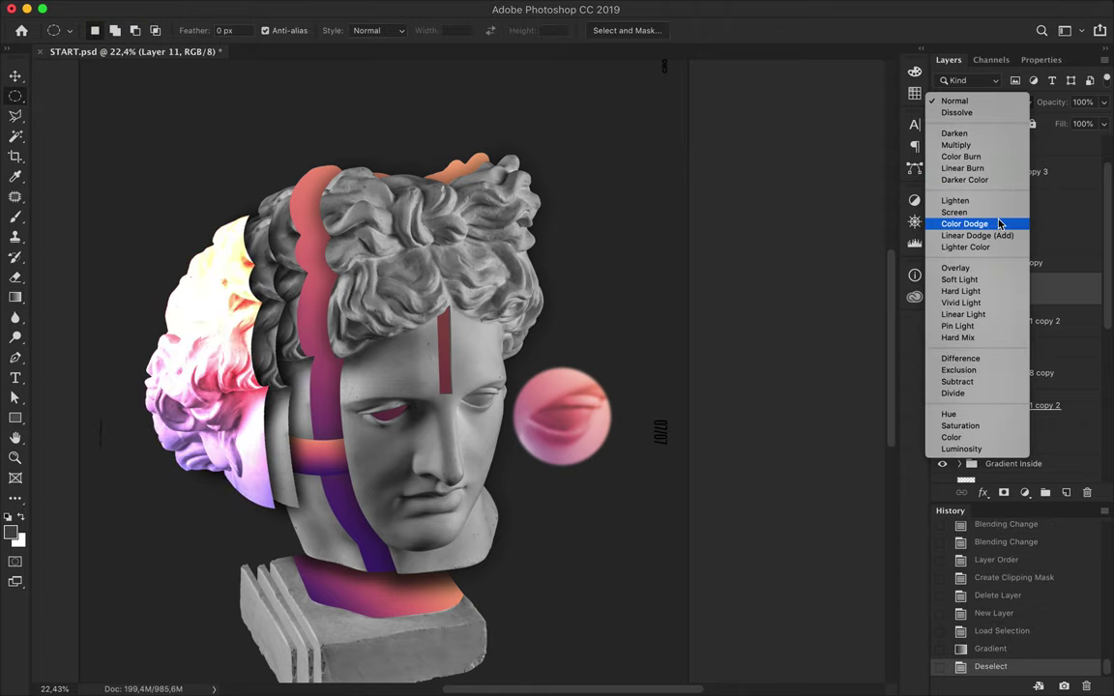
click(956, 268)
Draw a thin vertical rectangle bar near the poster's right edge
key(v)
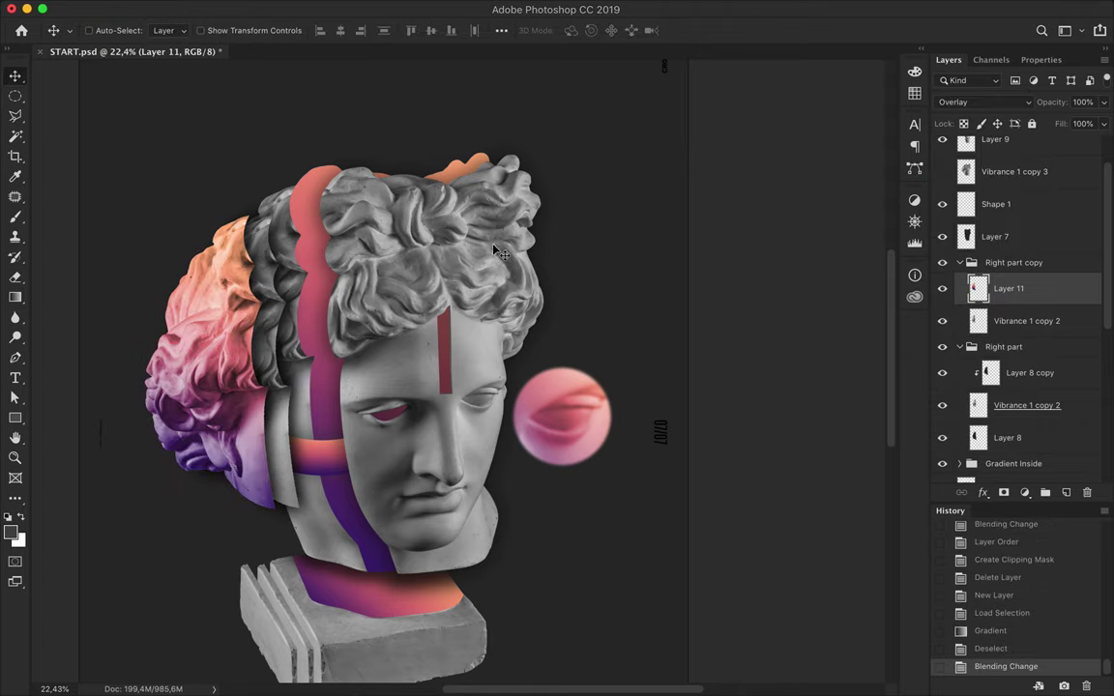
scroll(517, 276, down, 2)
scroll(530, 261, down, 2)
key(u)
drag(583, 110, 584, 658)
Rotate the thin bar about 18 degrees and move it left across the bust
key(ctrl+t)
drag(602, 131, 682, 126)
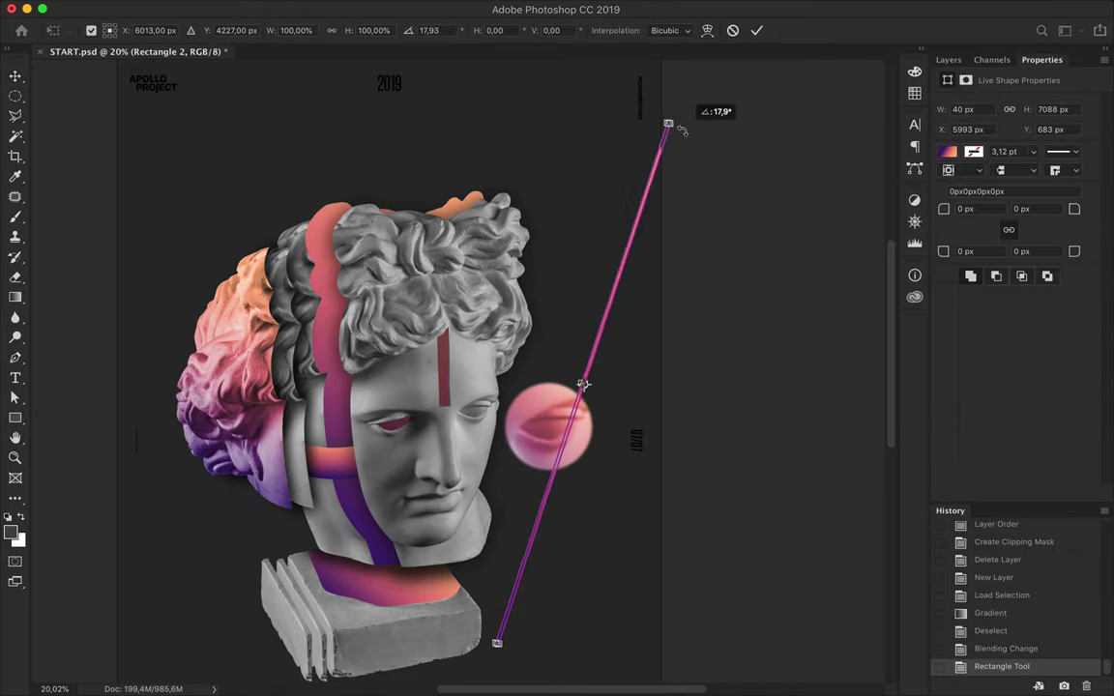
key(Return)
key(v)
drag(657, 186, 455, 154)
Drag the bar layer out of its group and rename it LINE
click(948, 60)
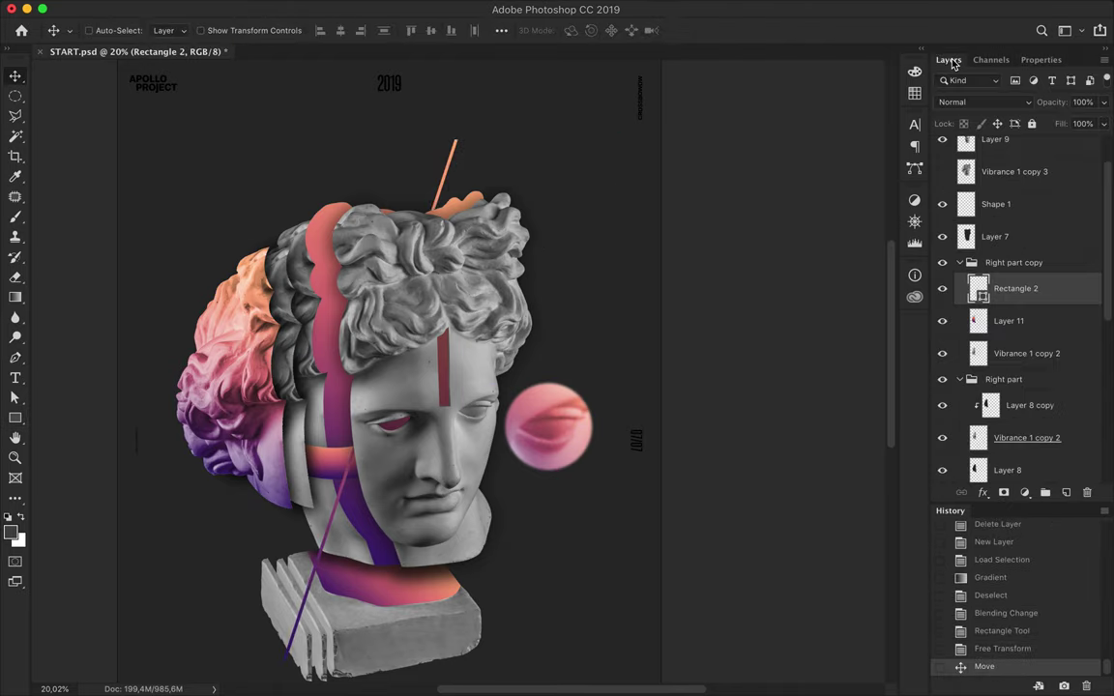
drag(1015, 288, 996, 249)
double_click(996, 224)
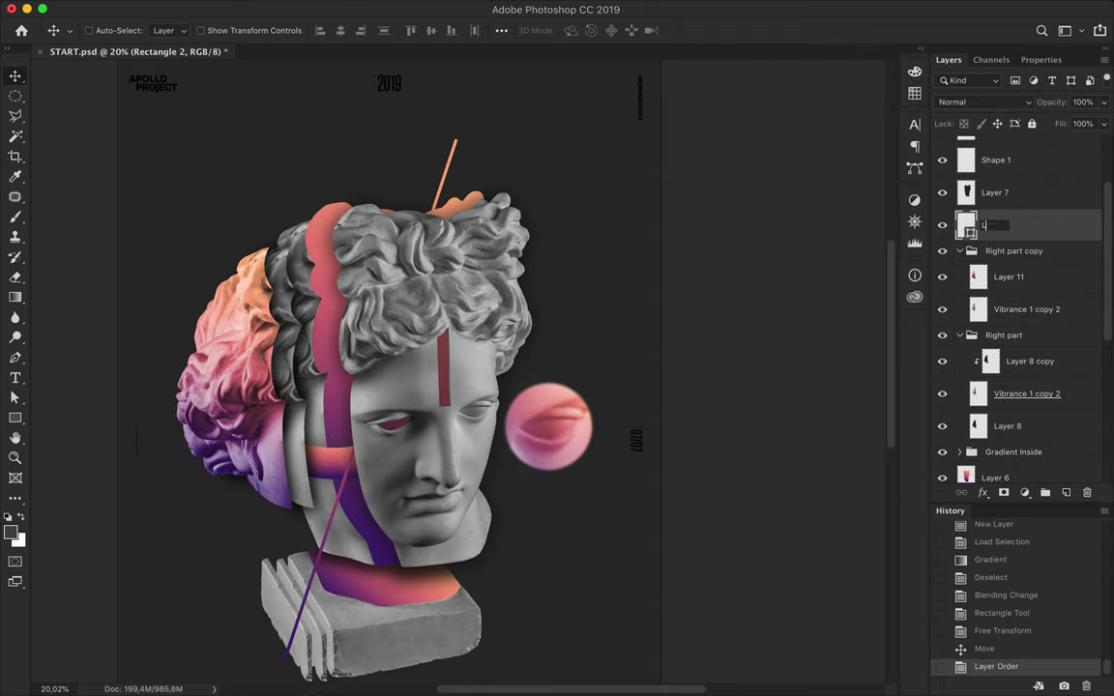
text(LINE)
key(Return)
scroll(1035, 271, down, 5)
drag(1020, 250, 1015, 310)
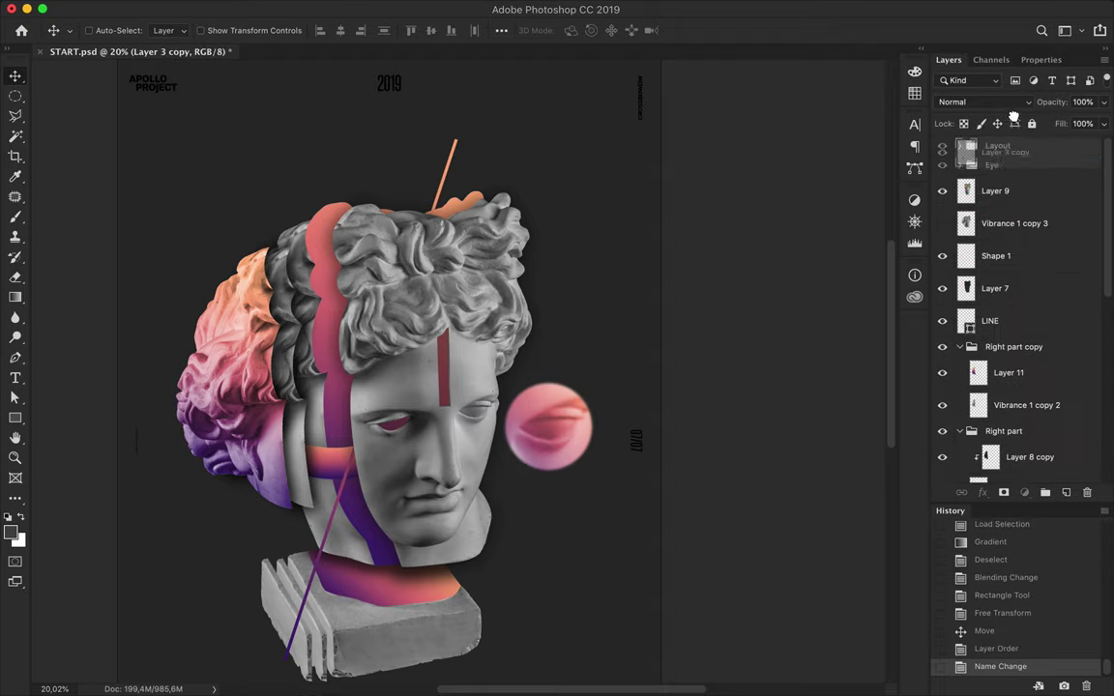
scroll(339, 522, down, 5)
scroll(338, 522, up, 5)
Duplicate the LINE bar just beside the original as LINE copy
drag(474, 217, 483, 232)
scroll(518, 271, down, 5)
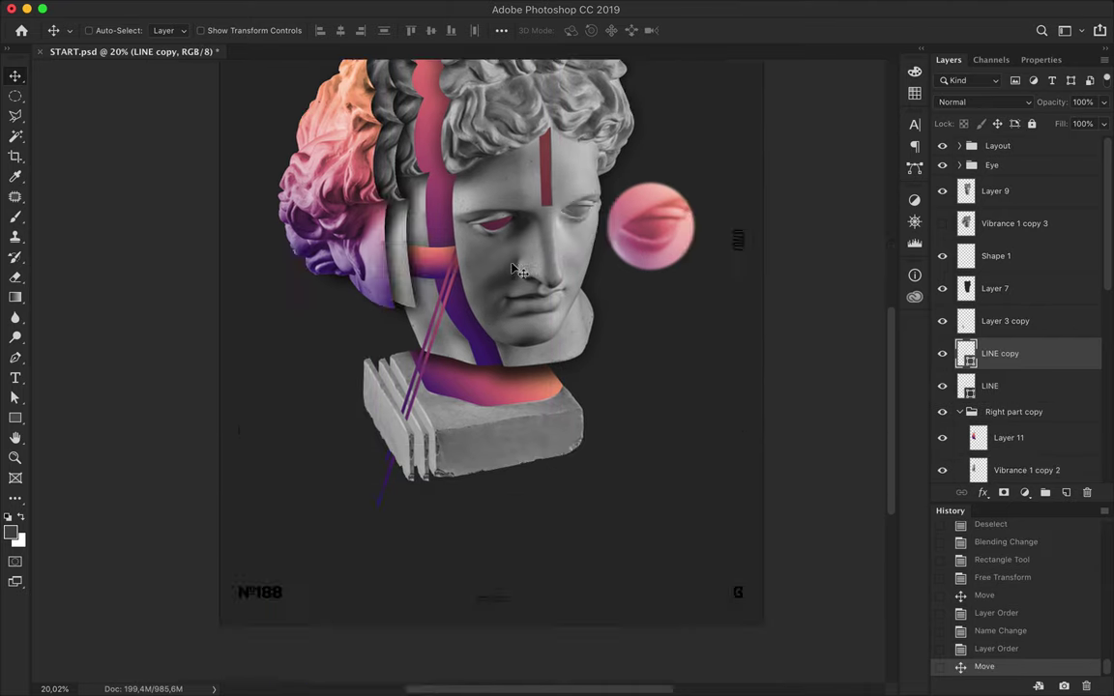
scroll(518, 271, up, 4)
scroll(481, 421, down, 2)
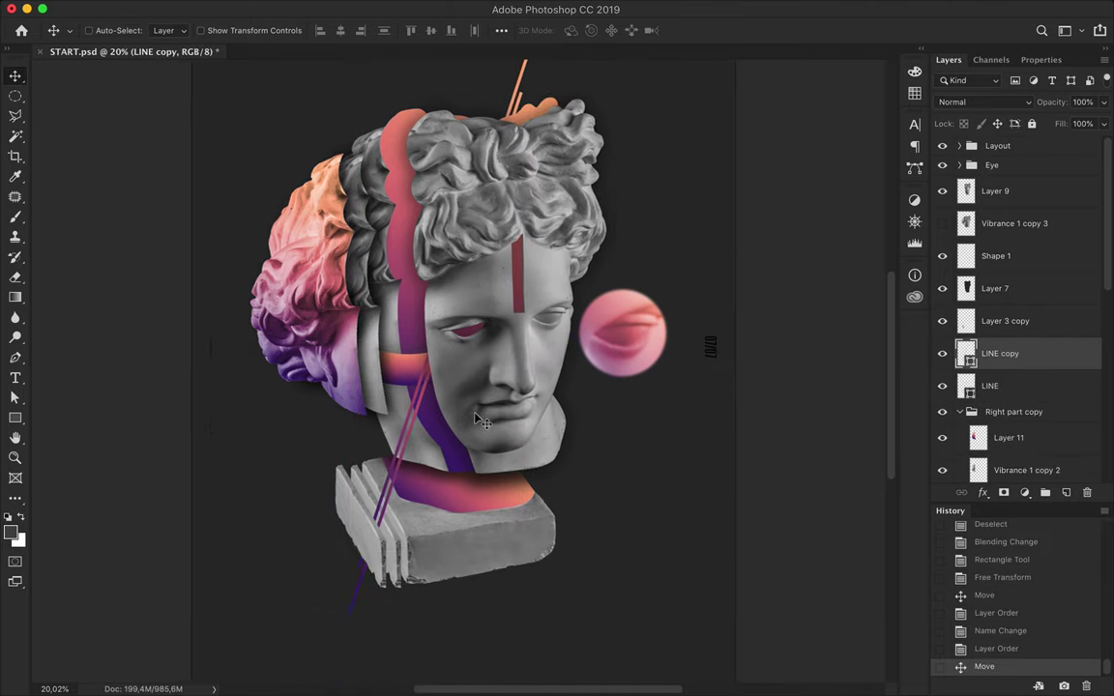
scroll(481, 420, down, 1)
scroll(480, 421, up, 3)
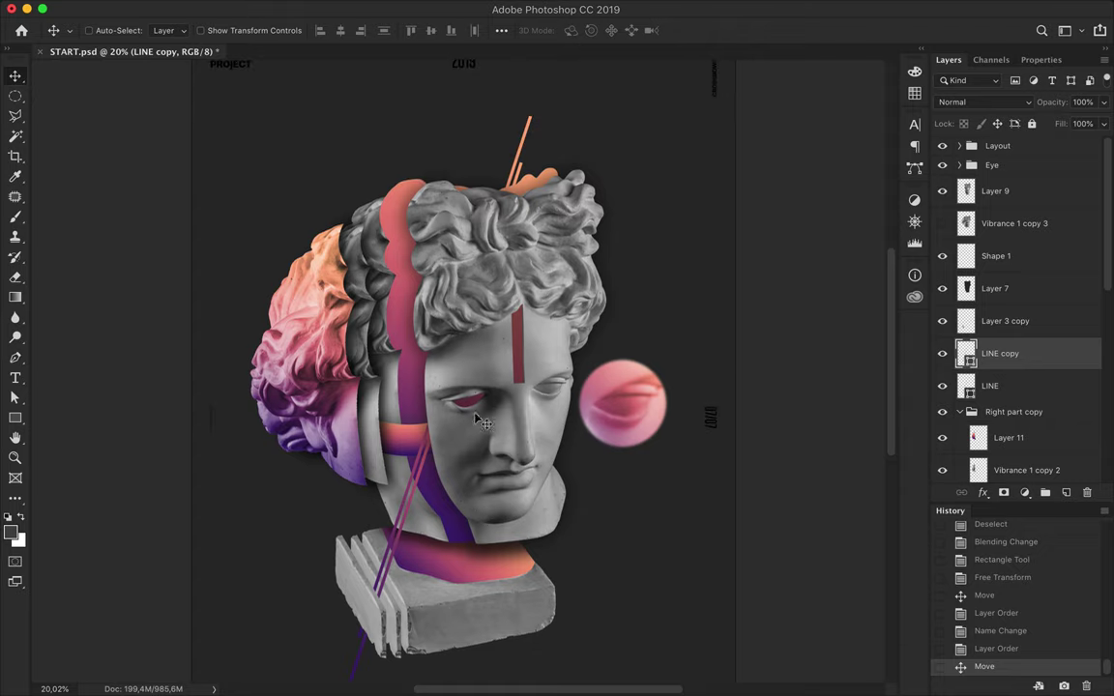
Draw a gradient-filled ellipse and place Ellipse 1 below the Gradient Inside group
key(u)
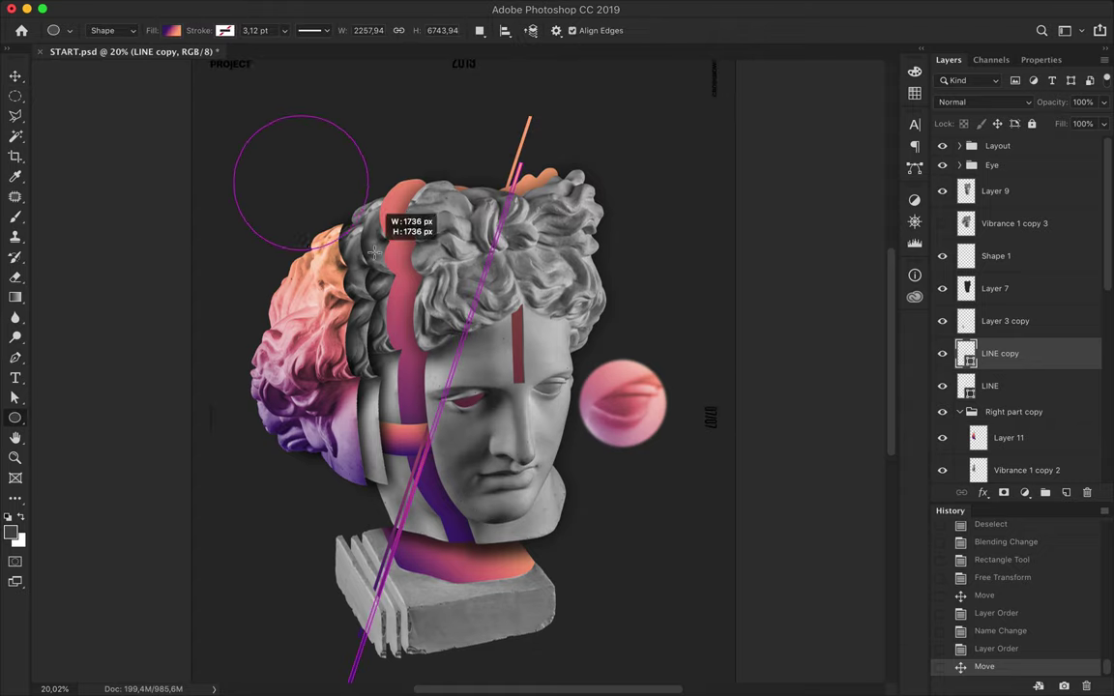
click(172, 30)
key(v)
drag(319, 174, 360, 200)
drag(1023, 344, 997, 392)
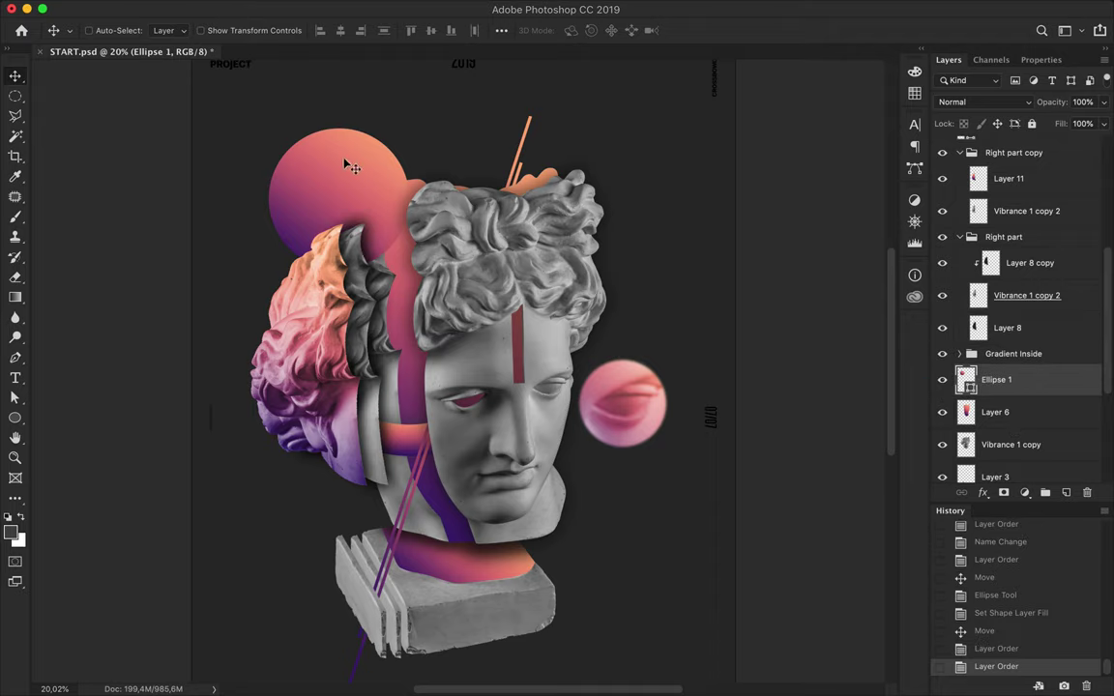
drag(350, 167, 372, 189)
Set Layer 7 fill to 100% and Layer 8 copy fill to 61%, moving the circle behind the hair
drag(1104, 124, 1103, 143)
super+click(346, 249)
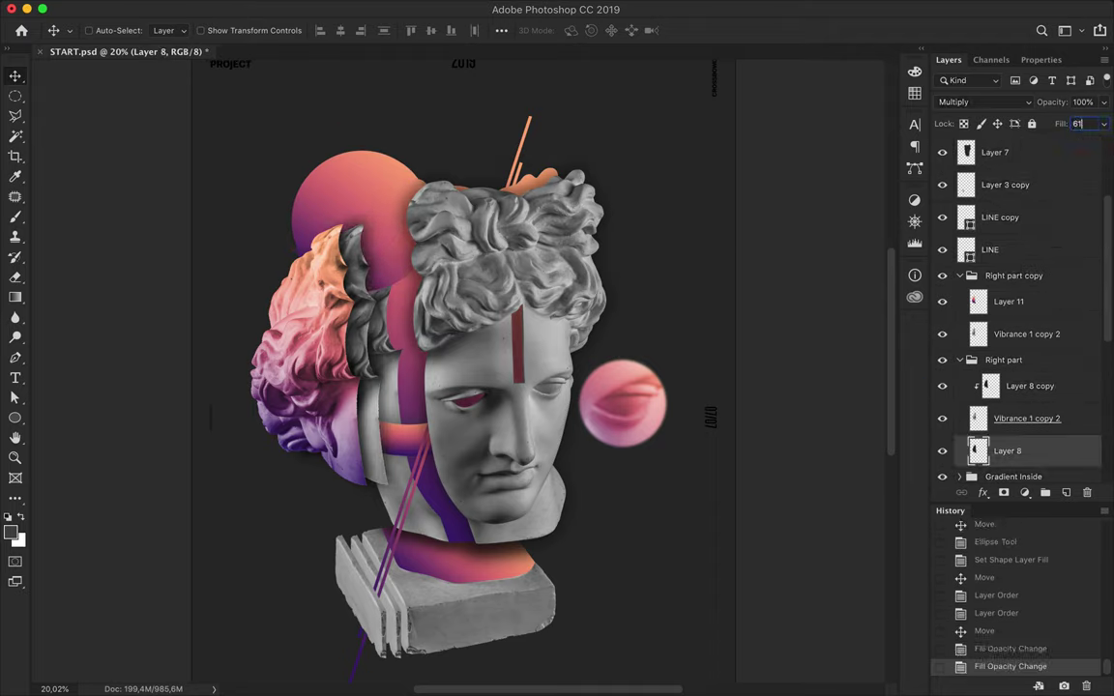
text(61)
key(Return)
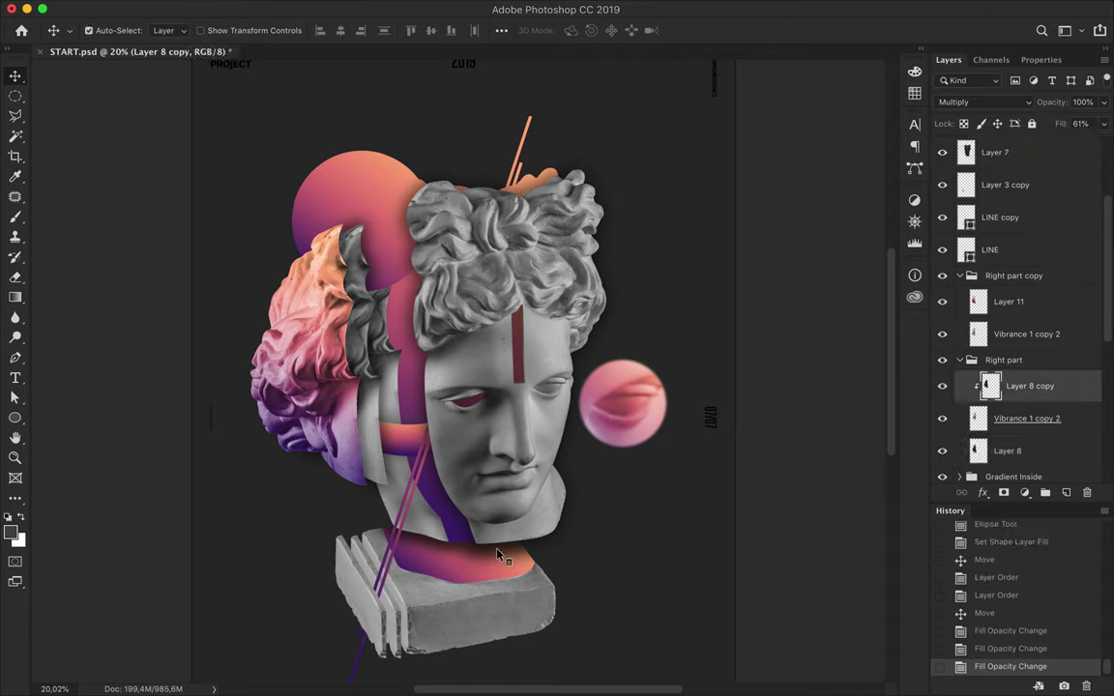
mouse_move(366, 164)
mouse_down()
mouse_move(314, 226)
mouse_move(314, 189)
mouse_up()
Duplicate the circle to the head's lower right and enlarge it
scroll(324, 242, up, 3)
drag(329, 278, 601, 567)
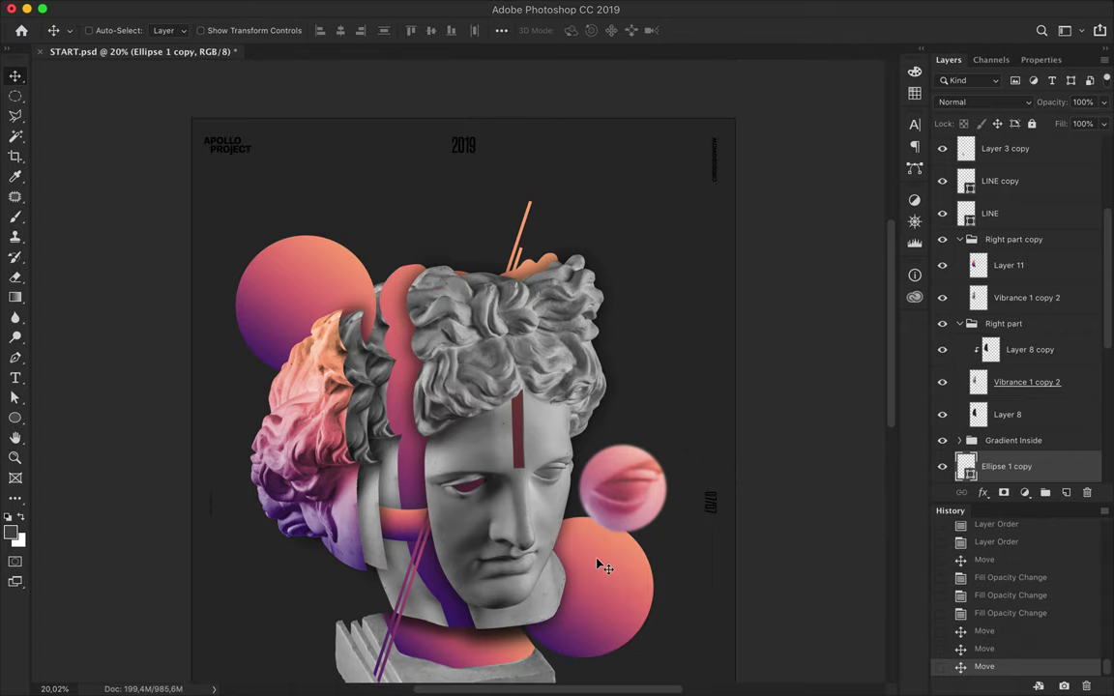
key(ctrl+t)
drag(655, 520, 673, 498)
key(Return)
Shrink the upper Ellipse 1 circle behind the hair and save START.psd
click(306, 281)
key(ctrl+t)
mouse_move(376, 236)
mouse_down()
mouse_move(329, 272)
mouse_move(283, 465)
mouse_up()
key(Return)
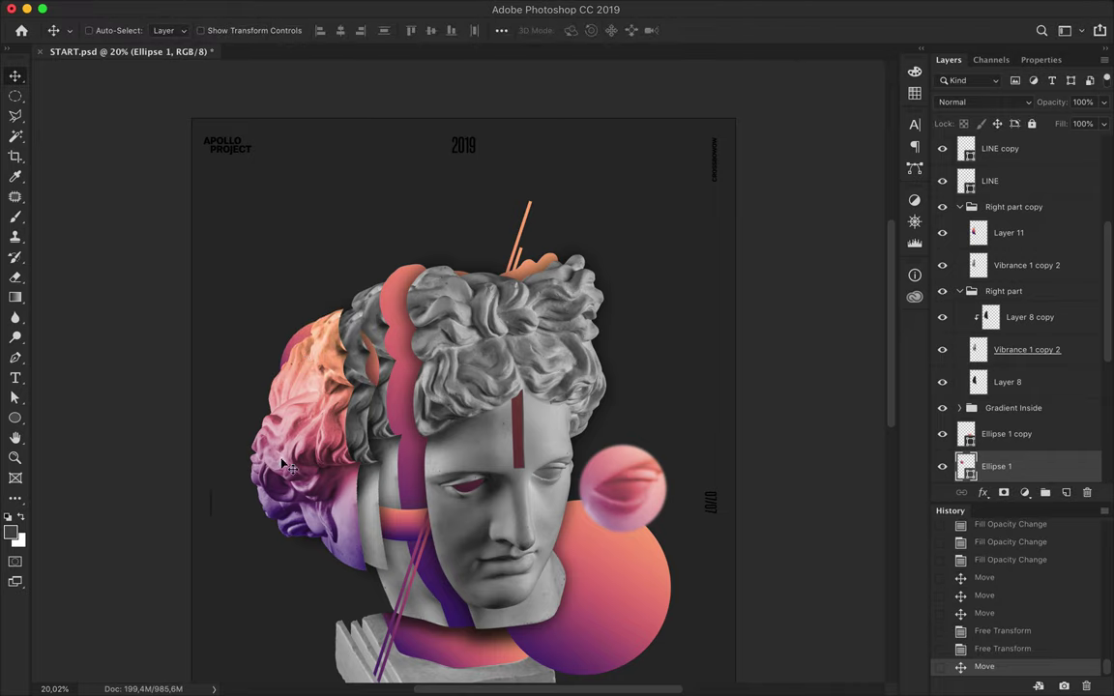
key(cmd+s)
scroll(290, 435, down, 3)
scroll(356, 225, down, 1)
click(373, 263)
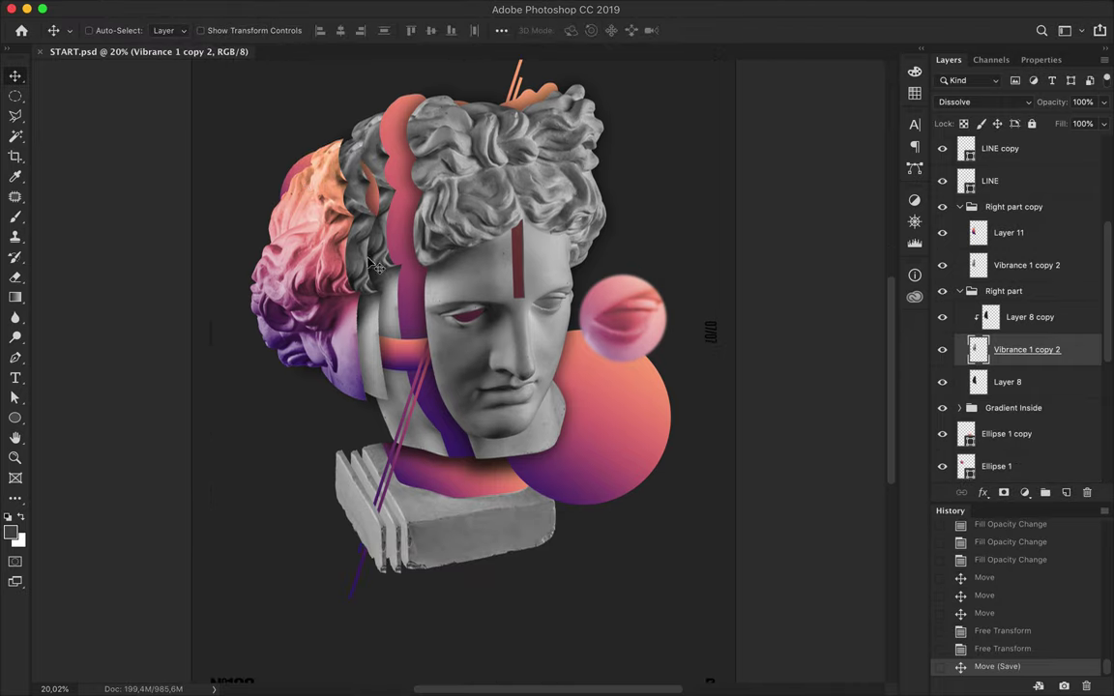
Scale down the left head slice and its hair tint layers, Layer 11 and Vibrance 1 copy 2
shift+click(1013, 382)
key(ctrl+t)
drag(329, 413, 330, 397)
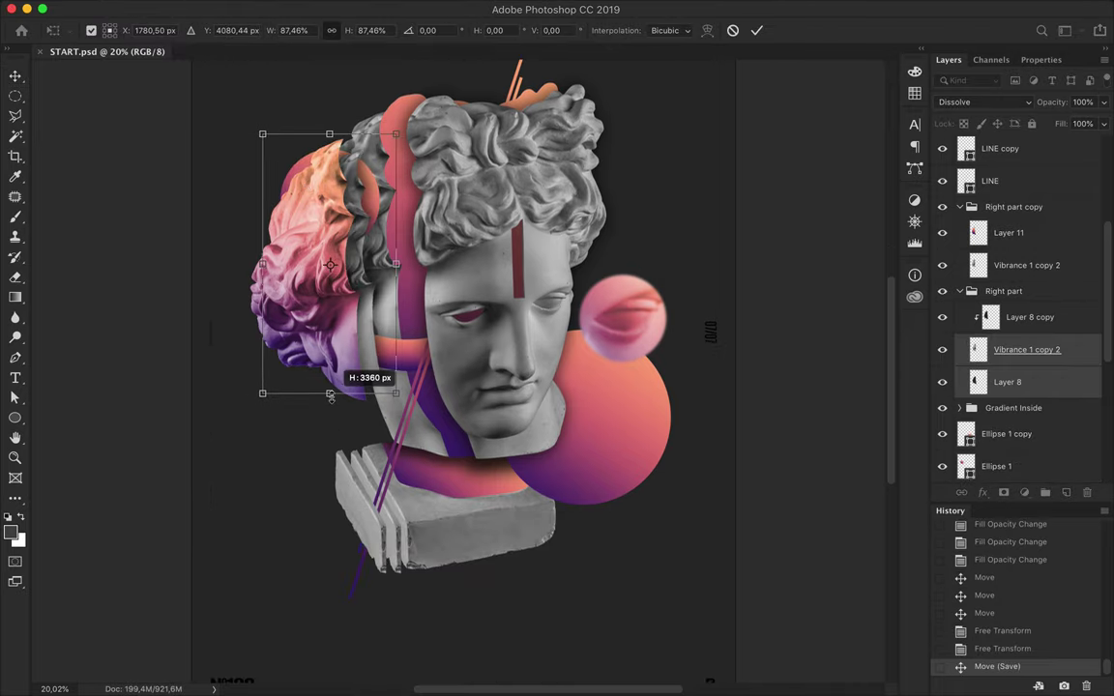
key(Return)
click(959, 291)
click(1009, 233)
shift+click(1027, 265)
key(ctrl+t)
drag(307, 400, 308, 355)
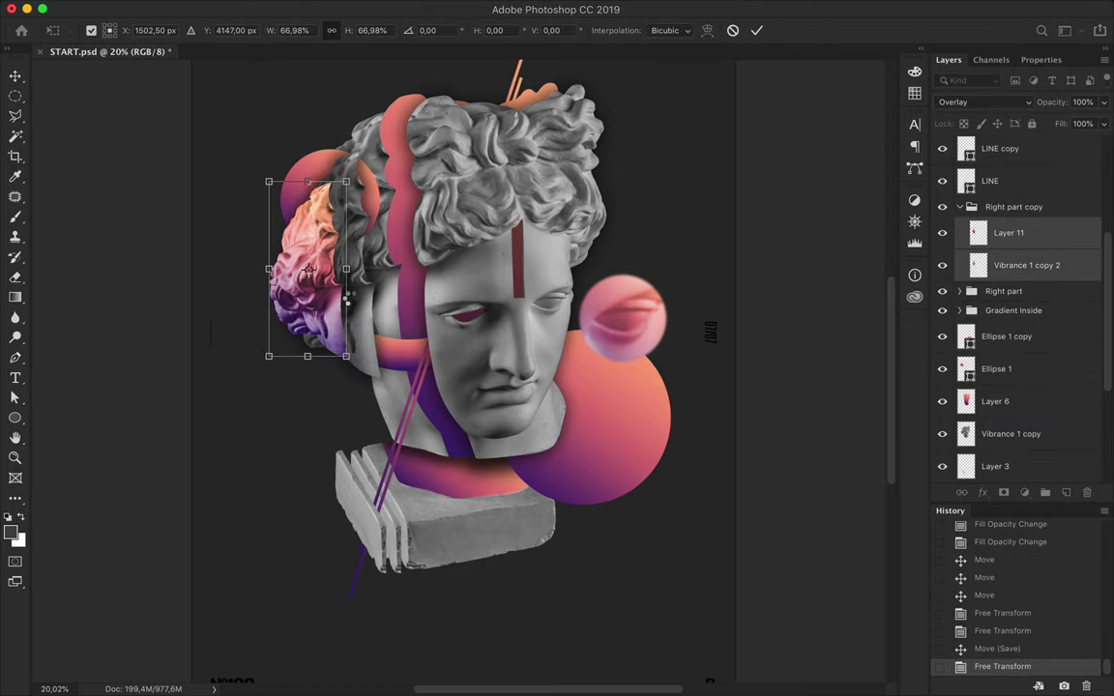
key(Return)
Shorten Layer 8 copy from its top
click(346, 300)
key(ctrl+t)
drag(308, 119, 308, 156)
key(Return)
Shrink the plinth slices, shift them left, then adjust Layer 3 copy
key(ctrl+t)
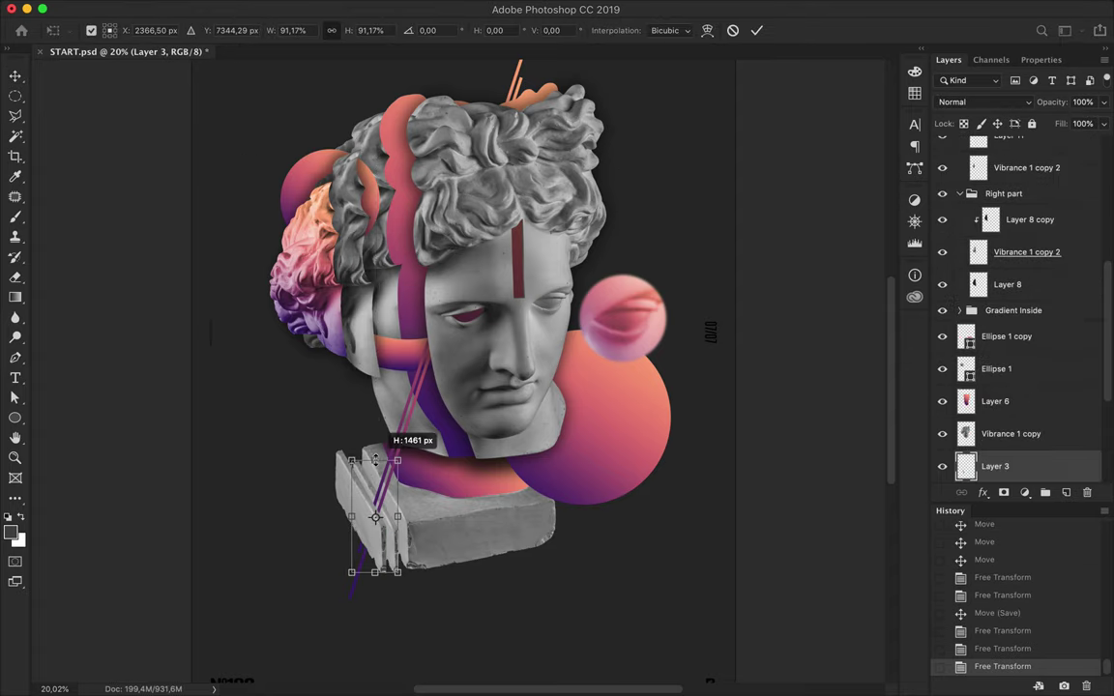
mouse_move(405, 547)
mouse_down()
mouse_move(361, 508)
mouse_move(366, 495)
mouse_up()
key(Return)
click(361, 508)
key(ctrl+t)
key(Return)
Move LINE copy into the Right part copy group
mouse_move(1006, 152)
mouse_down()
mouse_move(995, 193)
mouse_move(989, 169)
mouse_move(999, 276)
mouse_move(954, 363)
mouse_move(992, 338)
mouse_up()
scroll(999, 276, down, 10)
scroll(547, 263, up, 2)
scroll(547, 263, down, 3)
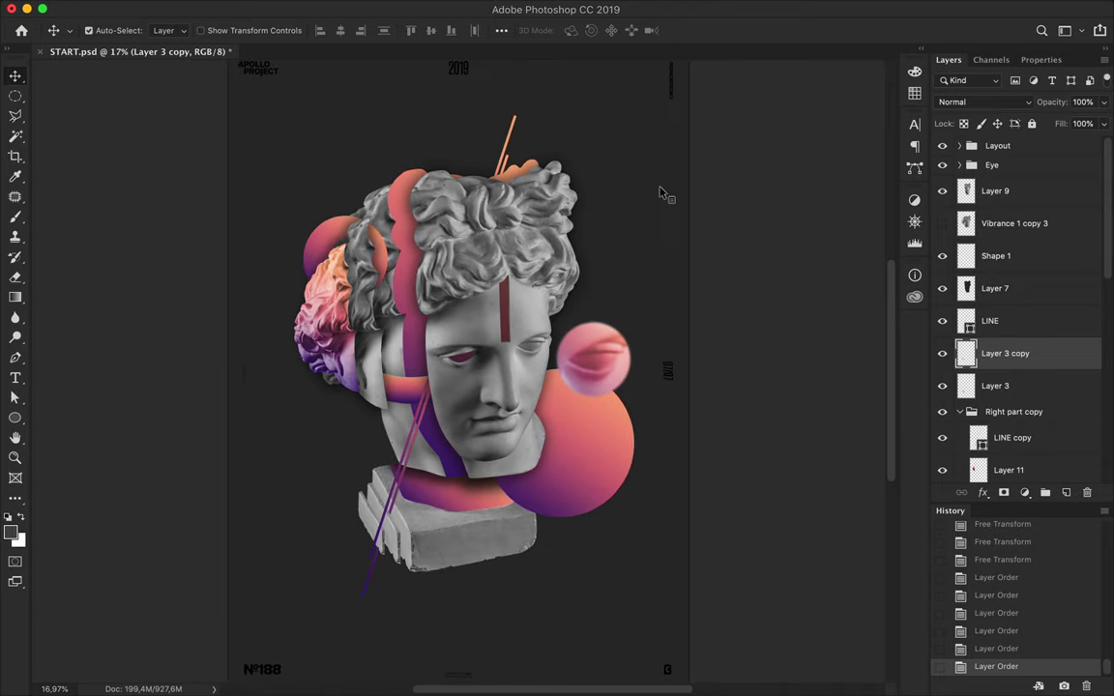
Try pink and dark purple fills on the background shape, then keep it dark grey
key(a)
click(652, 254)
click(232, 30)
click(261, 112)
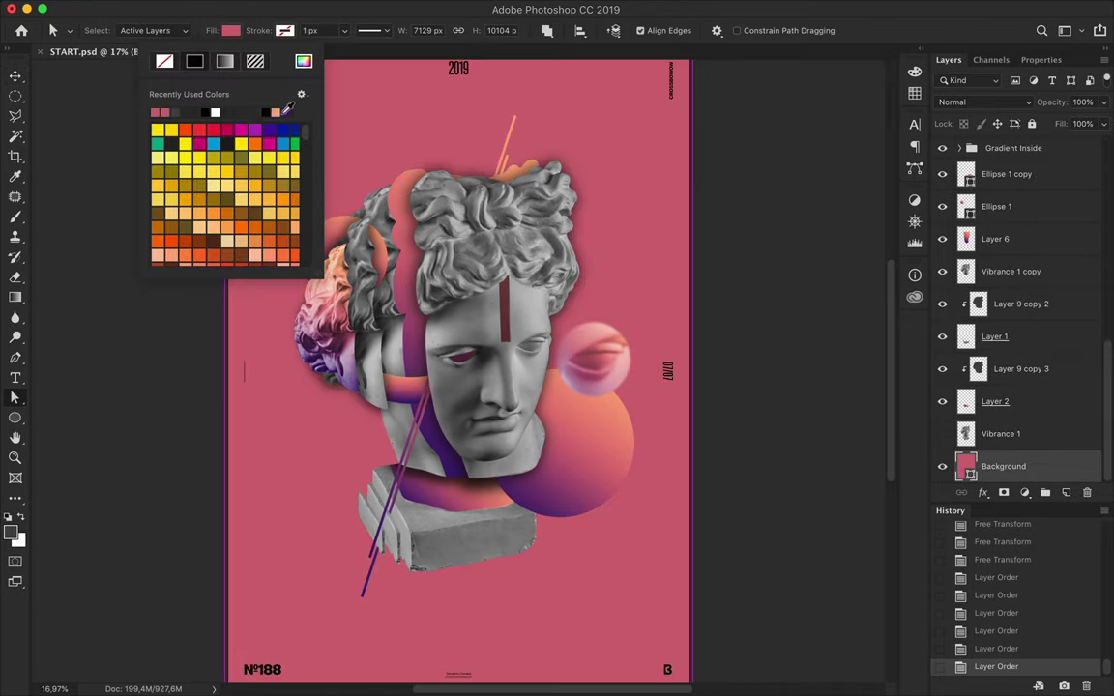
click(283, 120)
click(303, 61)
key(Return)
key(Escape)
click(232, 30)
click(221, 108)
click(743, 194)
key(ctrl+0)
Add a new layer and fill it with a radial black-to-transparent gradient
click(1066, 492)
key(g)
click(135, 30)
double_click(108, 186)
click(195, 30)
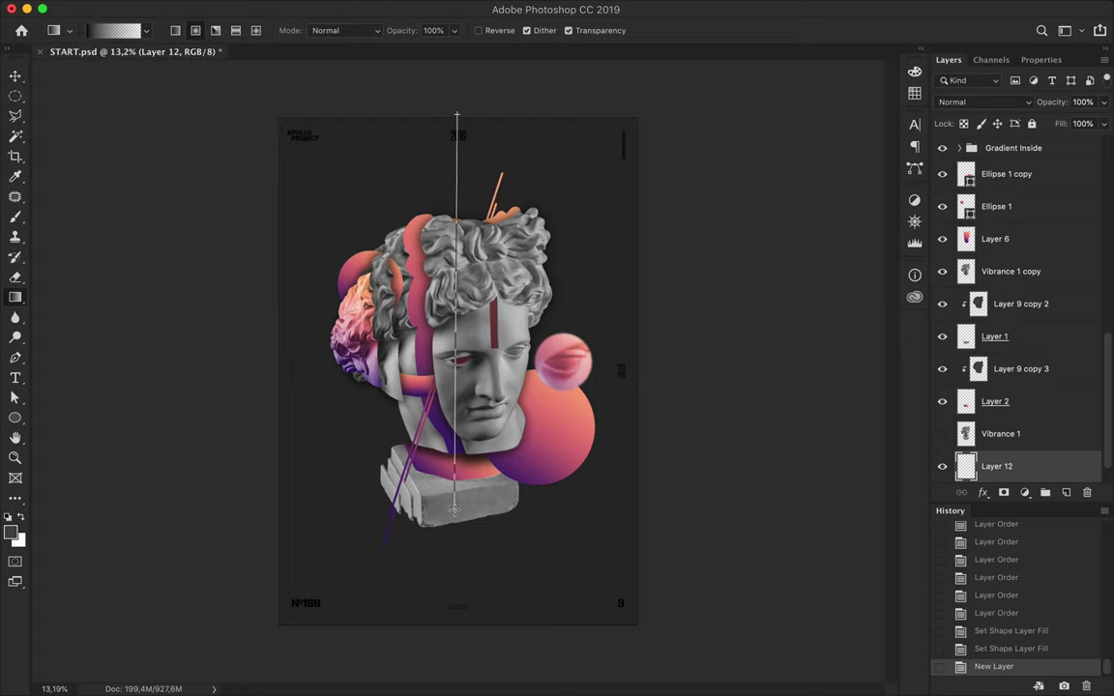
drag(454, 543, 454, 541)
Blend the vignette in Darken mode at about 51% fill and move it down
click(1008, 103)
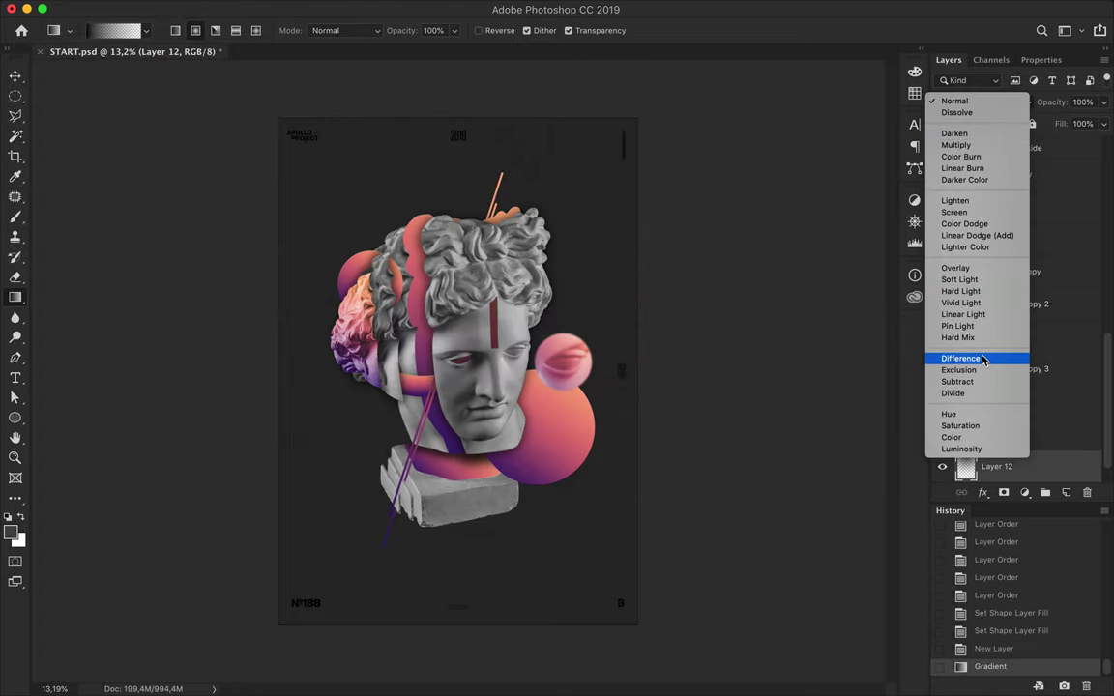
click(955, 133)
drag(1104, 124, 1074, 143)
key(ctrl+t)
drag(571, 238, 571, 324)
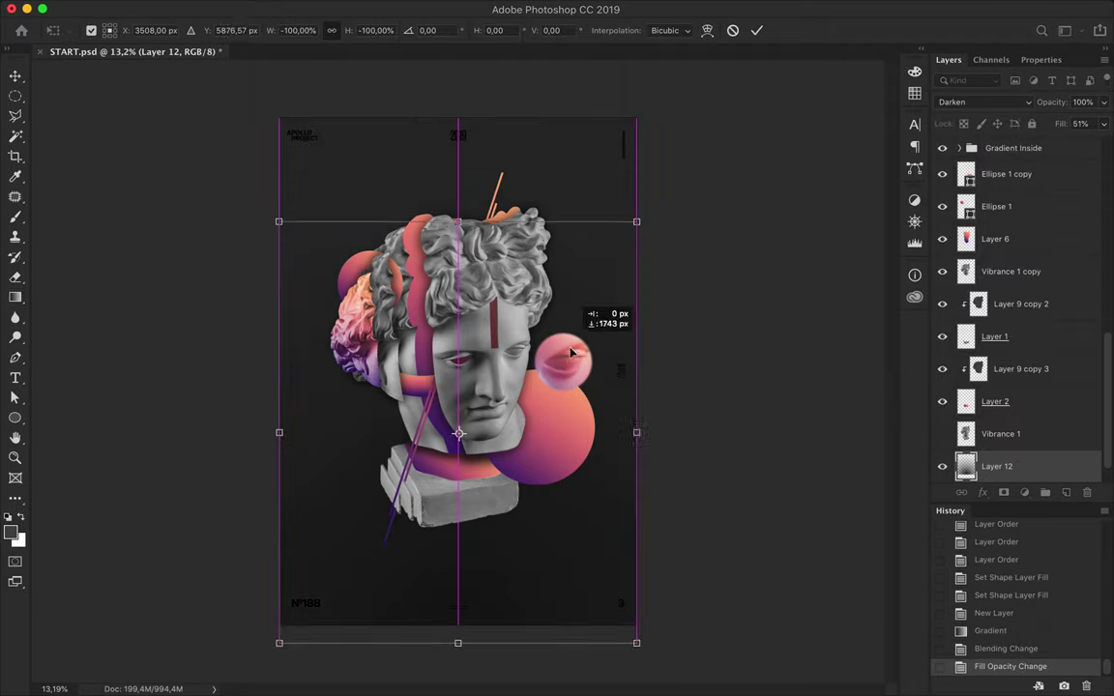
key(Return)
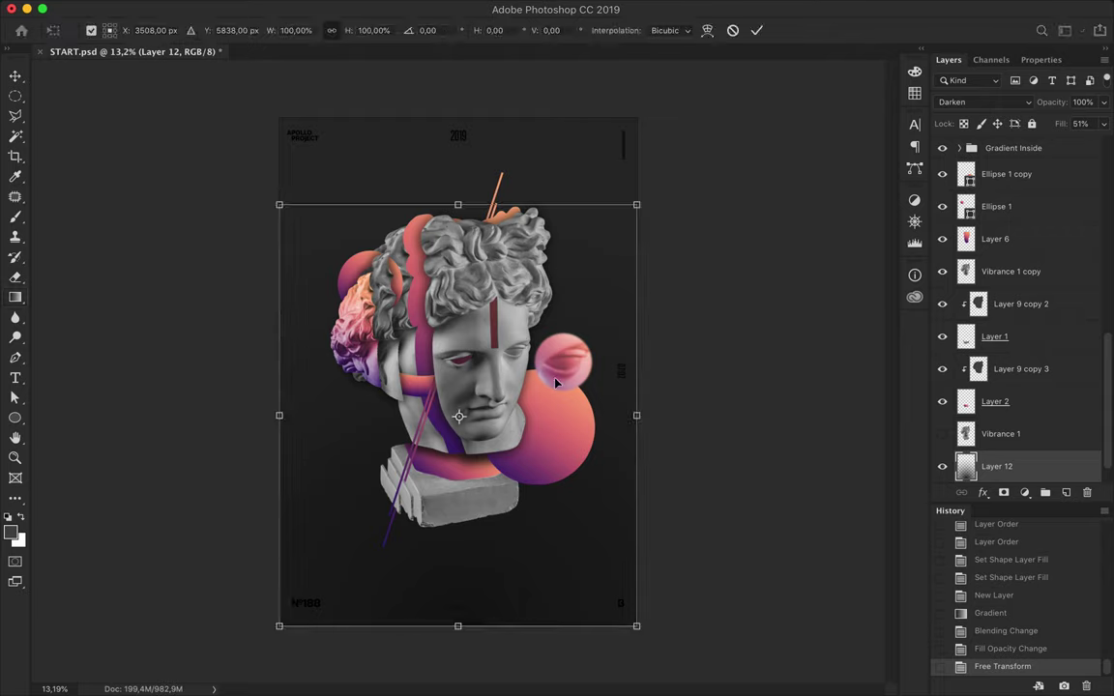
Fit the poster in view and place a new text box by the bust's upper right
scroll(458, 335, up, 3)
key(ctrl+0)
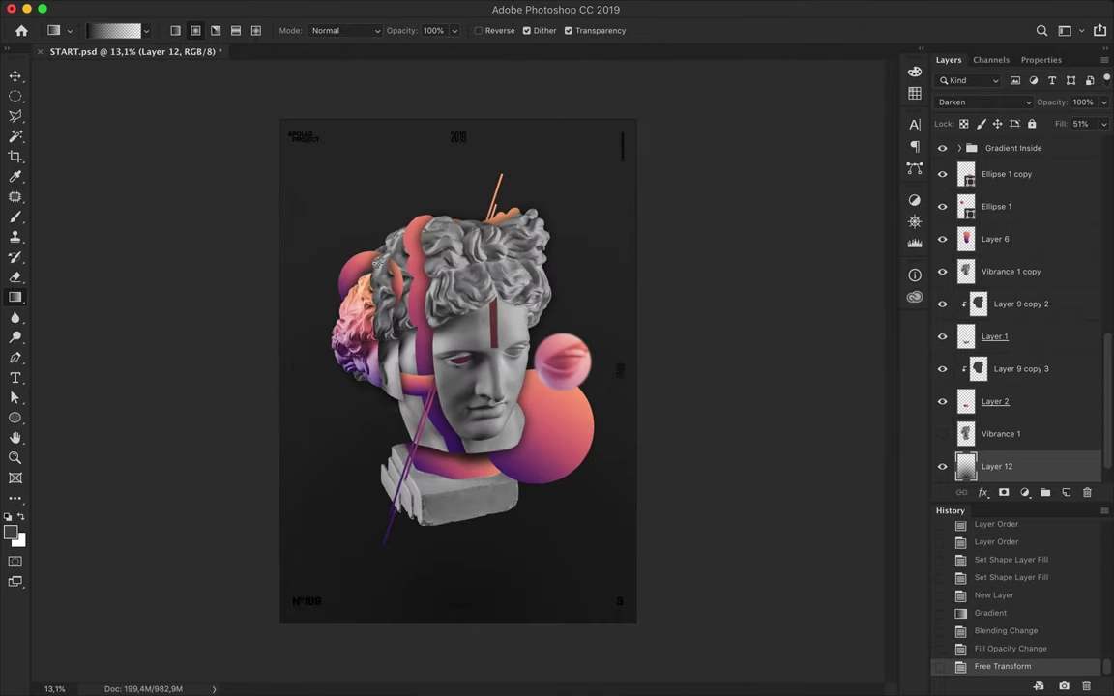
key(t)
click(353, 208)
Enlarge the letter A and move it to the right of the head
text(A)
key(ctrl+t)
mouse_move(340, 213)
mouse_down()
mouse_move(379, 217)
mouse_move(377, 202)
mouse_move(385, 221)
mouse_up()
key(Return)
key(v)
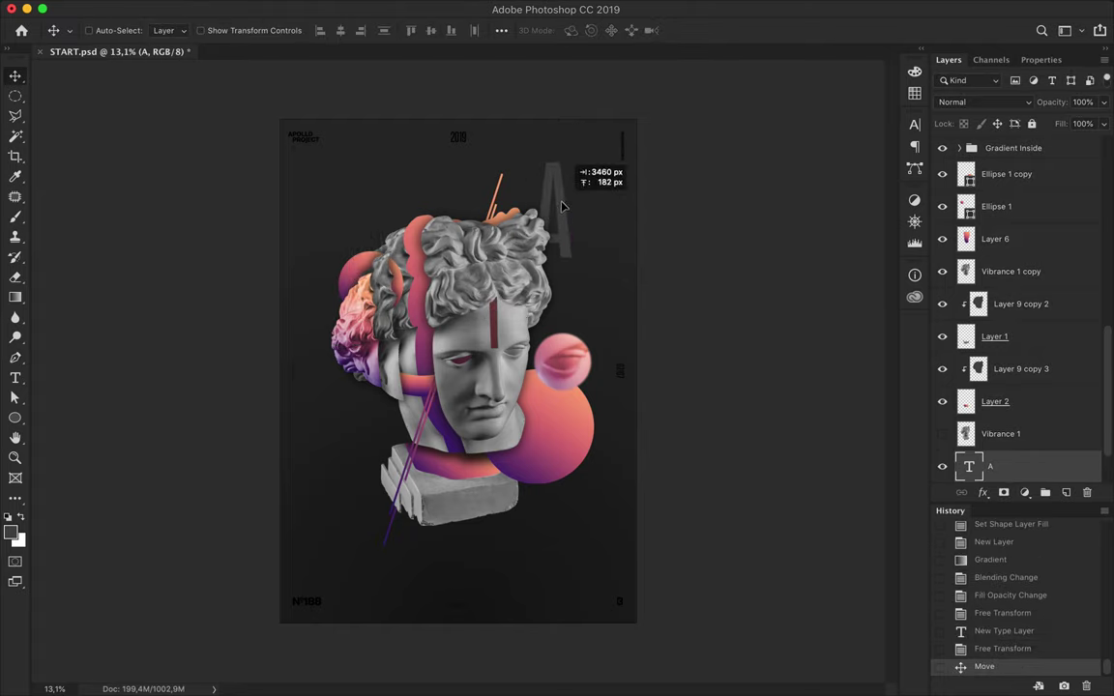
mouse_move(385, 215)
mouse_down()
mouse_move(467, 340)
mouse_move(290, 465)
mouse_up()
Retype a copied letter as P in a different font weight
key(t)
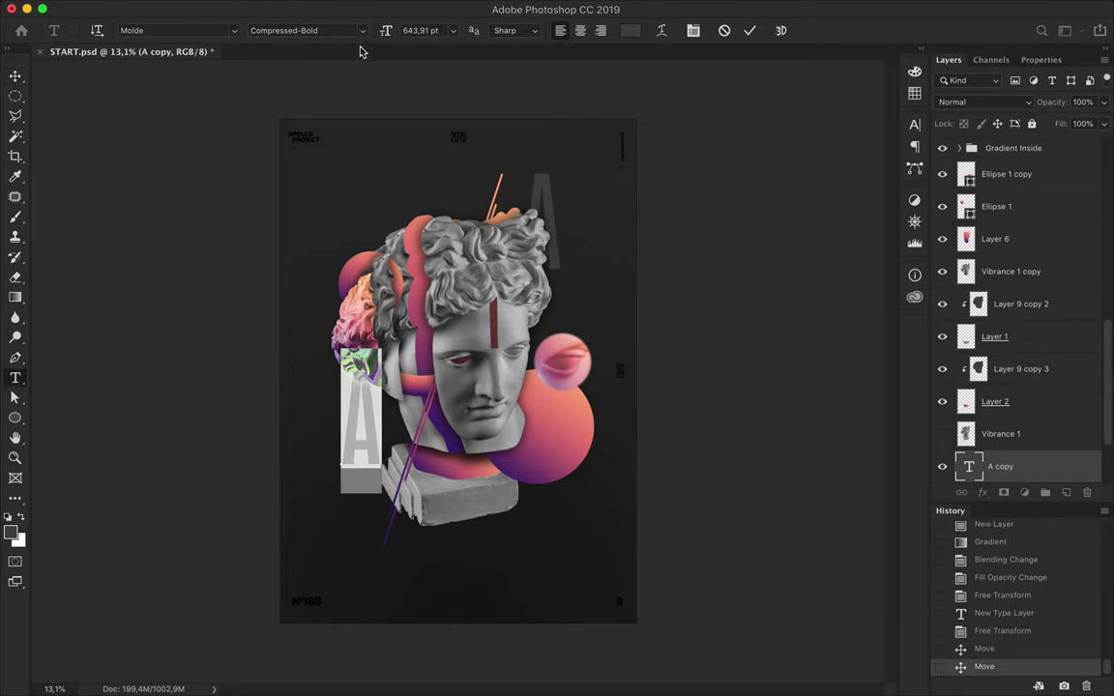
click(309, 30)
click(334, 215)
text(P)
key(ctrl+Return)
key(v)
Scale the P, move its layer below Layer 12, and position the A and P
key(ctrl+t)
mouse_move(334, 387)
mouse_down()
mouse_move(365, 446)
mouse_move(356, 457)
mouse_move(353, 437)
mouse_up()
key(Return)
scroll(1006, 406, down, 3)
mouse_move(987, 369)
mouse_down()
mouse_move(989, 450)
mouse_move(1000, 426)
mouse_up()
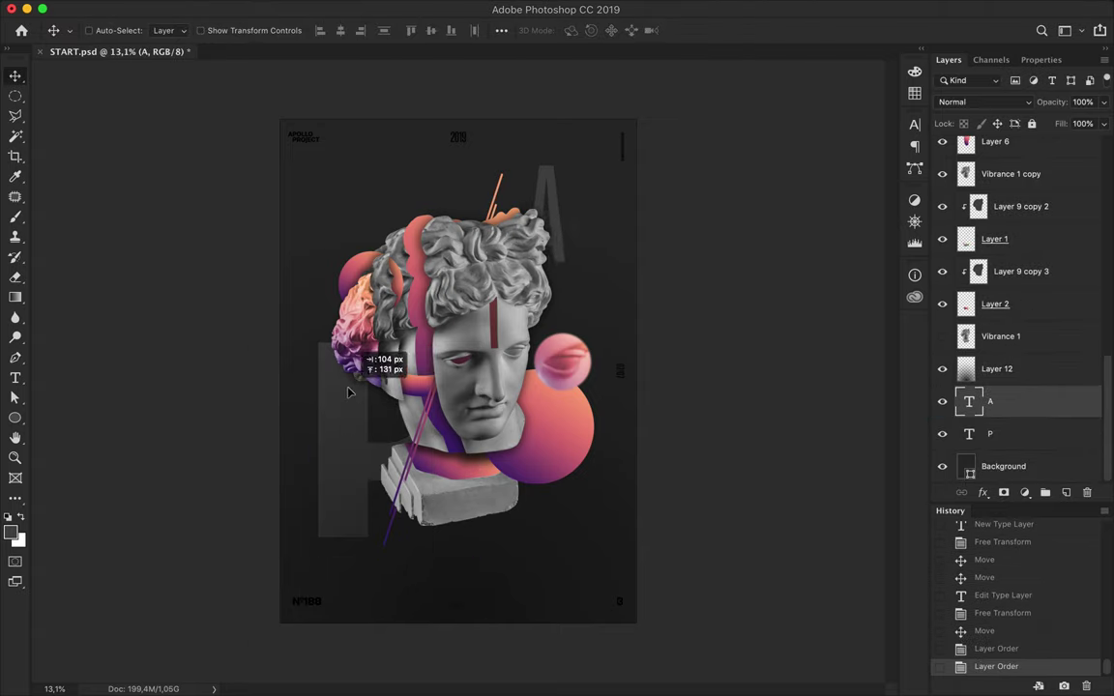
drag(350, 392, 353, 397)
drag(356, 448, 360, 448)
Undo the last move and shrink the P letter
key(ctrl+z)
key(ctrl+t)
mouse_move(480, 538)
mouse_down()
mouse_move(398, 471)
mouse_move(370, 466)
mouse_move(568, 375)
mouse_up()
key(Return)
Make an L copy in Light weight and move it to the lower right
key(t)
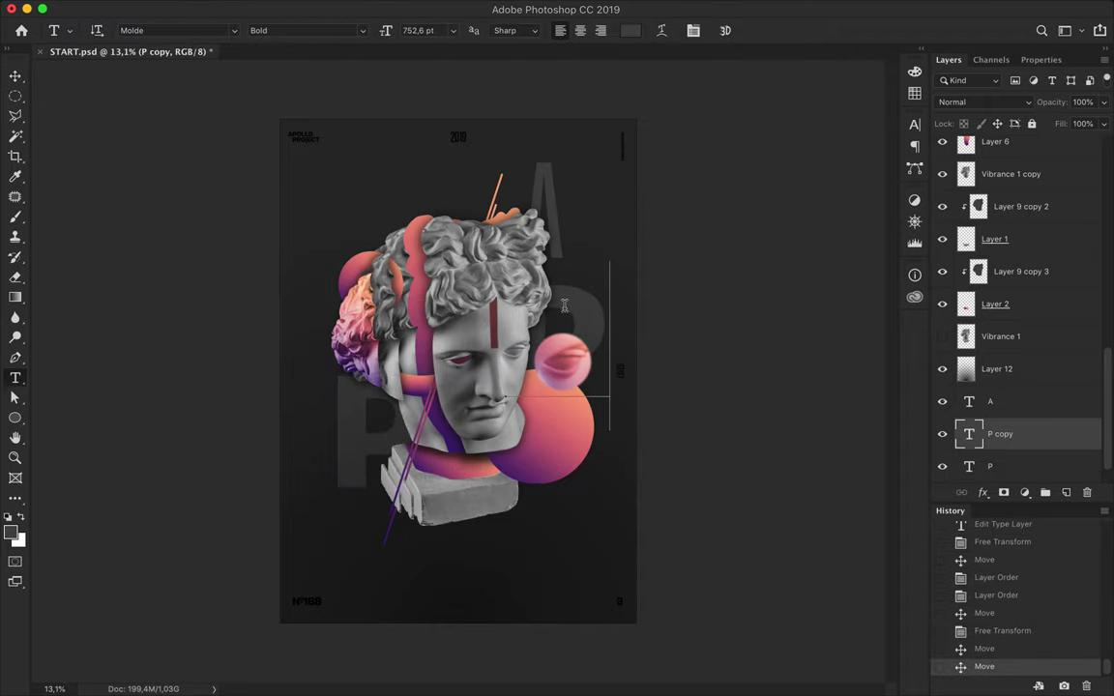
double_click(564, 306)
text(L)
key(ctrl+Return)
drag(542, 319, 544, 450)
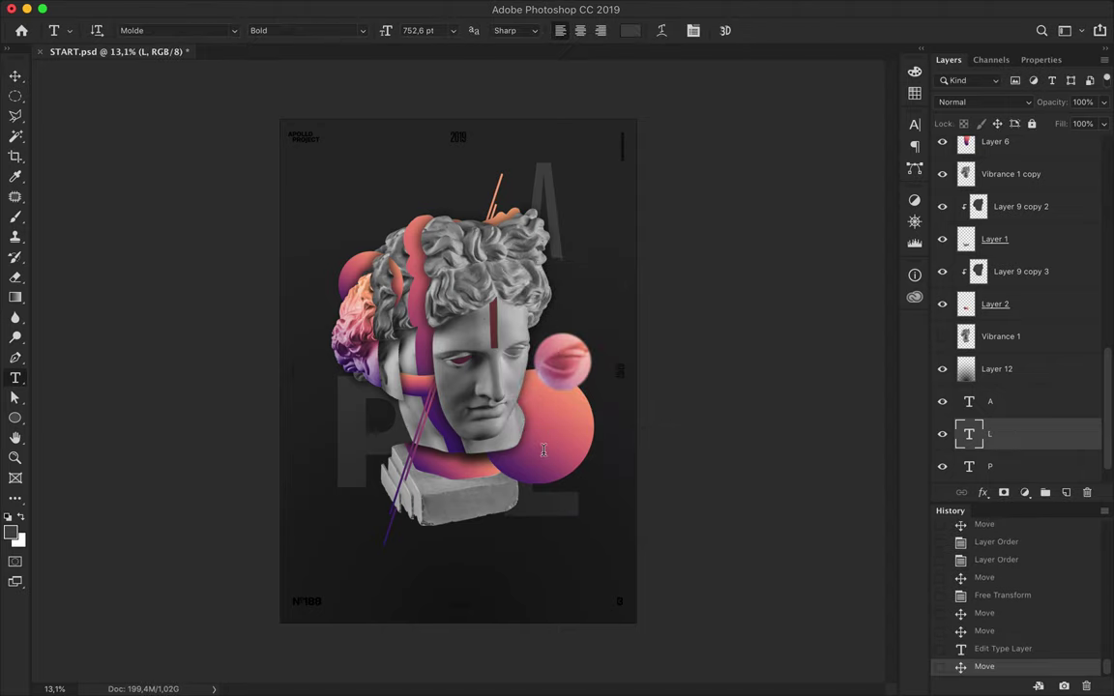
double_click(544, 449)
click(308, 30)
click(290, 276)
click(13, 76)
mouse_move(517, 506)
mouse_down()
mouse_move(575, 524)
mouse_move(564, 552)
mouse_move(477, 582)
mouse_up()
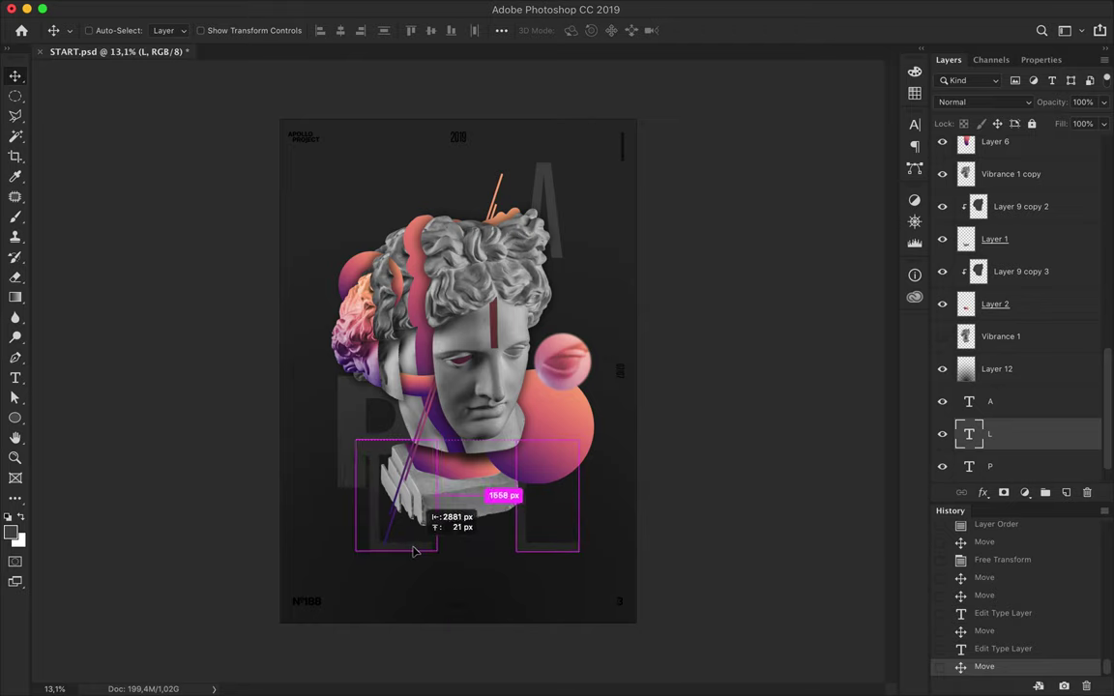
Give the L copy a new font weight
key(t)
click(300, 30)
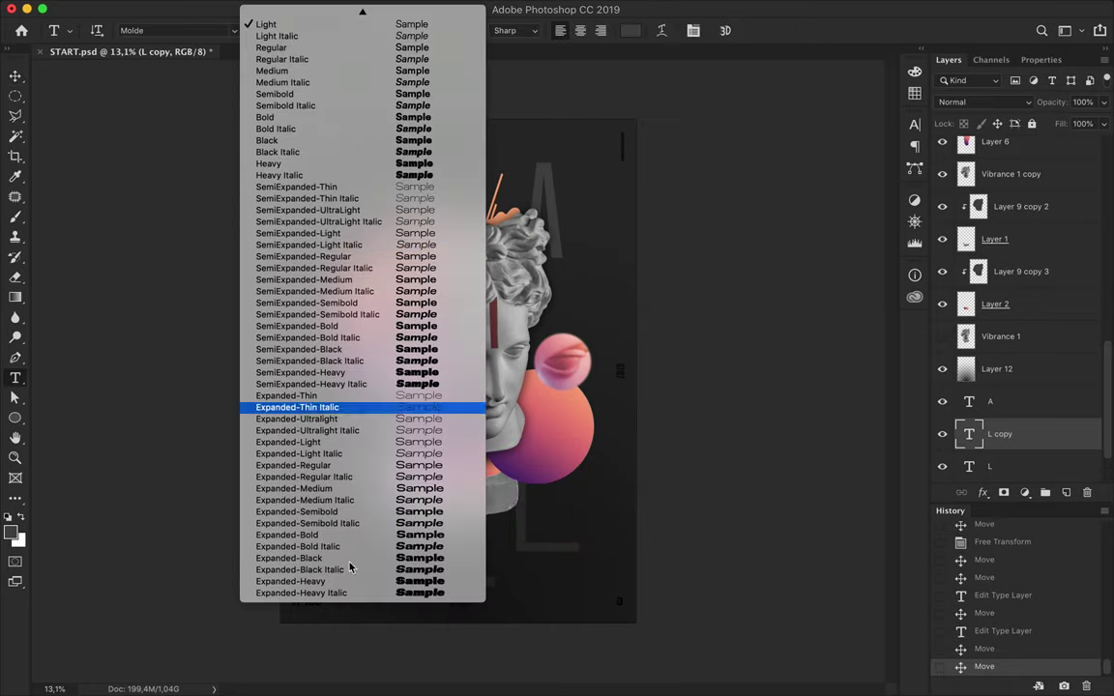
click(328, 443)
key(v)
Rearrange the P, A and two L letters around the bust
click(343, 385)
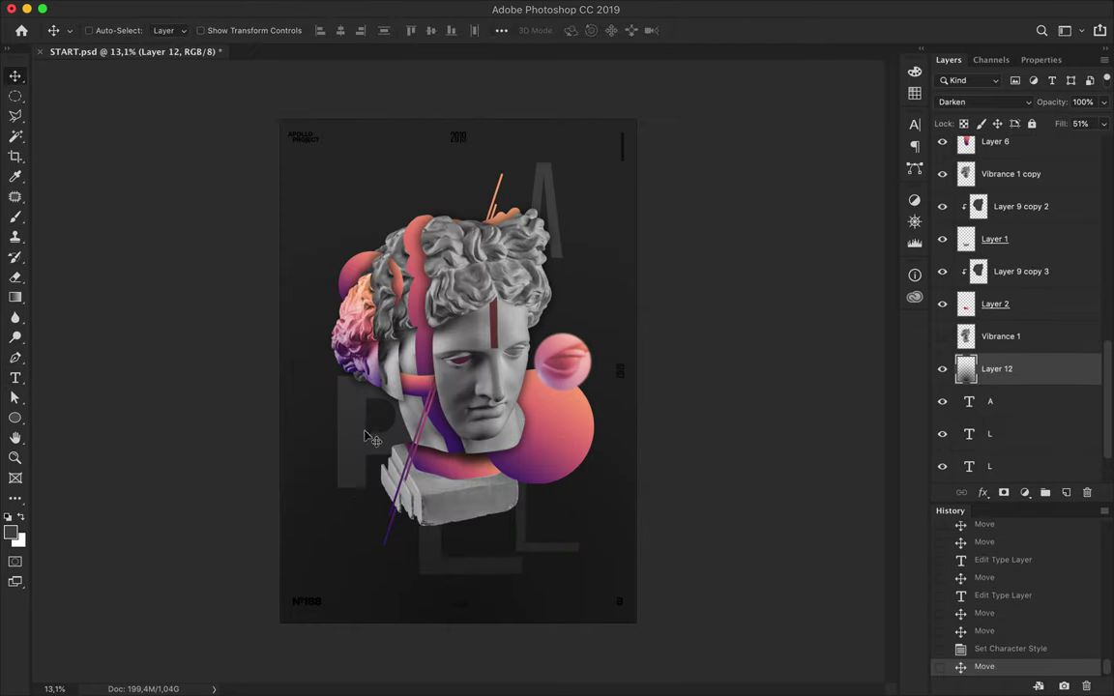
mouse_move(358, 425)
mouse_down()
mouse_move(371, 458)
mouse_move(383, 273)
mouse_up()
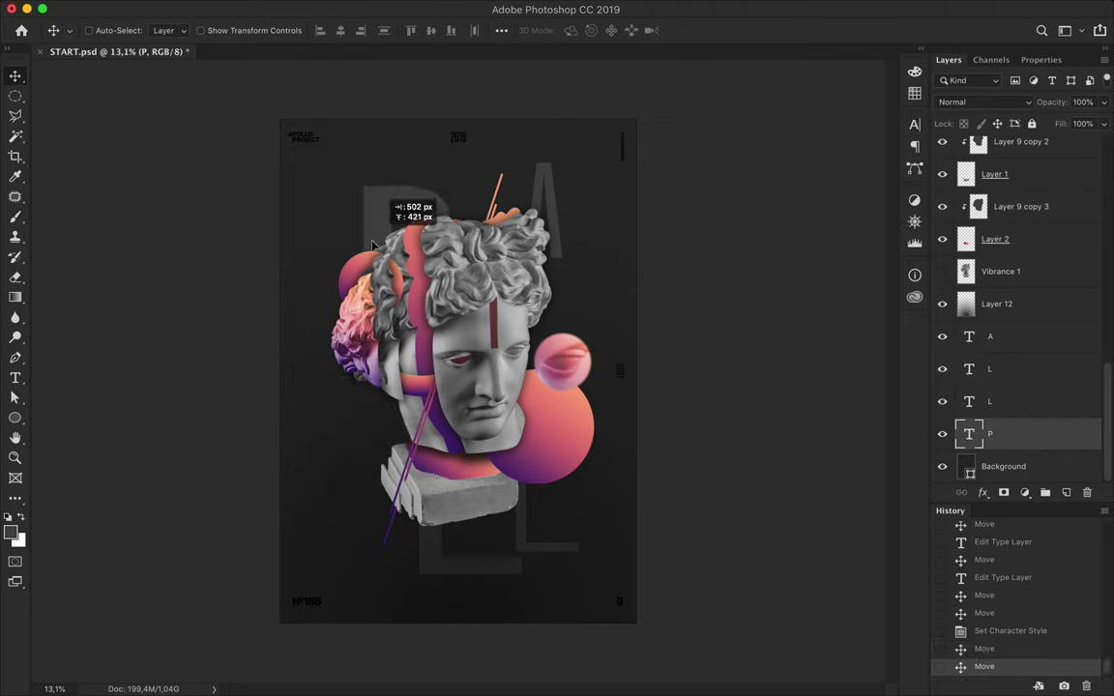
click(547, 274)
drag(597, 206, 581, 182)
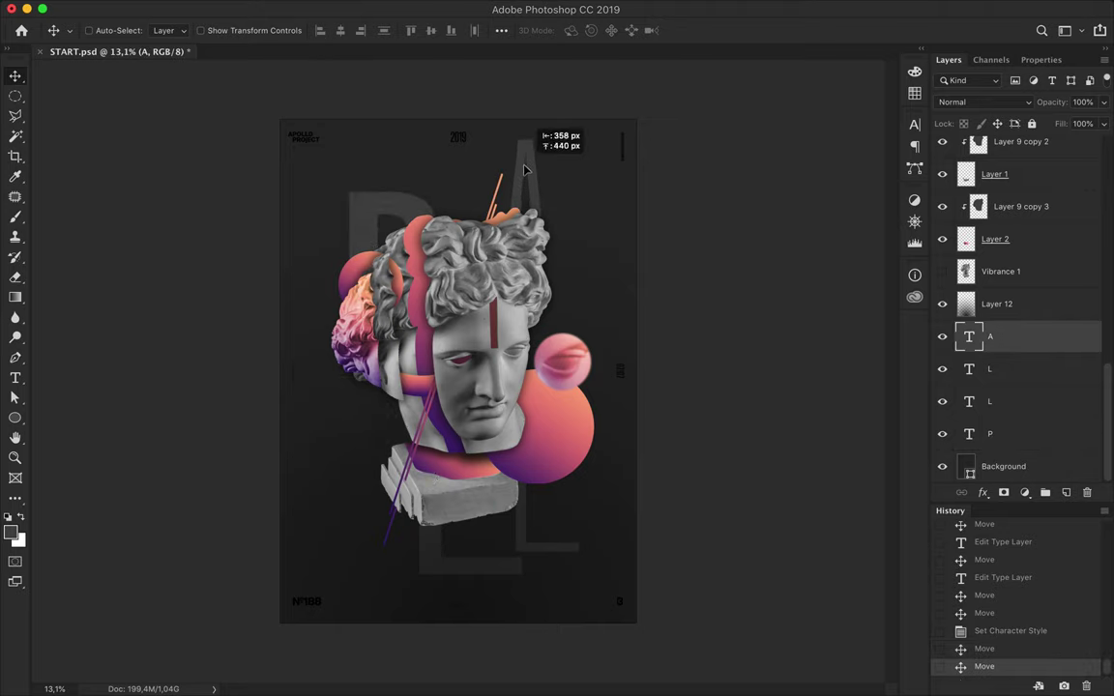
click(998, 304)
click(1016, 399)
mouse_move(497, 540)
mouse_down()
mouse_move(500, 495)
mouse_move(522, 592)
mouse_up()
scroll(440, 345, up, 2)
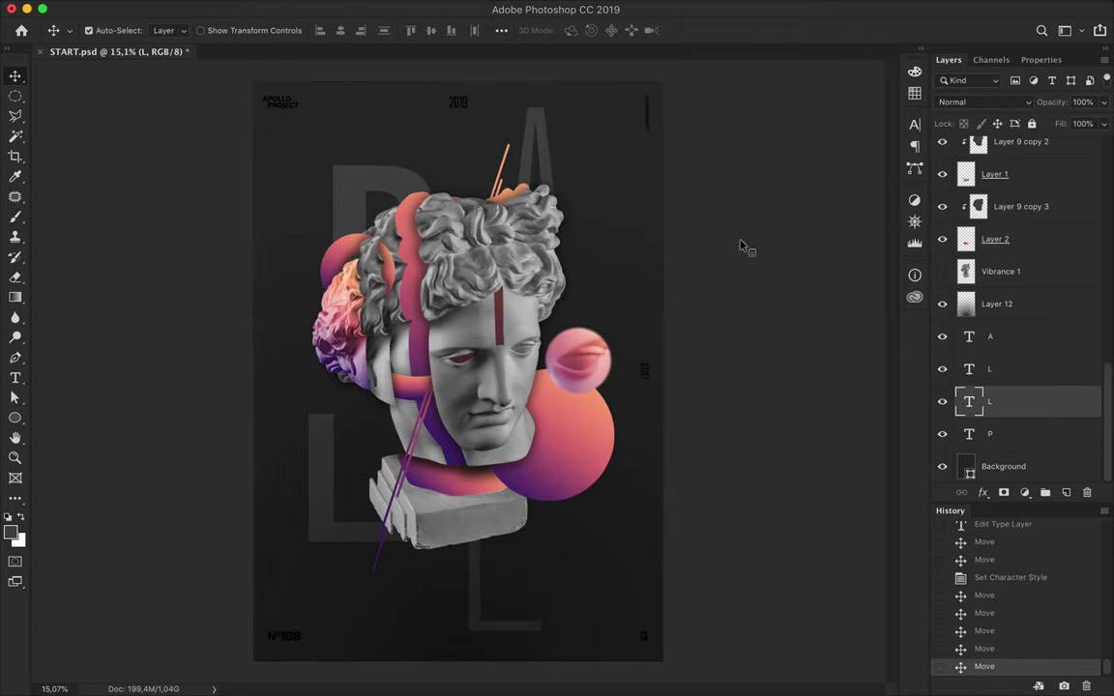
scroll(559, 326, up, 3)
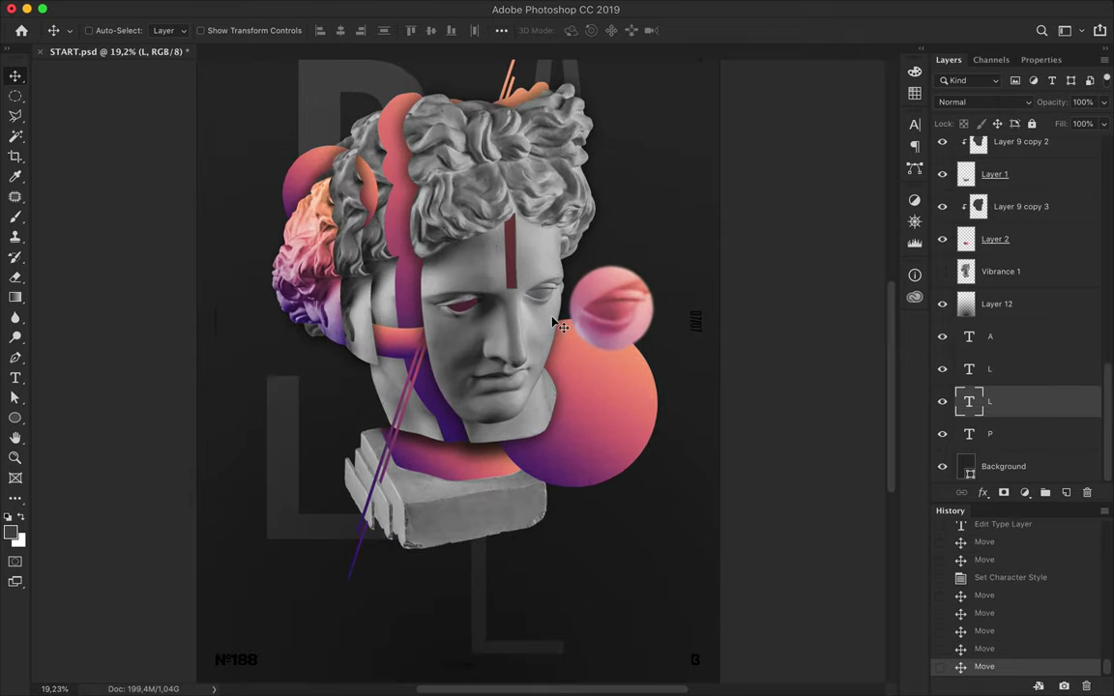
Add an APOLLO 365° text layer at the upper right and nudge it down
scroll(559, 326, down, 1)
key(t)
click(628, 193)
text(APOLLO 365)
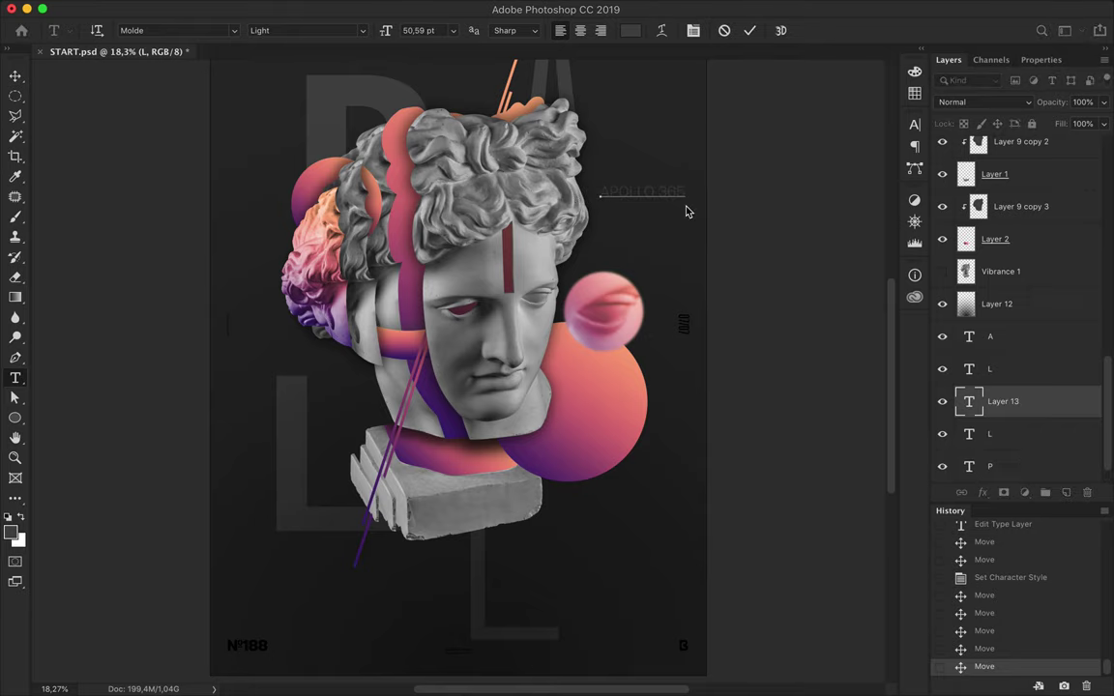
key(Escape)
key(v)
drag(628, 177, 629, 198)
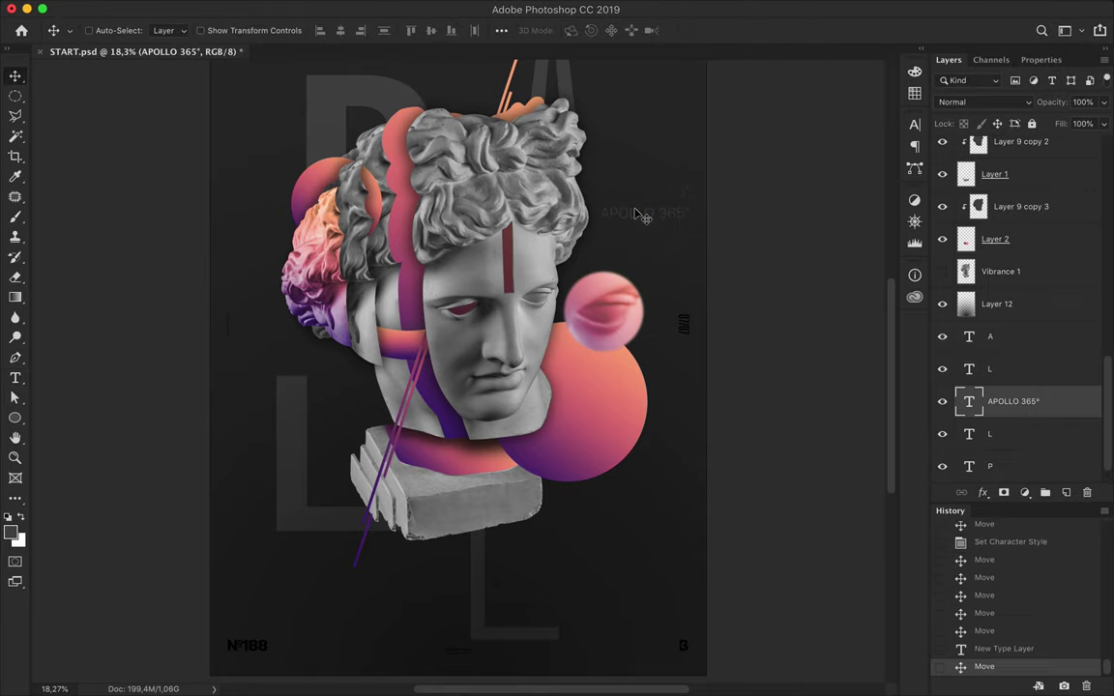
Move the APOLLO 365° layer near the top of the stack and reposition it
key(a)
click(232, 30)
key(Escape)
key(v)
drag(1013, 402, 1025, 183)
drag(576, 244, 628, 201)
Stack the APOLLO 365° letters one per line, centre-aligned with 58 pt leading
double_click(628, 201)
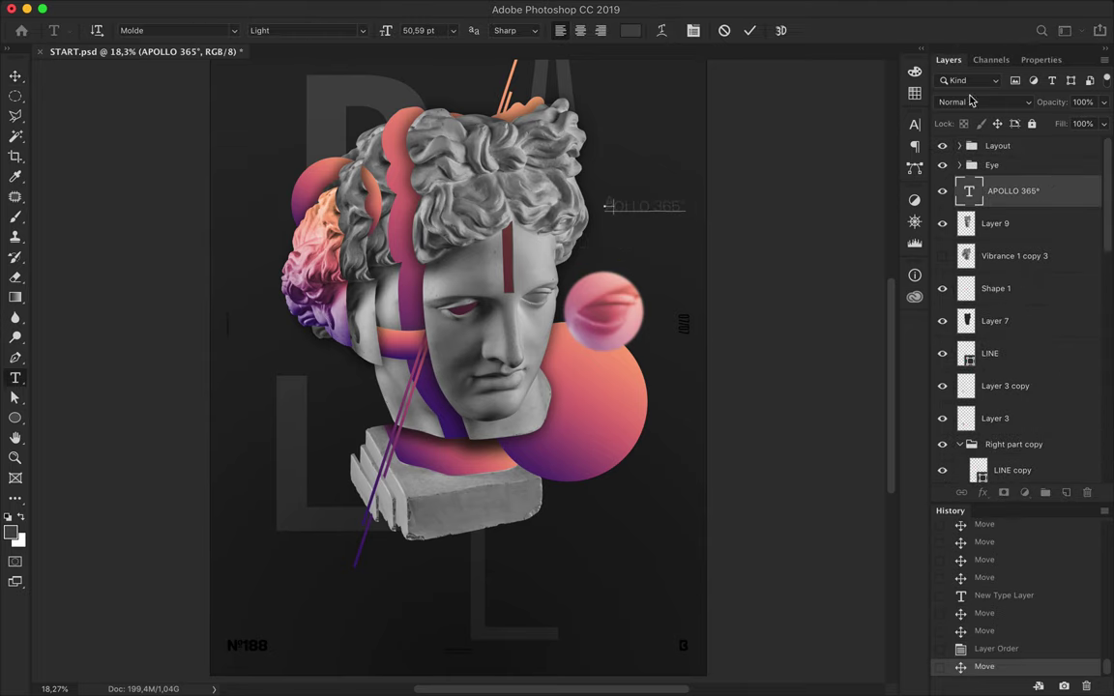
key(ctrl+Return)
key(v)
click(915, 124)
key(Return)
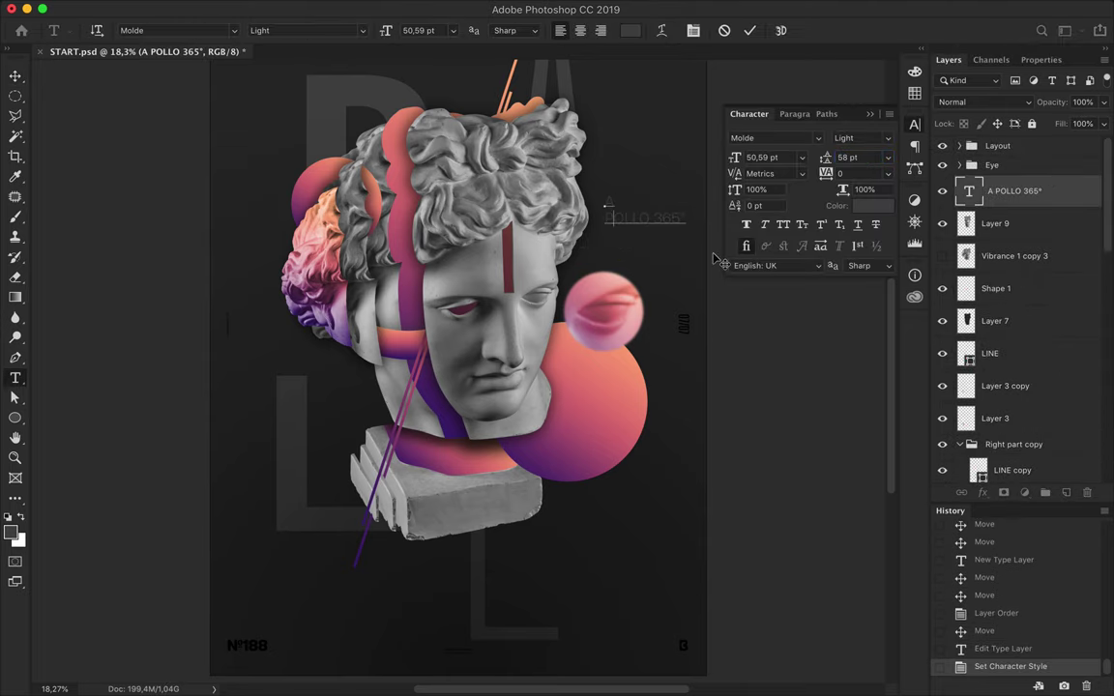
key(ctrl+Return)
key(v)
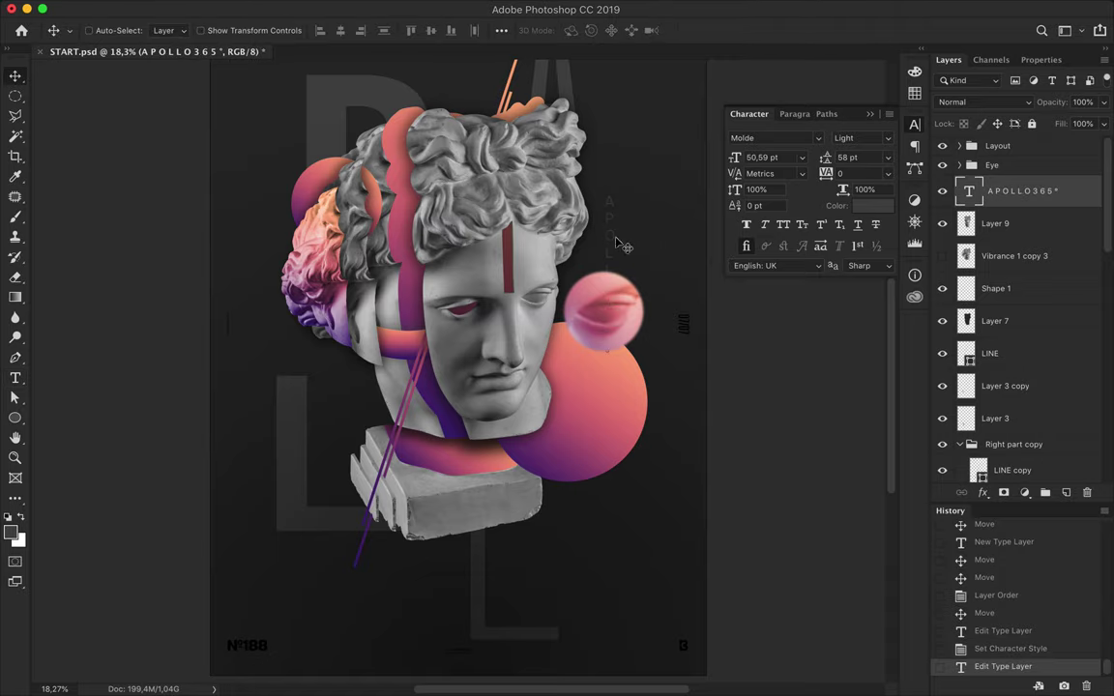
click(787, 114)
click(748, 137)
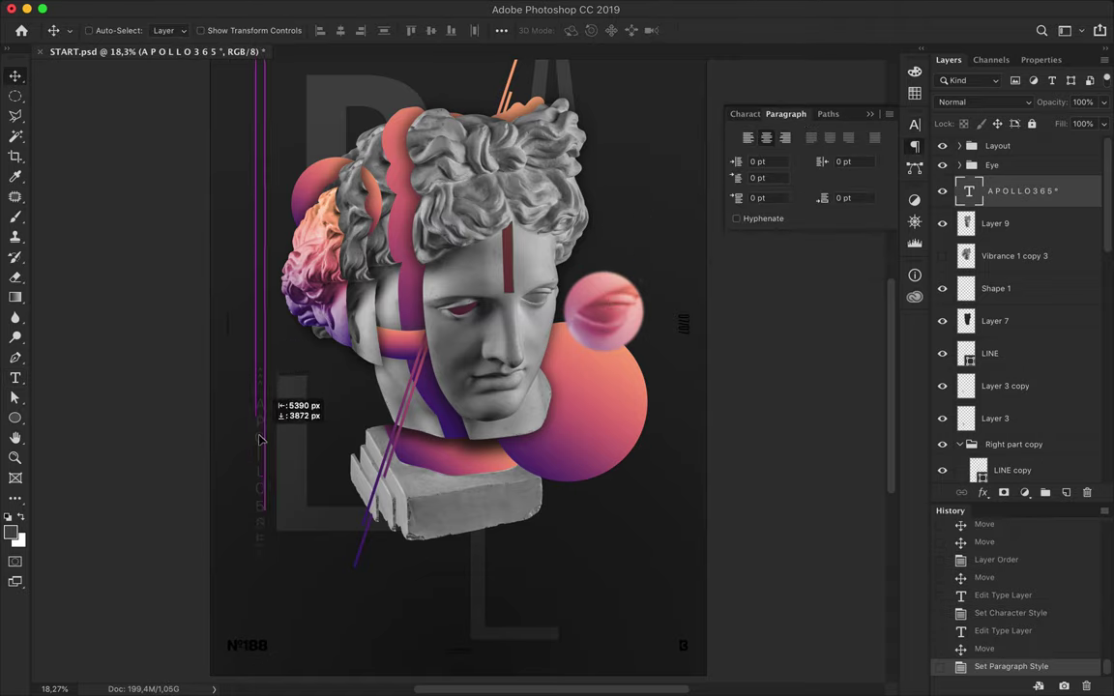
Place the vertical APOLLO 365° column beside the left L at 29.59 pt
drag(675, 167, 269, 418)
scroll(269, 499, up, 3)
scroll(268, 499, up, 1)
drag(237, 455, 247, 460)
scroll(378, 497, down, 2)
click(750, 114)
click(787, 157)
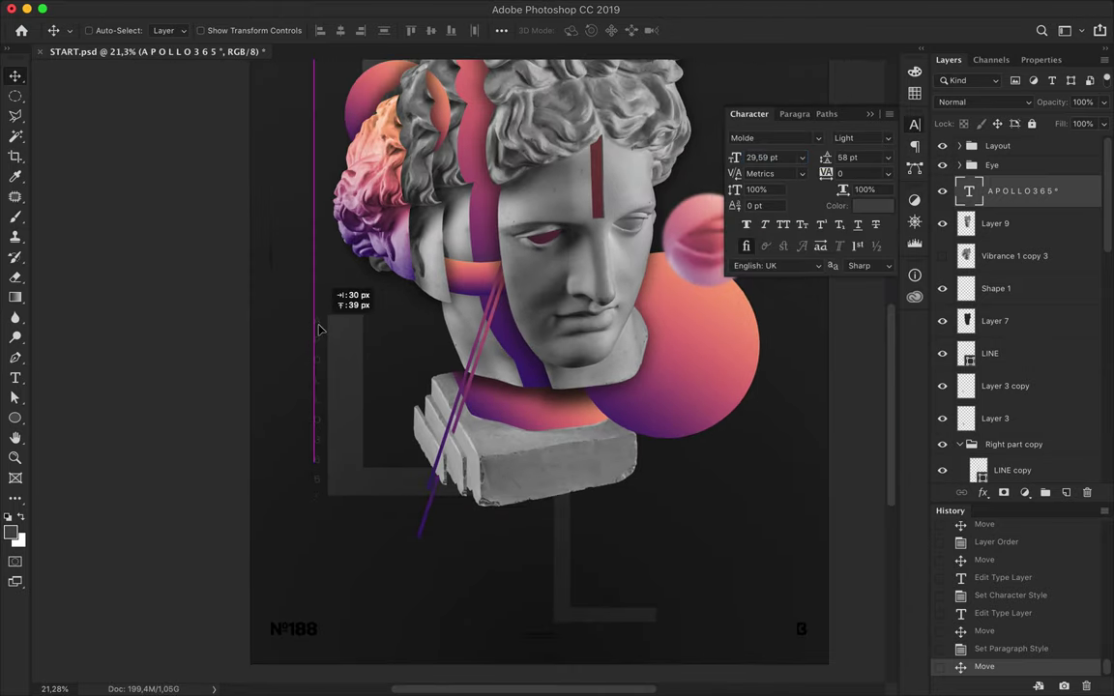
drag(316, 328, 316, 328)
key(Left)
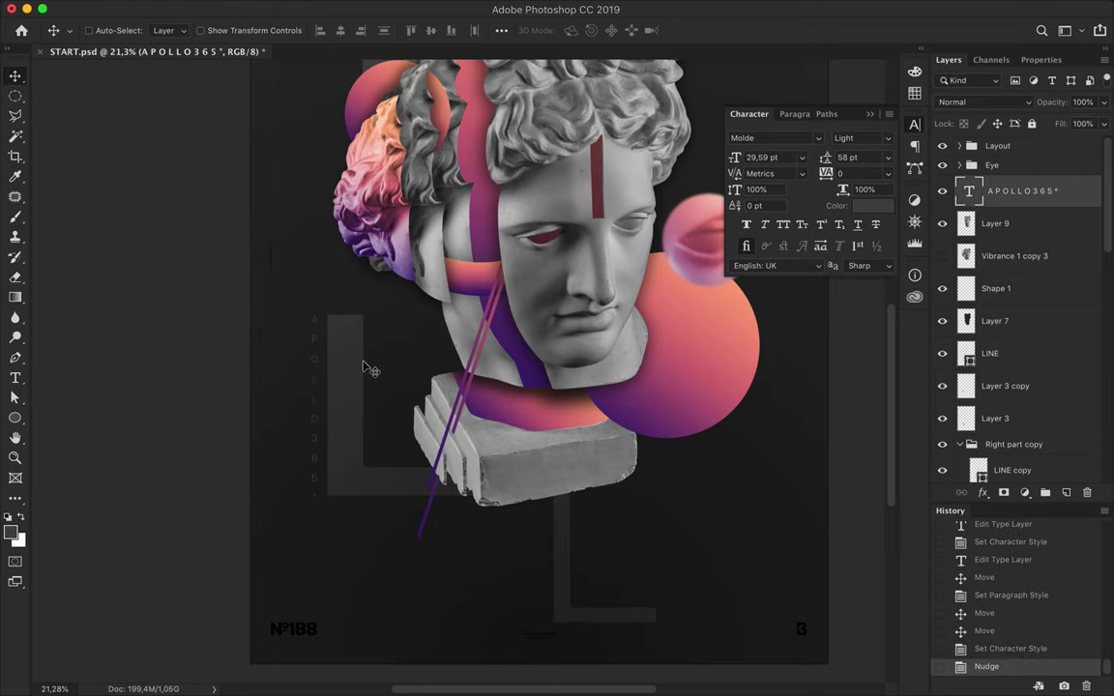
scroll(365, 369, down, 1)
scroll(627, 297, down, 1)
Duplicate the text as a one-line APOLLO365° with 1300 tracking
drag(541, 343, 622, 261)
scroll(622, 261, up, 1)
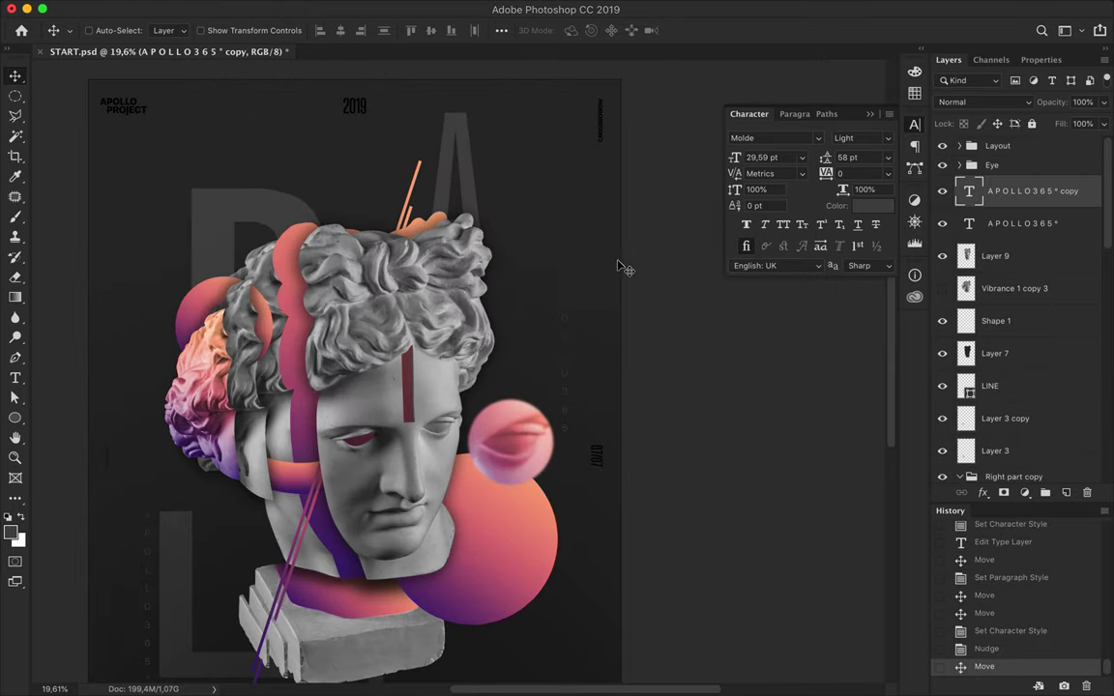
key(t)
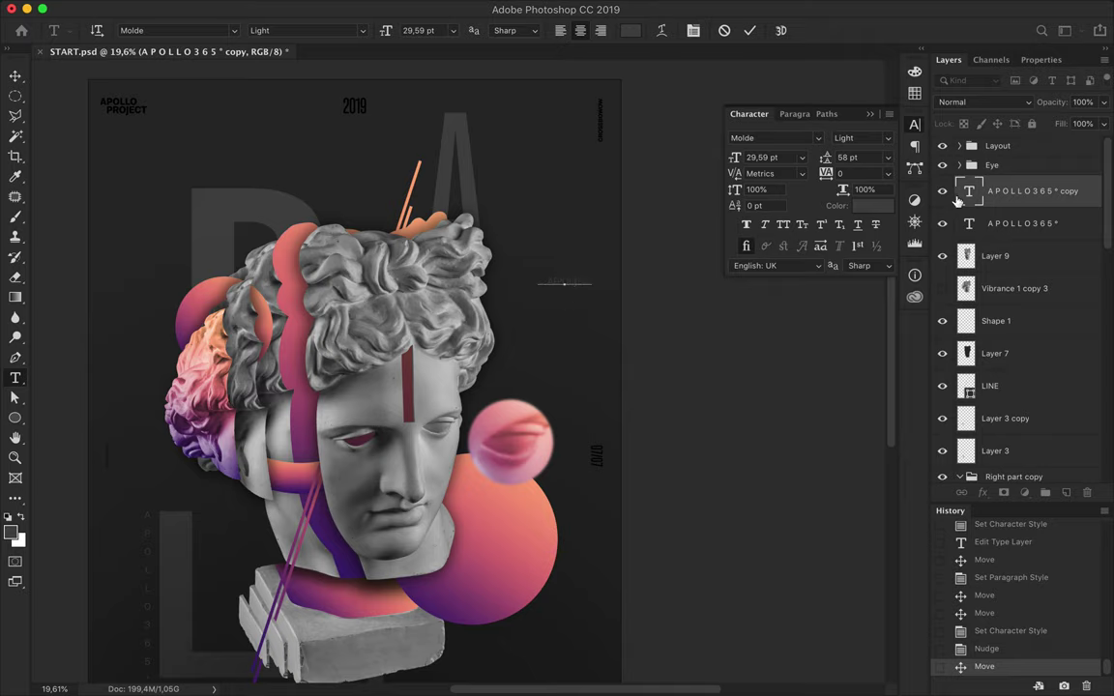
click(846, 174)
text(300)
key(Return)
text(1300)
key(Return)
key(v)
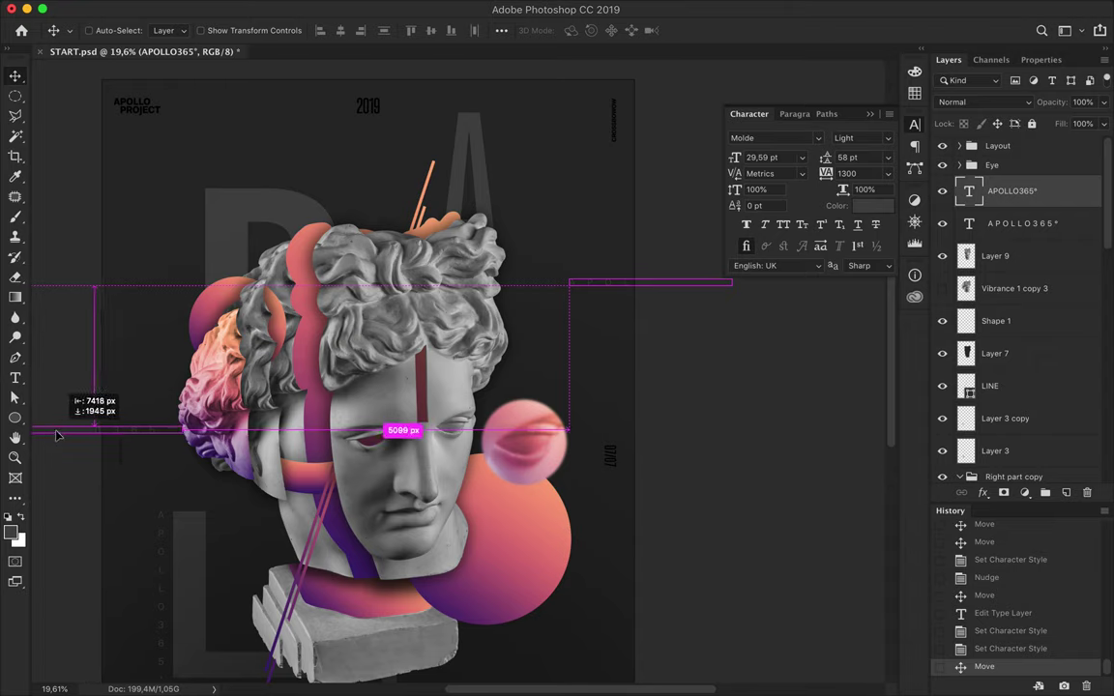
Duplicate the horizontal APOLLO365° text and select the Background layer
drag(593, 291, 376, 497)
scroll(375, 497, down, 3)
scroll(505, 290, down, 2)
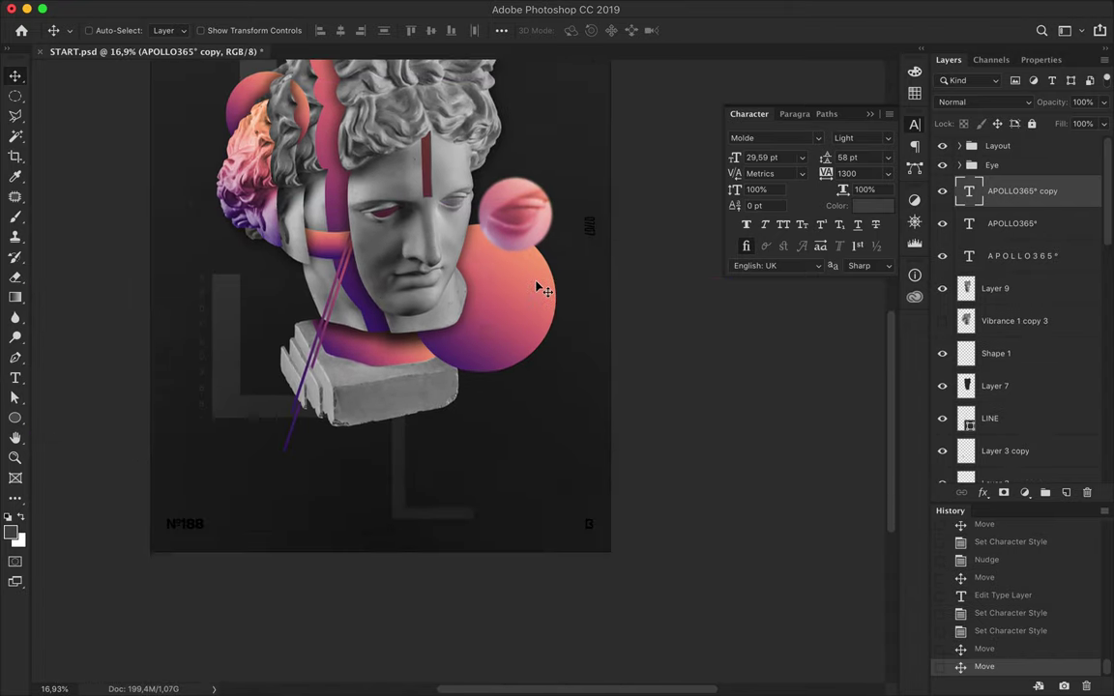
scroll(542, 285, down, 3)
scroll(1025, 387, down, 5)
click(1004, 466)
Draw a huge circle with no fill and a 61 px purple-orange gradient stroke
key(u)
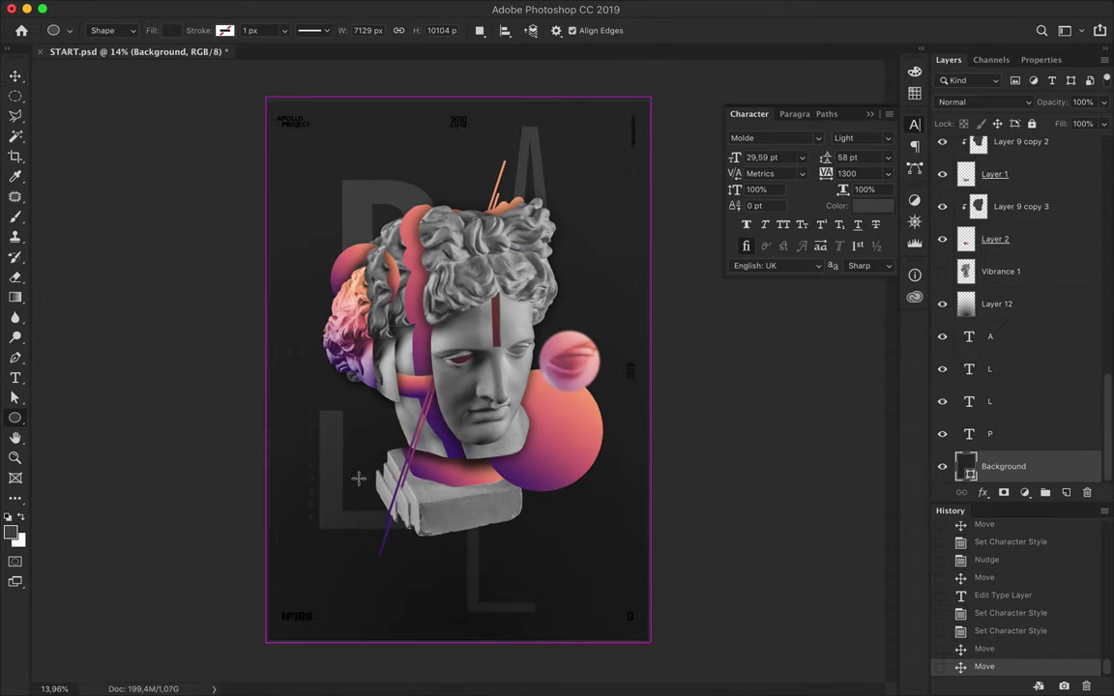
scroll(353, 459, down, 3)
drag(562, 296, 738, 513)
key(a)
click(232, 30)
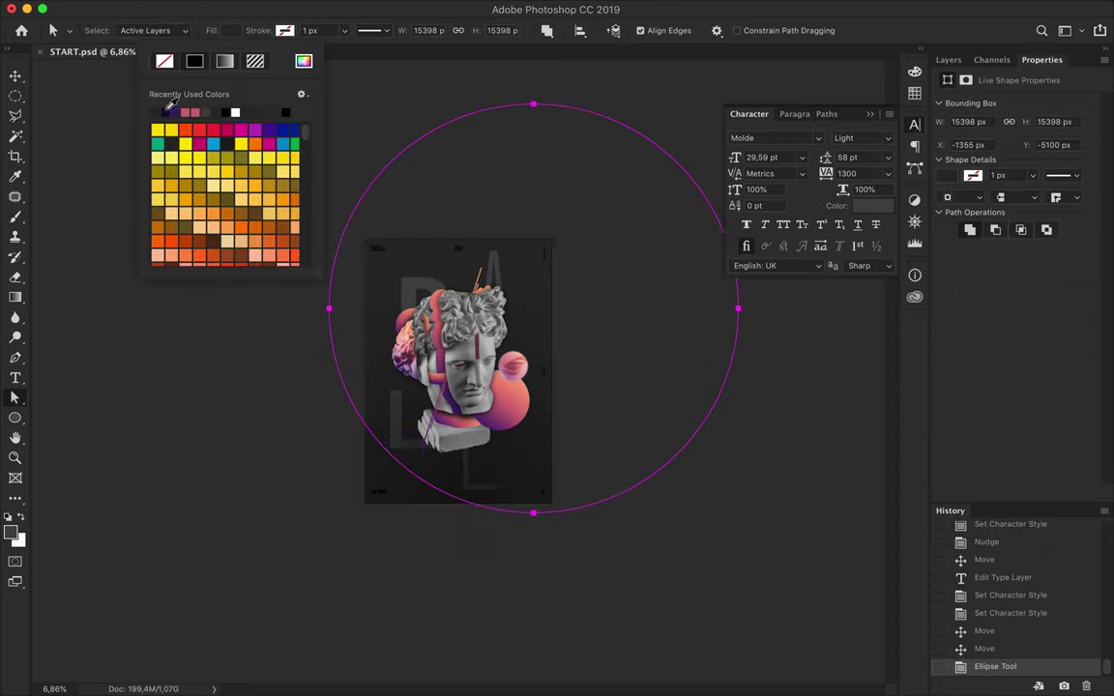
click(164, 61)
click(286, 30)
click(279, 61)
click(202, 121)
click(327, 30)
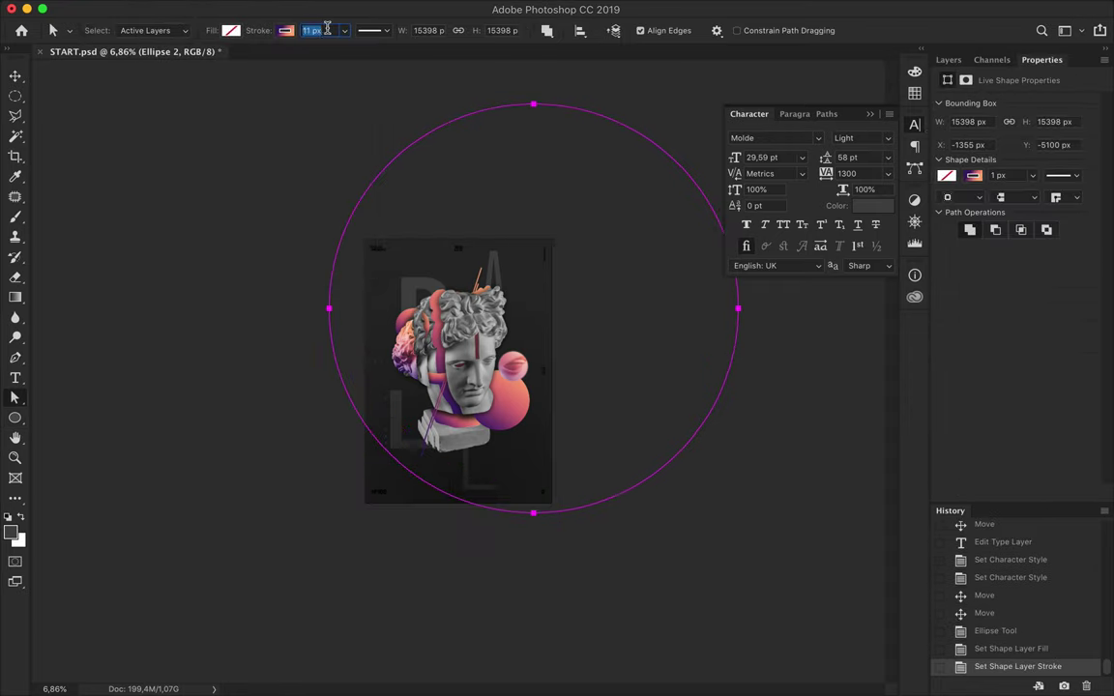
text(61)
key(Return)
Duplicate and shift the circle, then make another copy of its layer
key(v)
scroll(587, 370, up, 3)
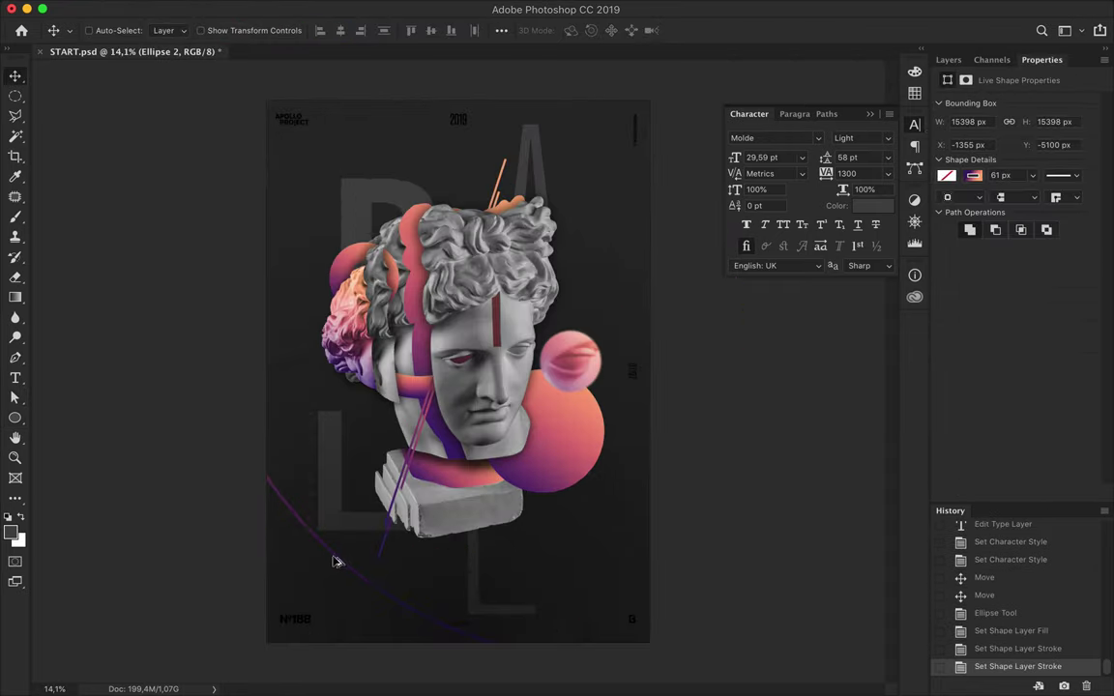
drag(336, 561, 474, 282)
scroll(629, 174, down, 2)
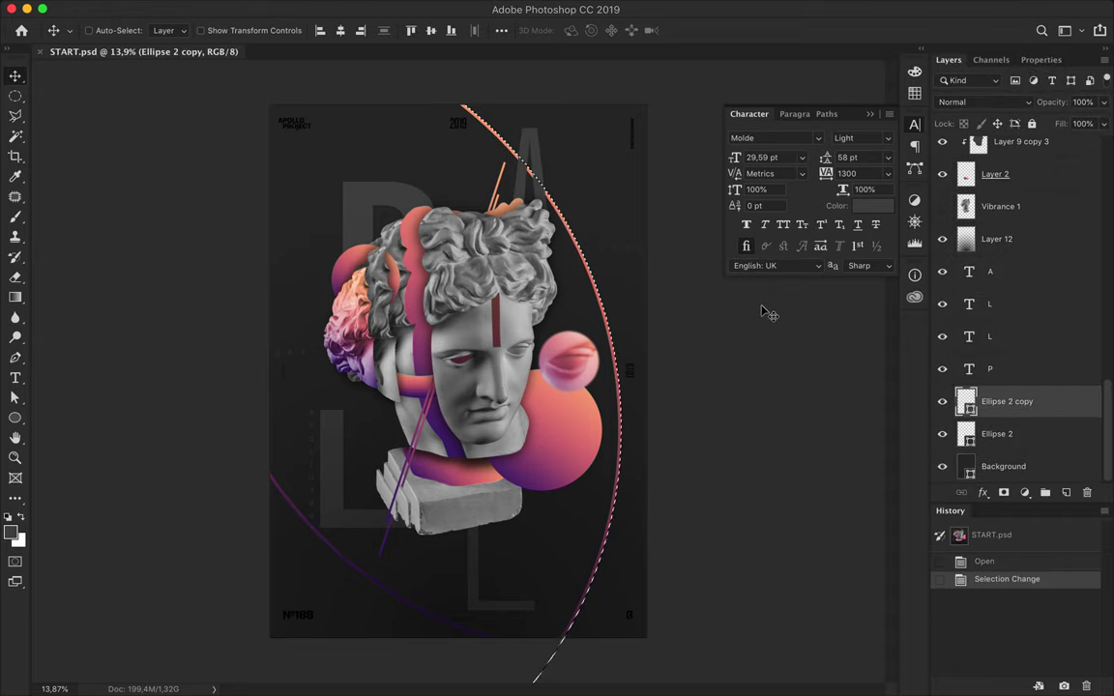
key(ctrl+shift+i)
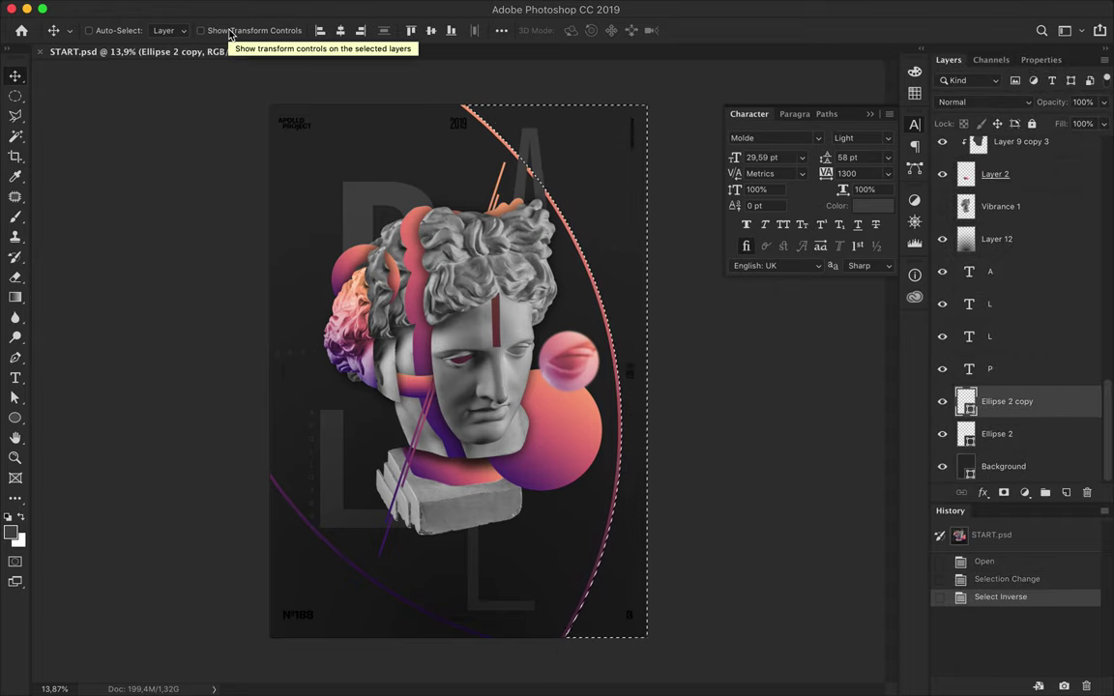
key(a)
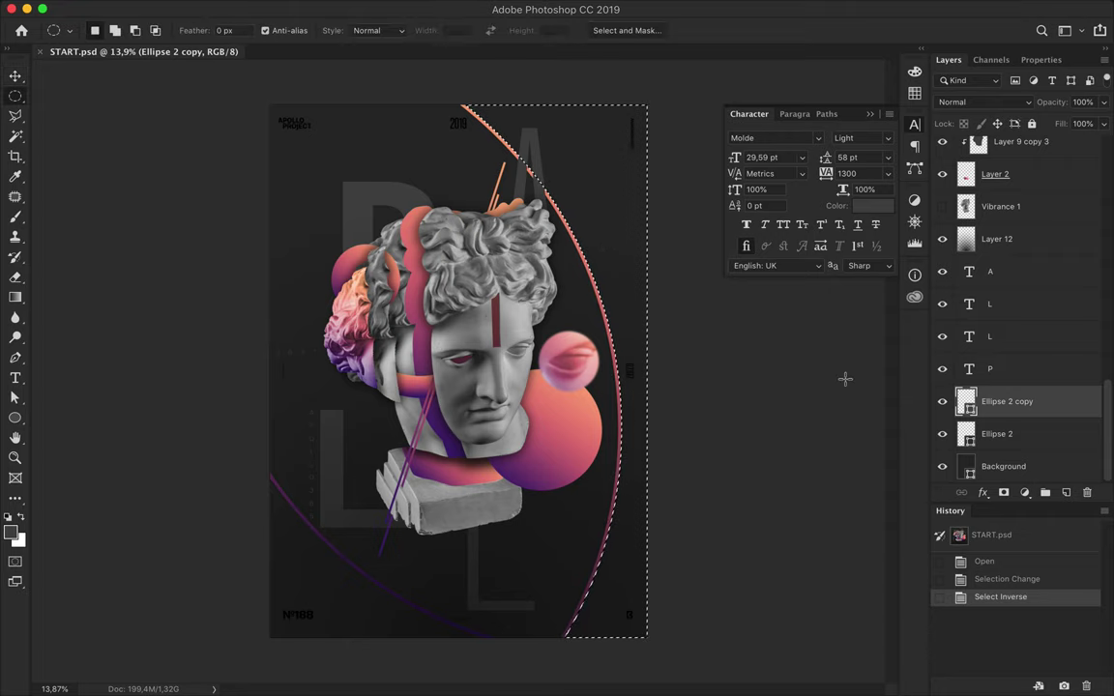
key(ctrl+d)
drag(1006, 401, 1016, 392)
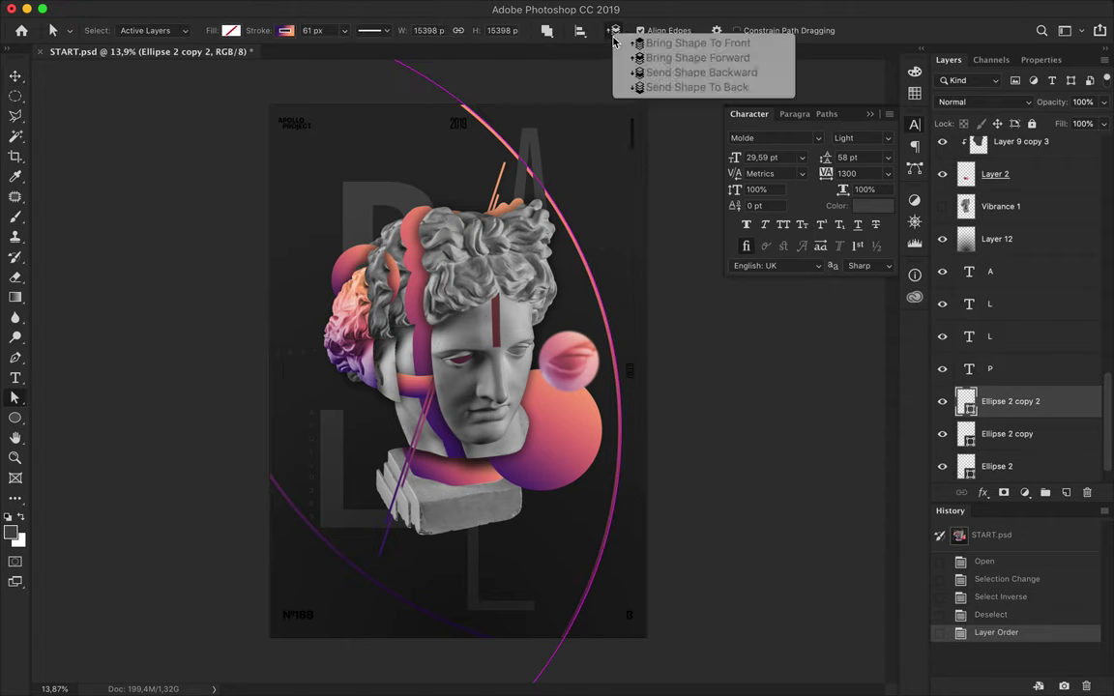
Change the copy's stroke alignment and widen its stroke to 191, then 241 px
click(389, 31)
click(338, 197)
click(335, 223)
click(338, 199)
click(332, 197)
click(332, 225)
click(334, 30)
key(shift+Up)
key(Return)
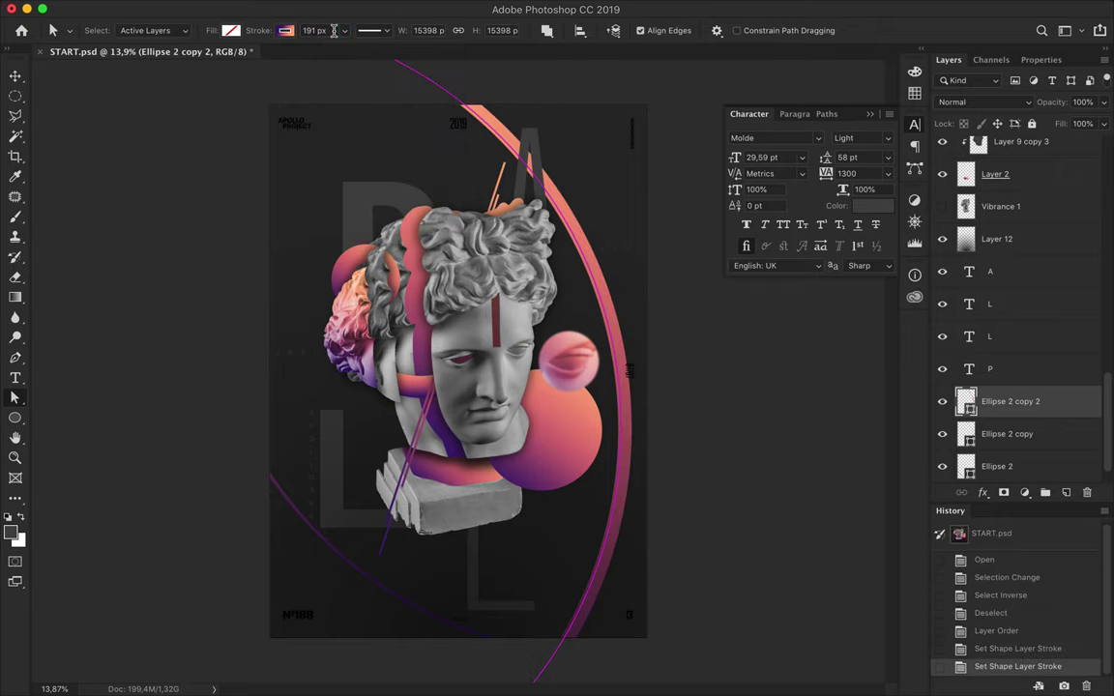
key(shift+Up)
key(shift+Up)
key(shift+Up)
key(Return)
key(v)
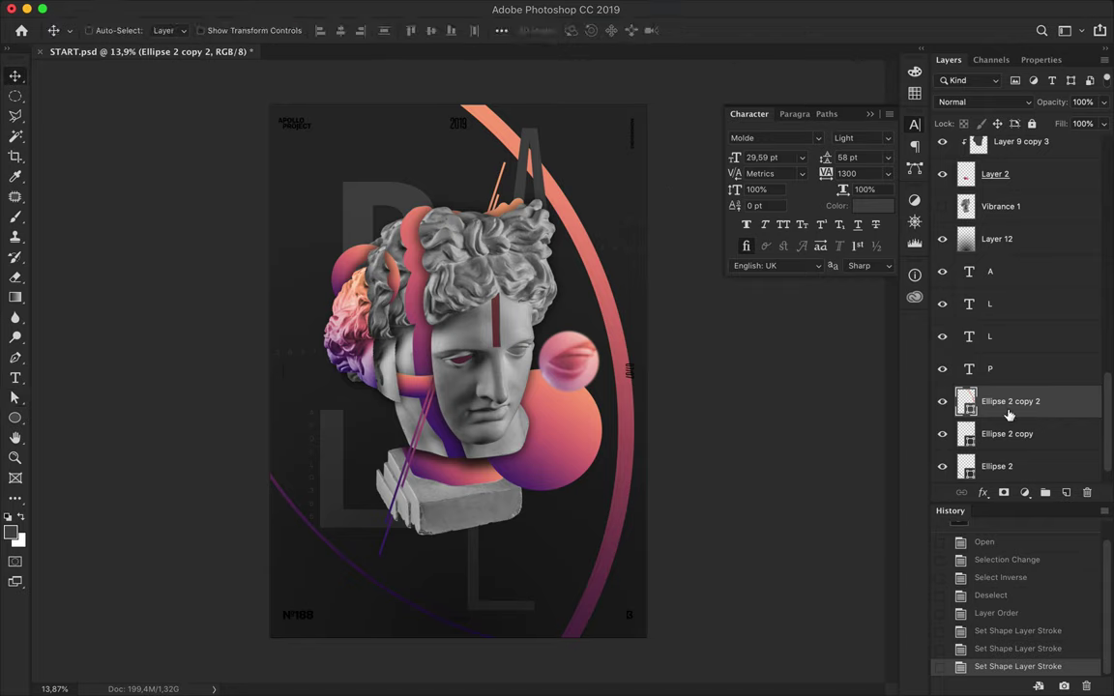
Convert the arc to a smart object and apply a 103,1 px Gaussian Blur
click(530, 8)
click(641, 242)
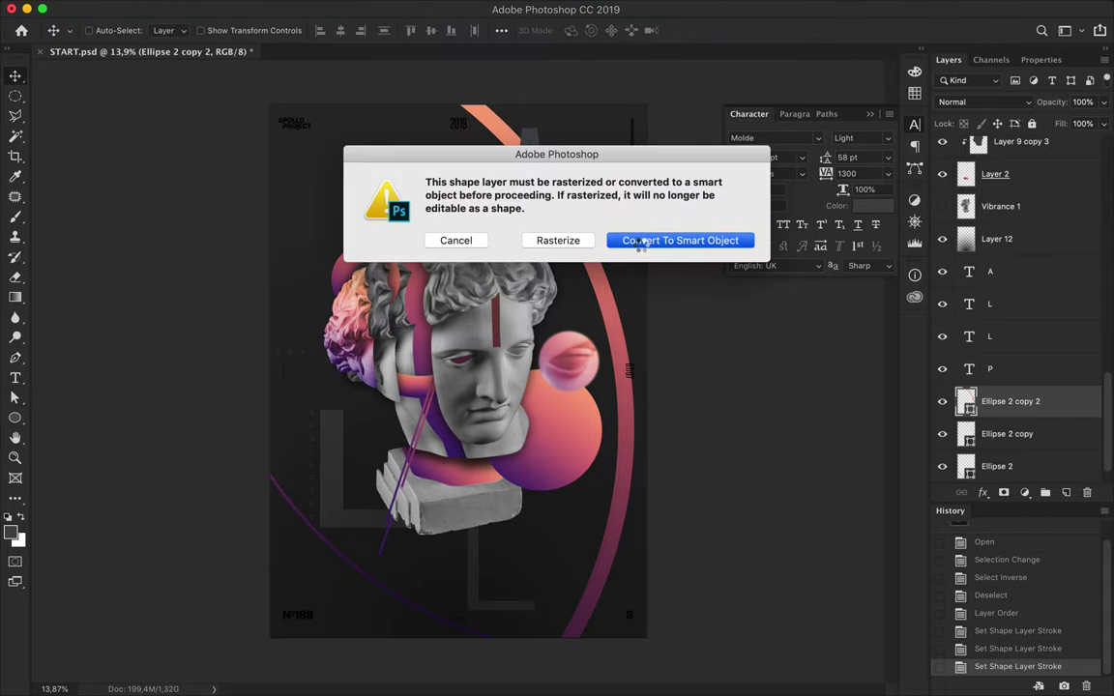
click(642, 245)
mouse_move(780, 364)
mouse_down()
mouse_move(801, 365)
mouse_move(786, 366)
mouse_up()
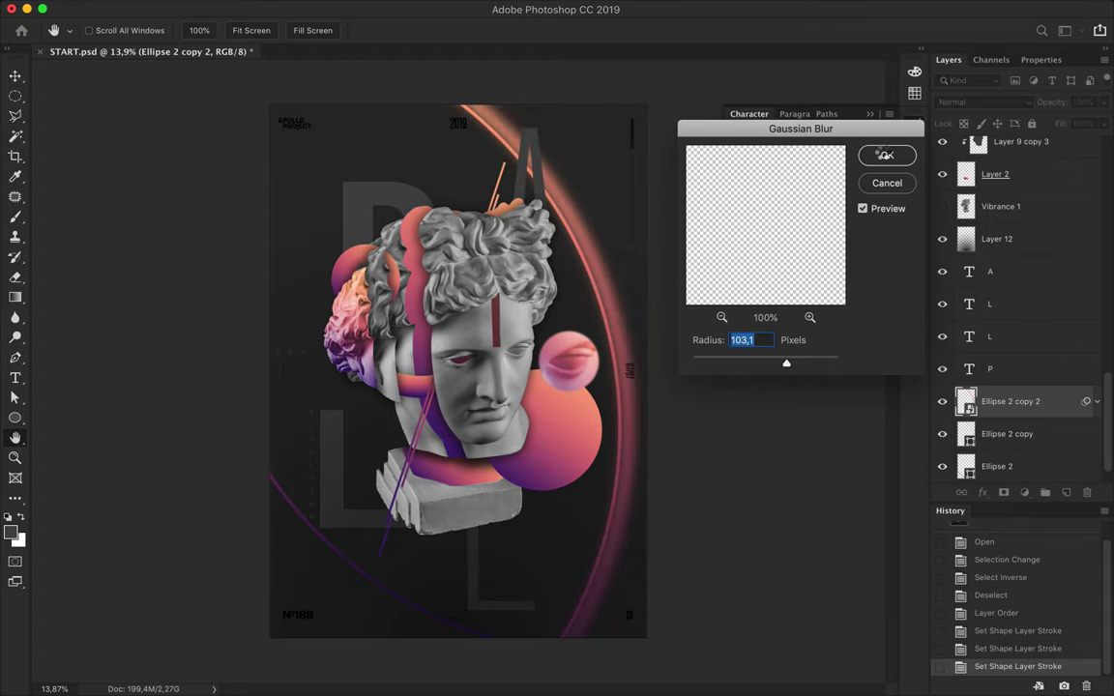
click(885, 155)
scroll(624, 212, down, 1)
scroll(1023, 398, up, 5)
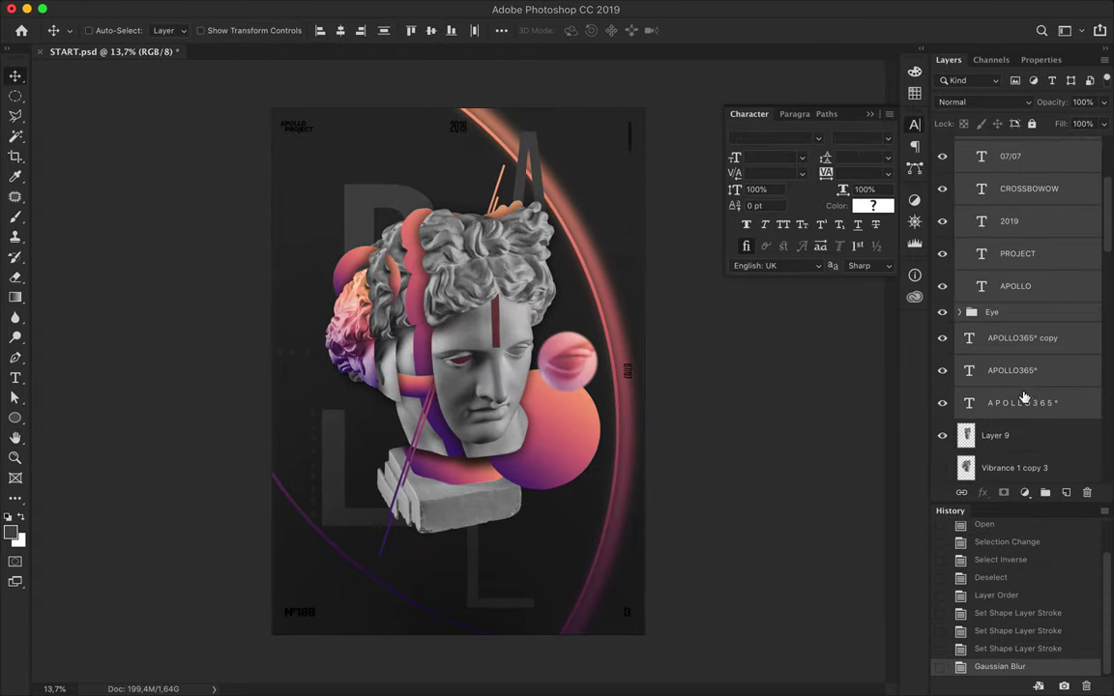
Set the text colour to black
scroll(1023, 397, up, 5)
click(872, 205)
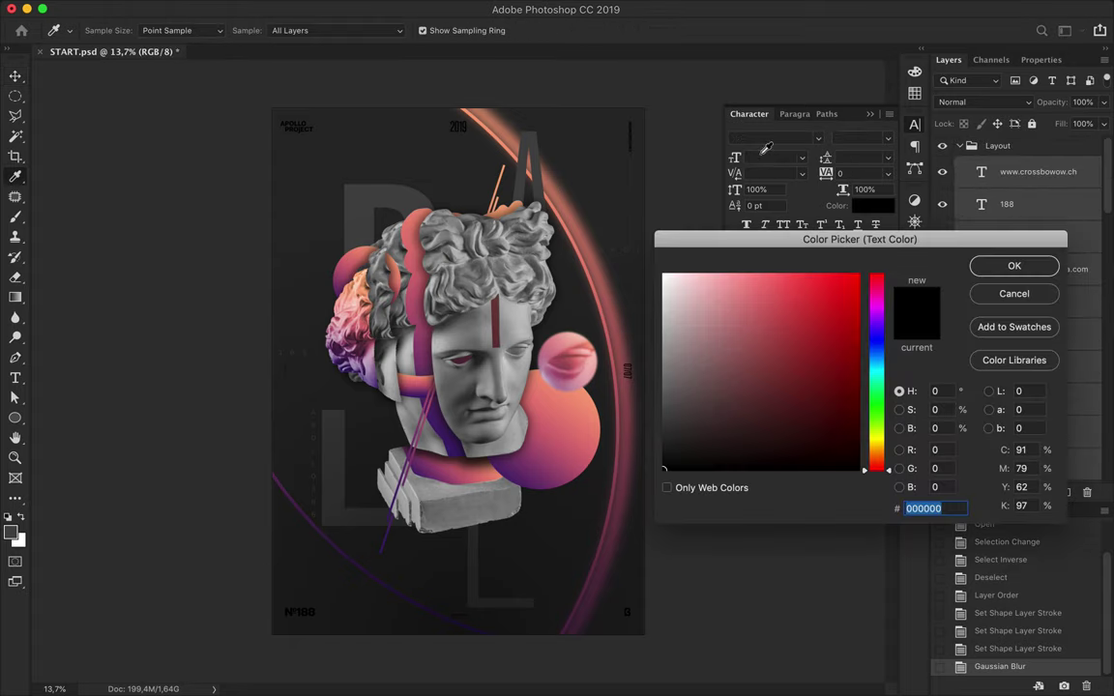
click(914, 93)
click(1015, 266)
click(629, 30)
click(1015, 266)
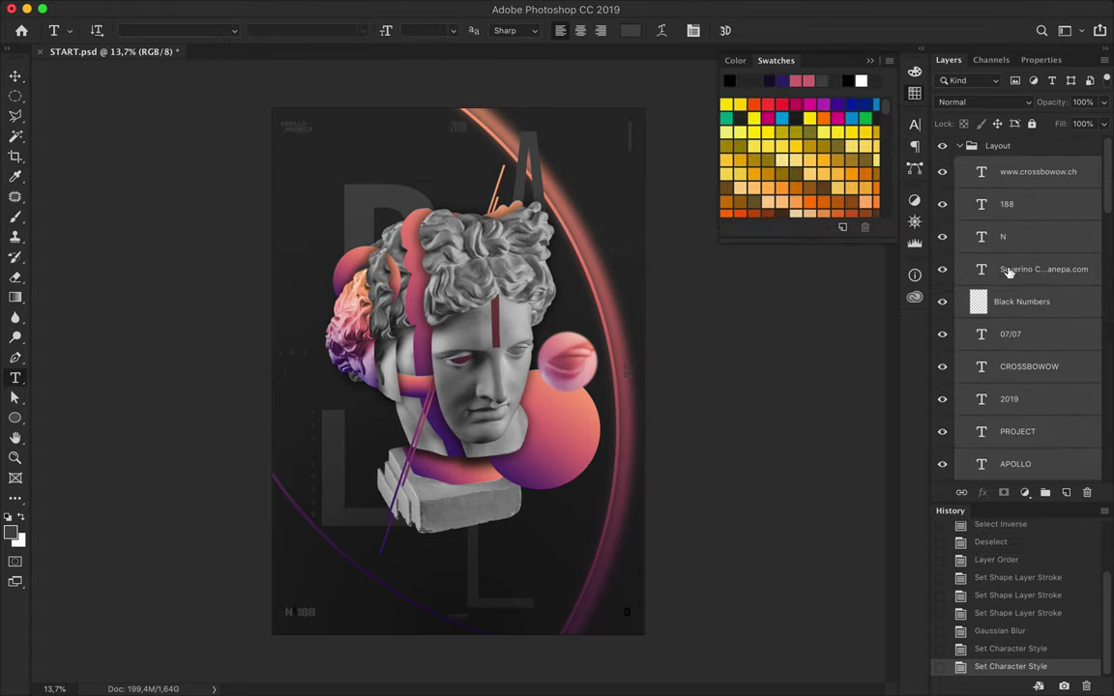
Load the Black Numbers selection and brush-paint over the numbers inside it
ctrl+click(979, 302)
key(b)
click(1025, 302)
mouse_move(378, 541)
mouse_down()
mouse_move(249, 569)
mouse_move(597, 521)
mouse_up()
Alt-drag a copy of the vertical APOLLO 365 text, then deselect
key(v)
click(290, 391)
click(315, 406)
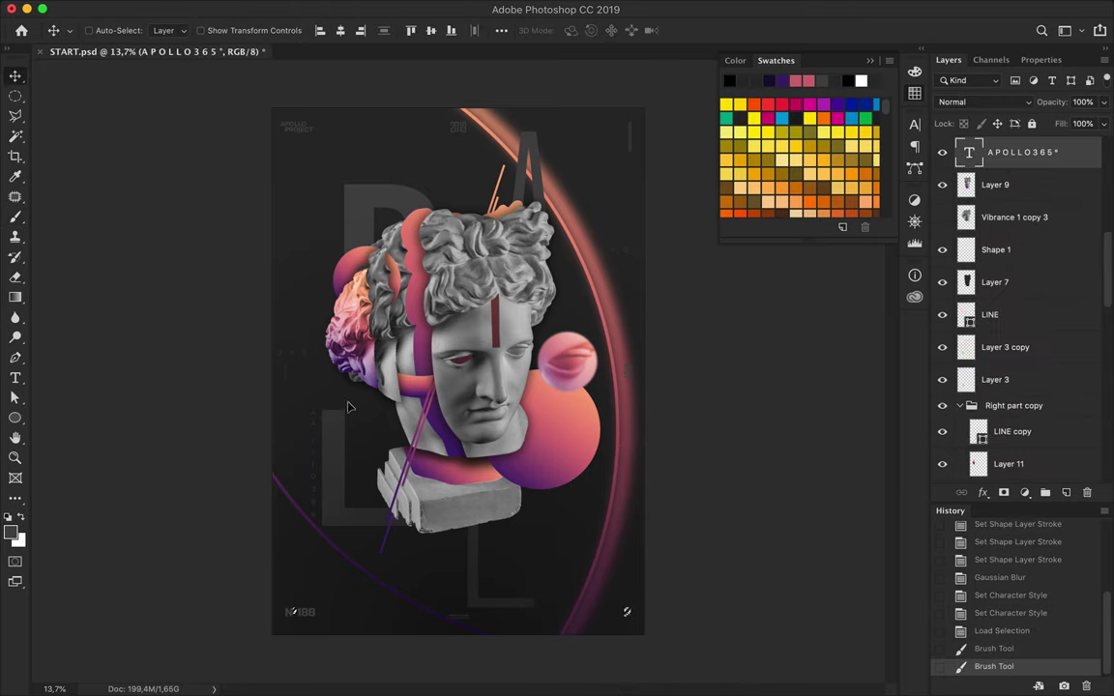
drag(557, 287, 570, 289)
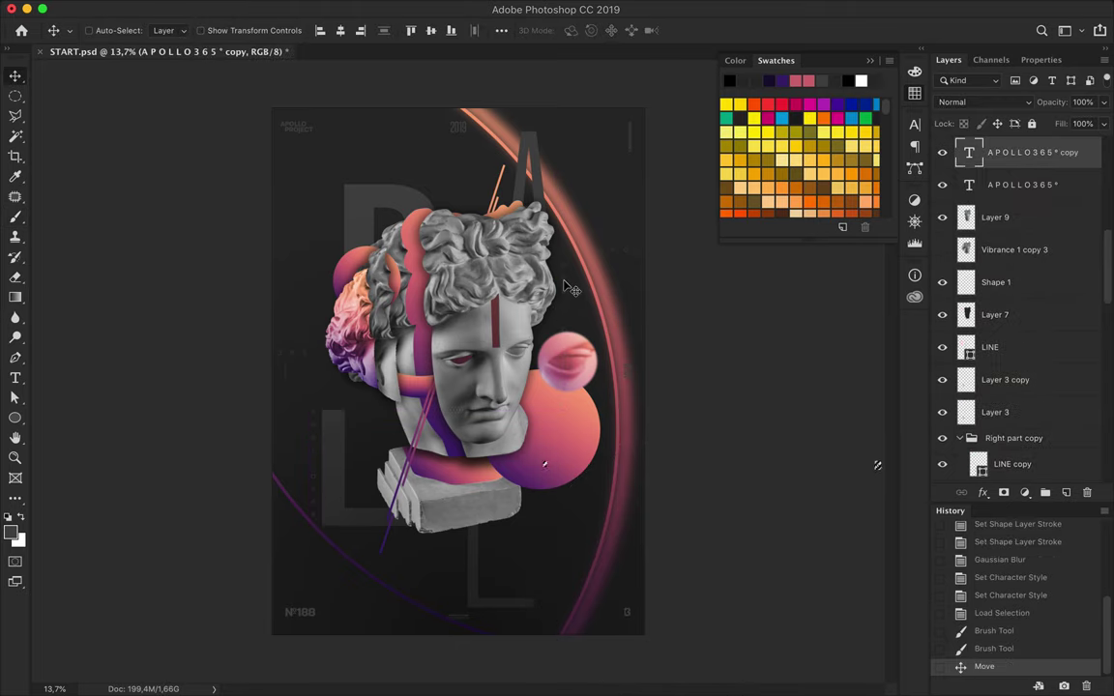
key(ctrl+d)
Duplicate both diagonal LINE layers and rotate the copies to a new angle
scroll(553, 373, up, 1)
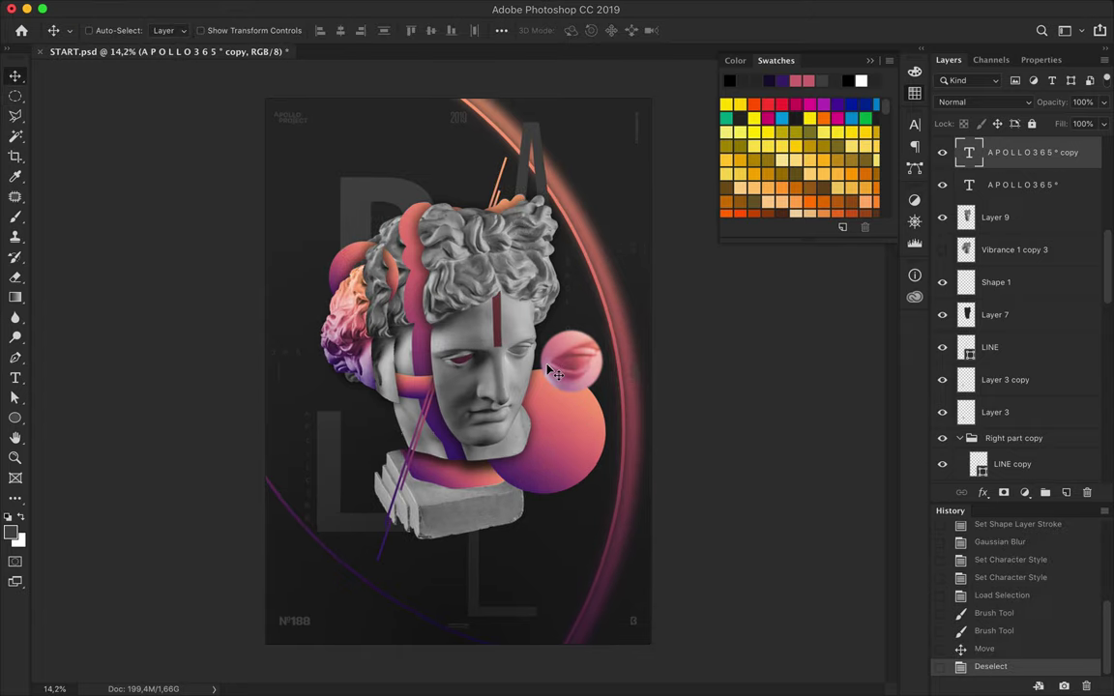
ctrl+click(366, 424)
ctrl+click(442, 204)
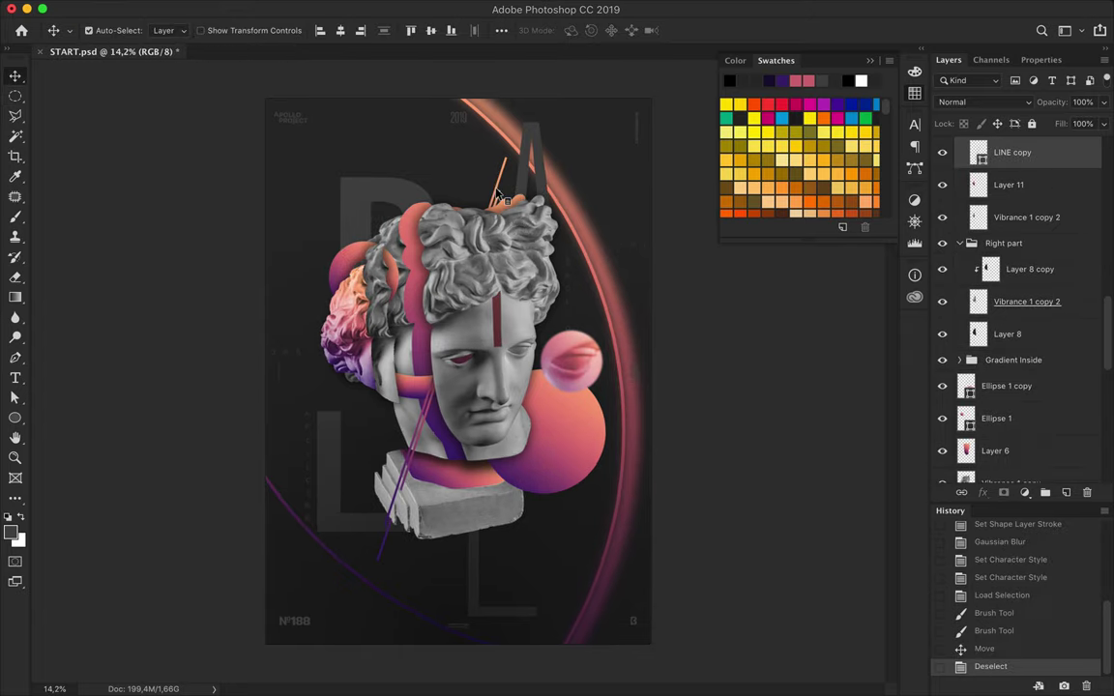
shift+click(958, 276)
drag(453, 169, 416, 126)
key(ctrl+t)
mouse_move(310, 145)
mouse_down()
mouse_move(331, 256)
mouse_move(340, 244)
mouse_up()
key(Return)
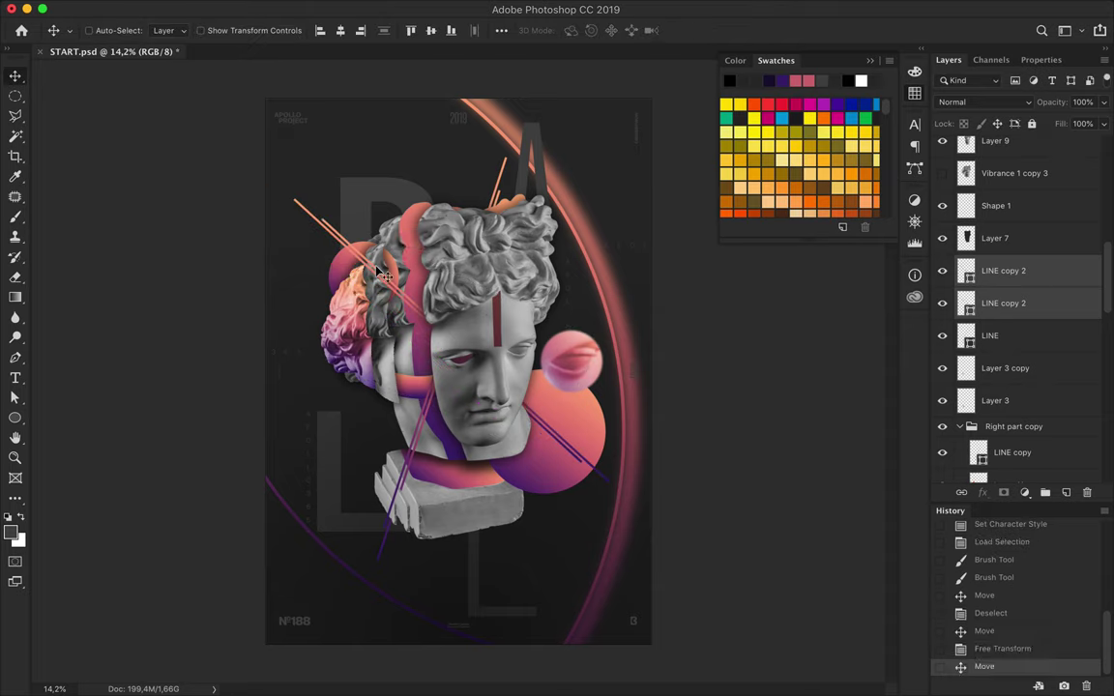
Restack the new diagonal line beneath the bust slices, below Vibrance 1 copy
click(1025, 307)
mouse_move(1025, 306)
mouse_down()
mouse_move(1006, 426)
mouse_move(1018, 429)
mouse_up()
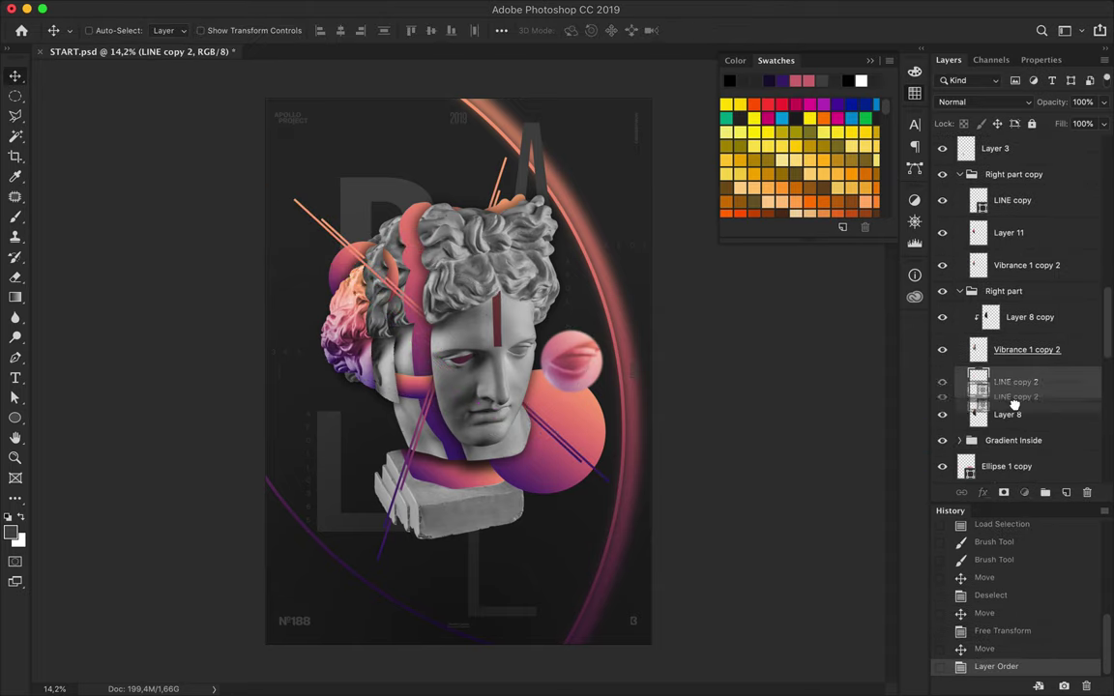
scroll(1026, 309, up, 1)
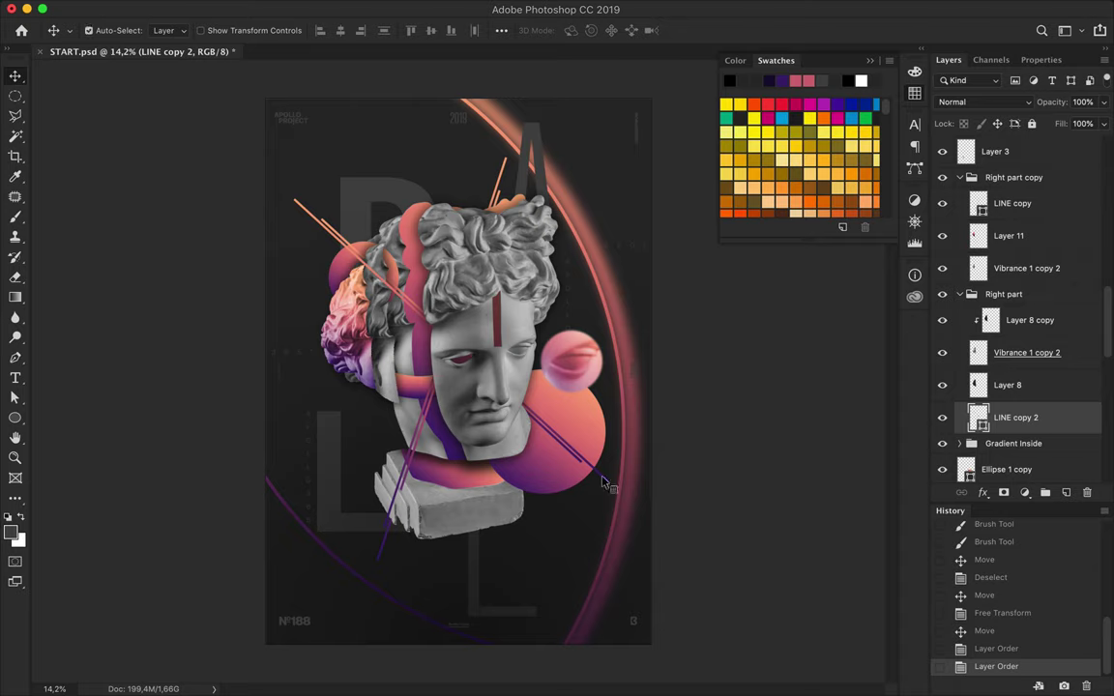
drag(587, 487, 592, 489)
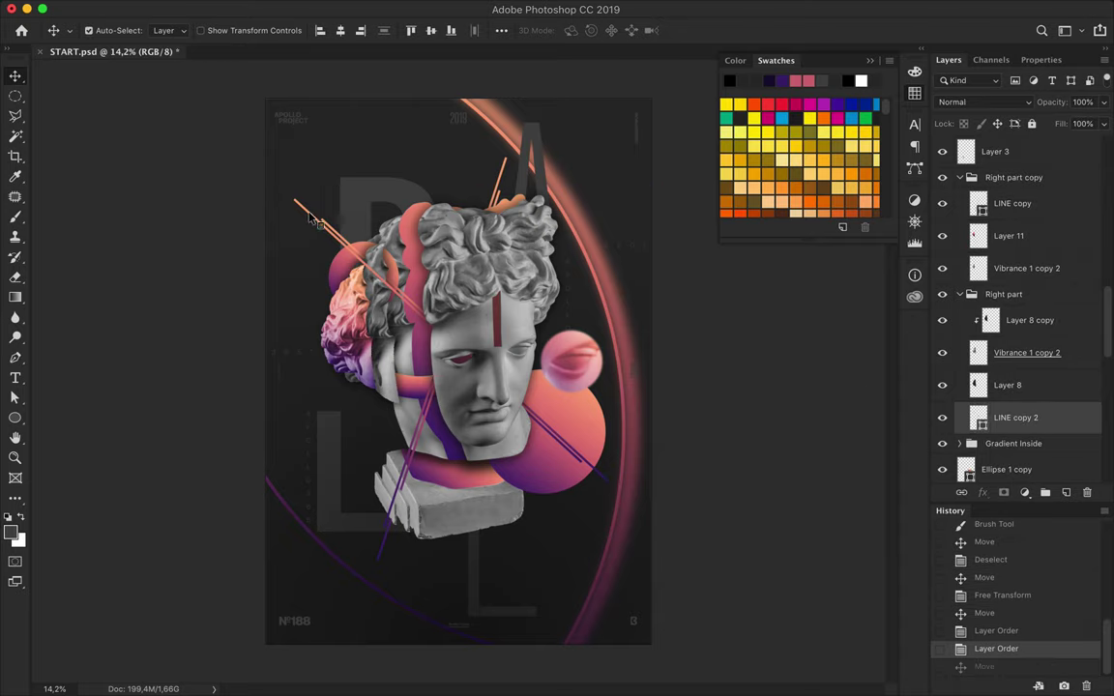
drag(309, 221, 300, 230)
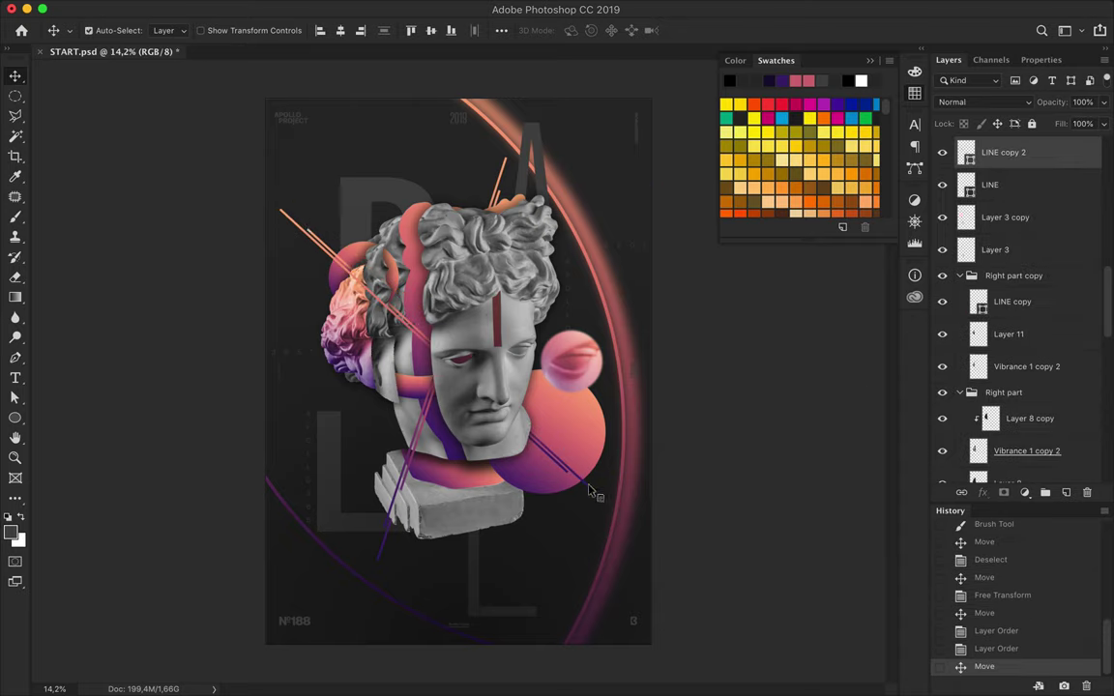
drag(1003, 152, 996, 319)
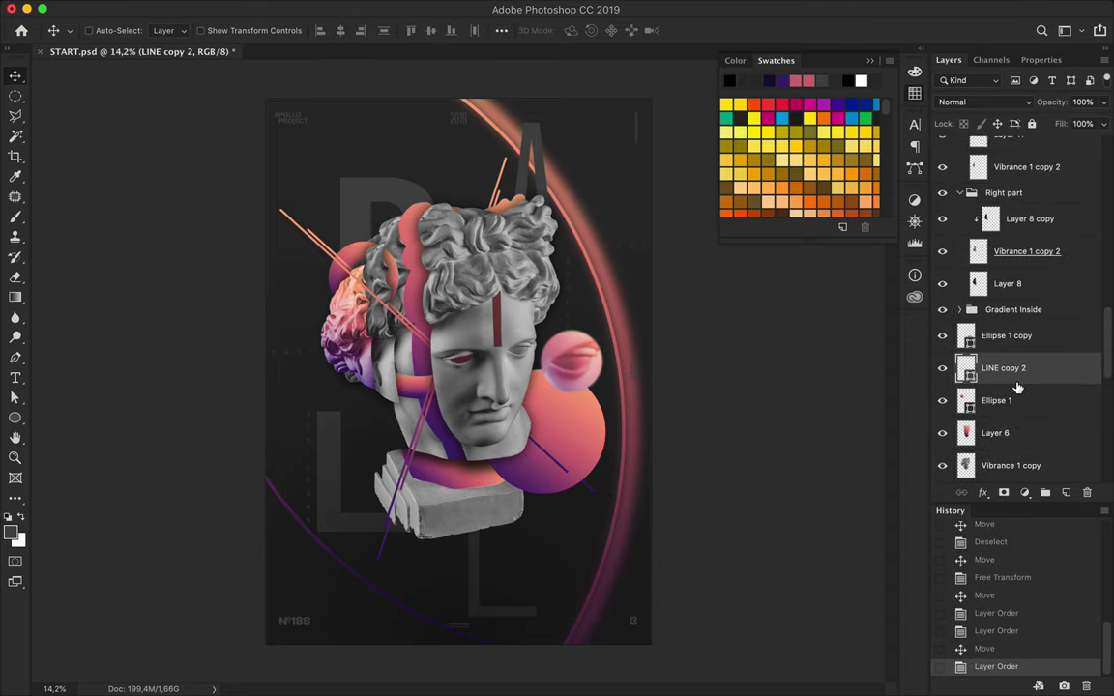
mouse_move(1010, 368)
mouse_down()
mouse_move(1011, 457)
mouse_move(997, 353)
mouse_up()
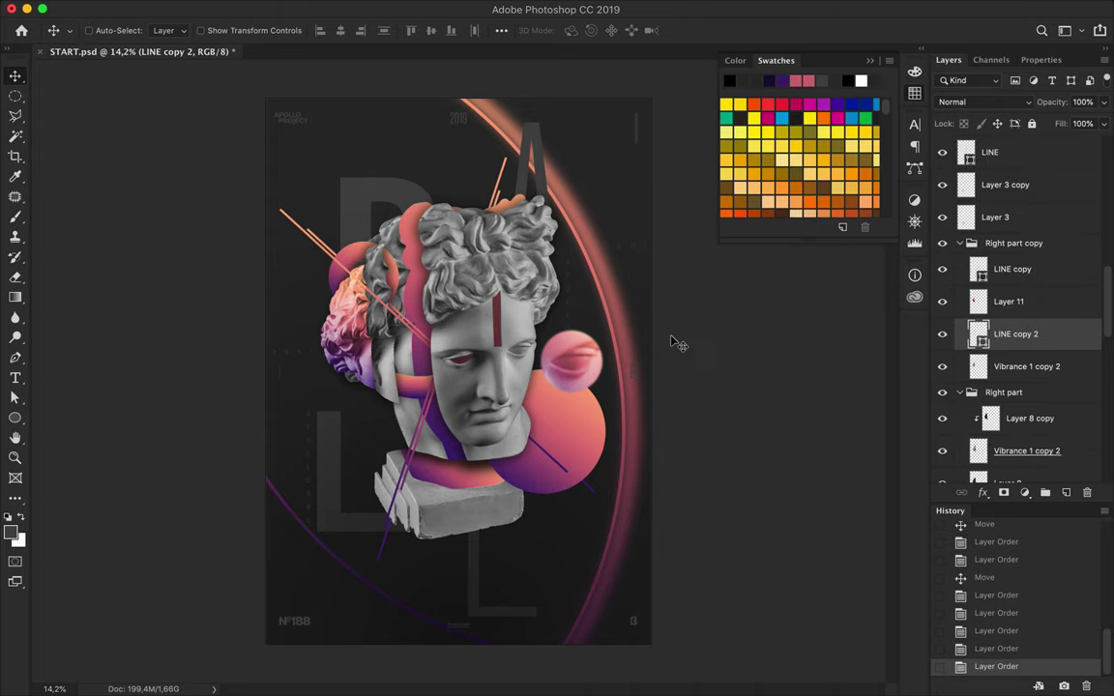
scroll(469, 208, up, 1)
Draw a 78×78 px gradient square on the hair
key(m)
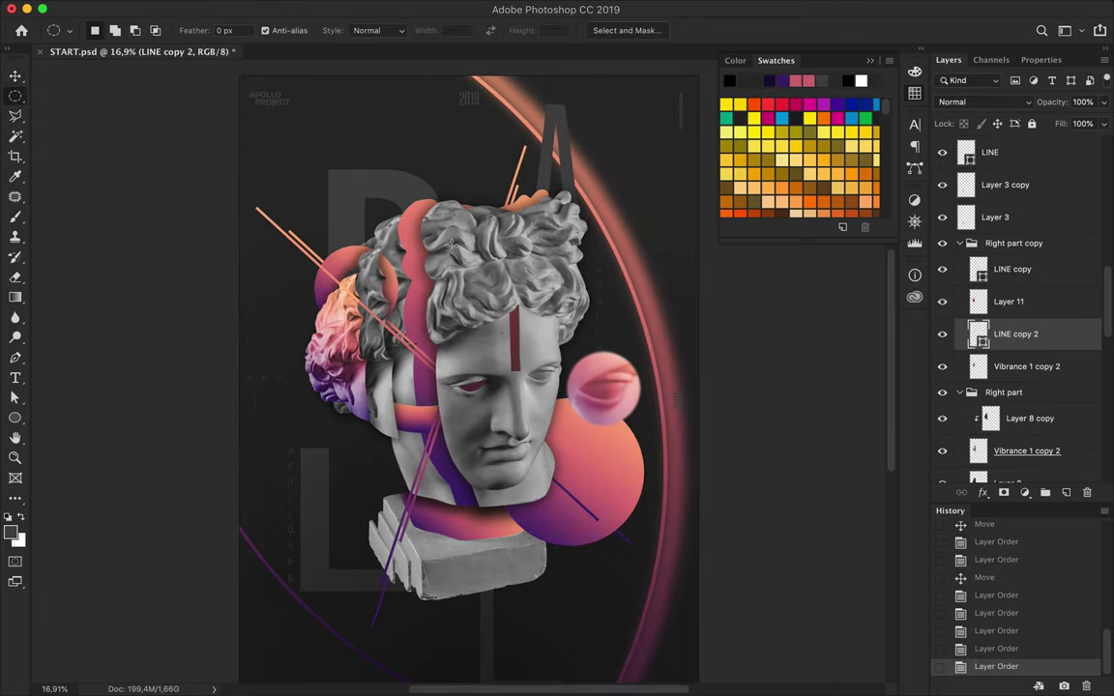
key(u)
drag(450, 246, 465, 232)
key(BackSpace)
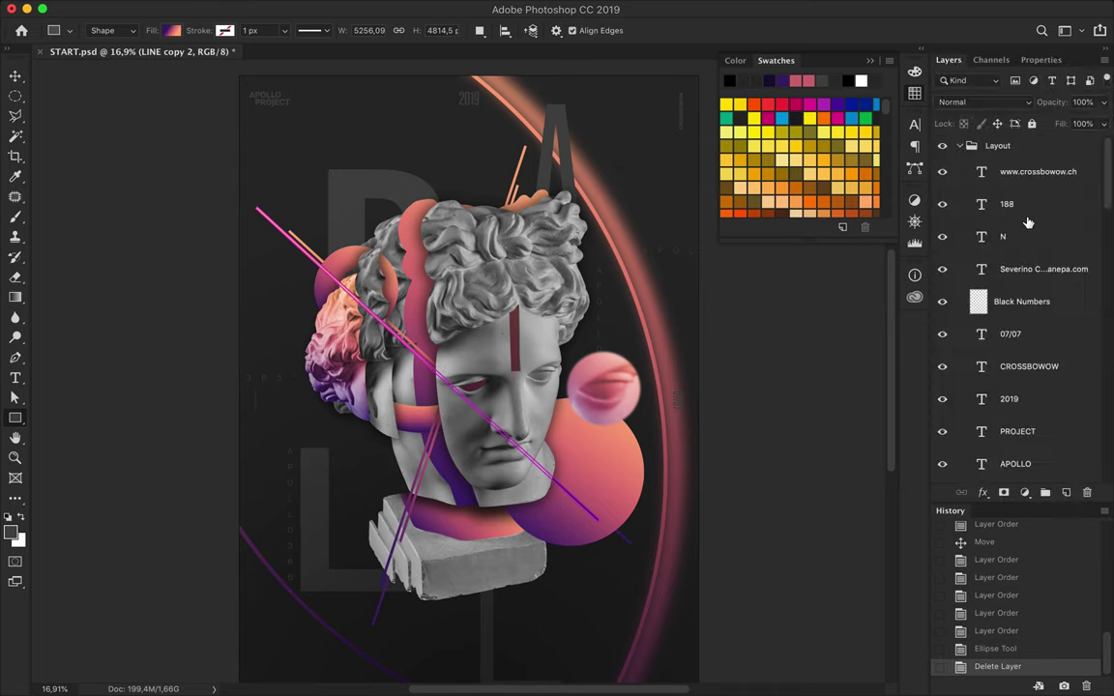
drag(462, 281, 462, 282)
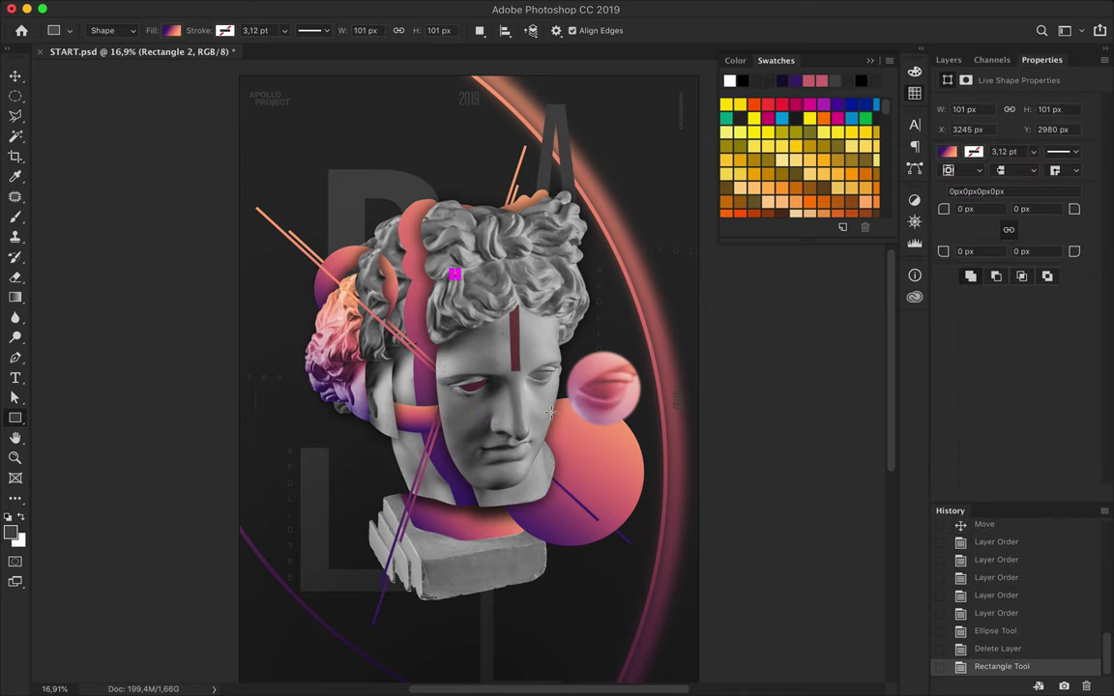
click(616, 336)
click(570, 368)
Alt-drag a copy of the square just below the first one
key(v)
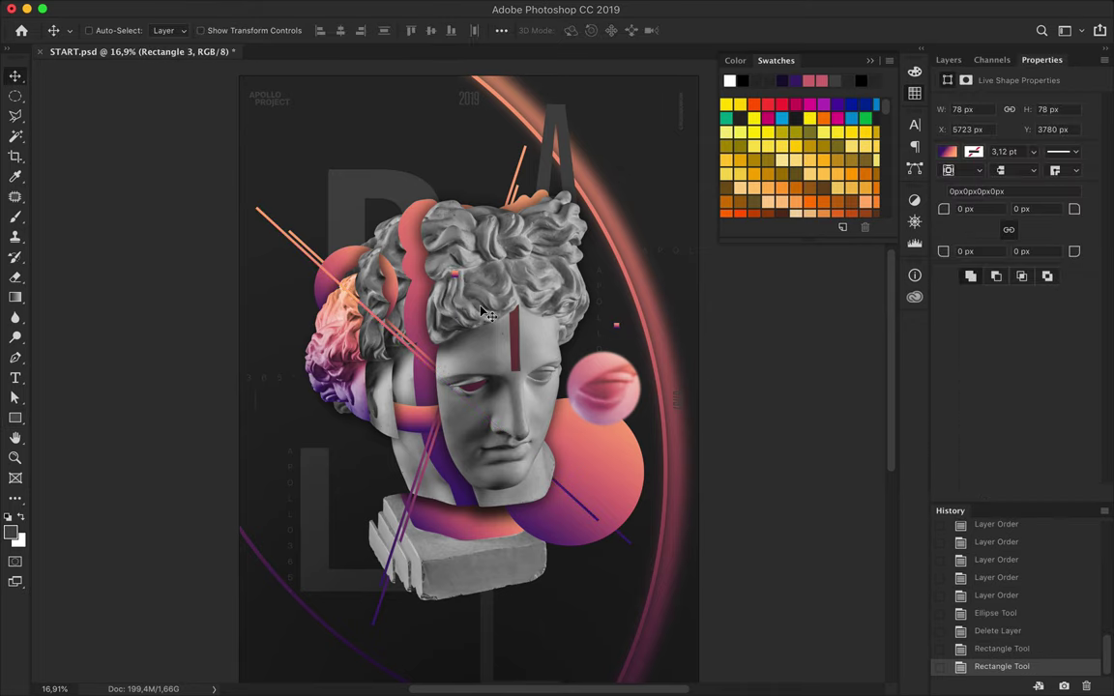
scroll(486, 312, up, 3)
drag(467, 344, 467, 372)
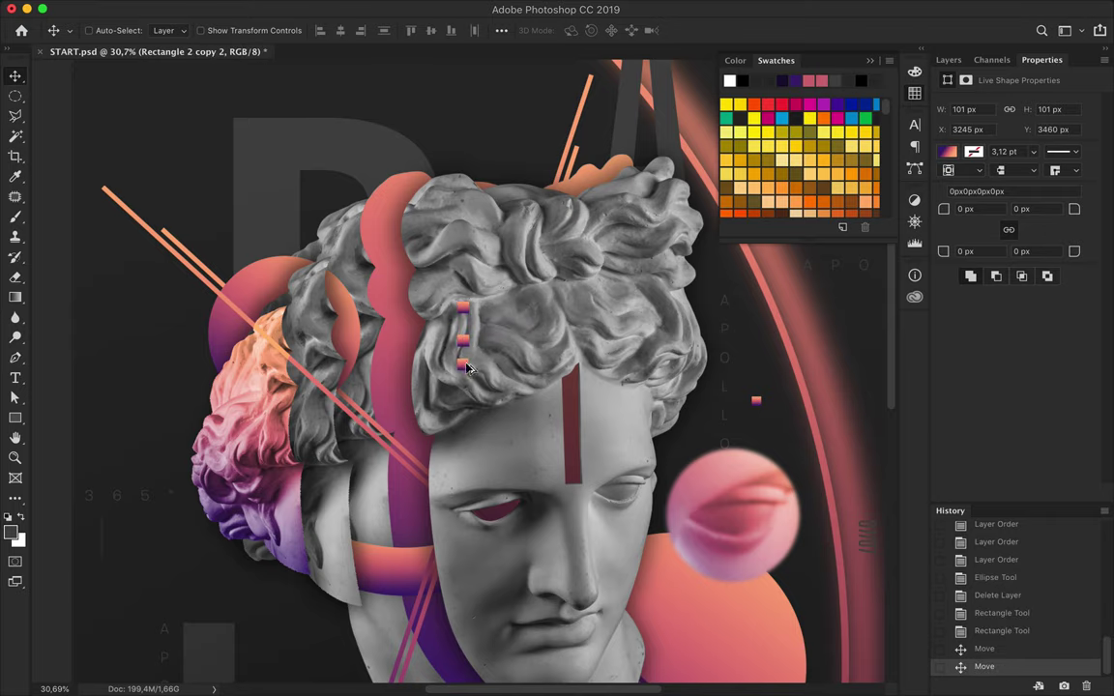
scroll(473, 436, down, 3)
scroll(460, 387, down, 2)
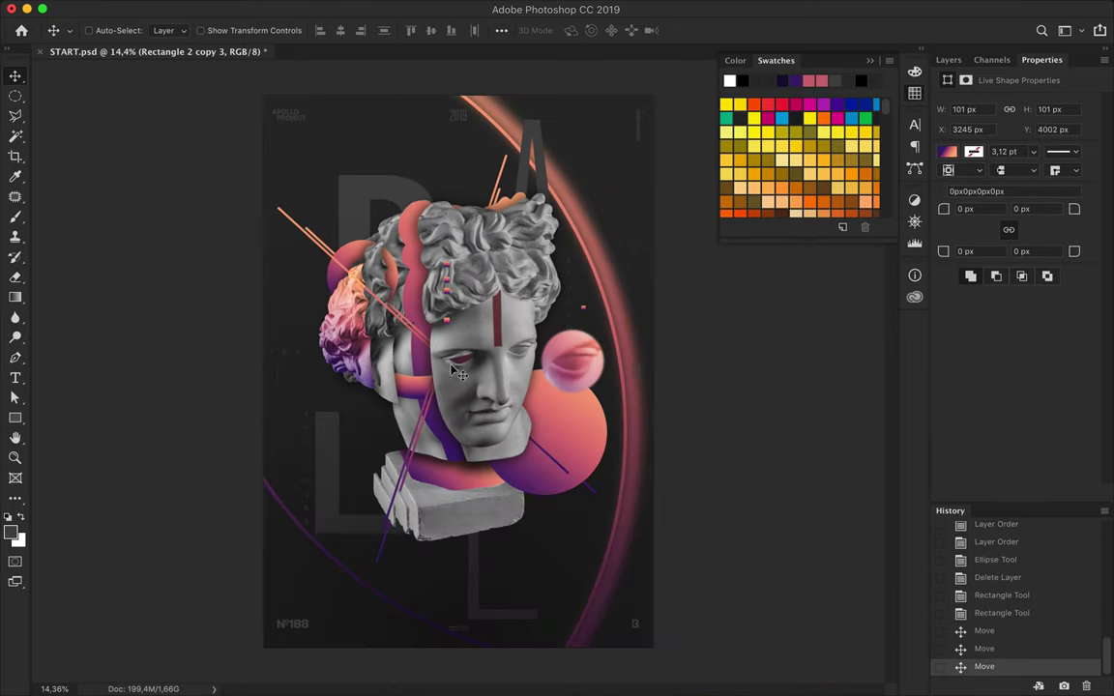
Draw a no-fill, stroke-only rectangle outline and move it to the top-left
click(356, 193)
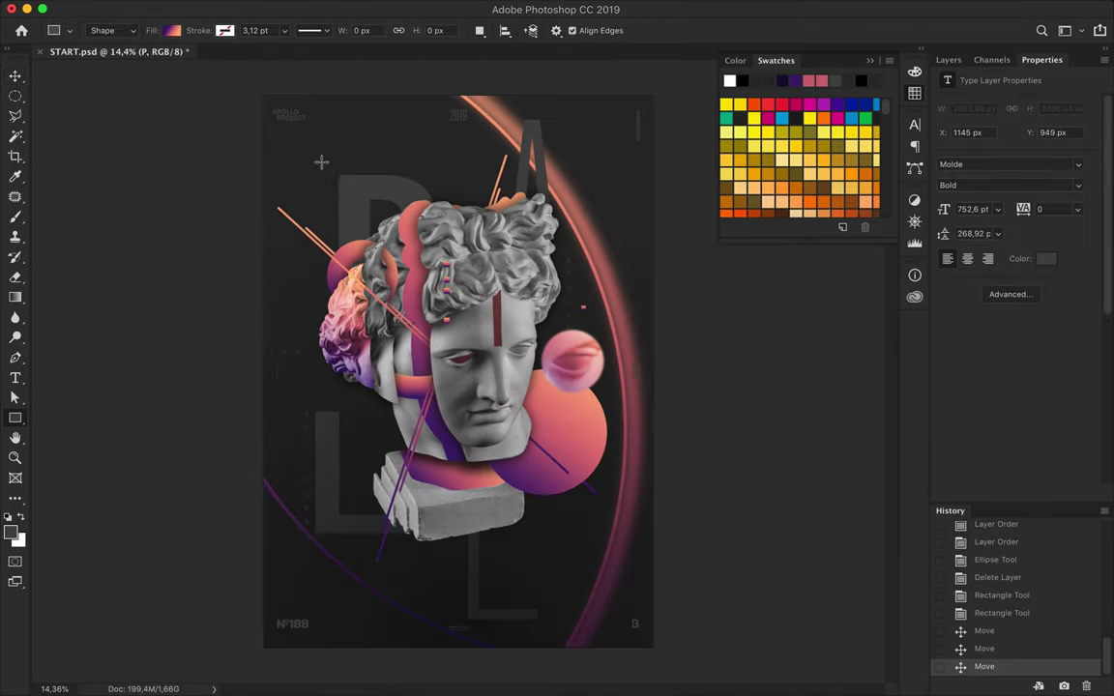
drag(318, 157, 481, 306)
click(172, 30)
click(158, 61)
click(193, 62)
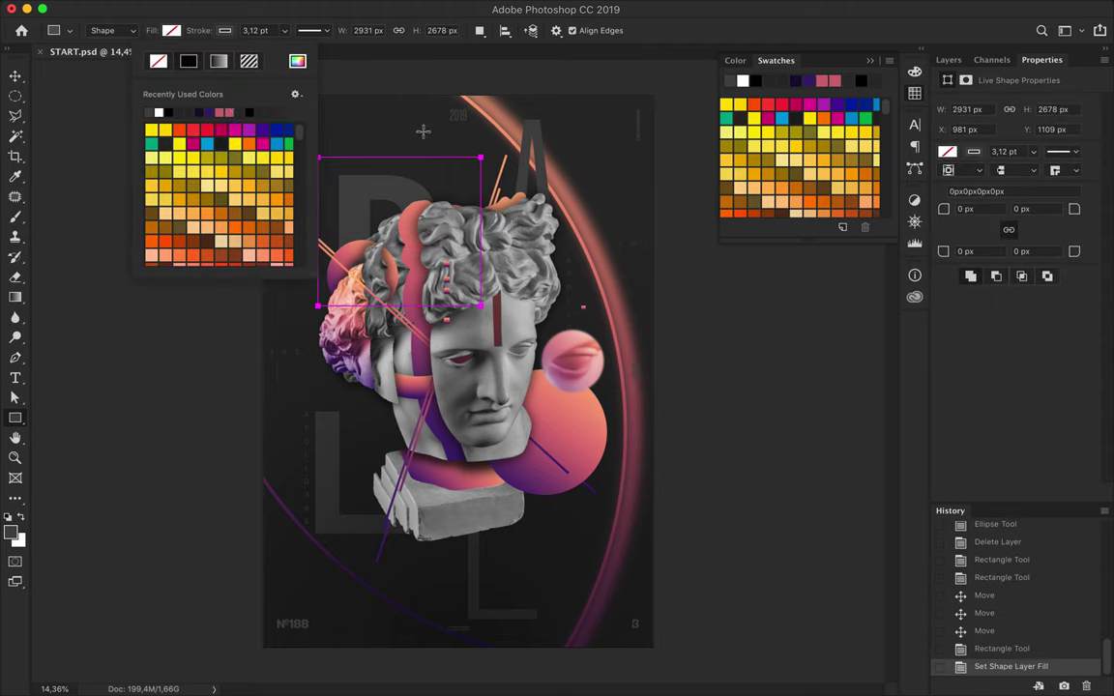
key(v)
mouse_move(443, 162)
mouse_down()
mouse_move(320, 202)
mouse_move(295, 186)
mouse_move(585, 428)
mouse_up()
Copy the rectangle outline to the bottom-right of the poster
key(F7)
click(1020, 233)
click(89, 30)
click(548, 522)
key(ctrl+z)
key(ctrl+shift+z)
key(ctrl+z)
drag(306, 206, 603, 510)
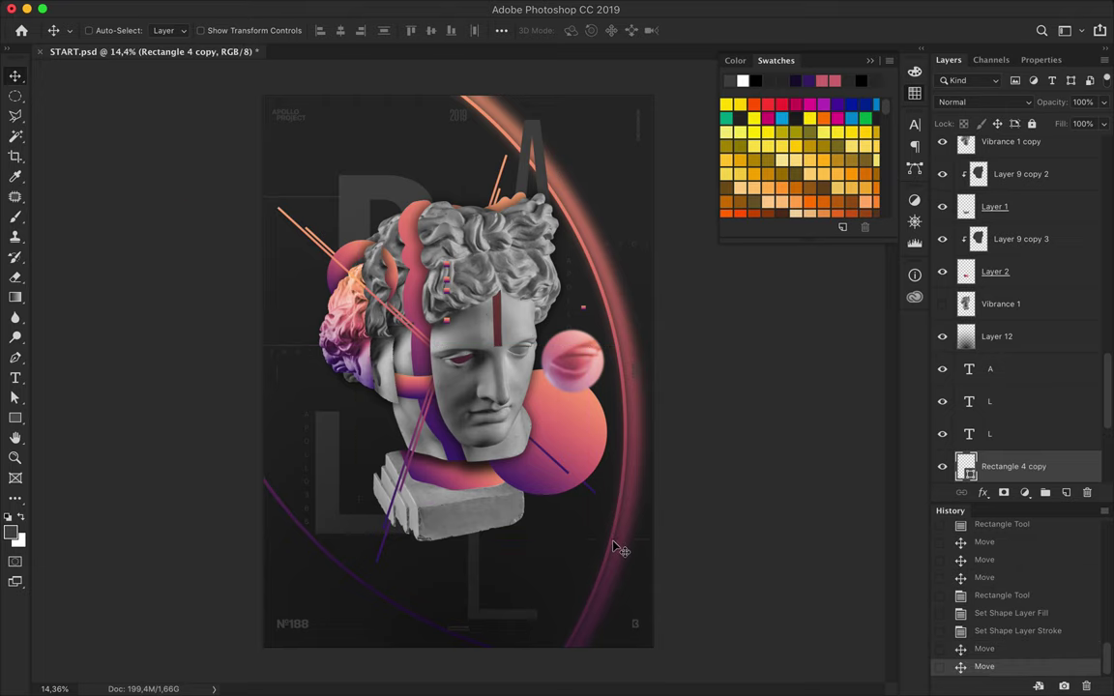
Adjust the outline's stroke, send the copy just above Background, and save START.psd
key(a)
click(288, 28)
key(Return)
key(v)
key(ctrl+shift+bracketleft)
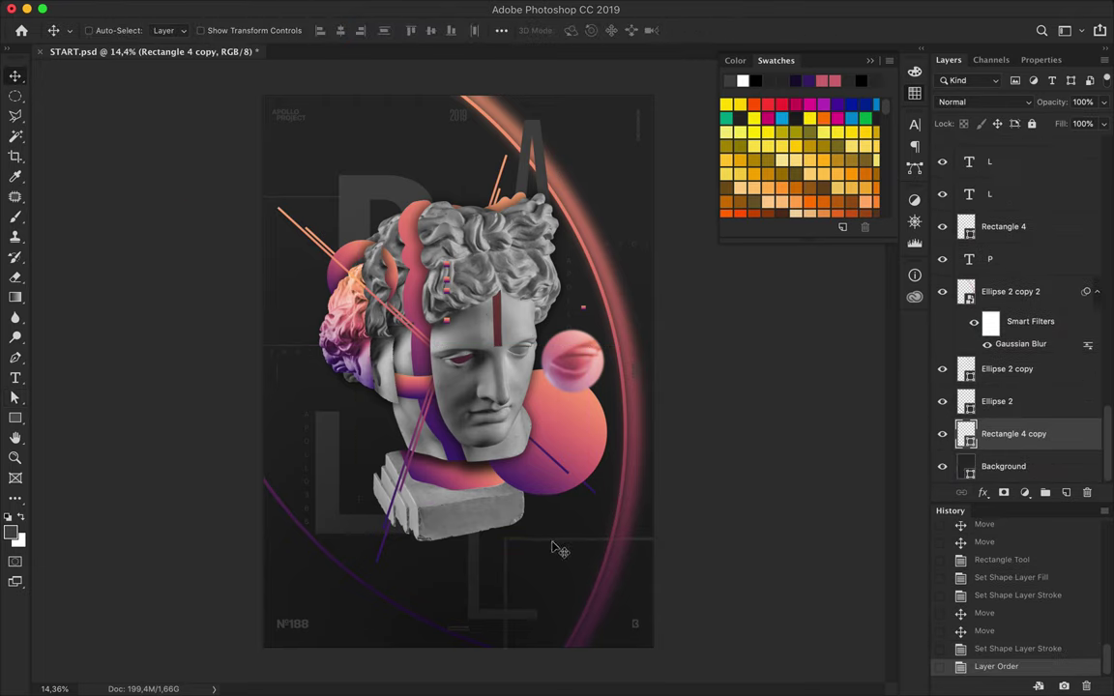
drag(506, 497, 366, 369)
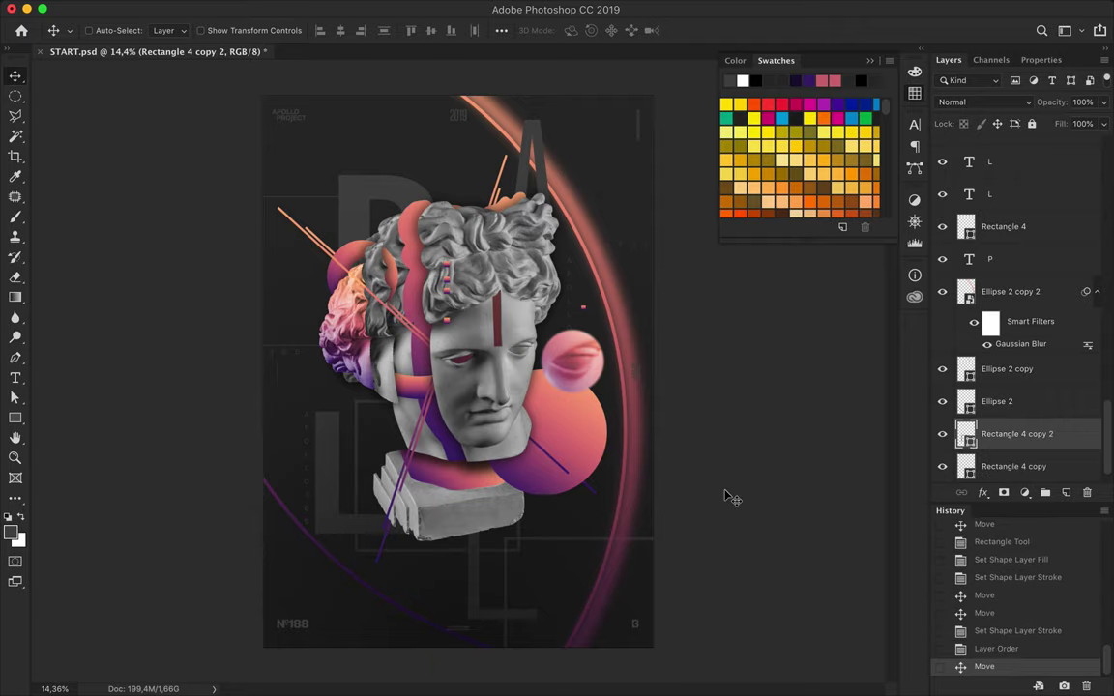
key(Delete)
key(cmd+s)
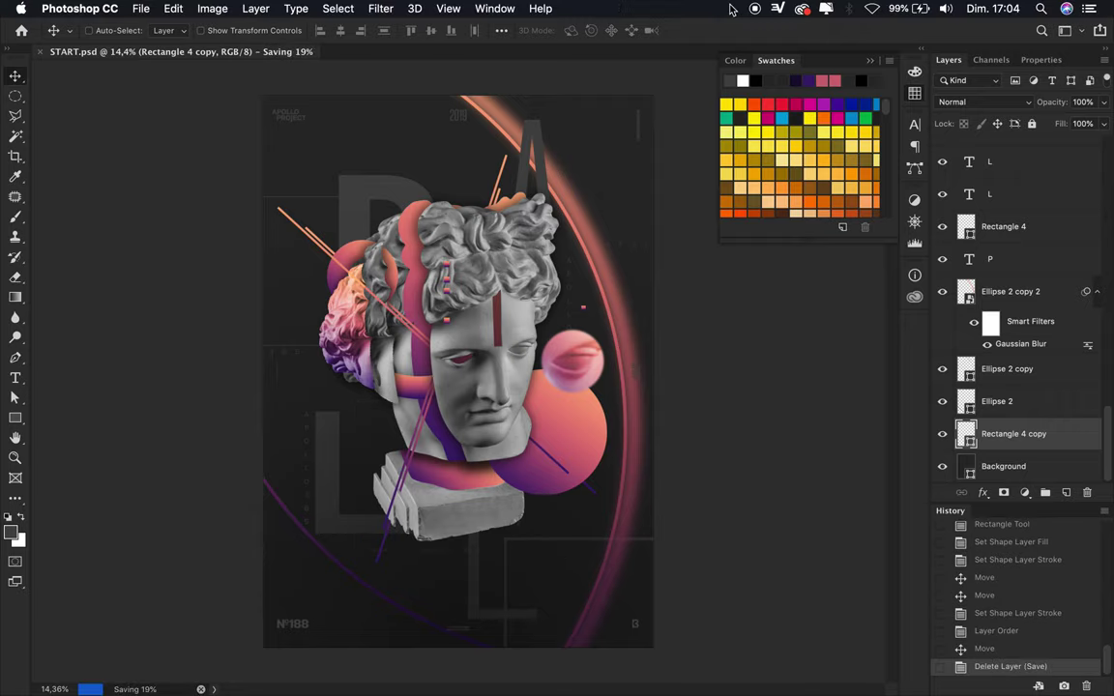